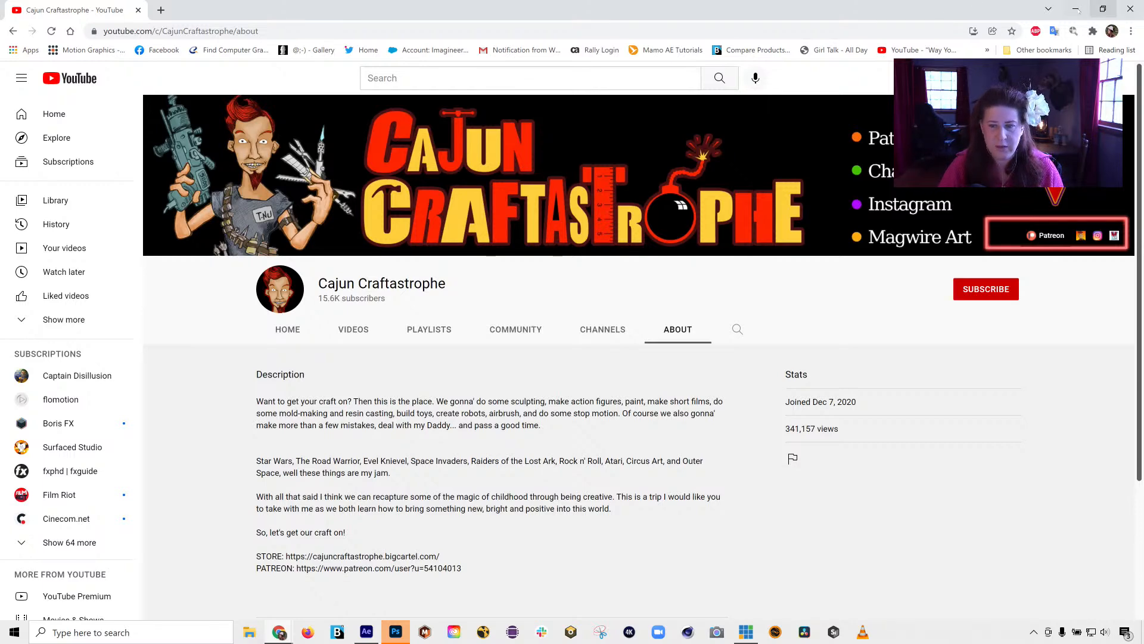
Switch to After Effects, hide the top face-overlay layer and preview the puppet footage without it
click(1076, 10)
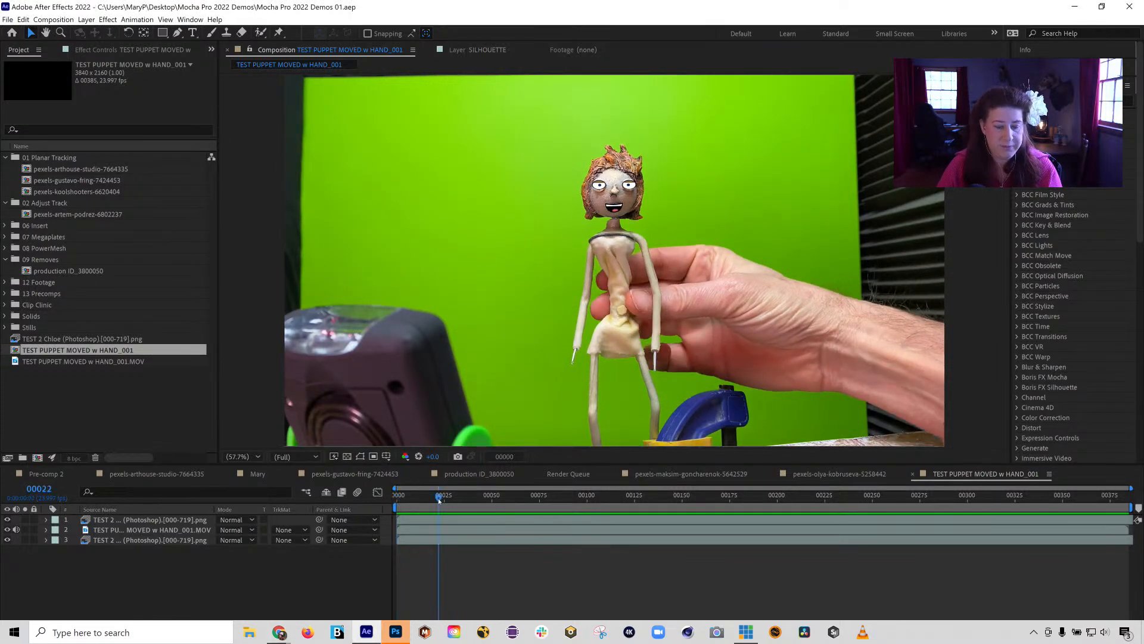
key(space)
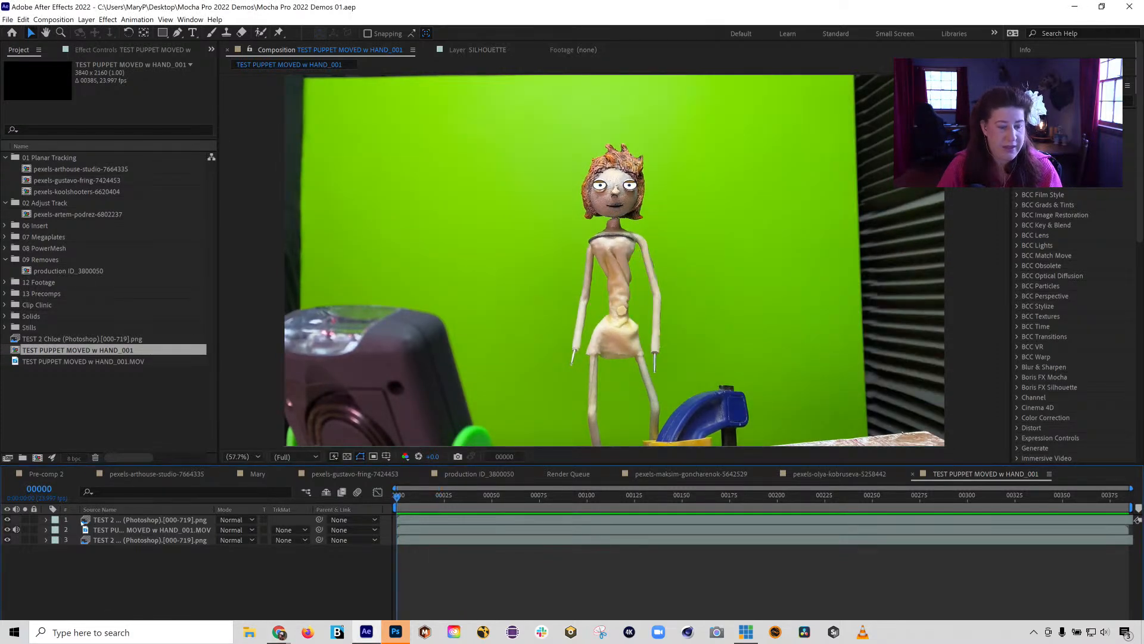
click(7, 519)
click(7, 529)
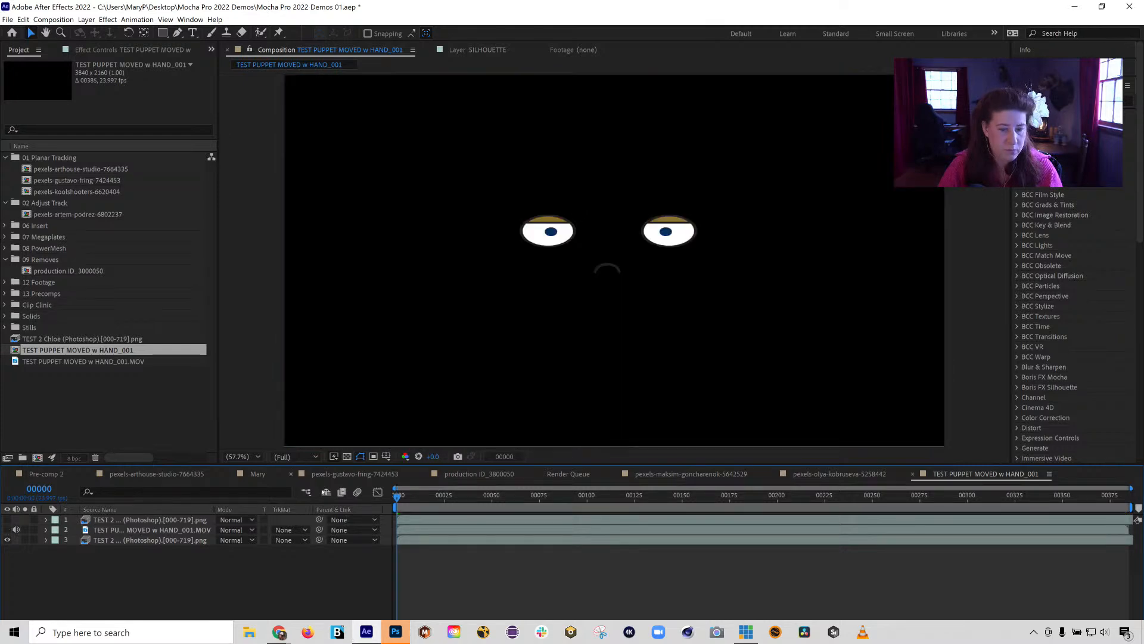
click(8, 529)
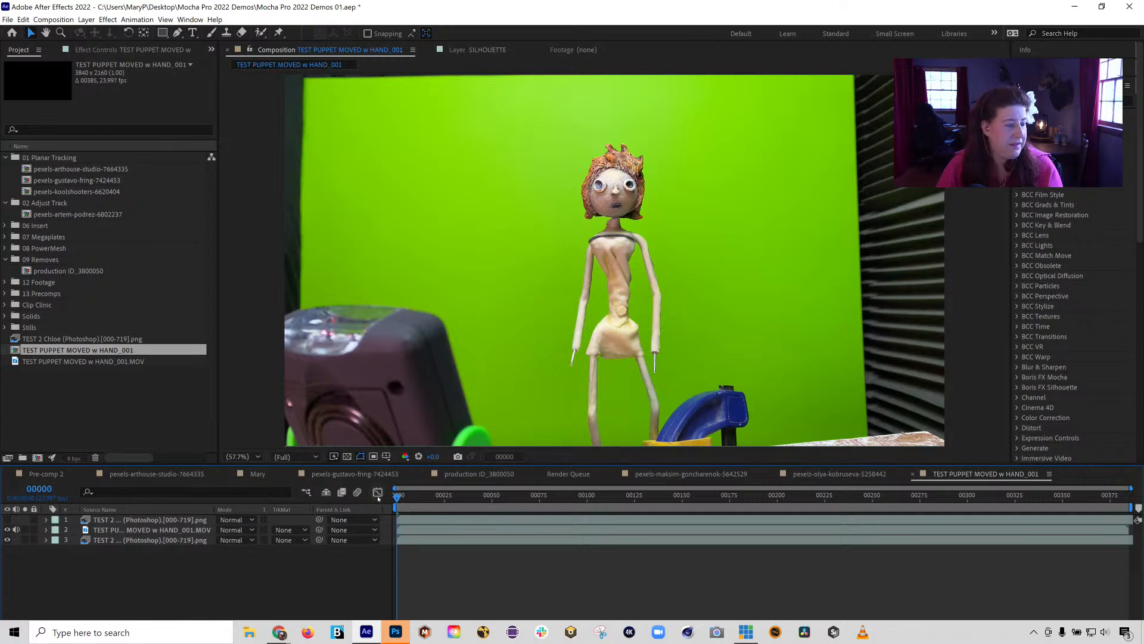
key(space)
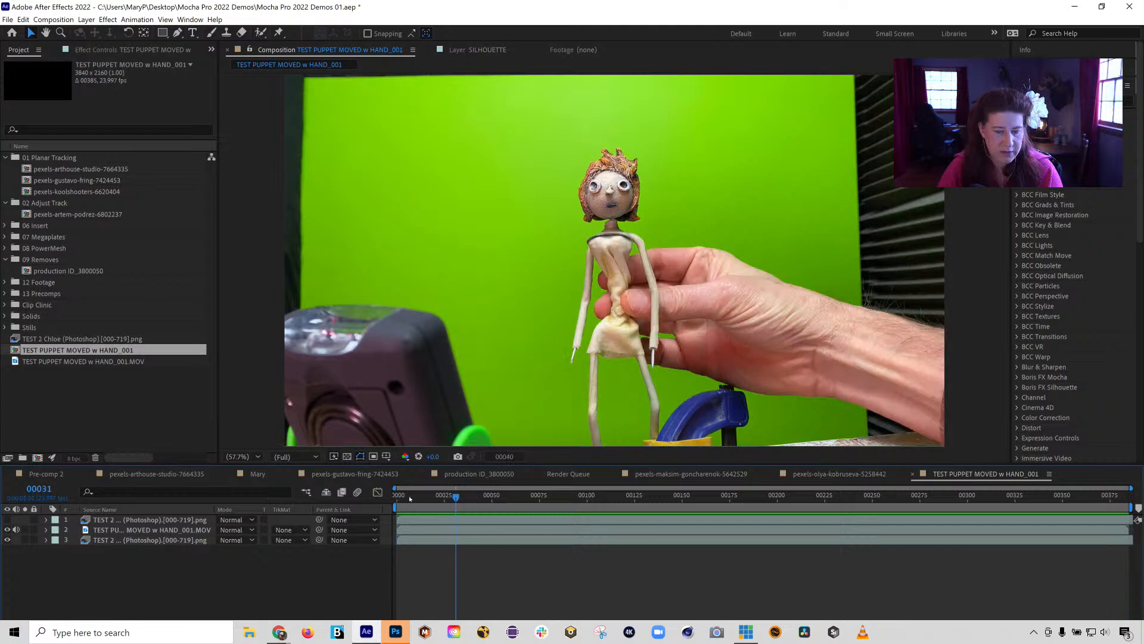
Add a second Mocha Pro effect to the TEST PUPPET MOVED w HAND_001.MOV layer and launch its Mocha interface
click(144, 529)
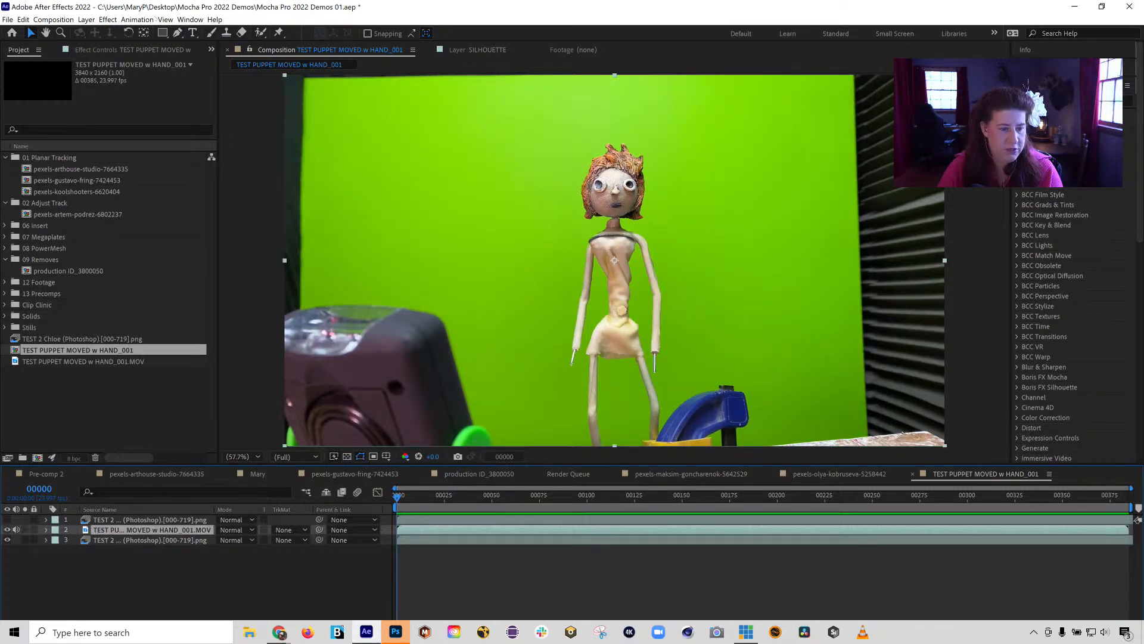
click(135, 50)
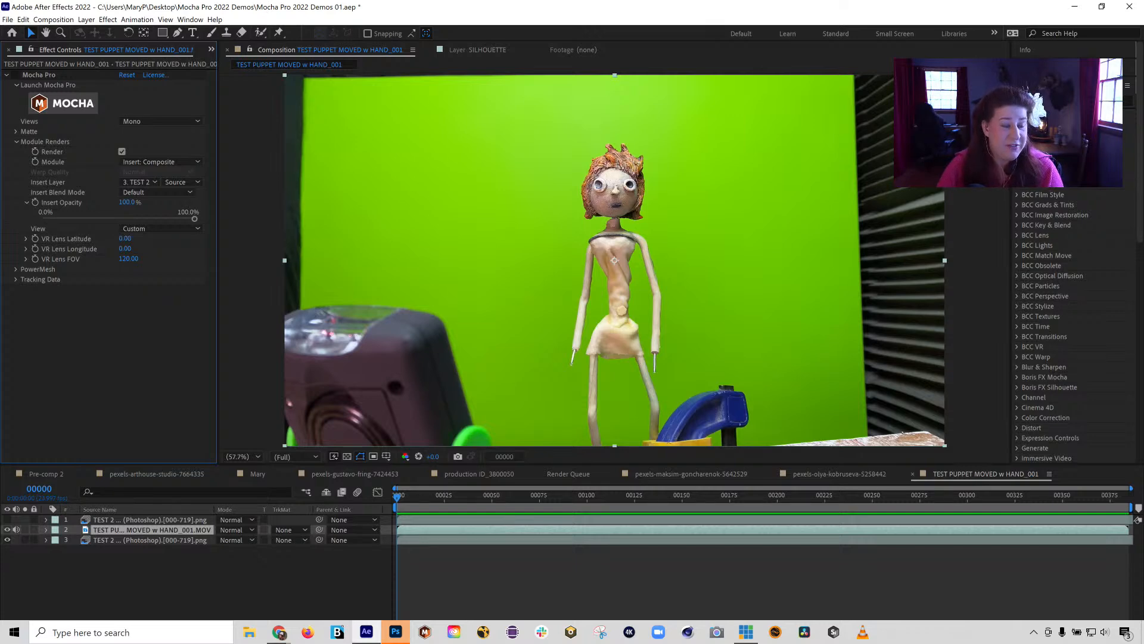
click(7, 75)
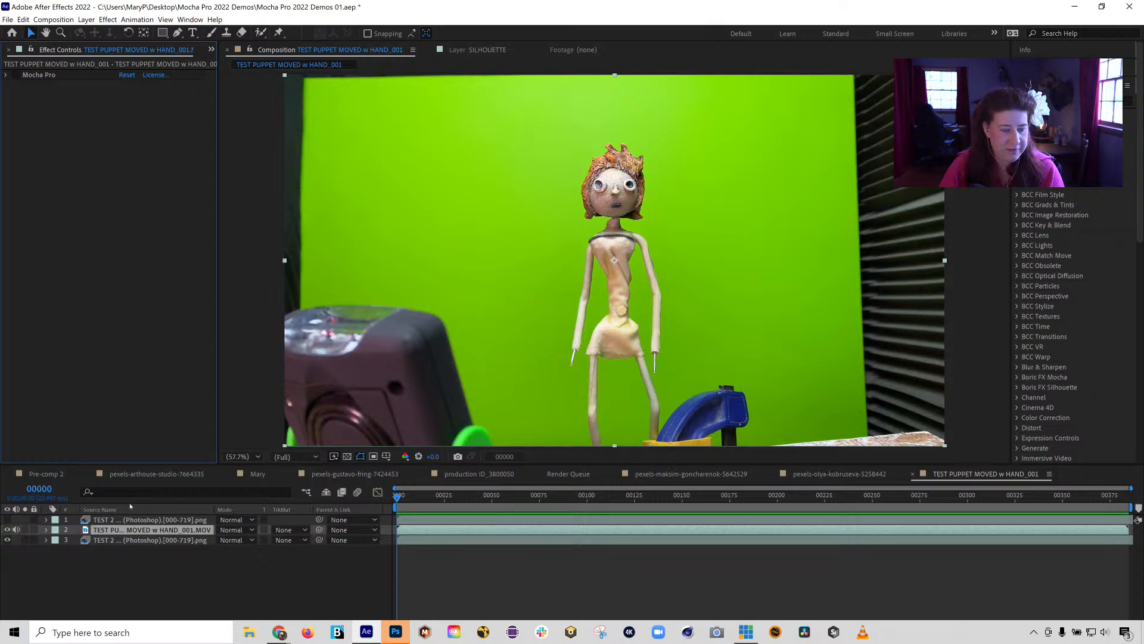
click(108, 19)
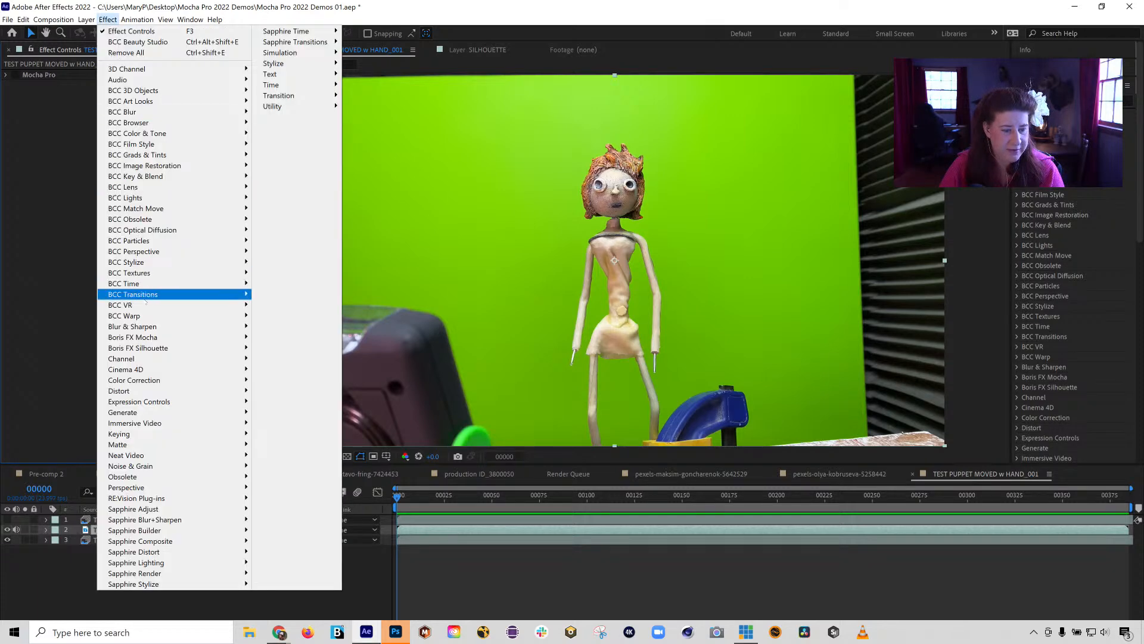
mouse_move(167, 337)
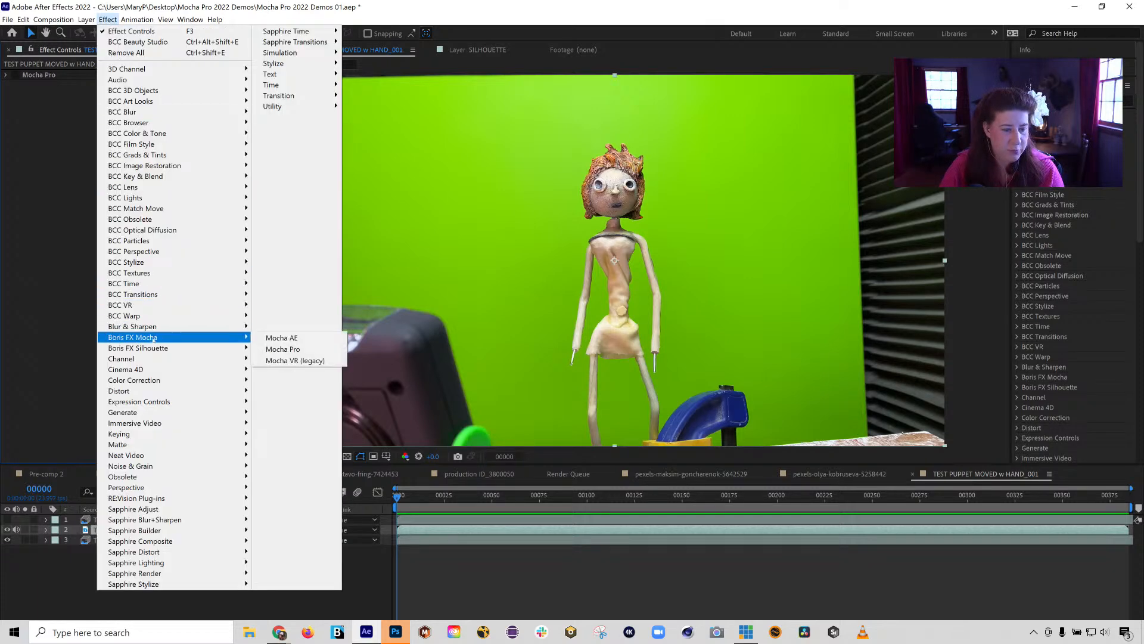
click(280, 348)
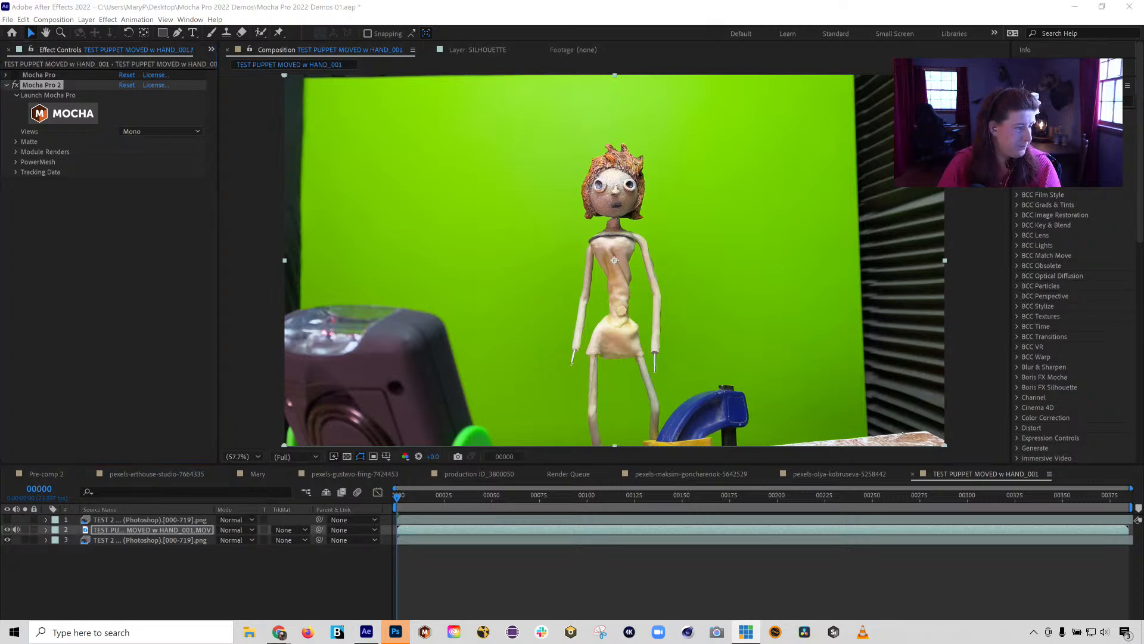
click(75, 112)
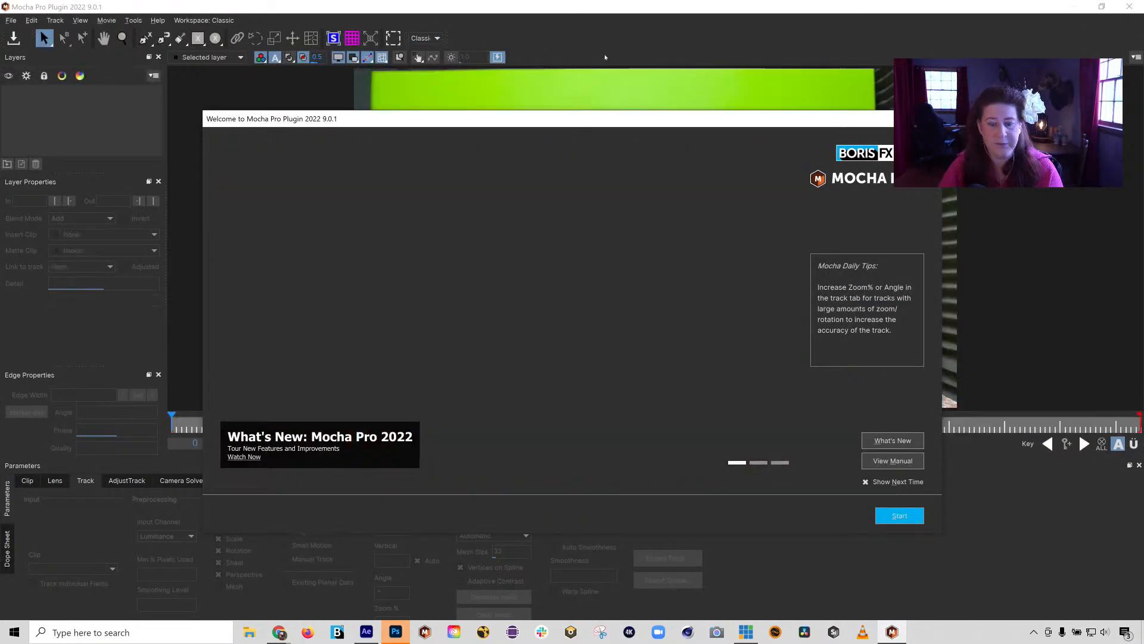
key(Return)
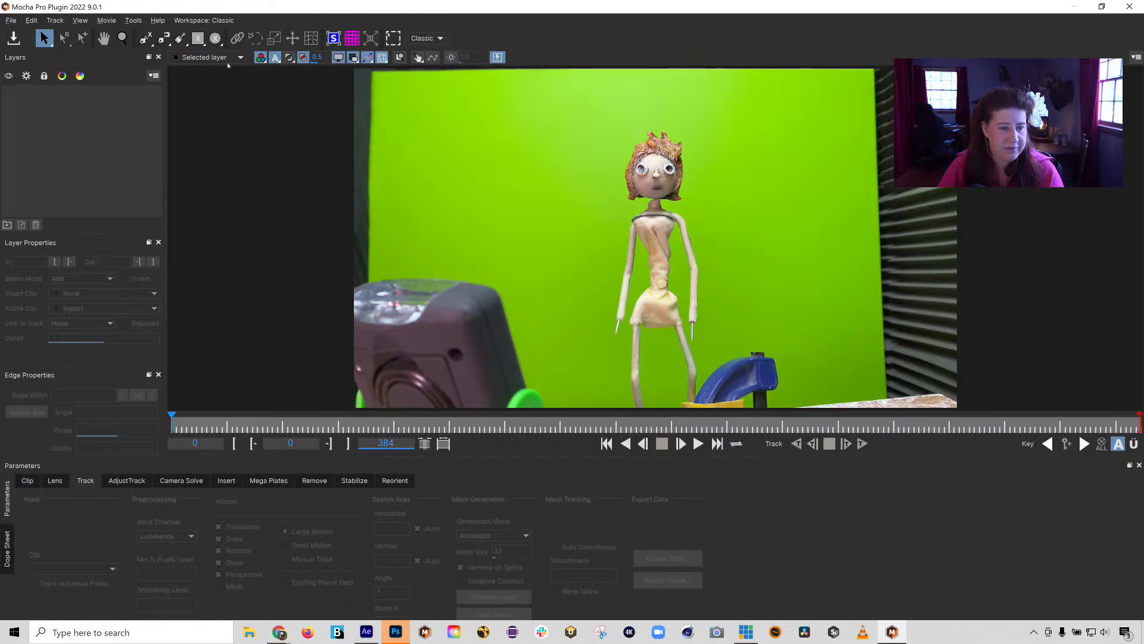
Draw an elliptical spline around the puppet's face at frame 0
click(215, 38)
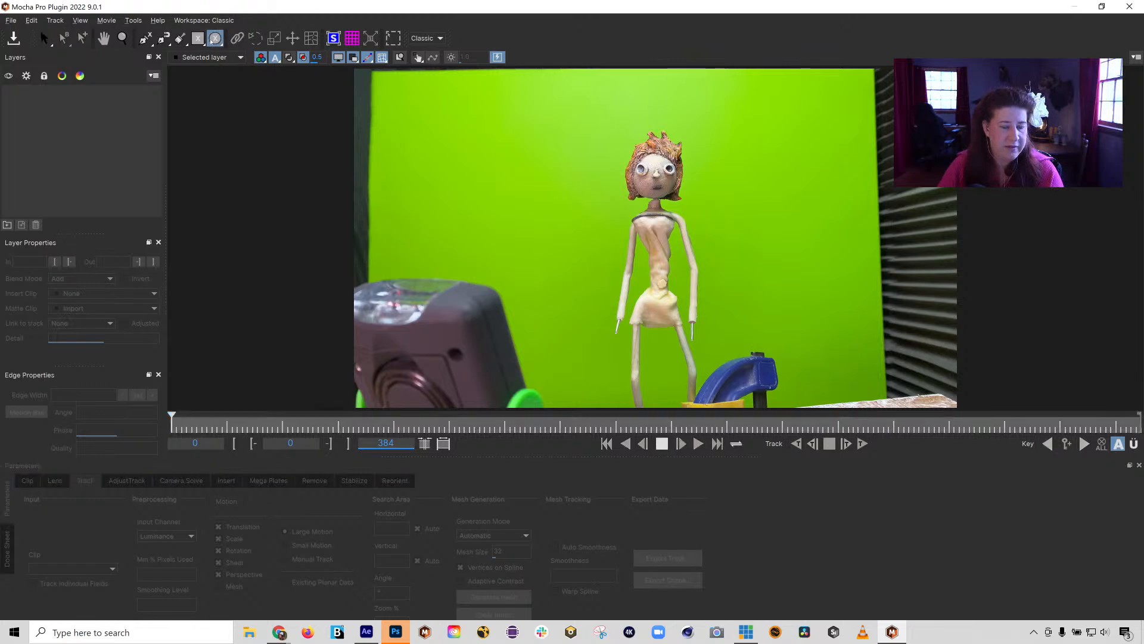
click(213, 40)
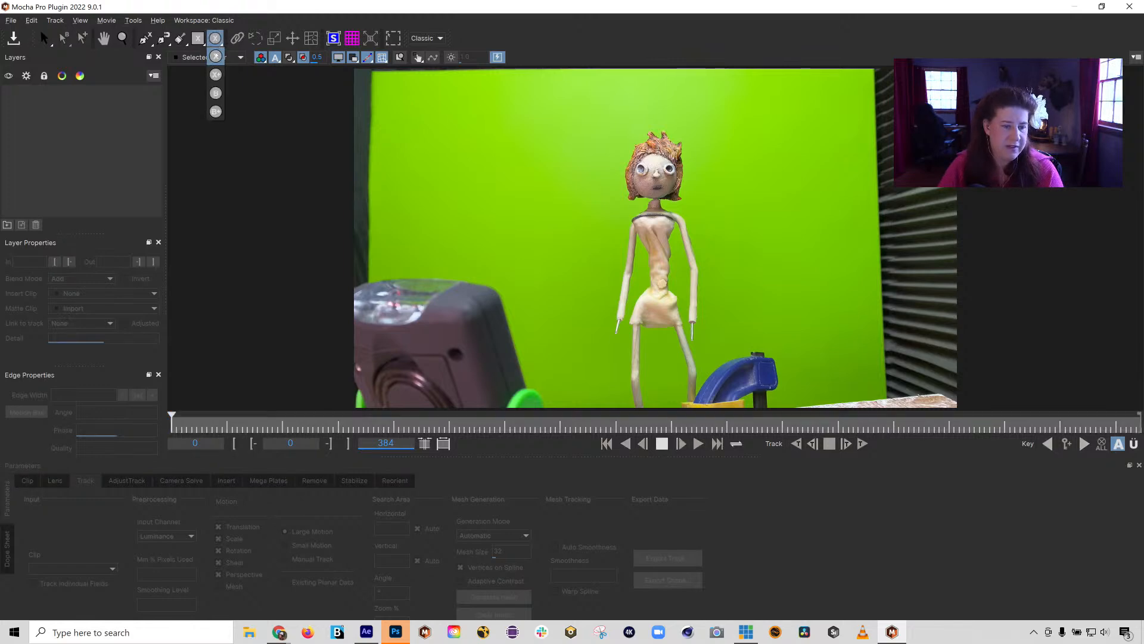
click(216, 56)
drag(630, 151, 680, 202)
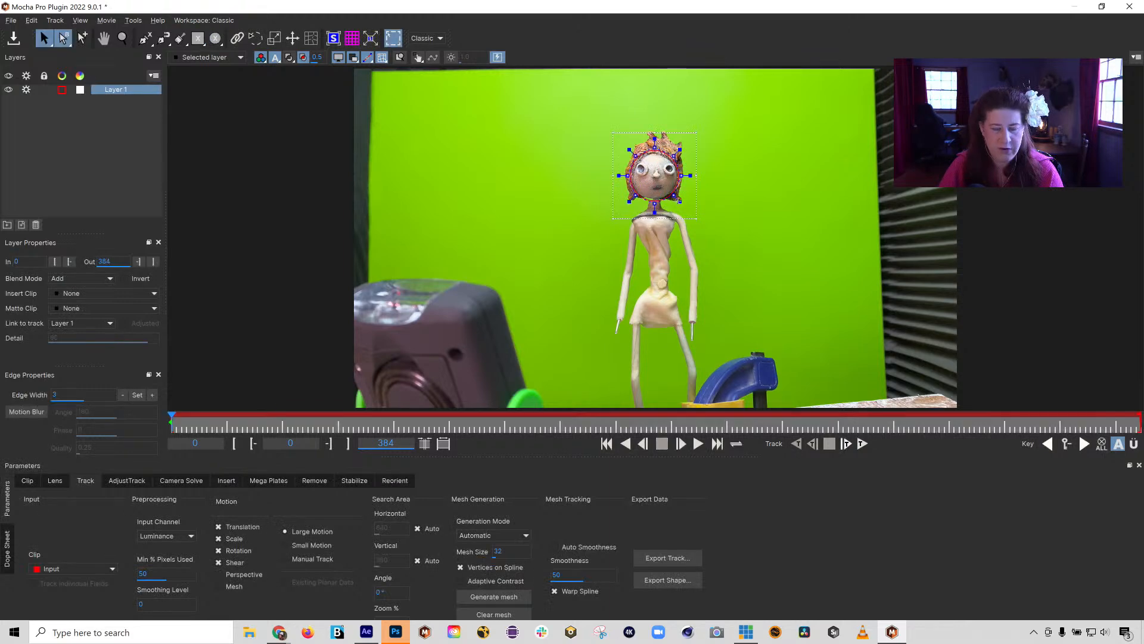
Track the face layer forward through the whole clip with the planar surface shown and Perspective motion enabled
click(123, 38)
drag(677, 184, 662, 27)
key(x)
drag(642, 186, 609, 255)
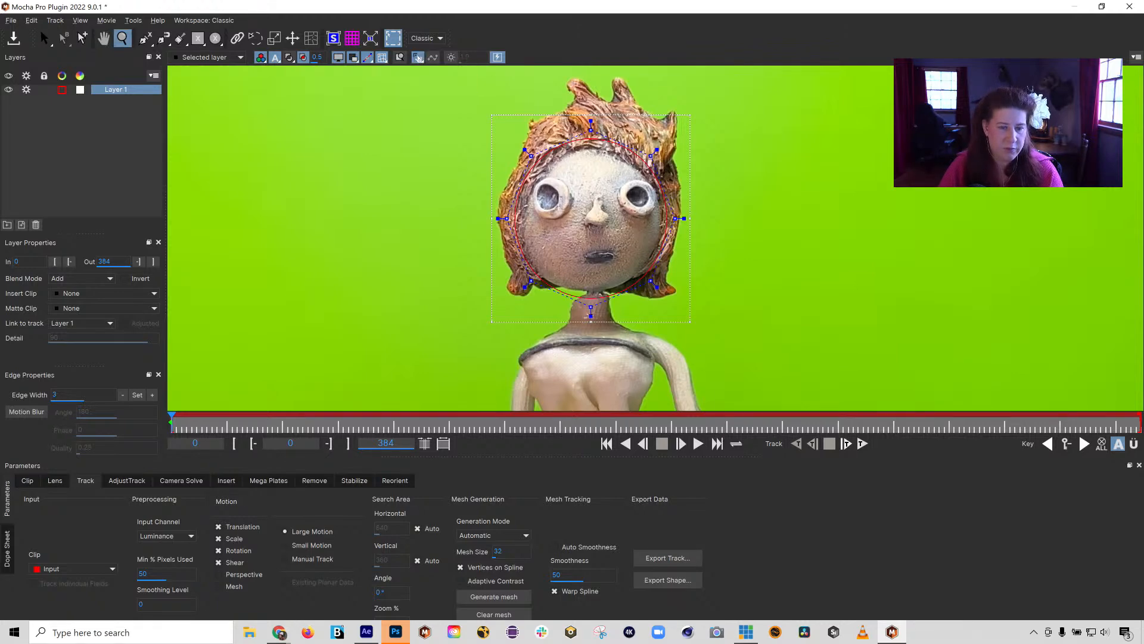
key(s)
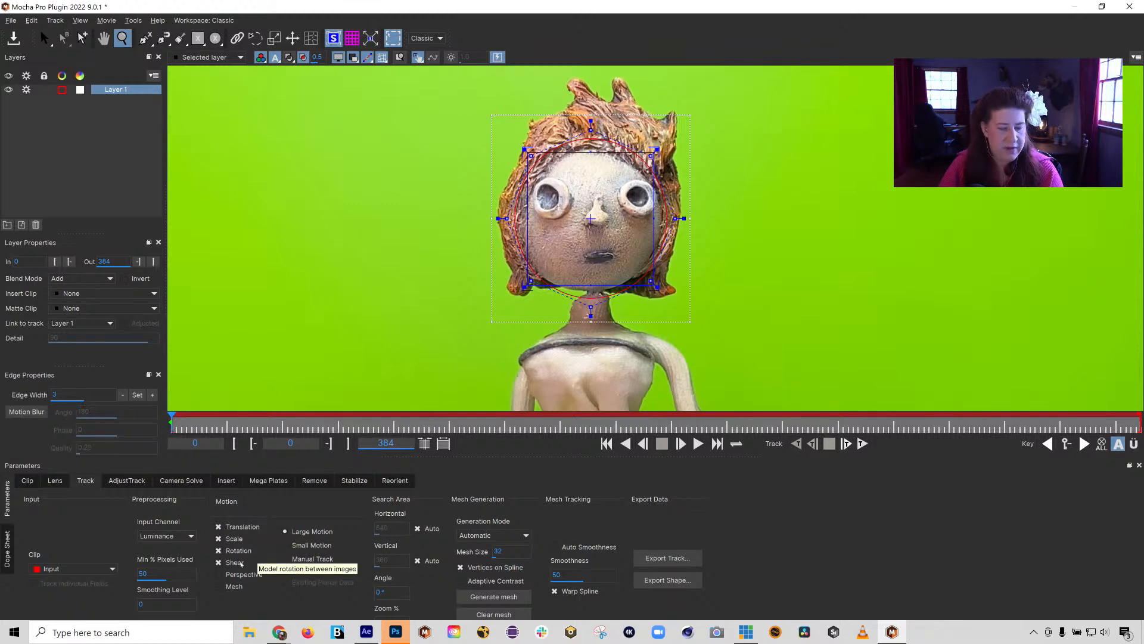
click(222, 575)
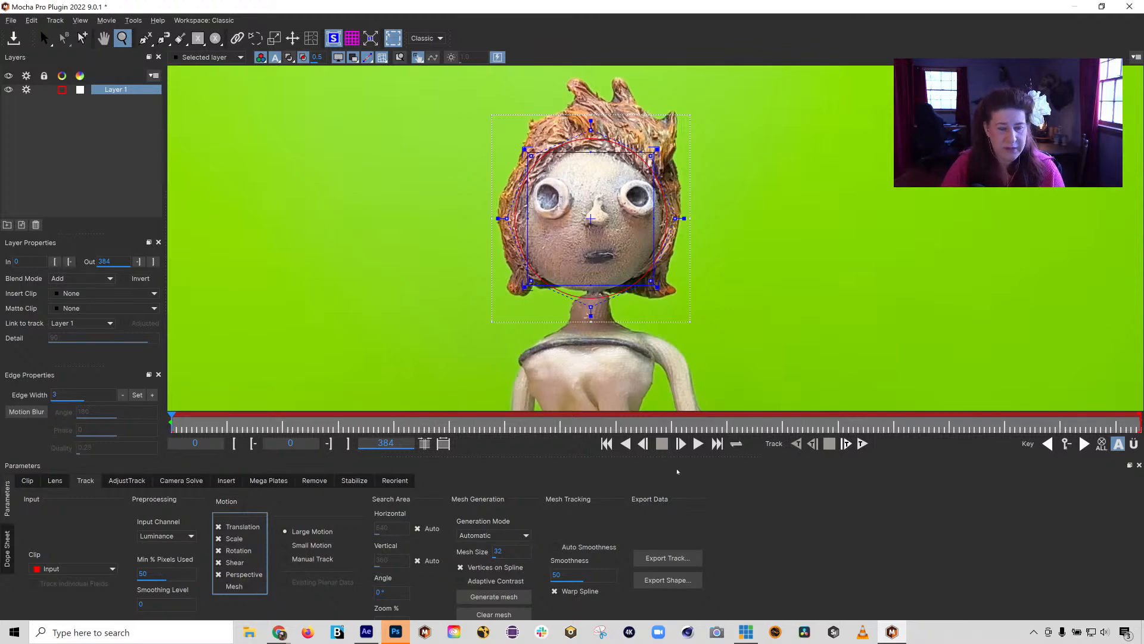
click(862, 444)
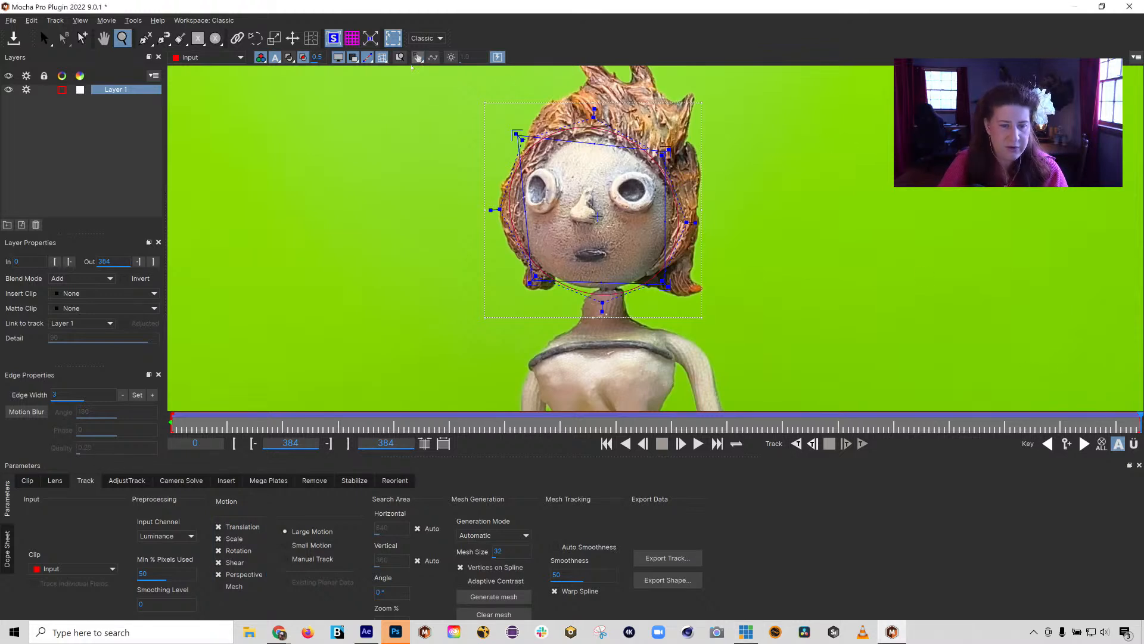
Scrub the tracked clip from the last frame back to frame 0 to check how the surface follows the face
scroll(444, 187, down, 4)
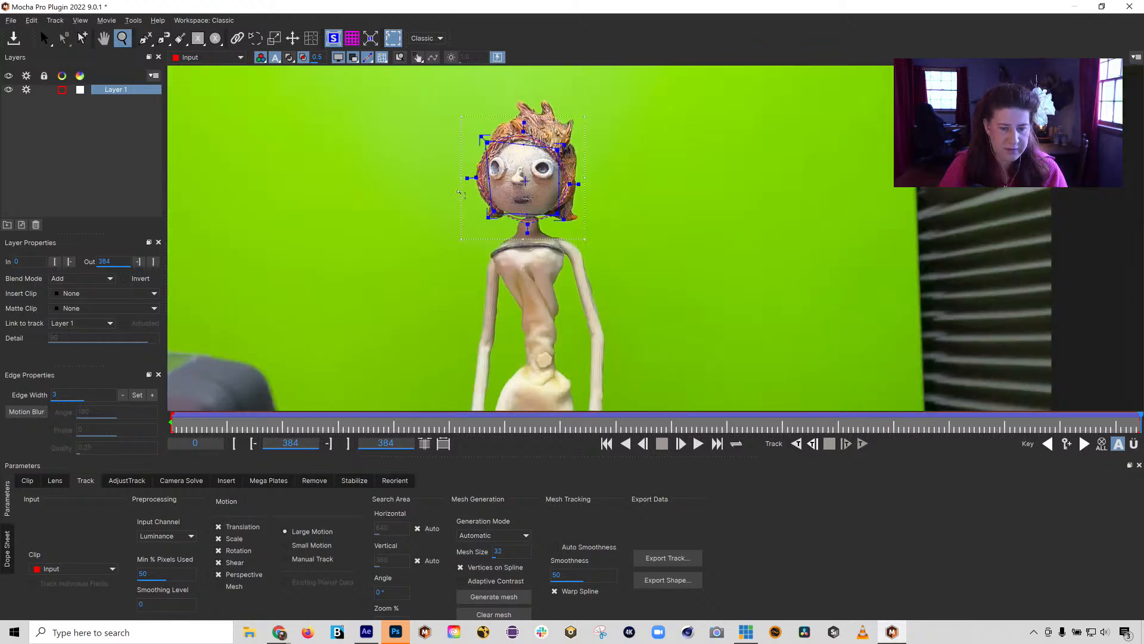
mouse_move(1139, 419)
mouse_down()
mouse_move(268, 382)
mouse_move(1139, 414)
mouse_up()
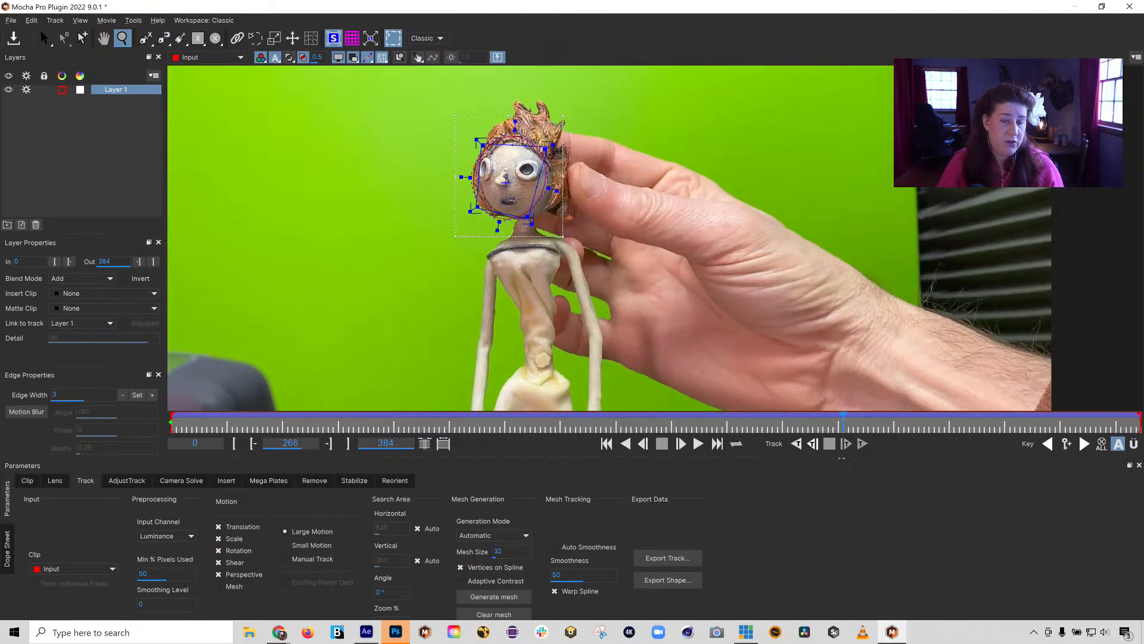
drag(819, 458, 111, 437)
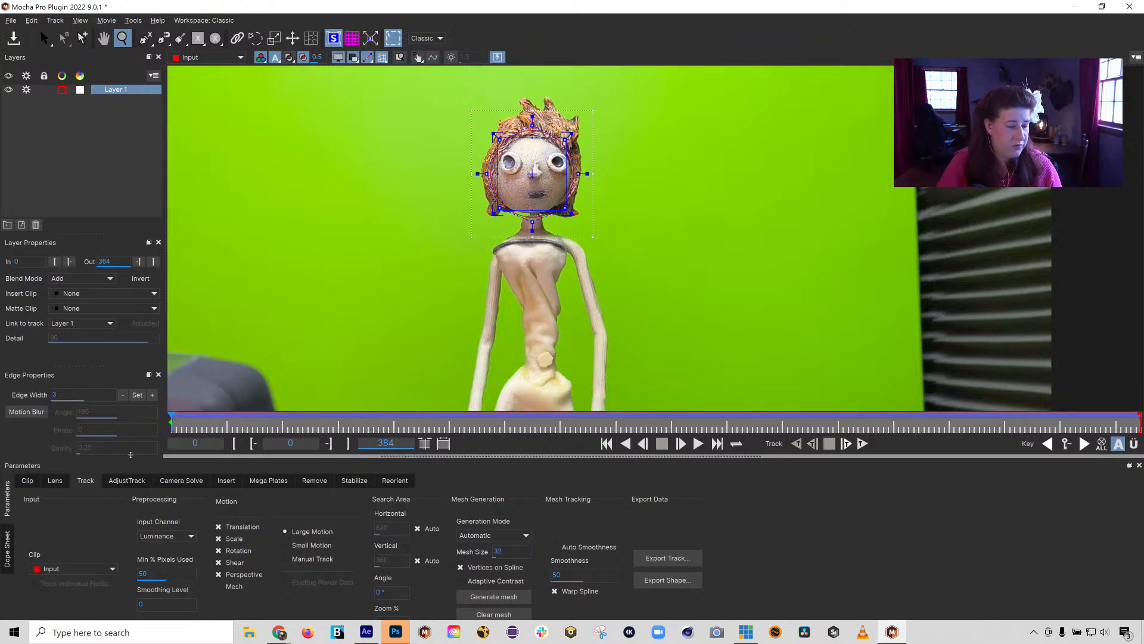
Set up AdjustTrack for the face layer with Scale/Rotation, Shear and Perspective enabled alongside Translation
drag(528, 109, 557, 72)
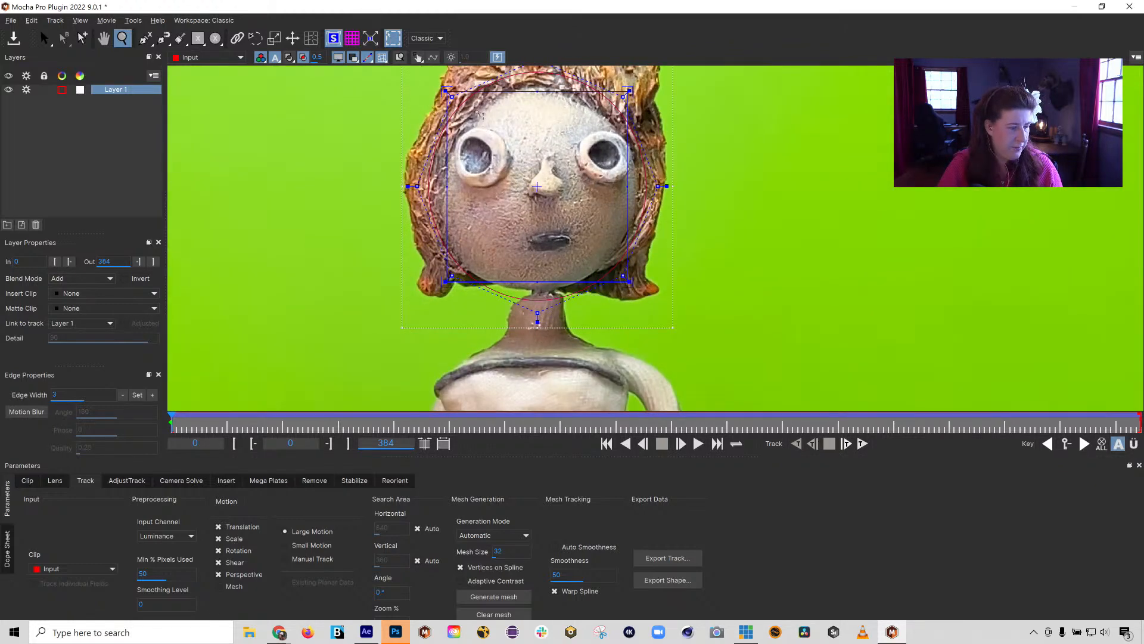
click(128, 481)
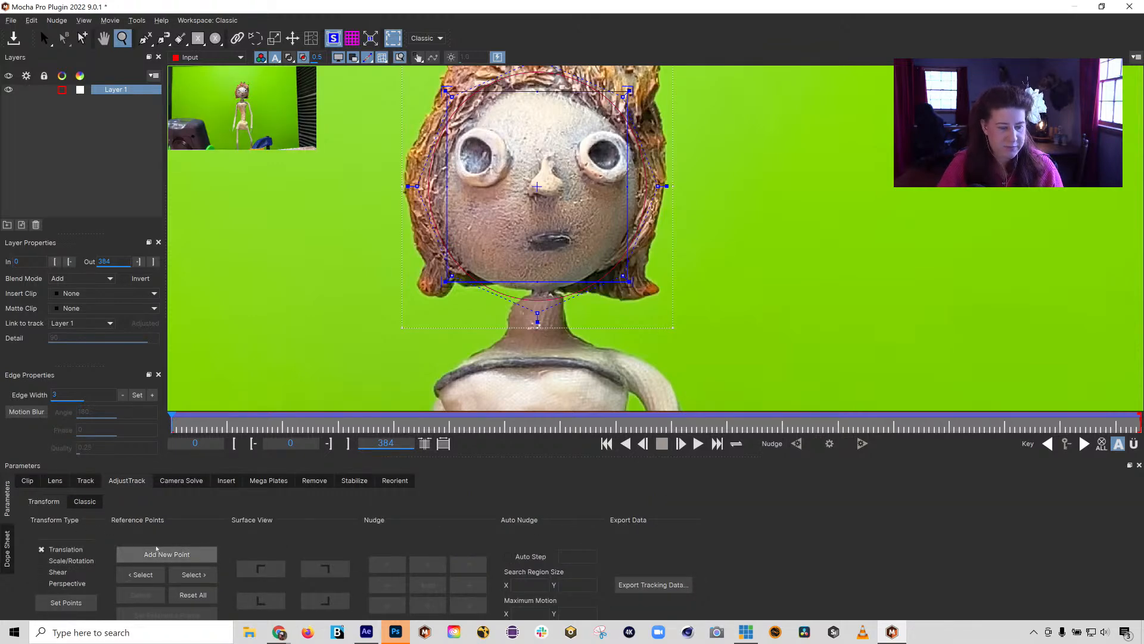
click(84, 501)
click(57, 503)
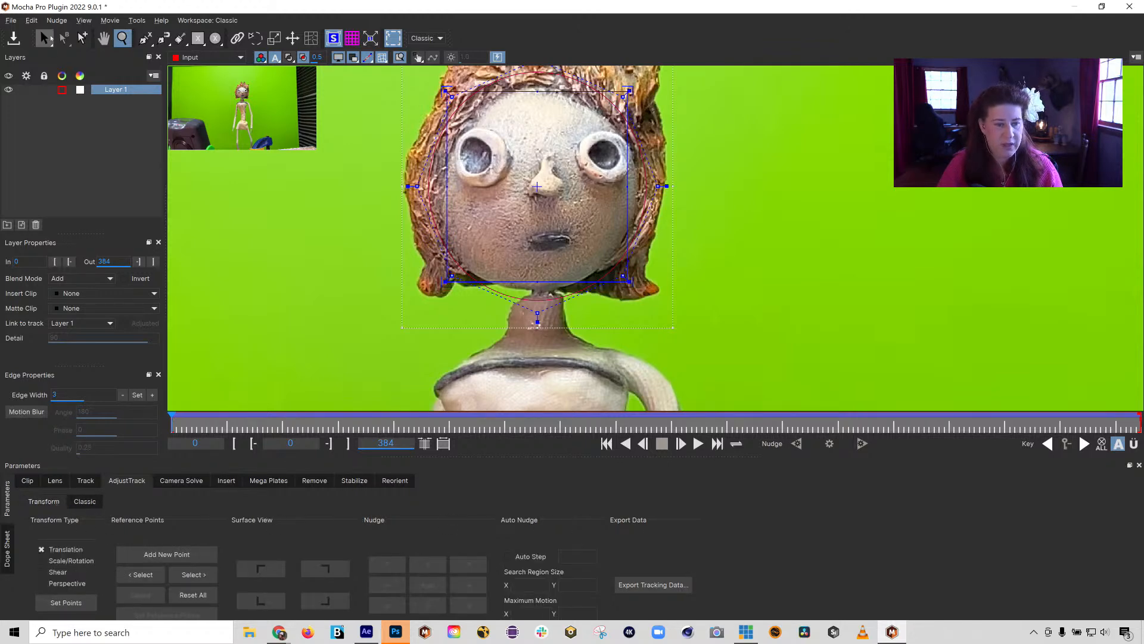
key(s)
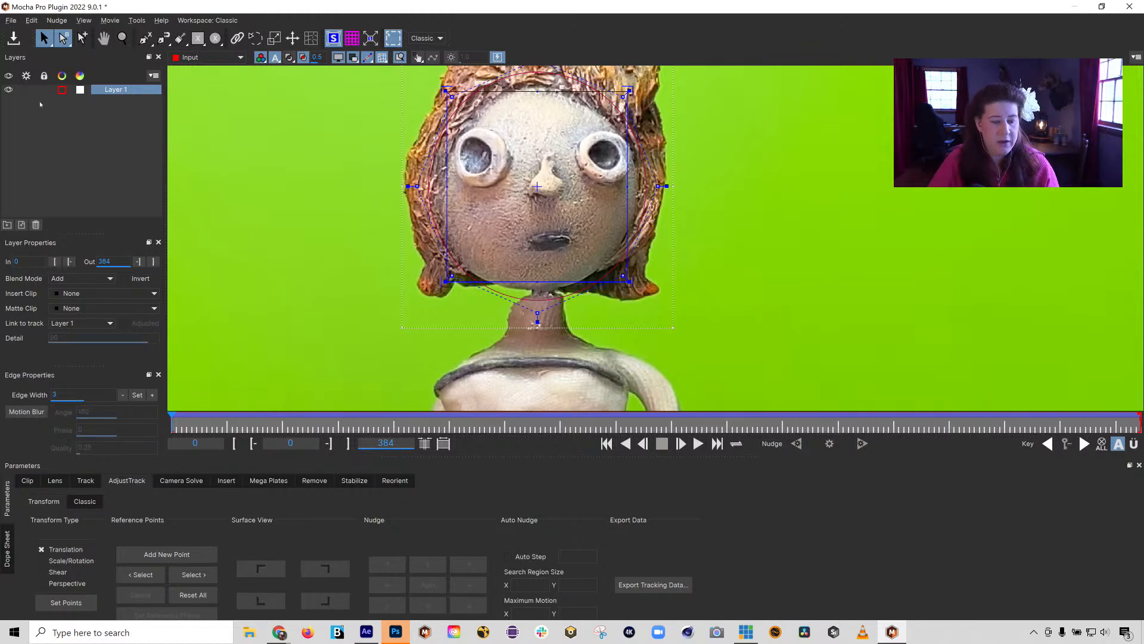
click(41, 561)
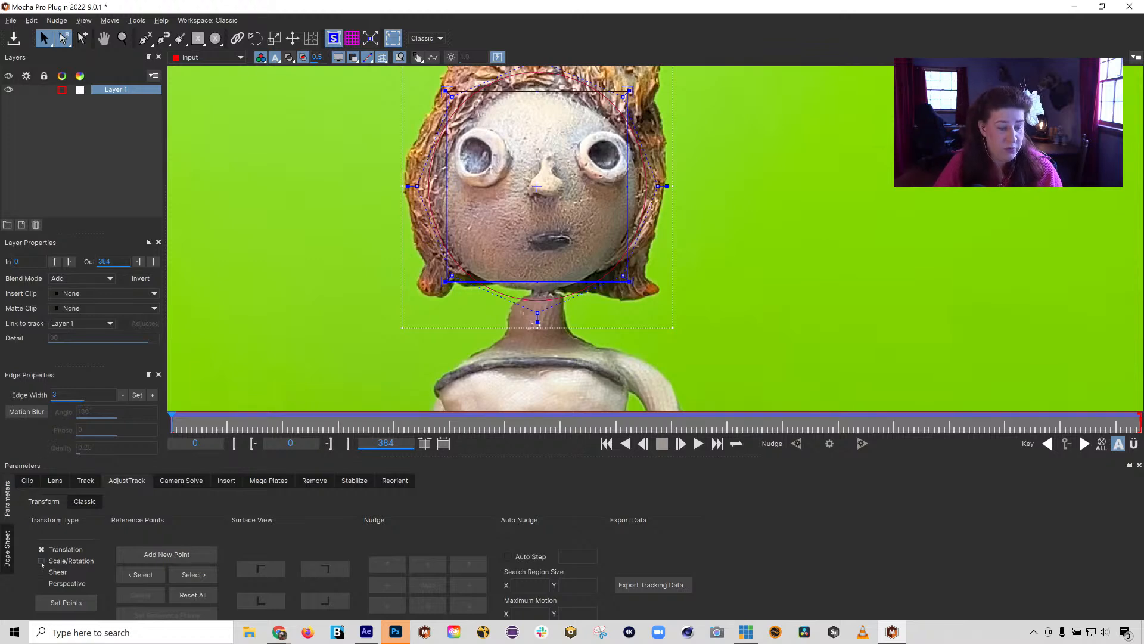
click(43, 572)
click(43, 584)
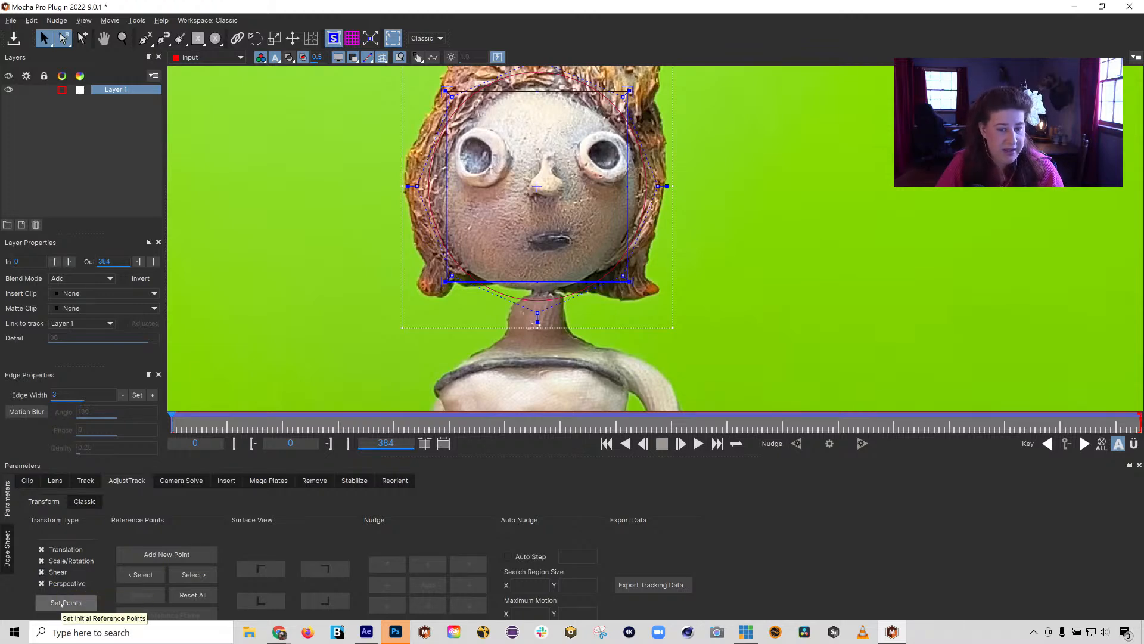
Set four AdjustTrack reference points at frame 0, placed on the inner edges of both eye sockets and both mouth corners
drag(446, 91, 494, 156)
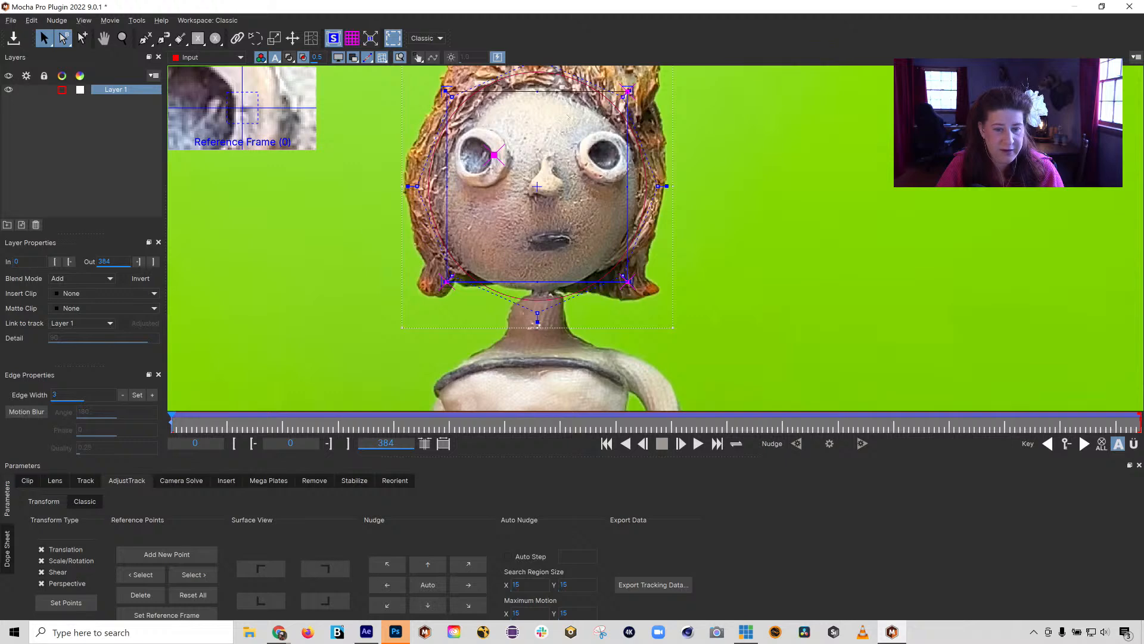
drag(595, 138, 587, 163)
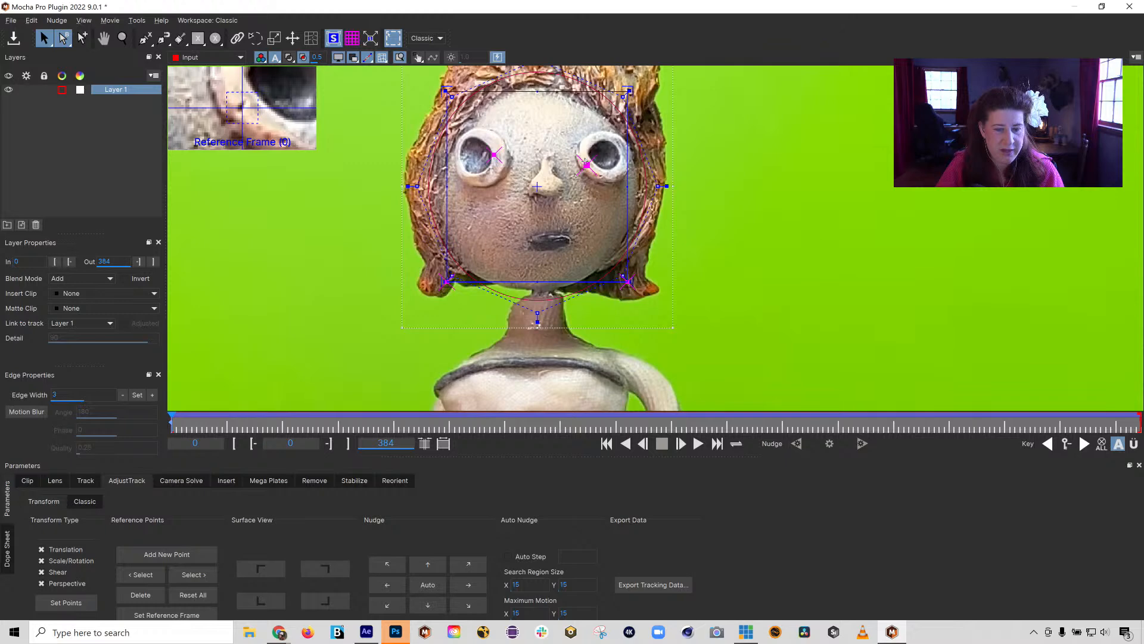
drag(626, 280, 571, 241)
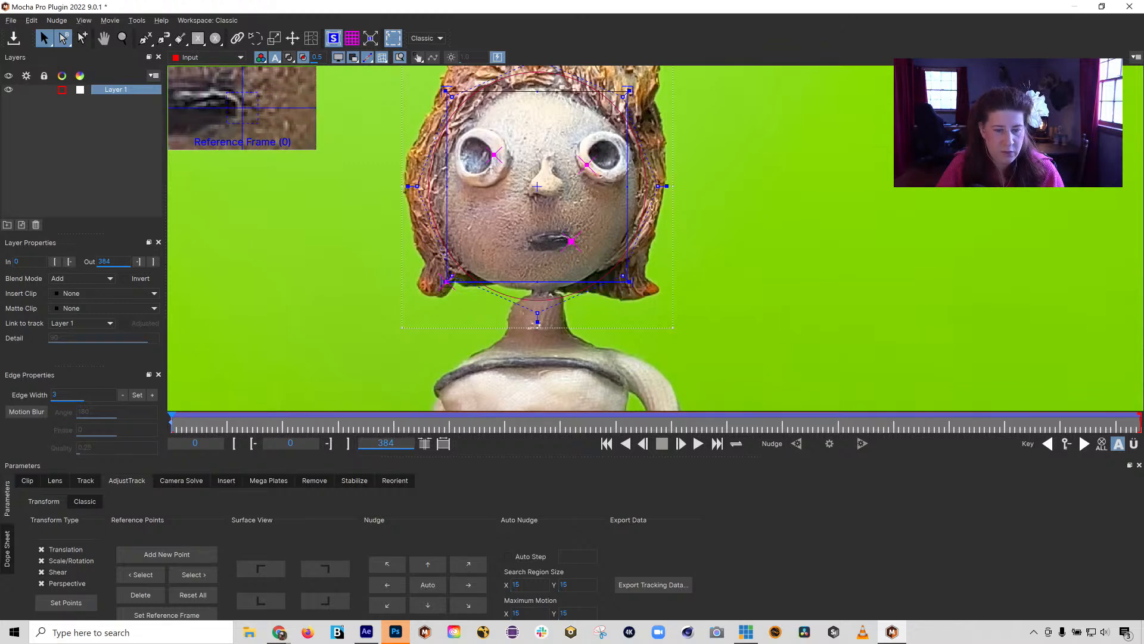
drag(449, 280, 530, 242)
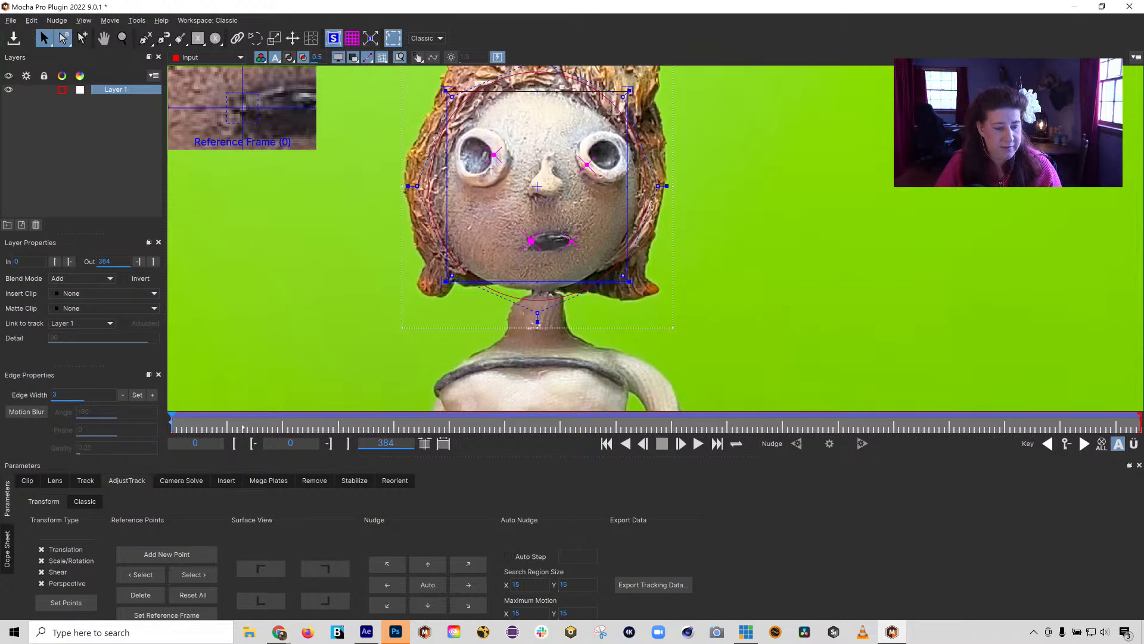
At the last frame, 384, realign the left-hand eye socket's AdjustTrack point with its reference frame, trying Auto nudge along the way
click(197, 576)
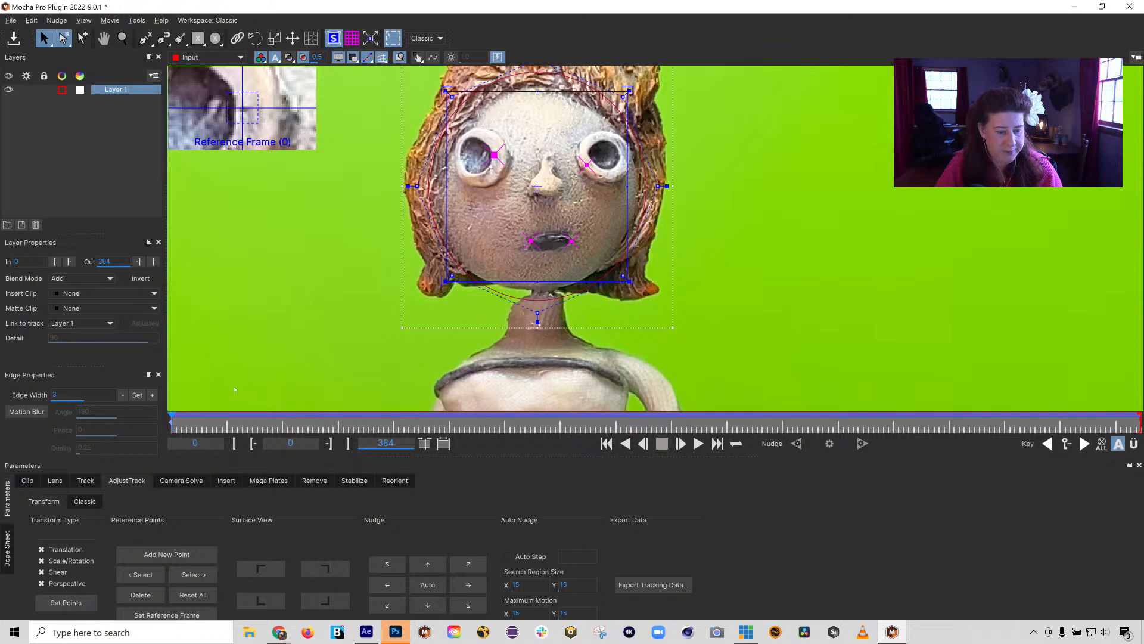
drag(179, 427, 1139, 422)
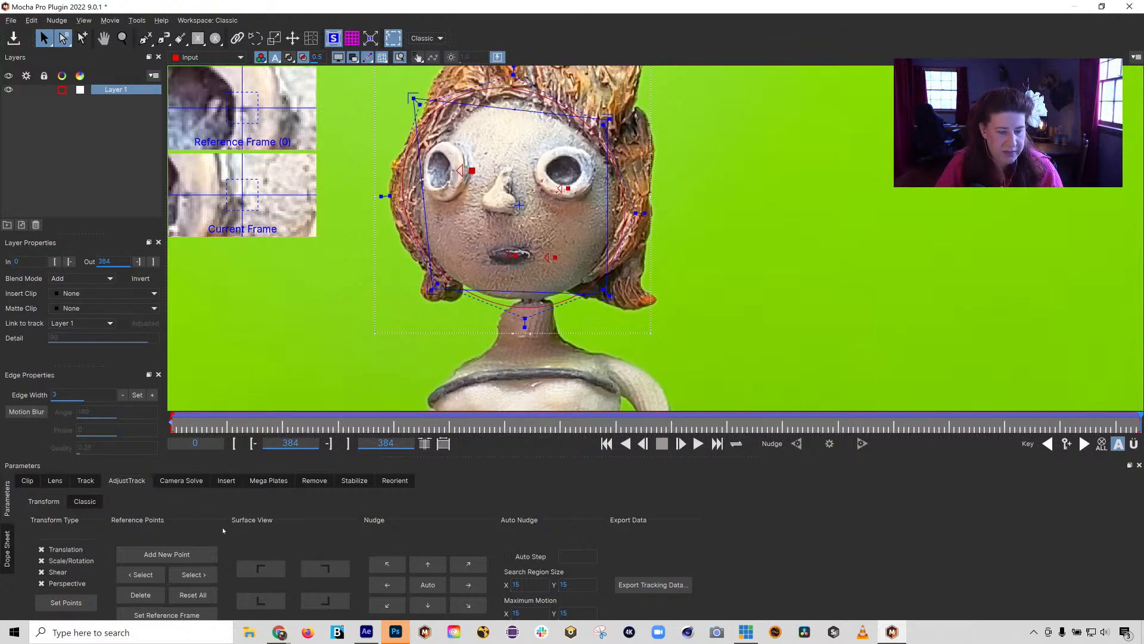
click(431, 584)
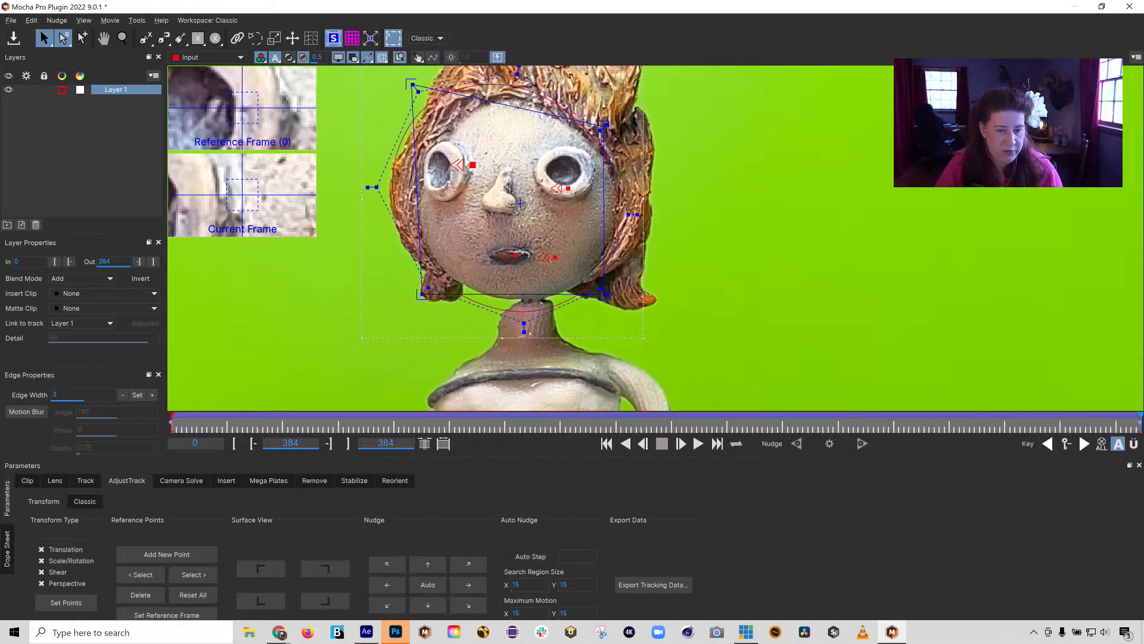
drag(472, 165, 453, 170)
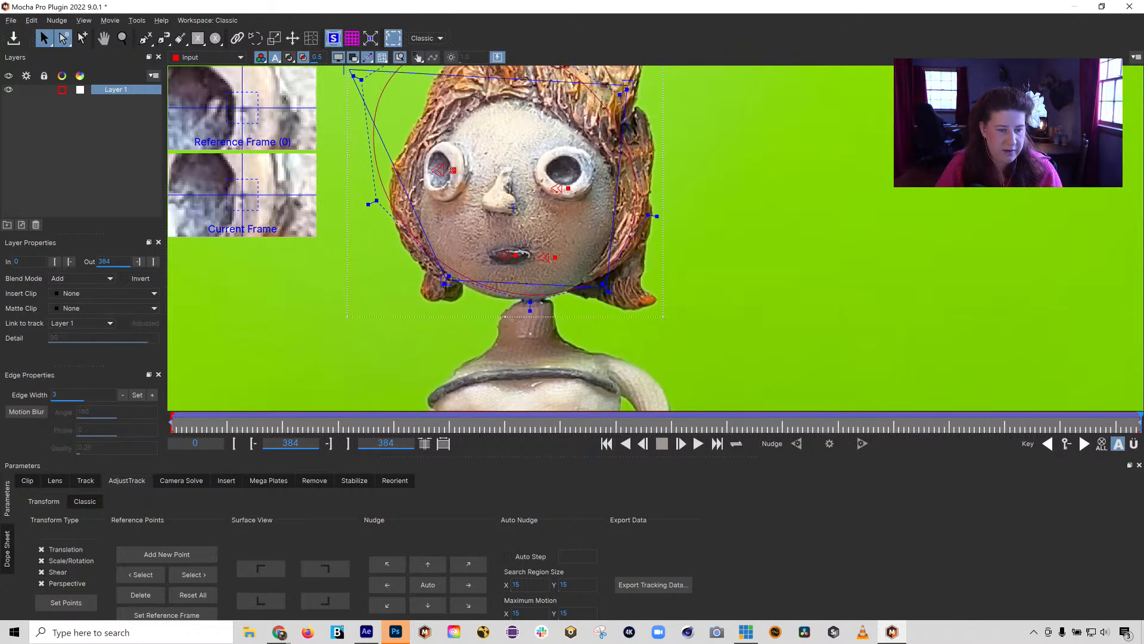
click(430, 586)
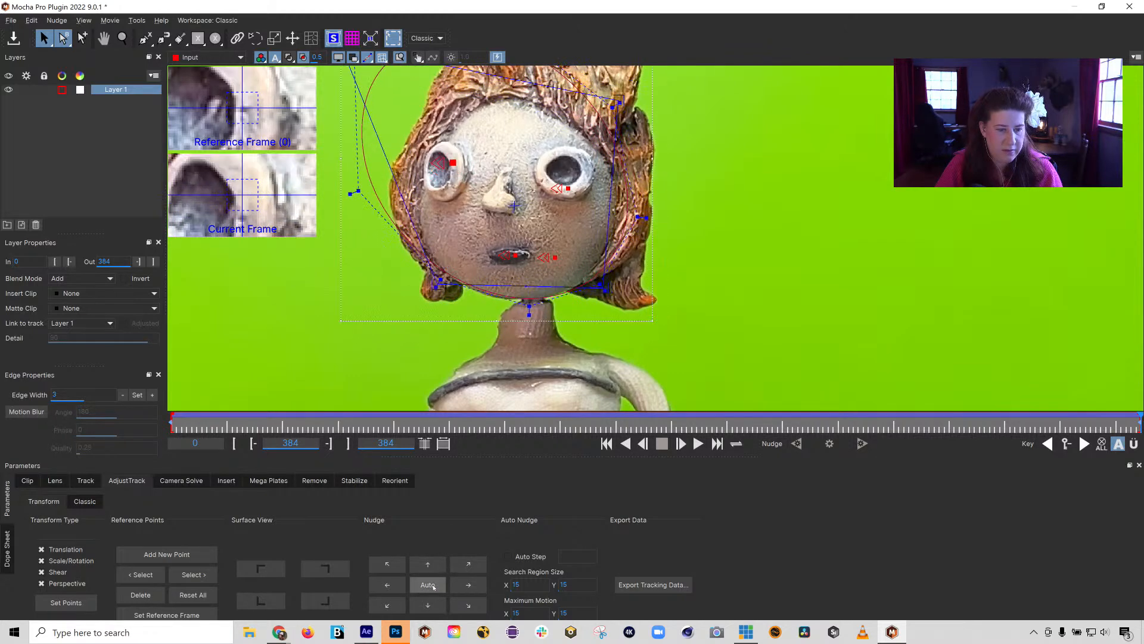
drag(453, 162, 452, 173)
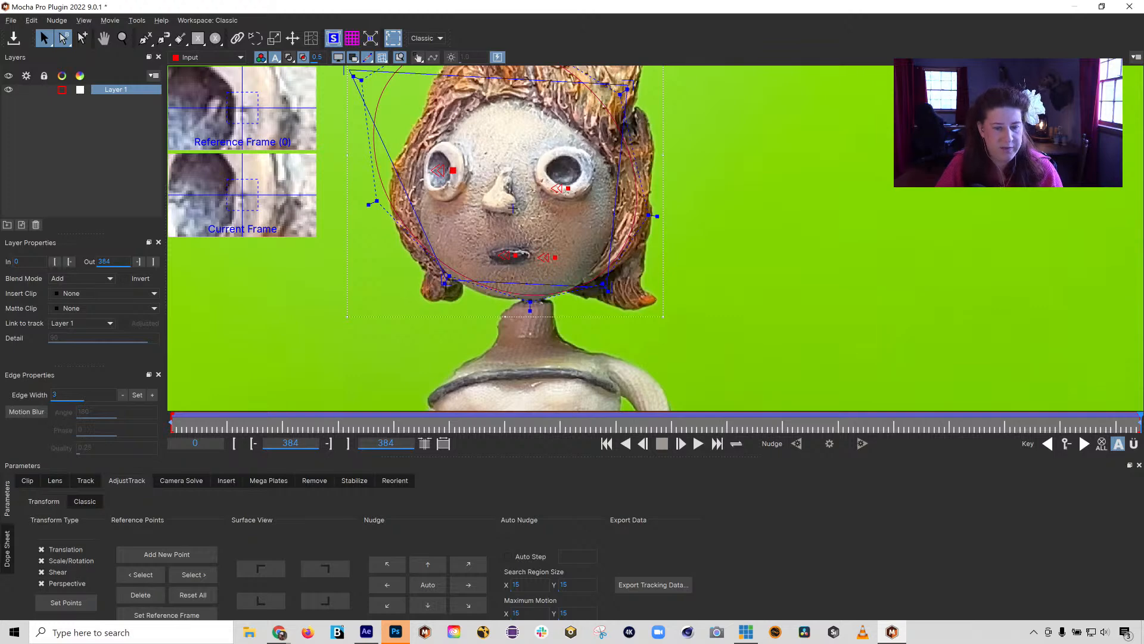
Move the right-hand eye socket's point onto its inner edge at frame 384, fine-tuning it with four downward and two rightward nudges
drag(568, 188, 541, 180)
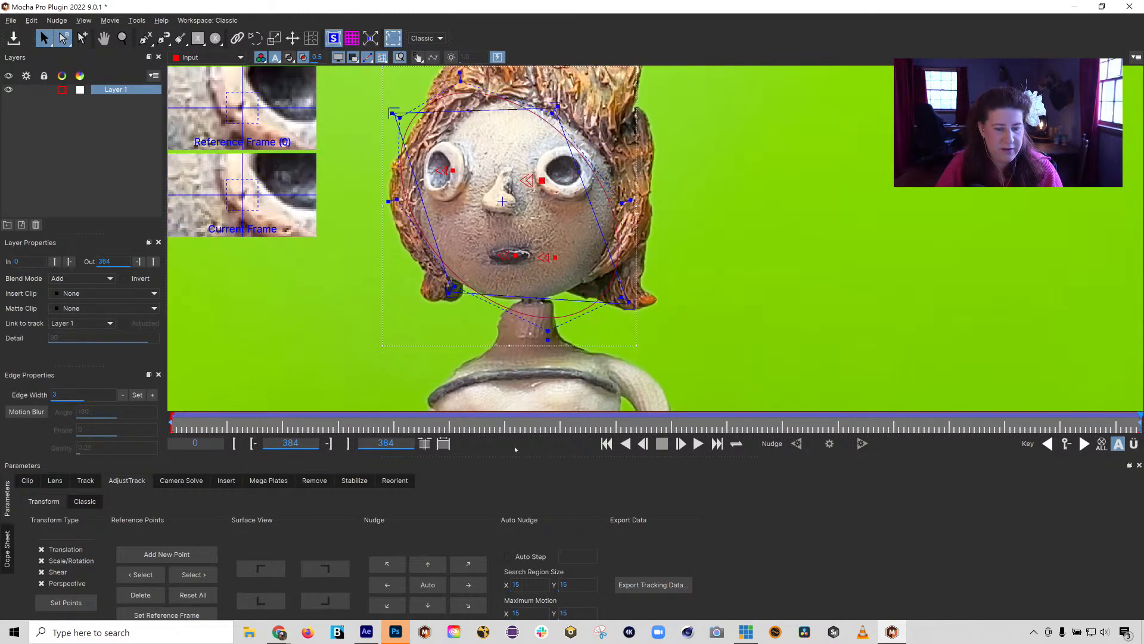
click(428, 605)
click(428, 604)
click(428, 605)
click(428, 605)
click(468, 586)
click(469, 586)
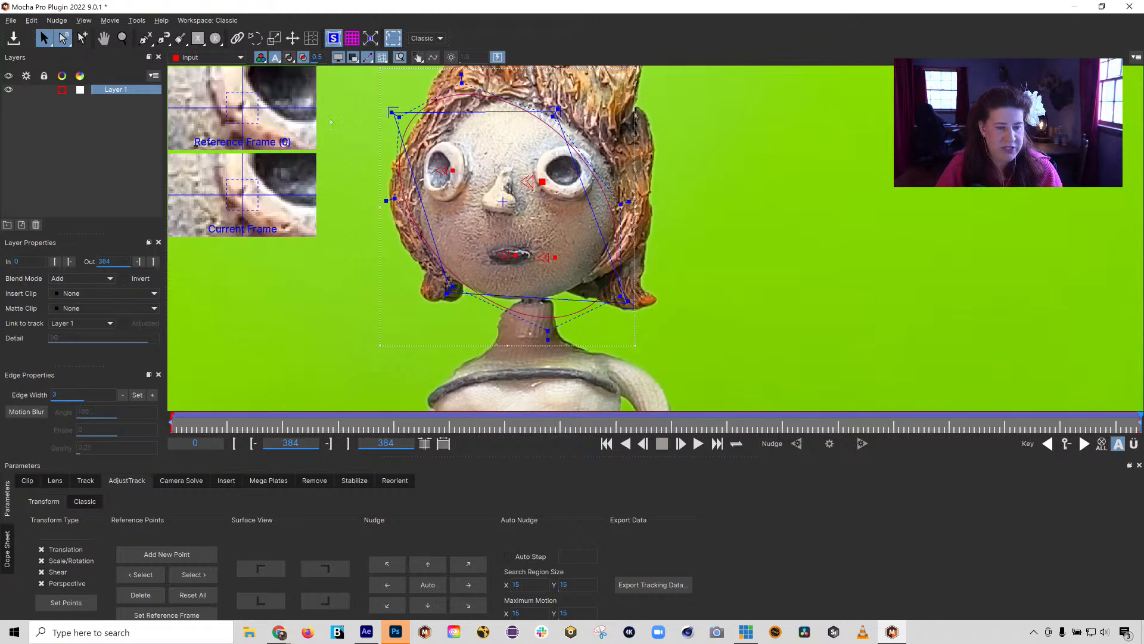
Realign both mouth-corner points with the corners of the mouth at frame 384
mouse_move(515, 255)
mouse_down()
mouse_move(489, 256)
mouse_move(529, 254)
mouse_up()
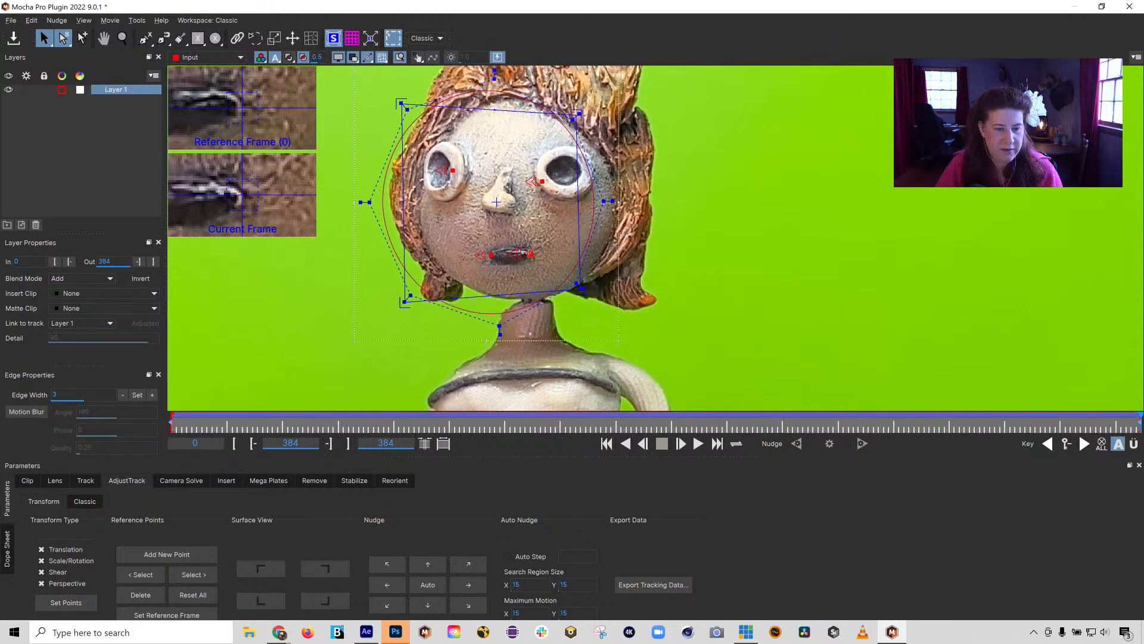
click(493, 256)
drag(493, 257, 494, 257)
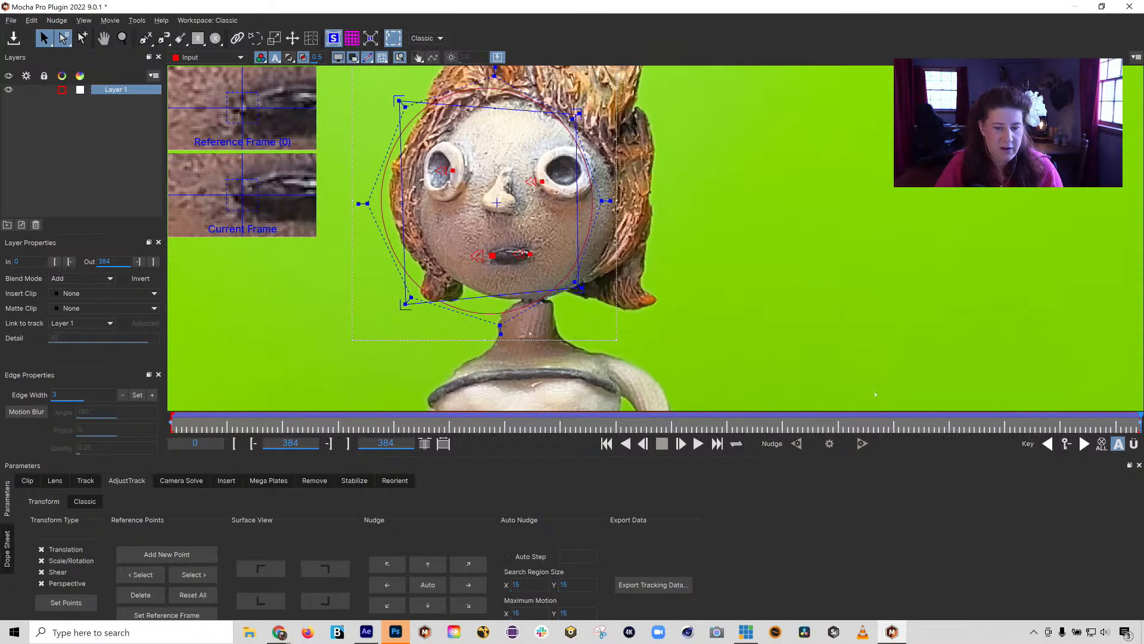
Scrub back through the adjusted track and realign both mouth-corner points at frame 202
drag(1138, 421, 104, 423)
drag(239, 425, 458, 421)
drag(832, 408, 678, 412)
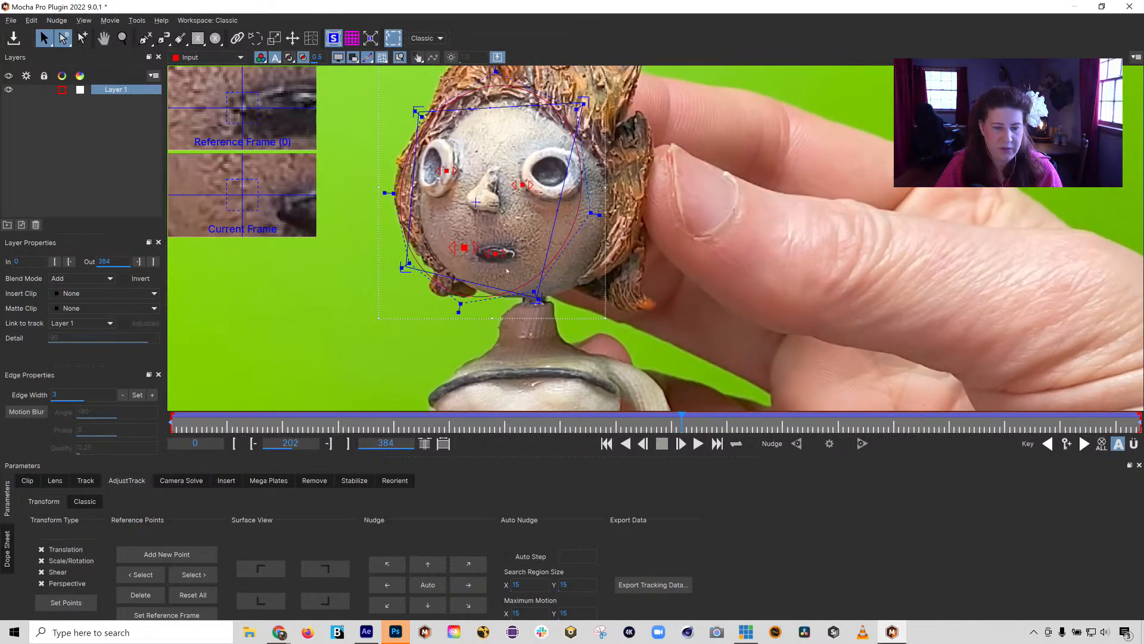
drag(494, 254, 514, 256)
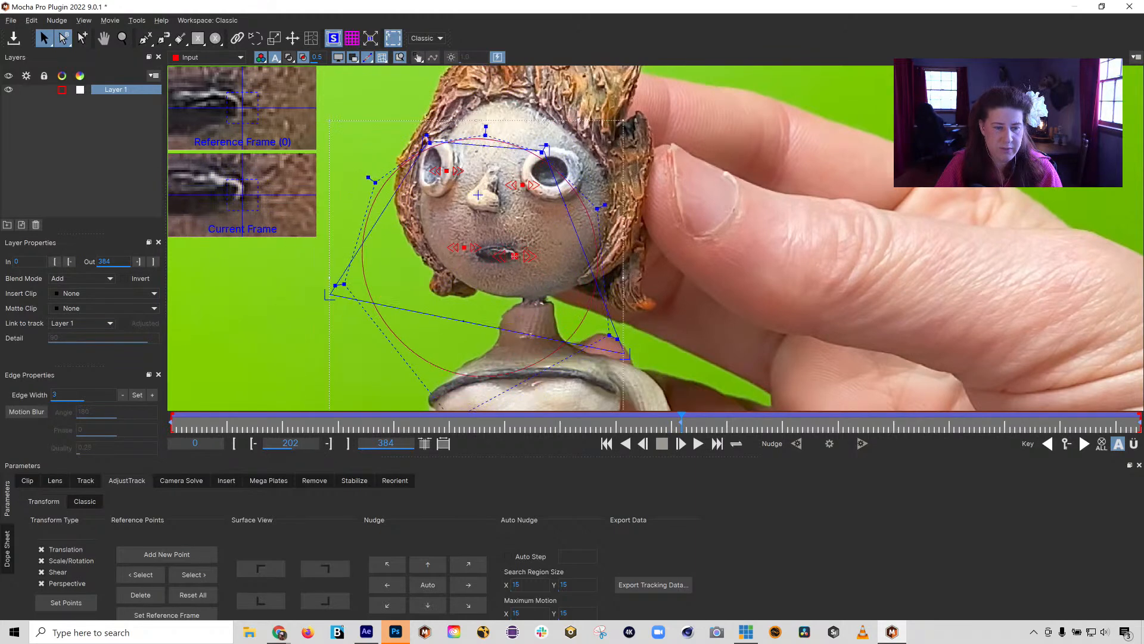
click(465, 248)
drag(465, 250, 477, 256)
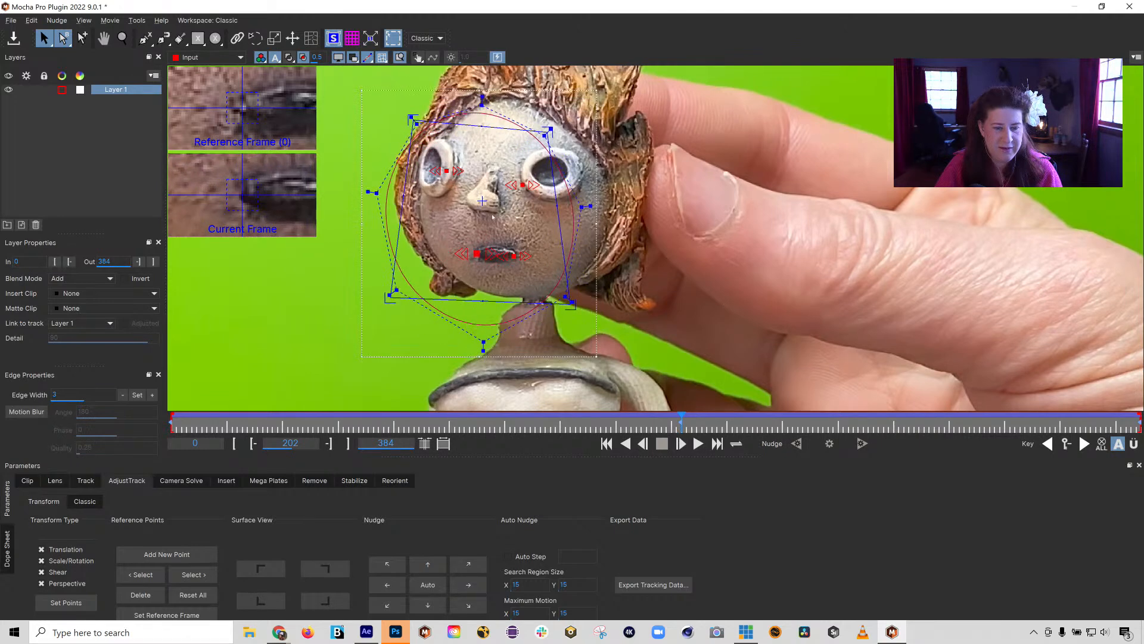
Realign both eye-socket points at frame 202, nudging the left-hand one up three times and left once to match the reference
click(446, 171)
drag(446, 171, 443, 169)
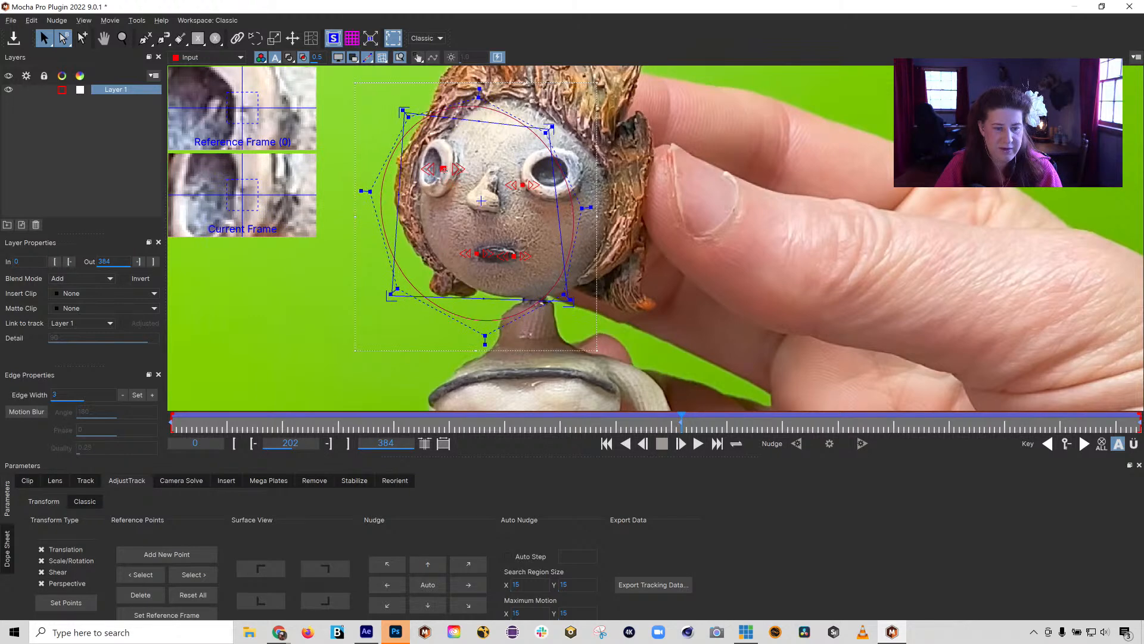
click(428, 565)
click(428, 565)
click(428, 565)
click(391, 587)
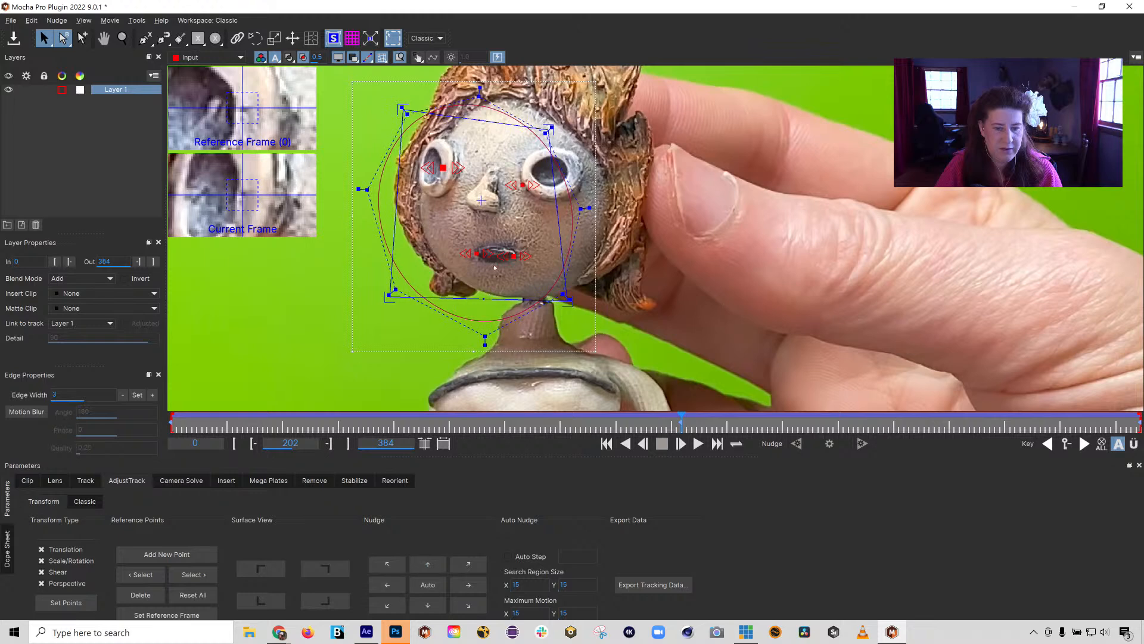
drag(523, 186, 527, 181)
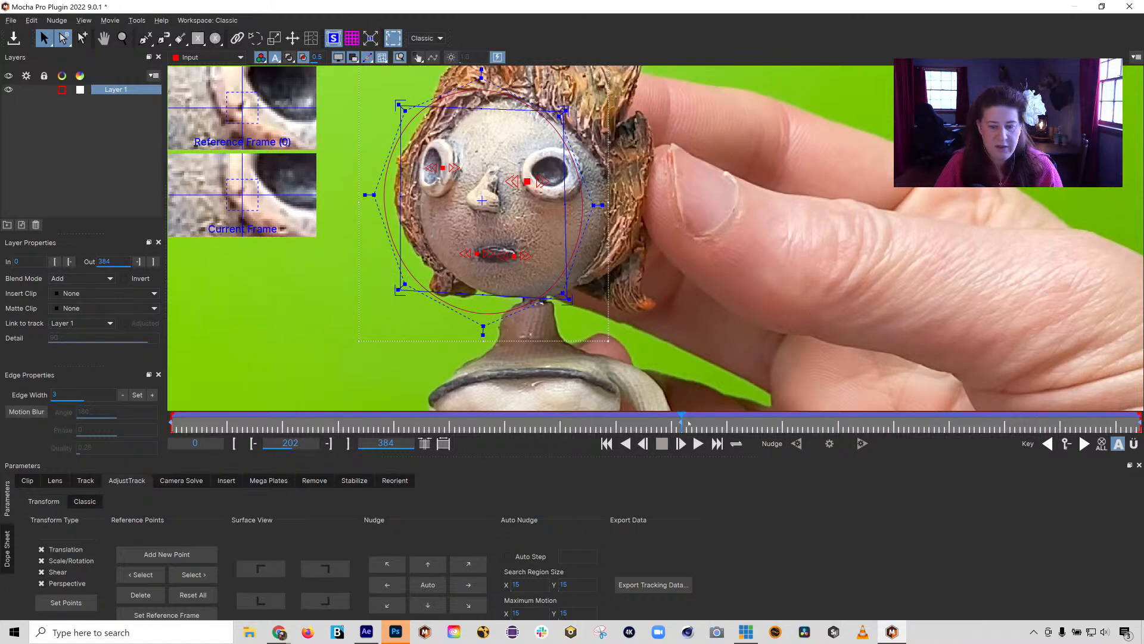
Realign both eye-socket points with their inner edges at frame 79, nudging the left-hand one upward twice
drag(678, 424, 372, 415)
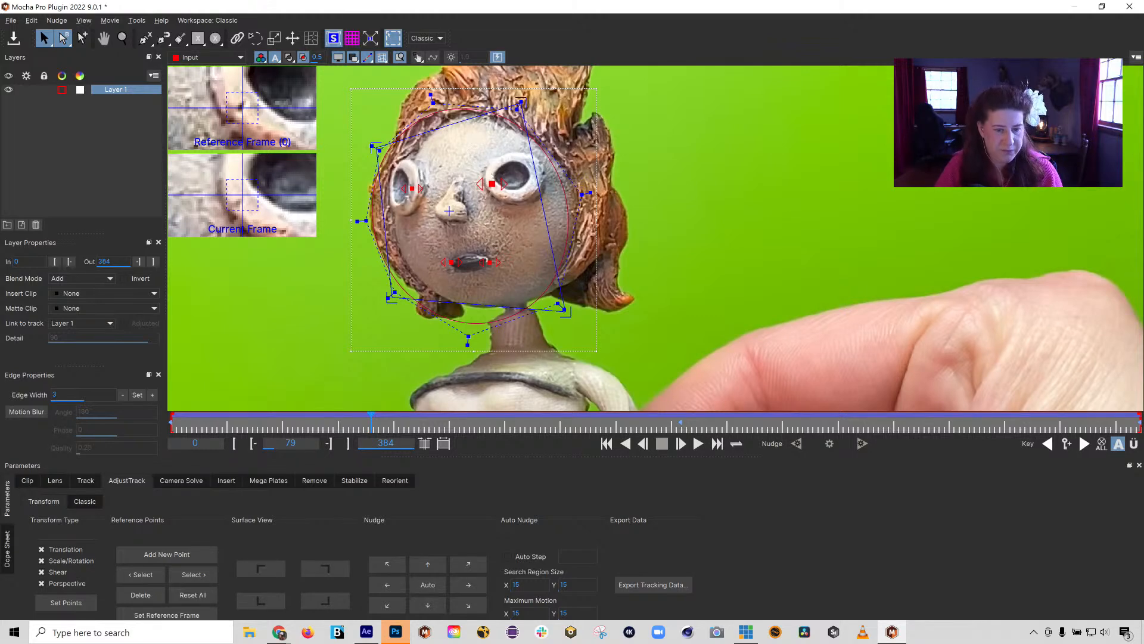
drag(492, 184, 491, 186)
click(412, 188)
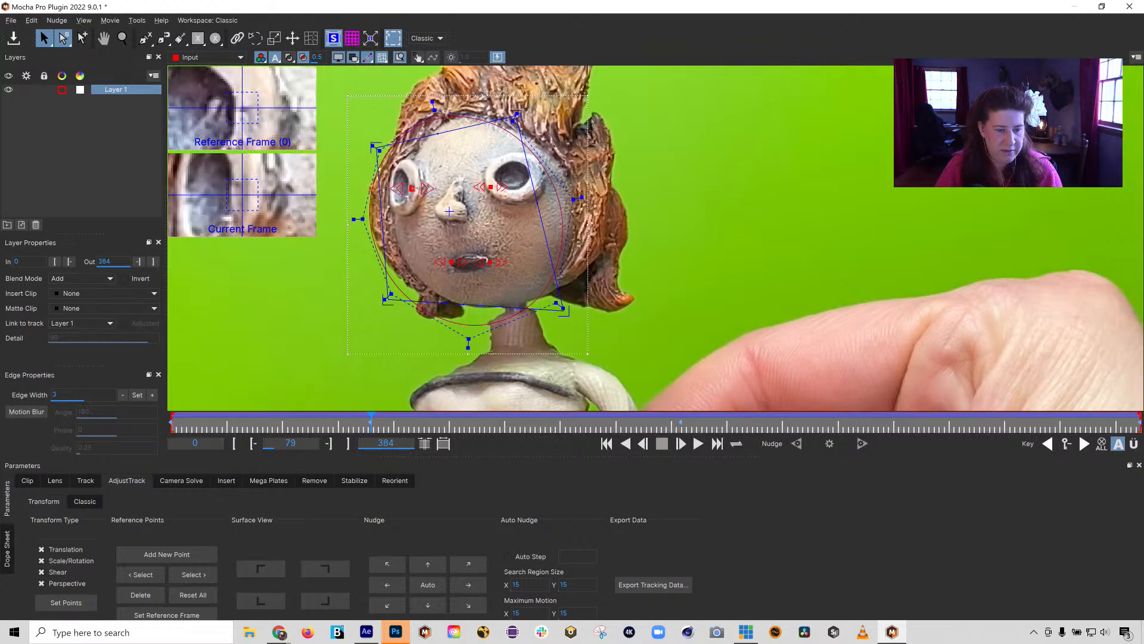
drag(413, 188, 410, 185)
click(428, 565)
click(431, 569)
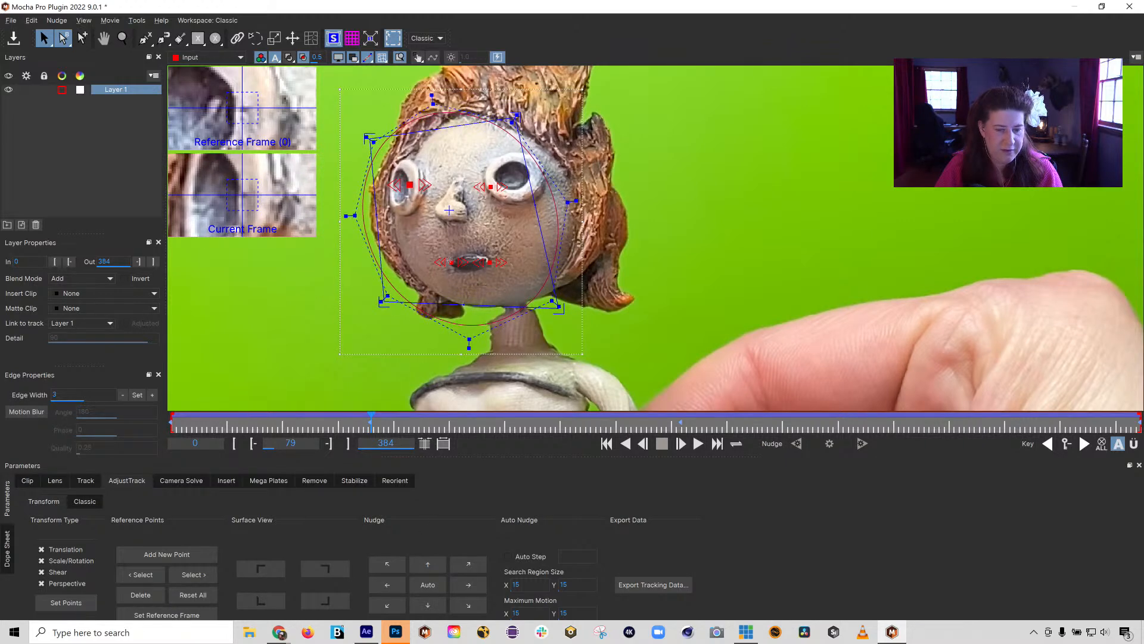
Realign both mouth-corner points with the corners of the mouth at frame 79
click(451, 261)
drag(450, 261, 489, 261)
click(490, 263)
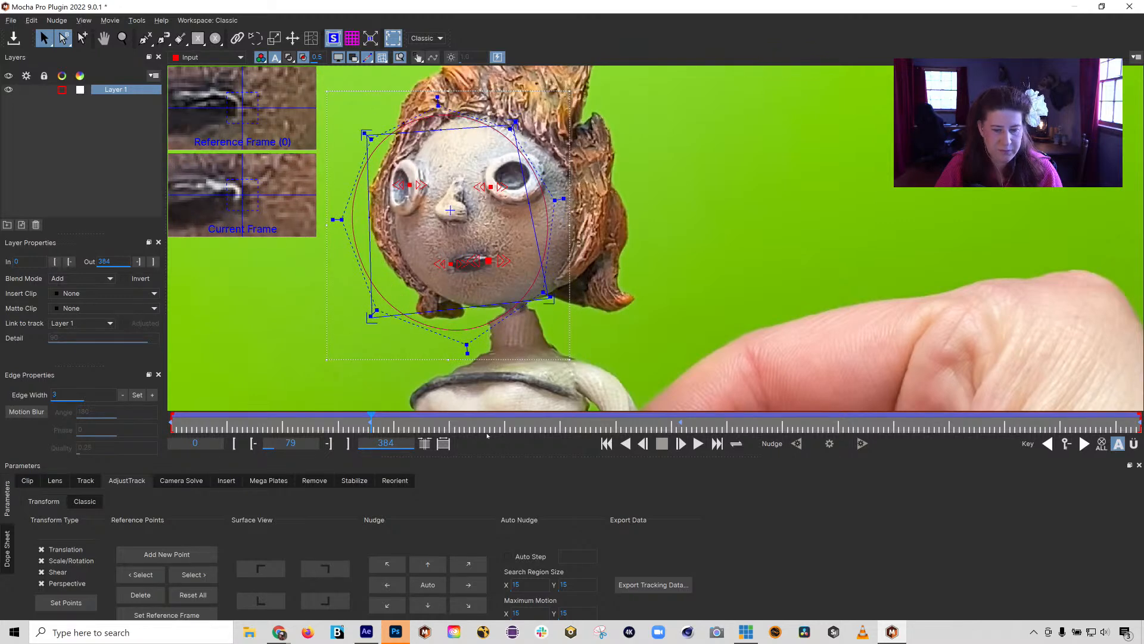
Correct the mouth-corner and eye-socket points at a frame roughly four fifths through the clip, between frames 202 and 384
drag(373, 421, 952, 420)
drag(555, 259, 582, 256)
drag(487, 177, 501, 178)
drag(586, 178, 594, 180)
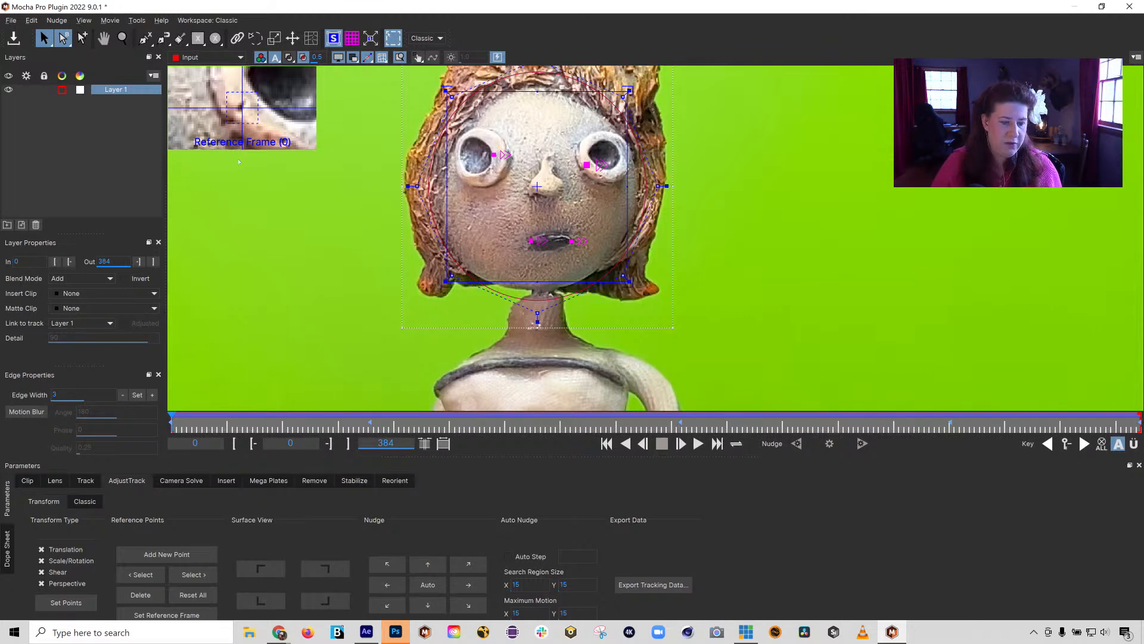
Play the clip from the start, stop at frame 114, and realign the eye-socket and mouth-corner points there
click(697, 445)
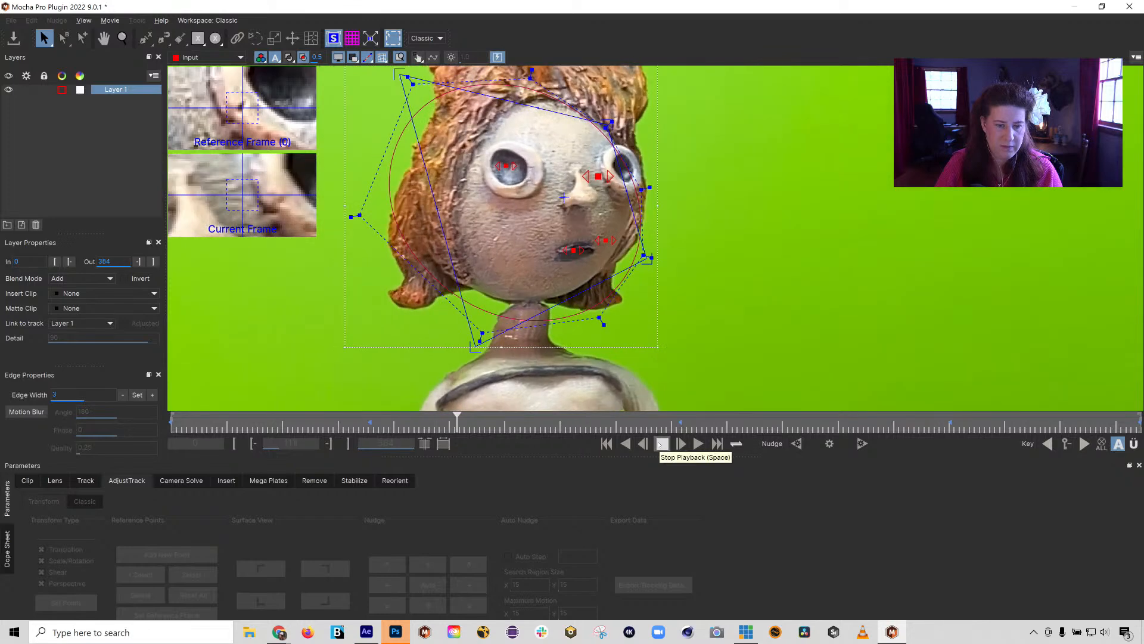
click(662, 444)
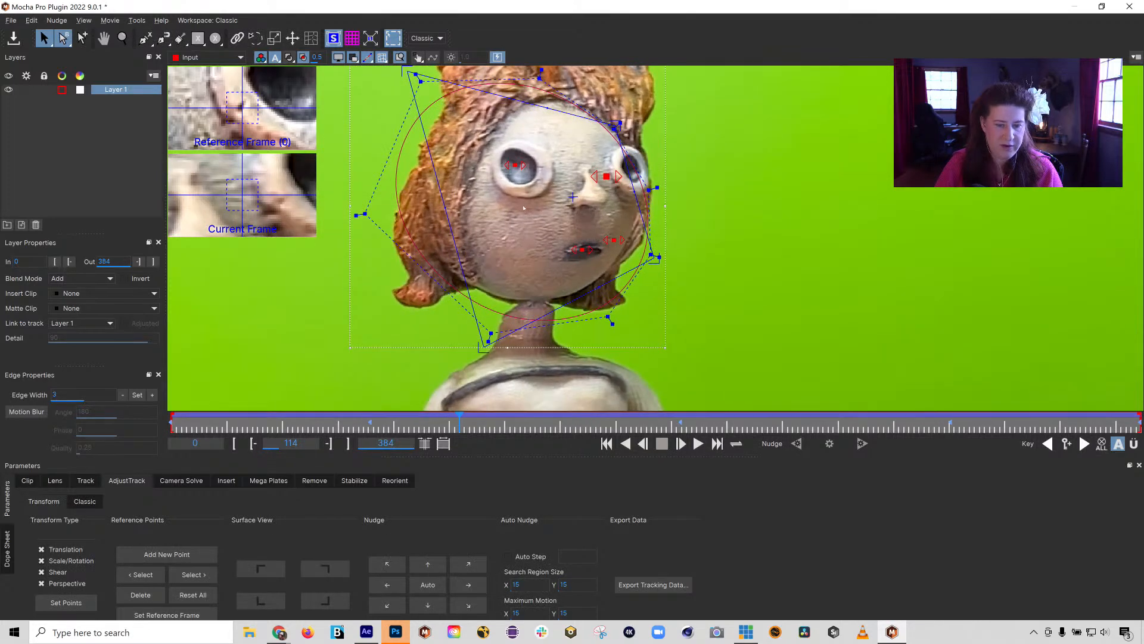
drag(516, 165, 620, 180)
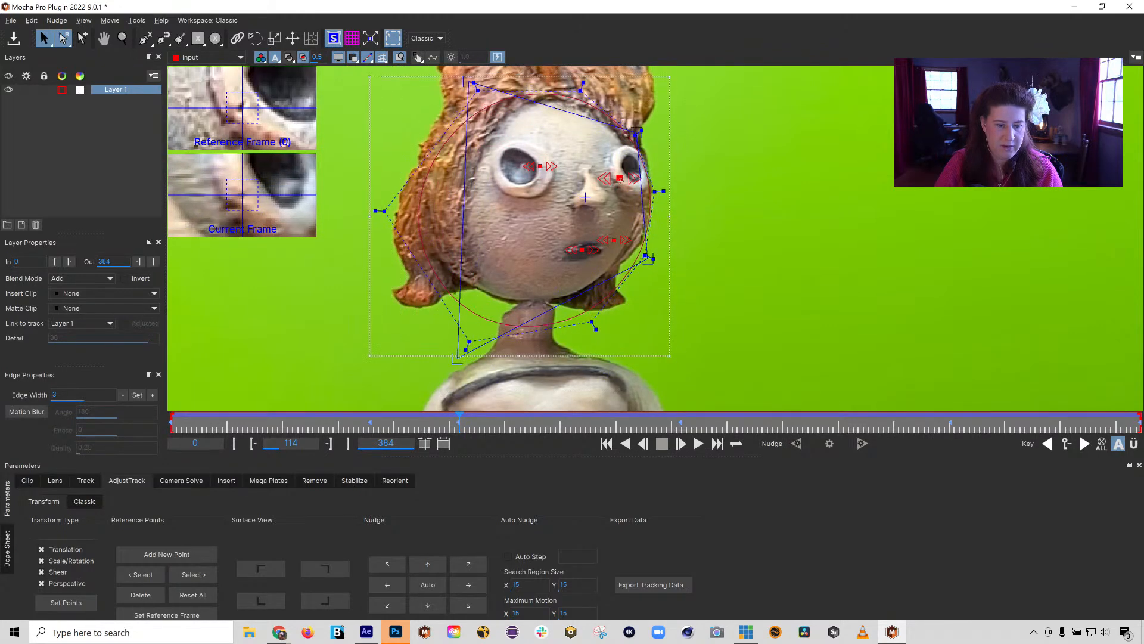
mouse_move(582, 249)
mouse_down()
mouse_move(570, 248)
mouse_move(612, 244)
mouse_move(602, 249)
mouse_up()
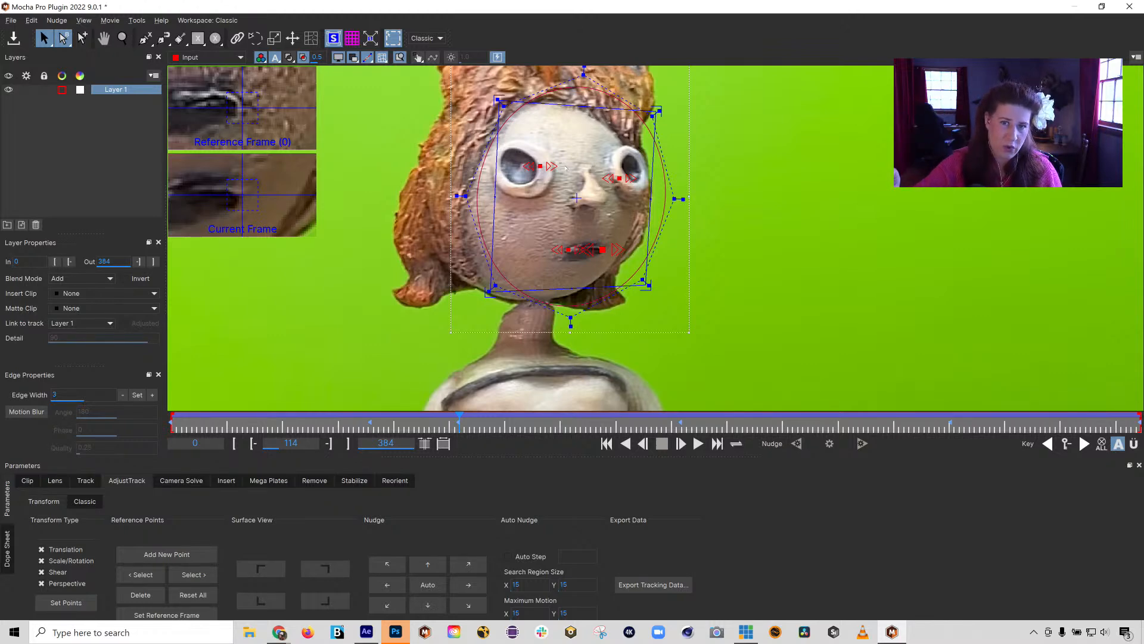
Realign the two eye-socket points and the mouth-corner points with the reference at frame 340
drag(456, 423, 1024, 428)
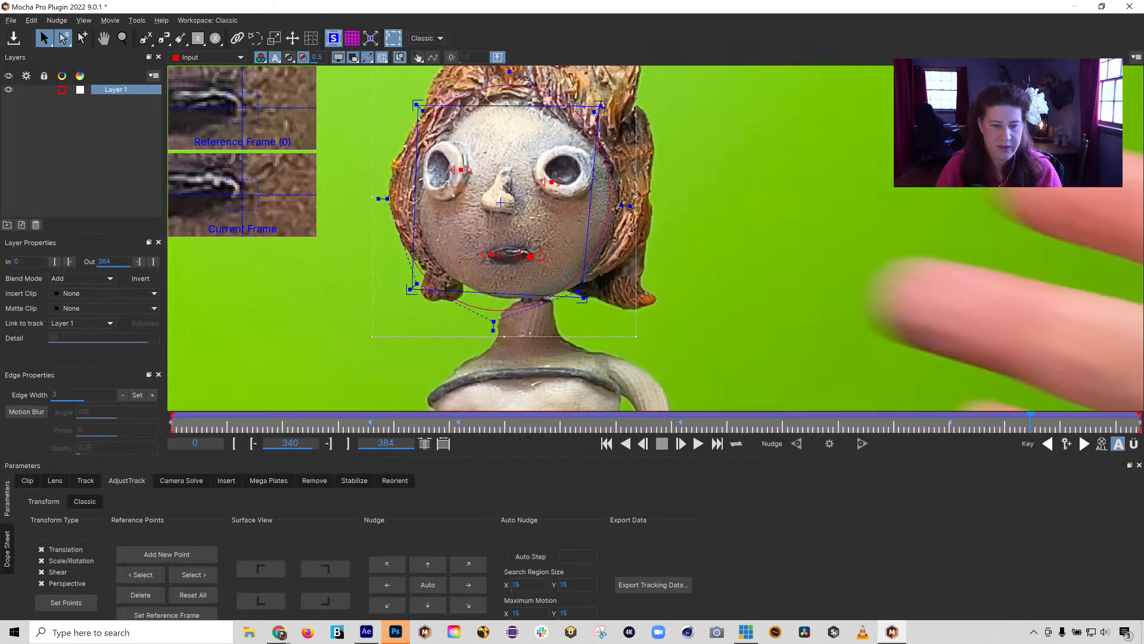
drag(460, 170, 450, 169)
drag(552, 181, 541, 180)
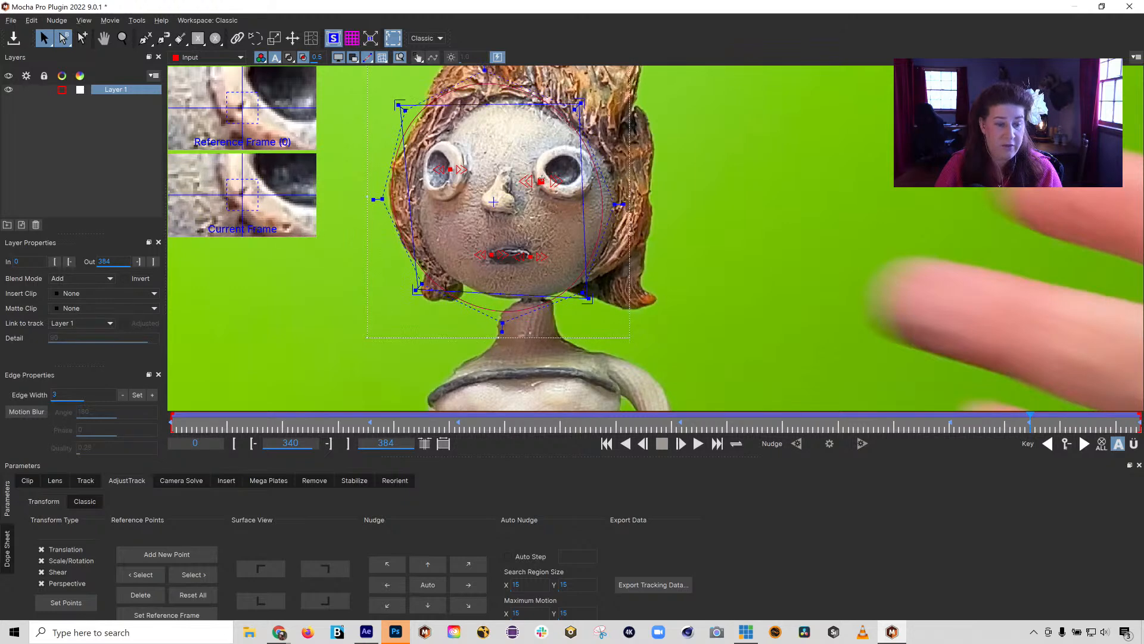
click(531, 256)
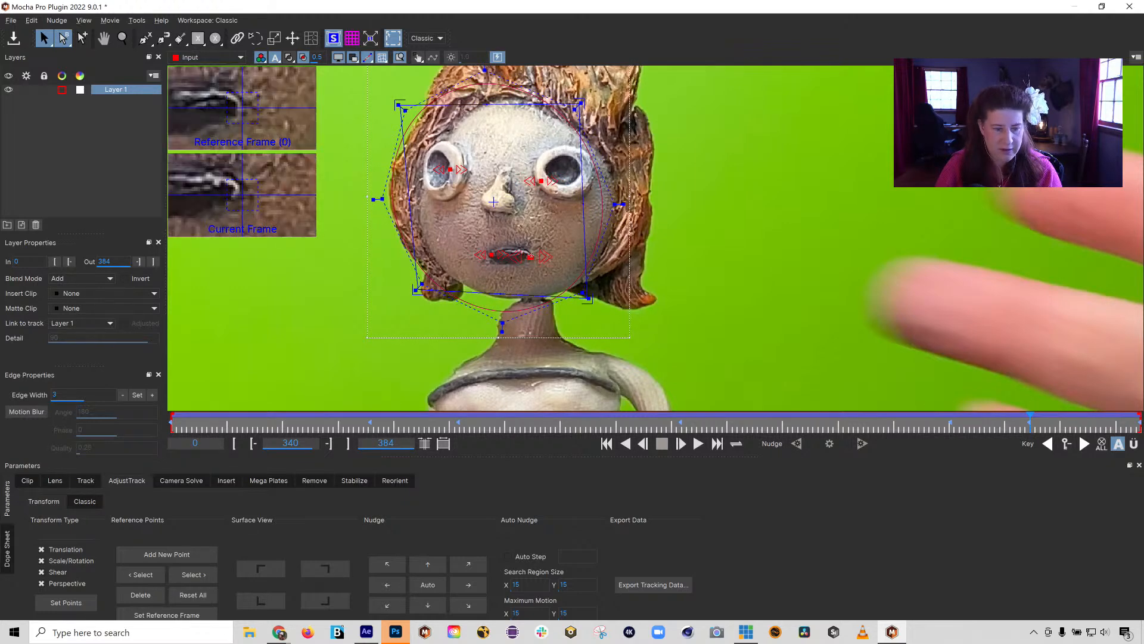
drag(531, 256, 489, 253)
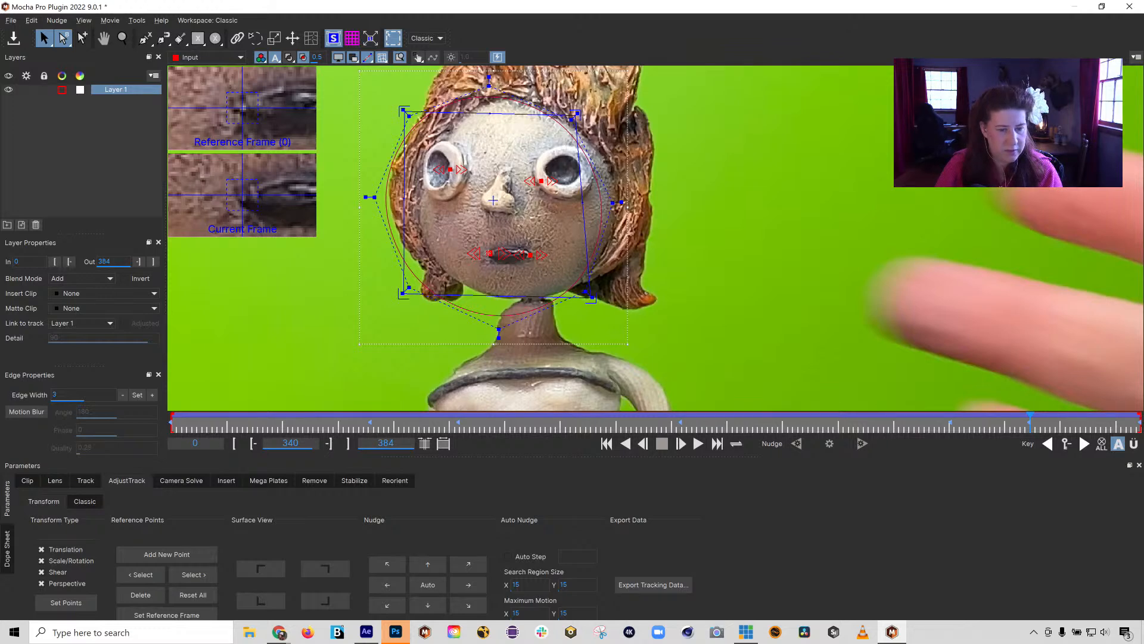
drag(489, 253, 491, 253)
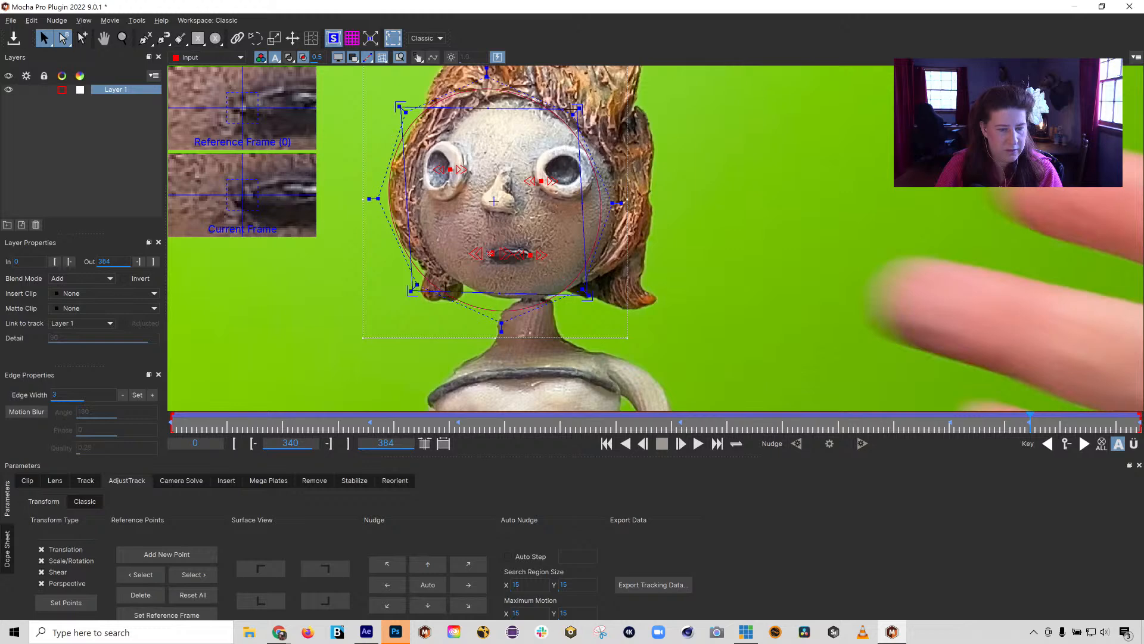
Fine-tune the left-hand mouth-corner correction at frame 384, and scrub back to frame 0 to check the adjusted surface
drag(1030, 417, 1139, 418)
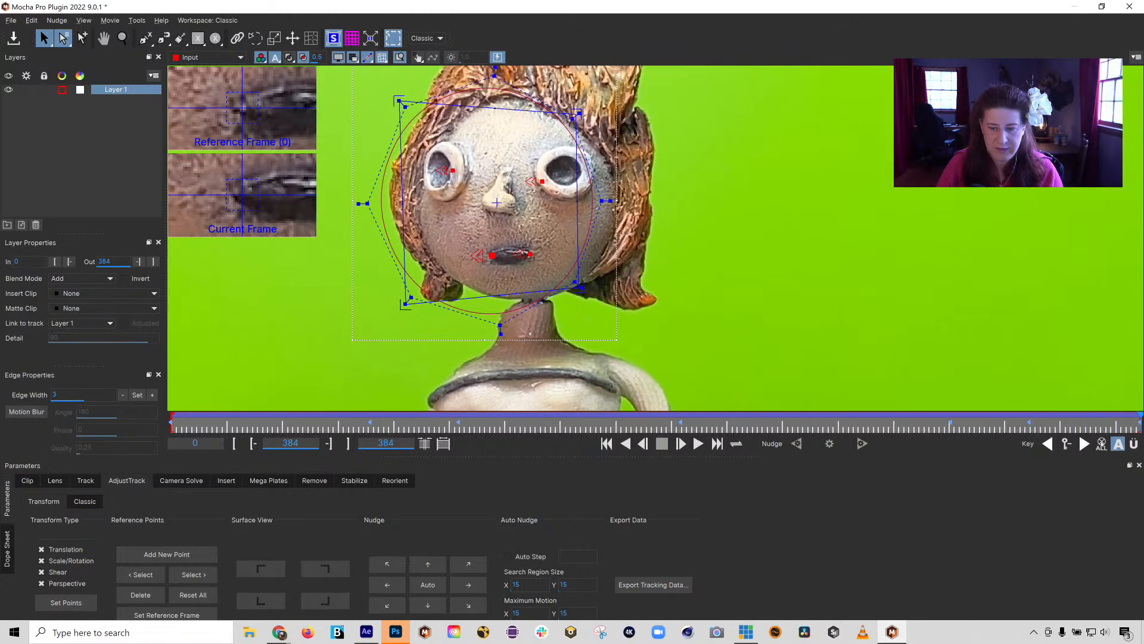
click(1067, 443)
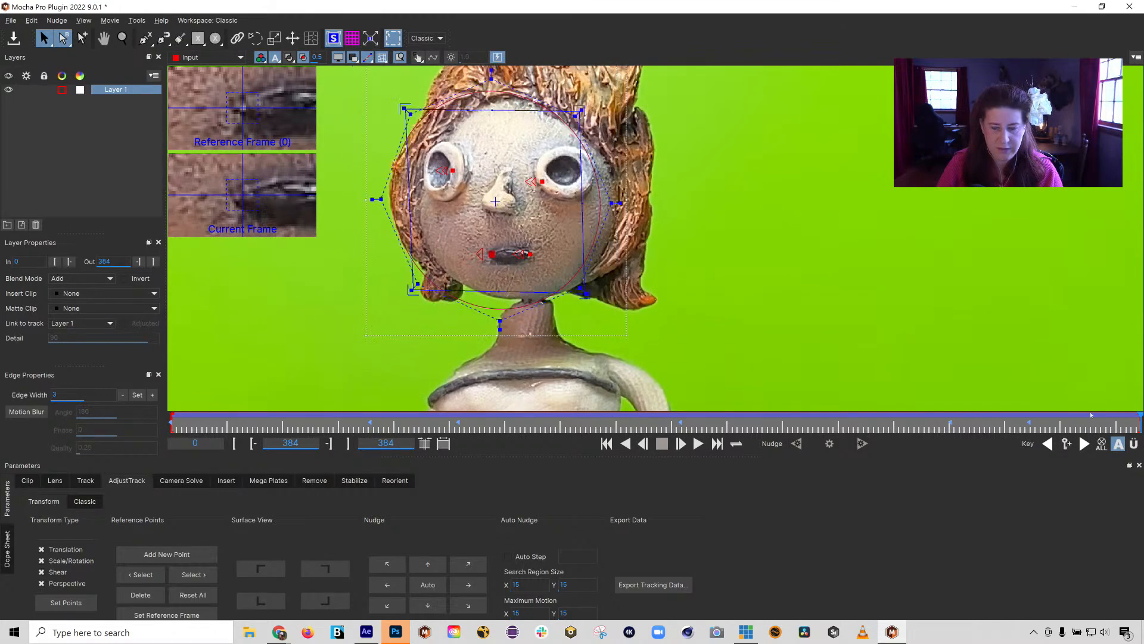
drag(1140, 423, 62, 373)
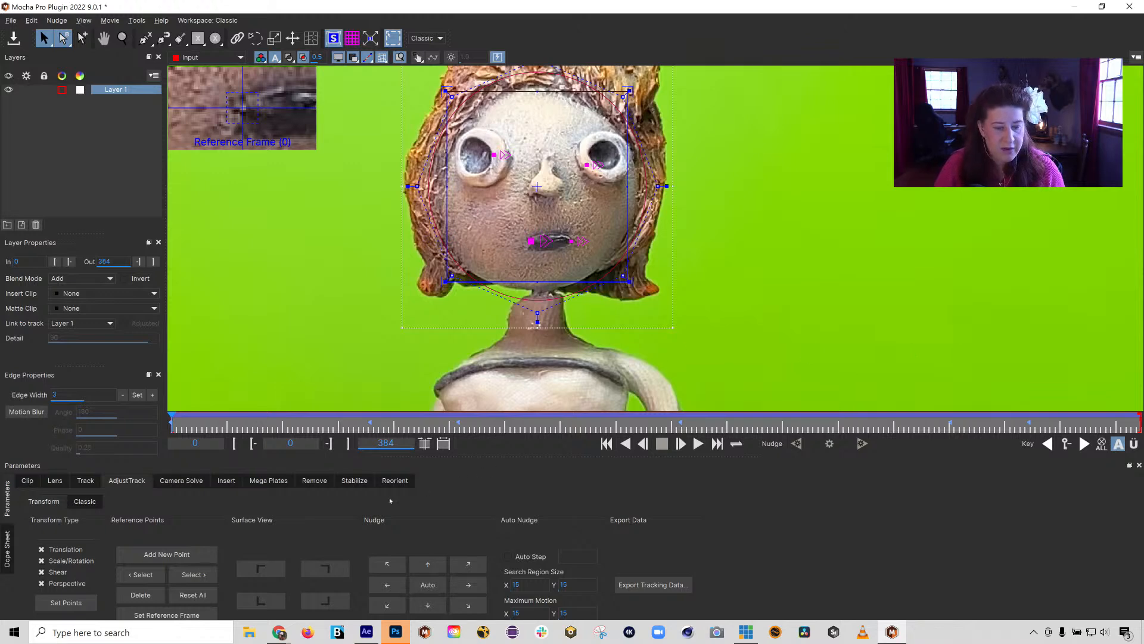
Return to the Track settings with the clip at frame 0, and close Mocha Pro to go back to the After Effects composition
click(85, 481)
drag(173, 423, 72, 383)
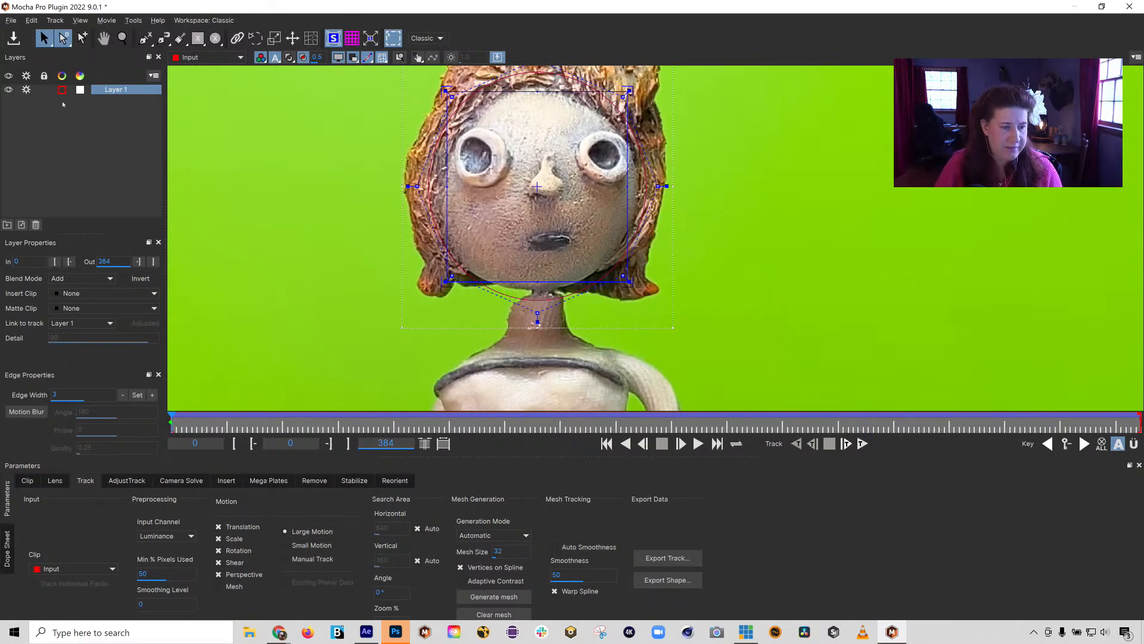
click(1129, 6)
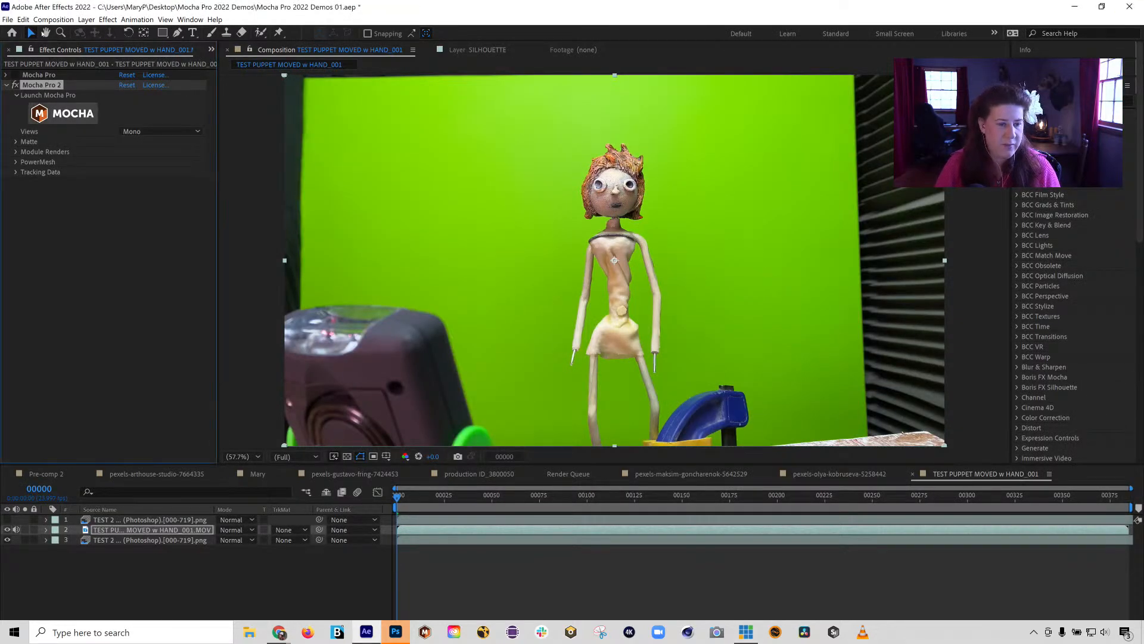
Save the project, and temporarily hide the puppet footage layer to preview the animated eyes and mouth beneath it
click(10, 19)
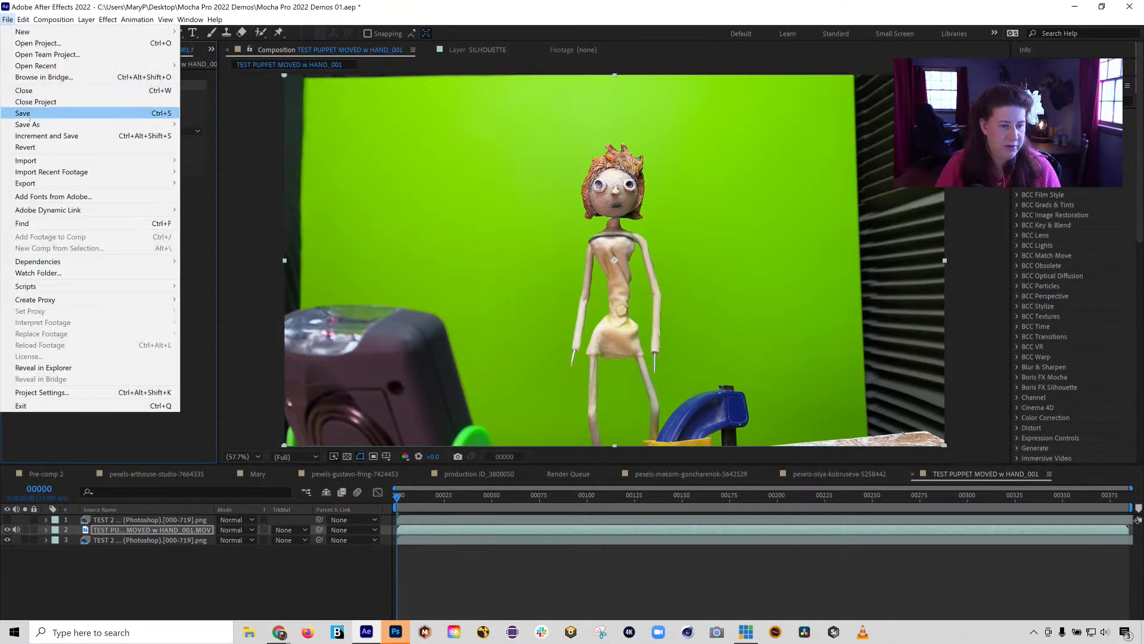
click(33, 113)
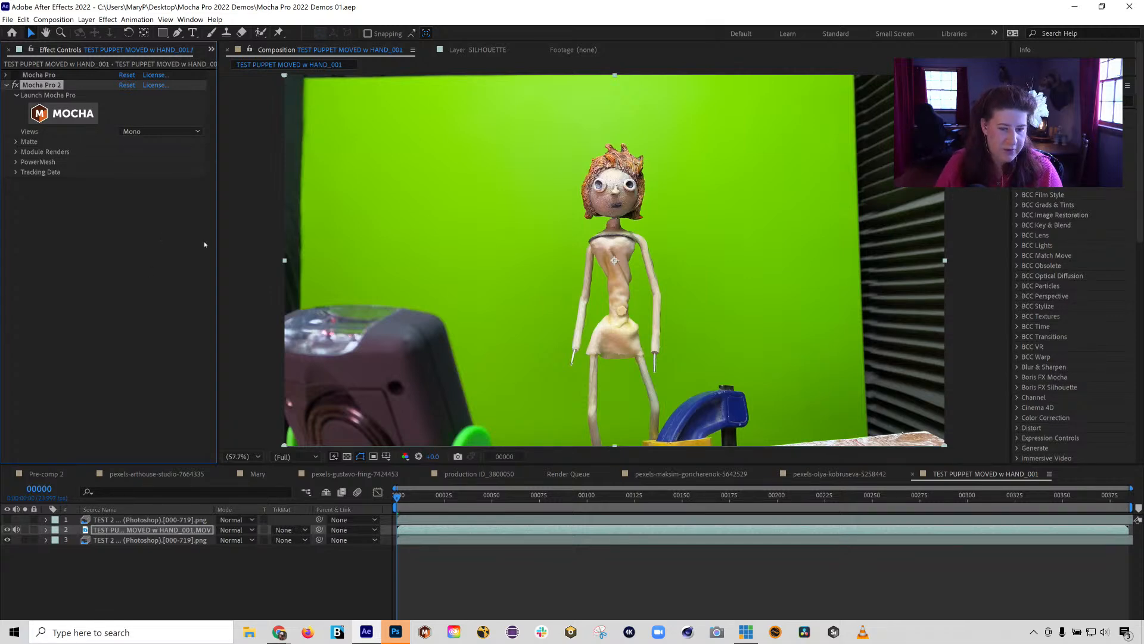
click(7, 530)
drag(398, 499, 486, 494)
drag(880, 488, 274, 487)
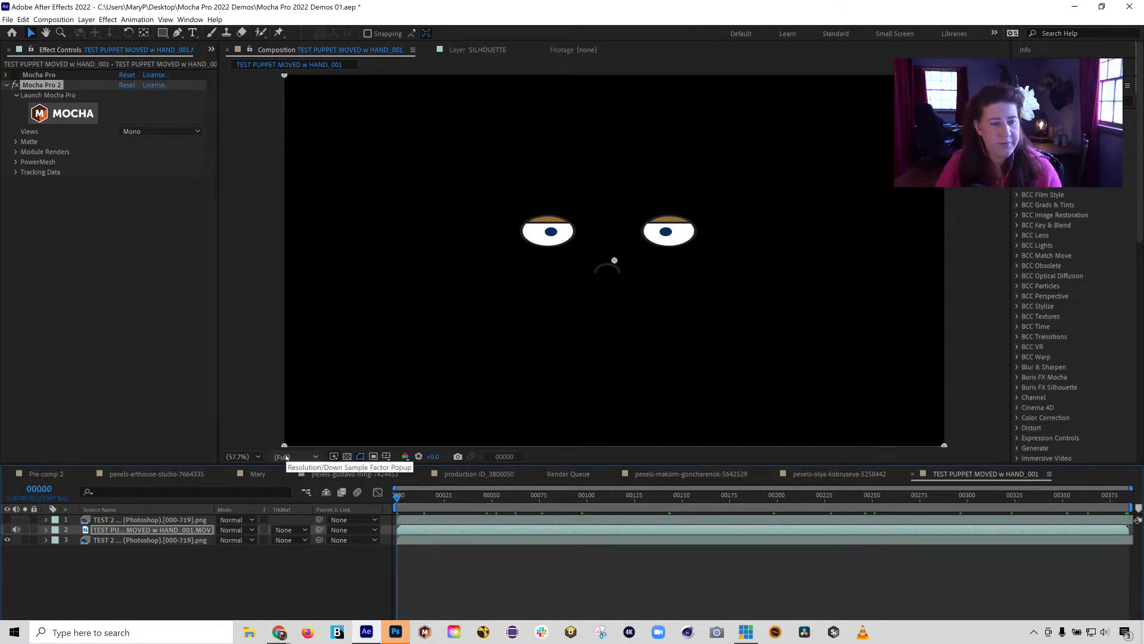
click(7, 530)
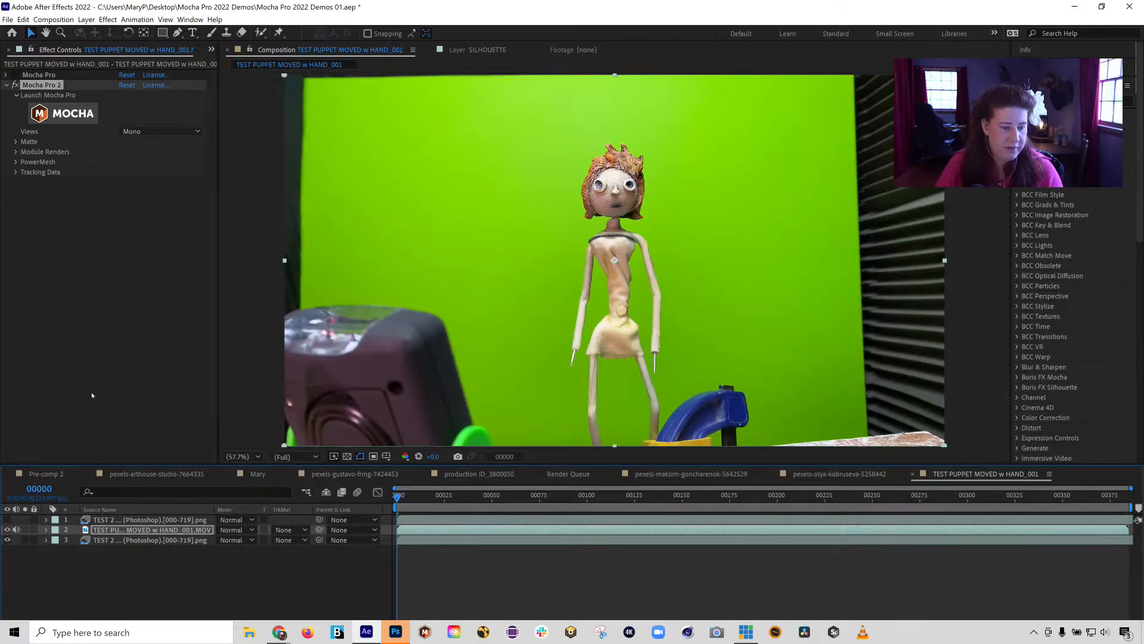
Duplicate the drawn-face PNG sequence below the footage and move the copy to the top of the layer stack
click(109, 541)
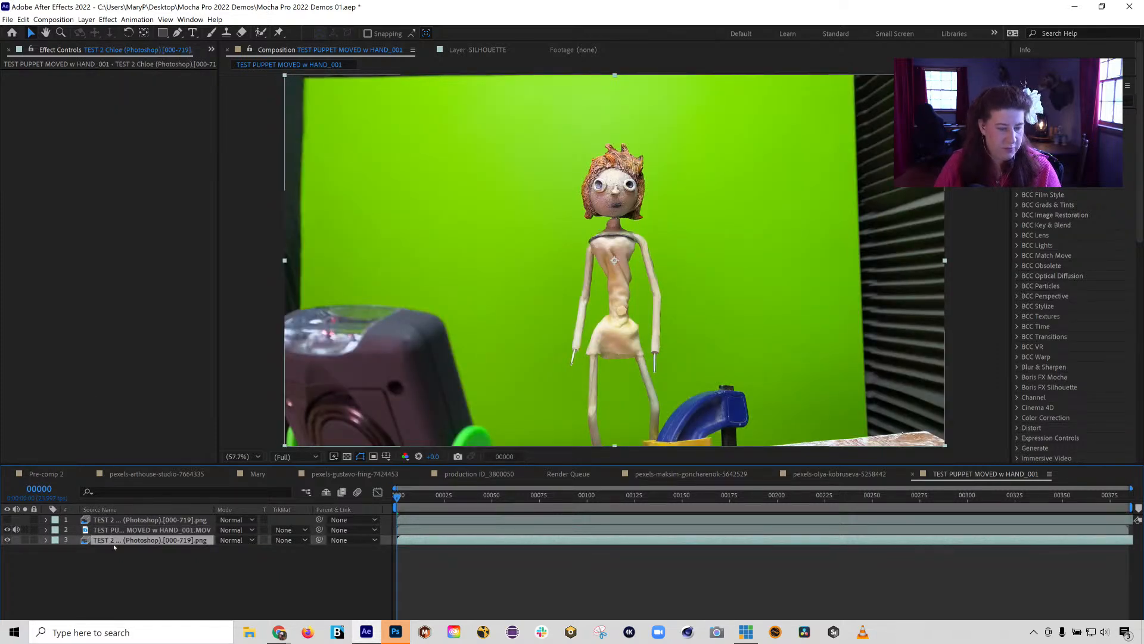
key(ctrl+d)
drag(122, 544, 122, 517)
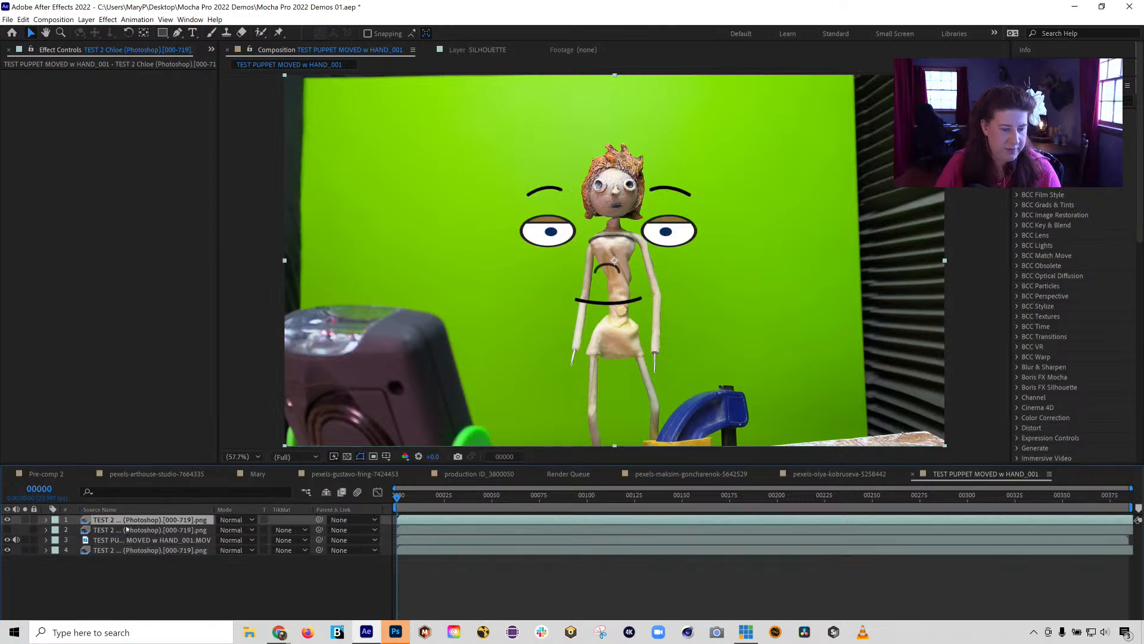
Open the footage's Mocha Pro 2 effect, copy the tracking data to the clipboard as After Effects CC Power Pin, and return to After Effects
click(125, 541)
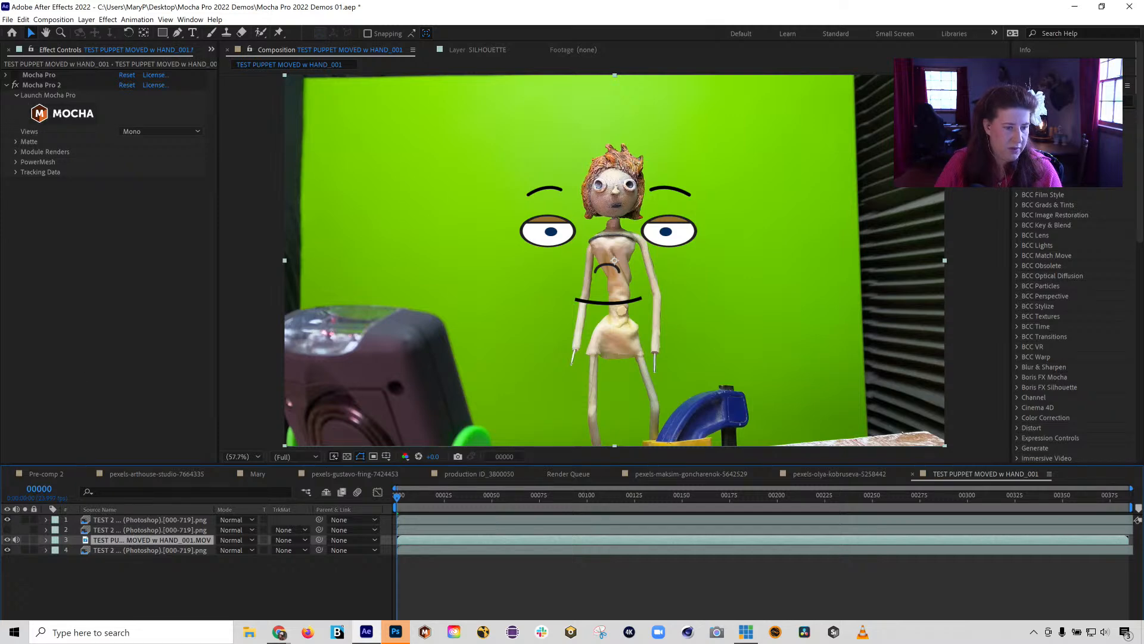
click(40, 85)
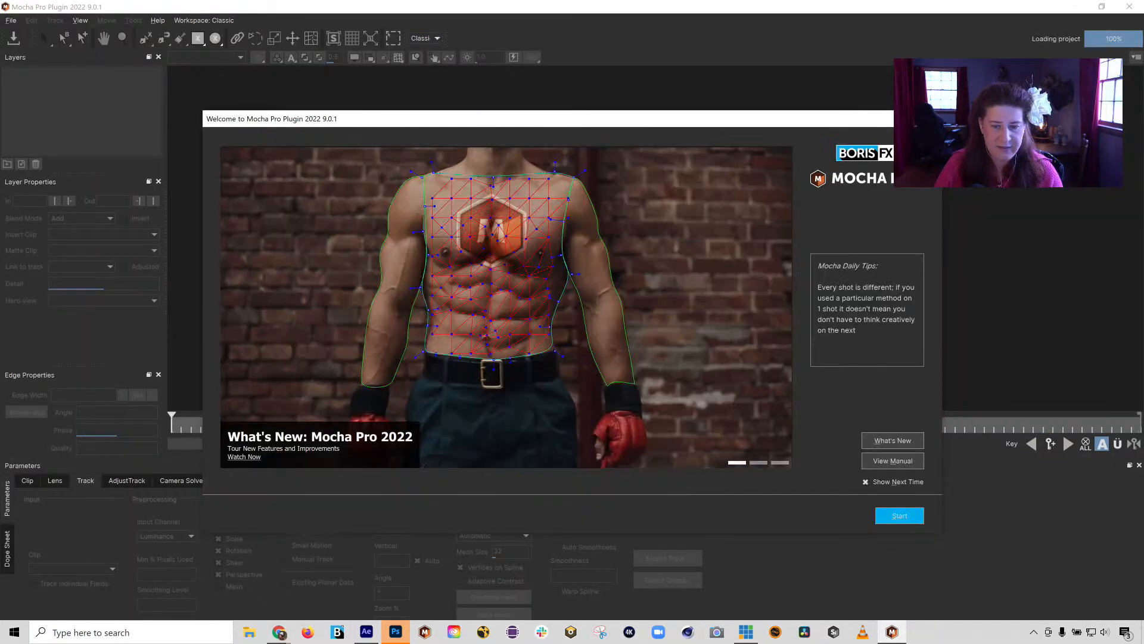
key(Return)
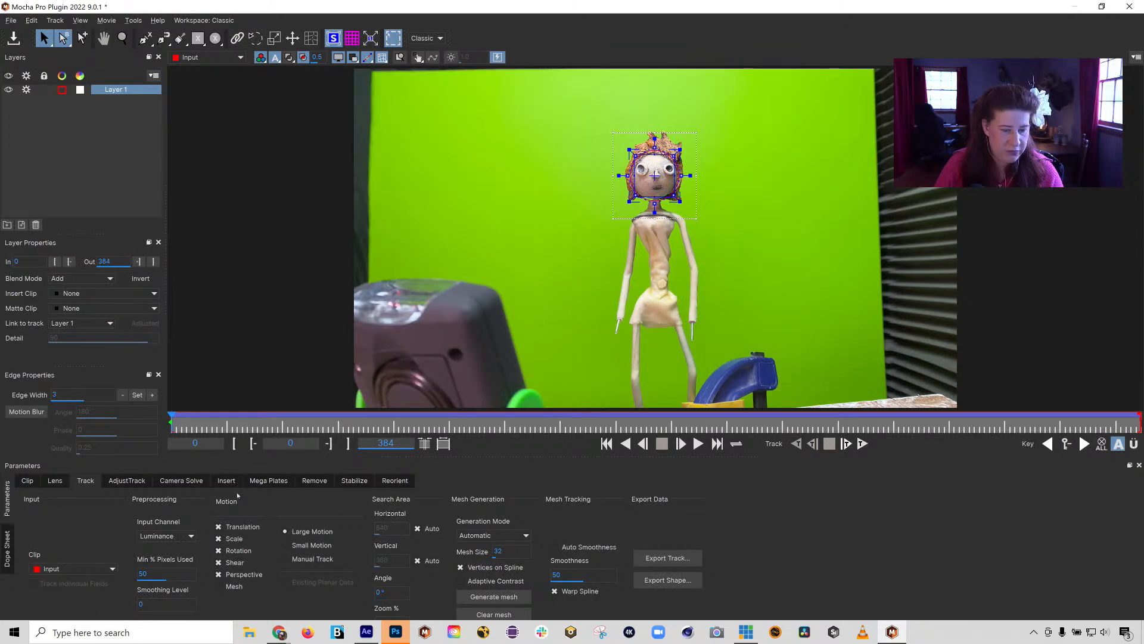
click(668, 557)
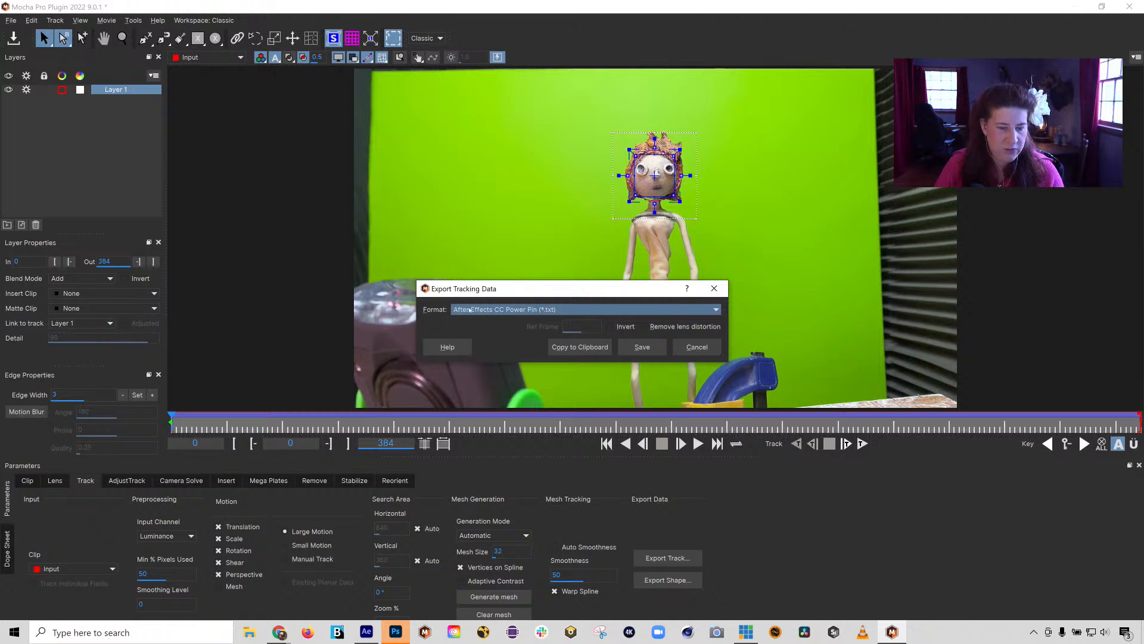
click(571, 347)
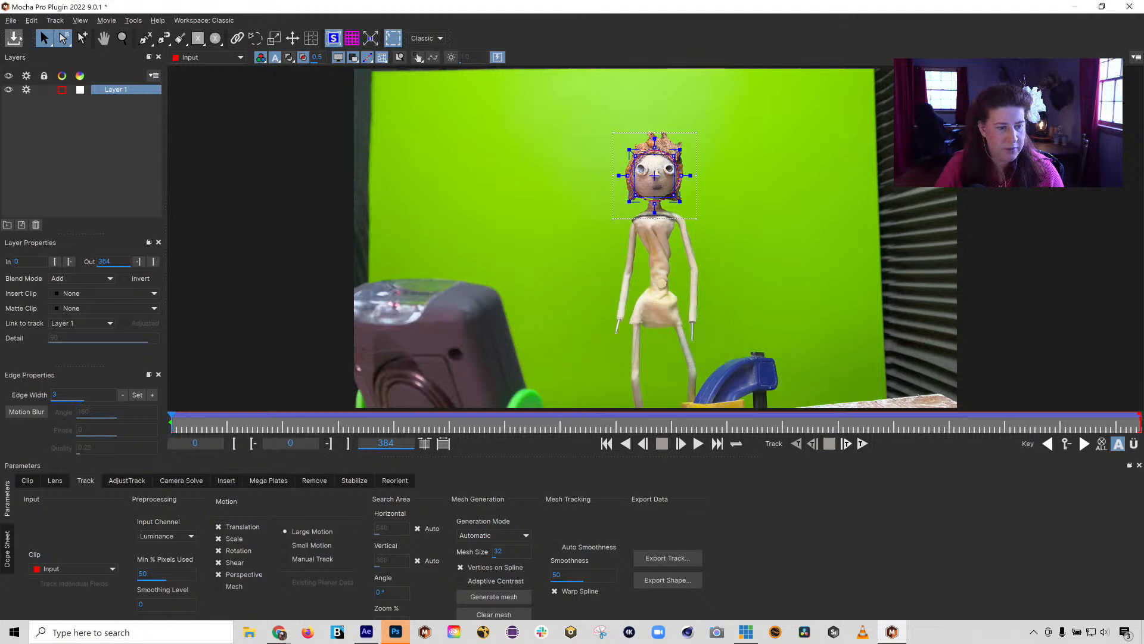
click(1125, 8)
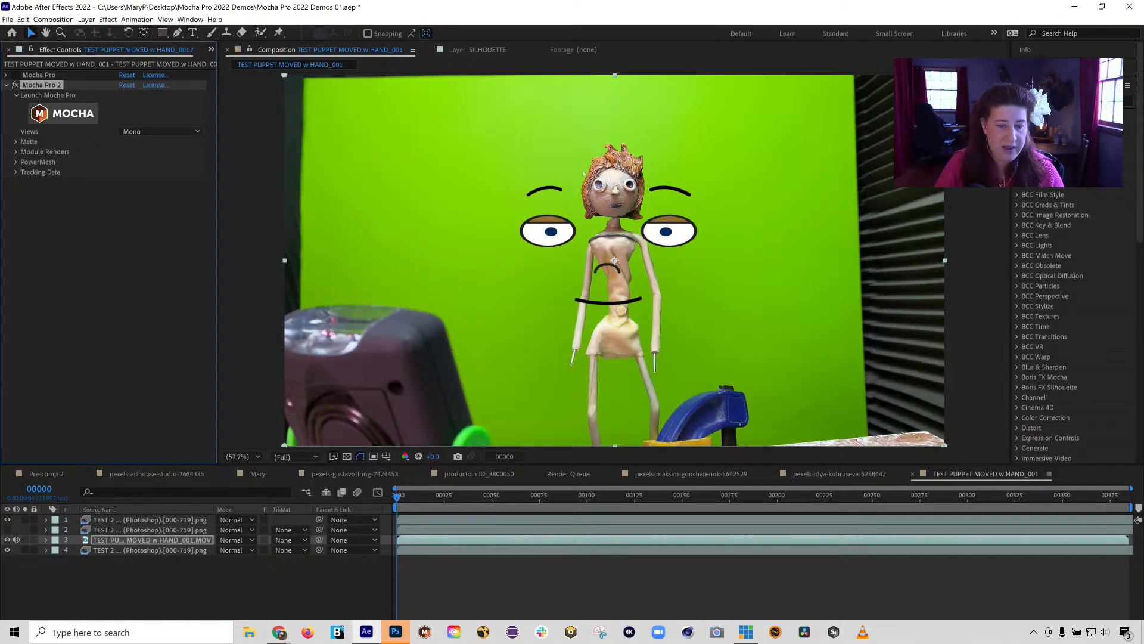
Paste the copied CC Power Pin tracking data onto the topmost drawn-face layer at frame 0
click(174, 558)
click(24, 20)
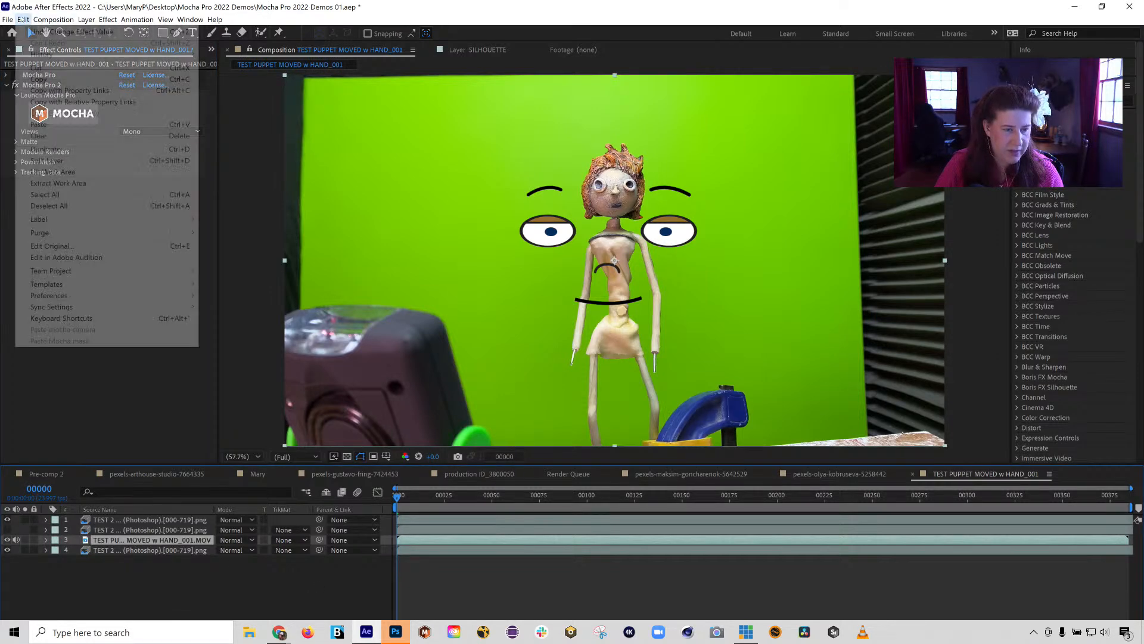
click(139, 532)
click(138, 520)
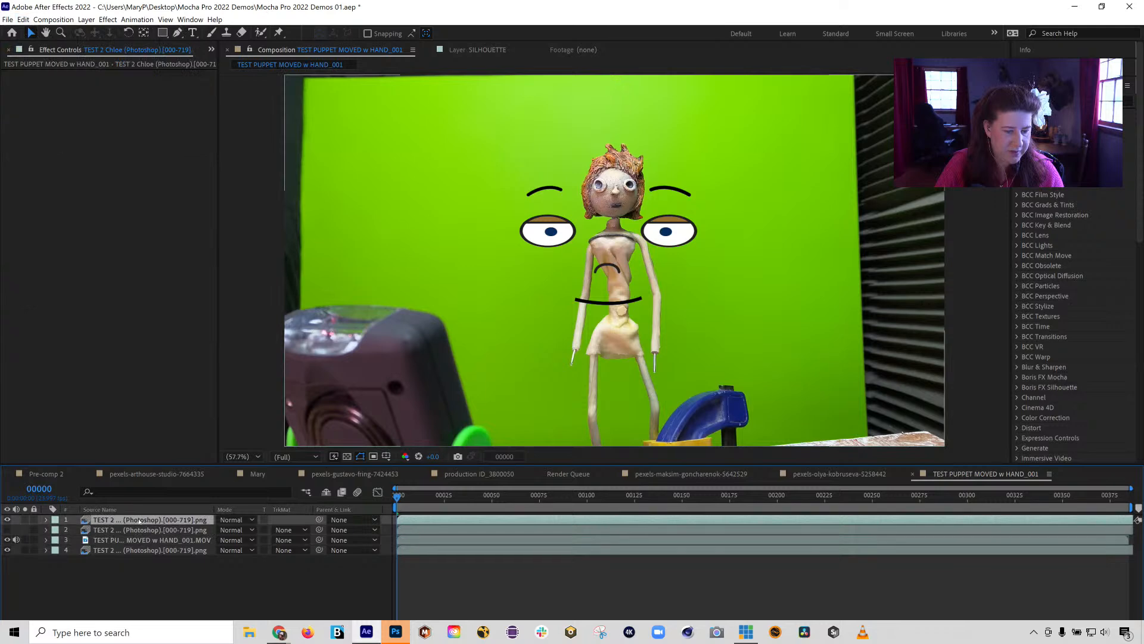
click(23, 19)
mouse_move(53, 20)
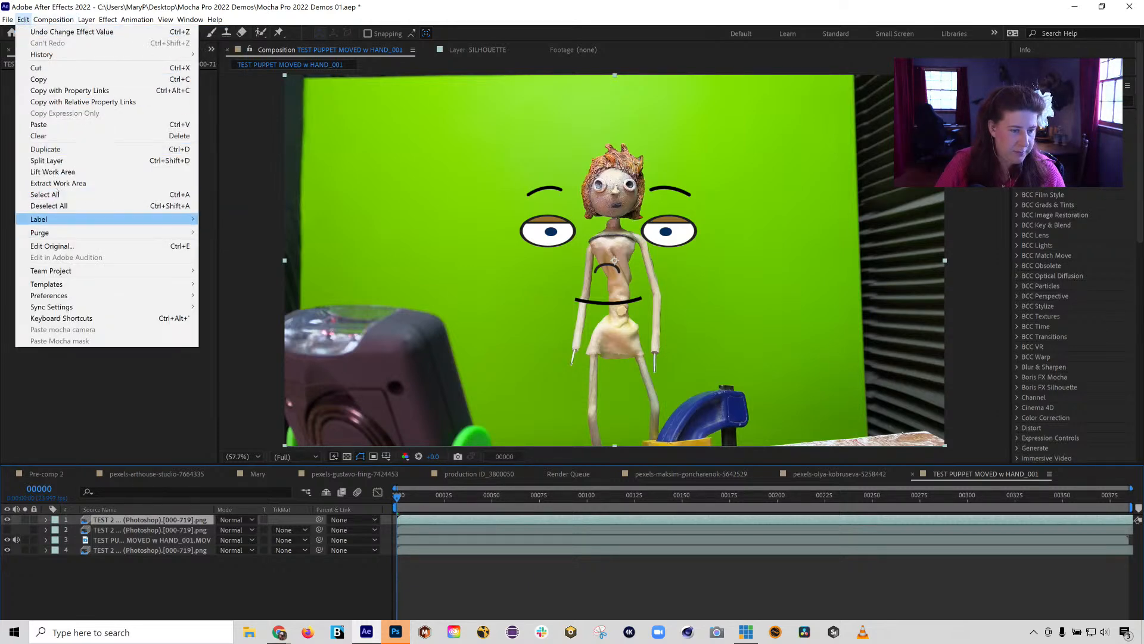
click(38, 124)
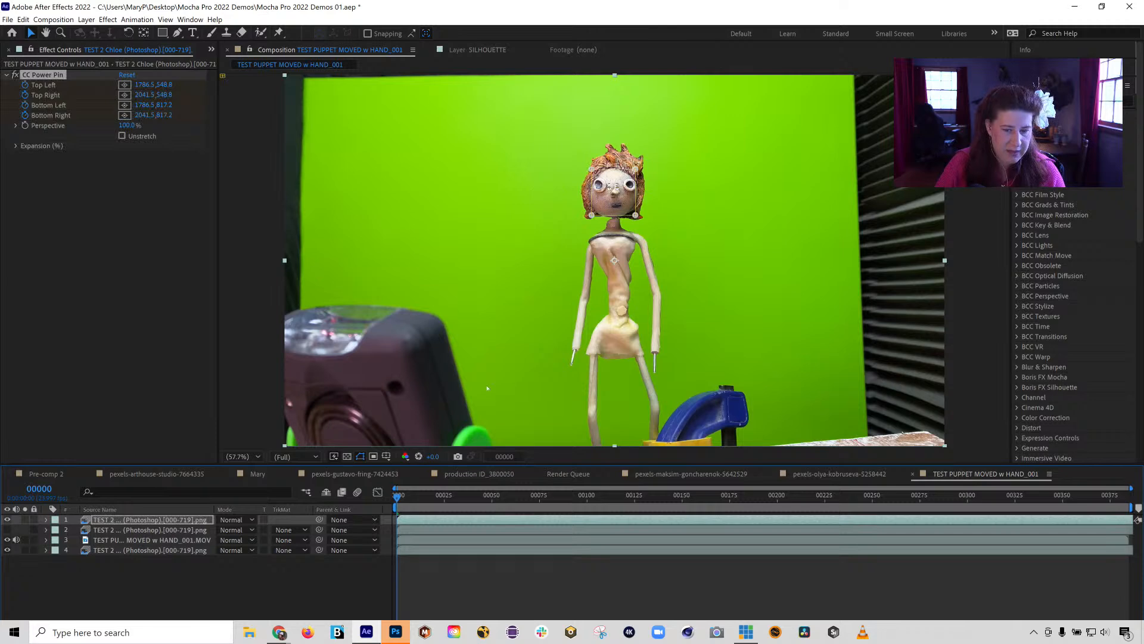
Inspect the pinned facial features up close through about frame 343, and return to frame 0
key(period)
key(period)
key(period)
key(period)
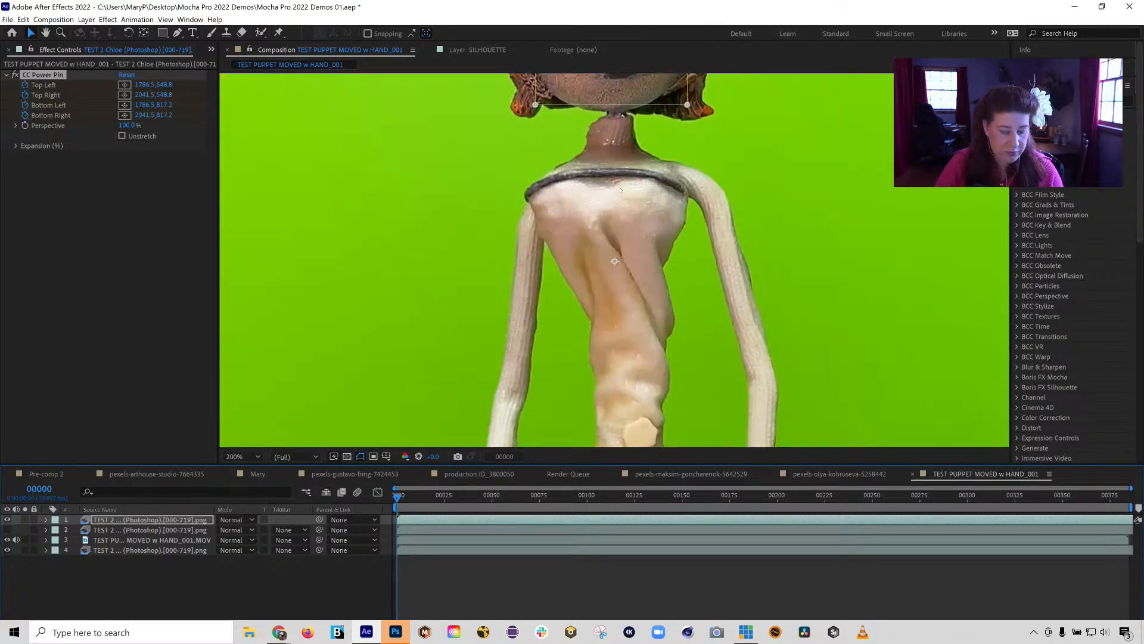
drag(617, 168, 591, 377)
drag(400, 496, 873, 496)
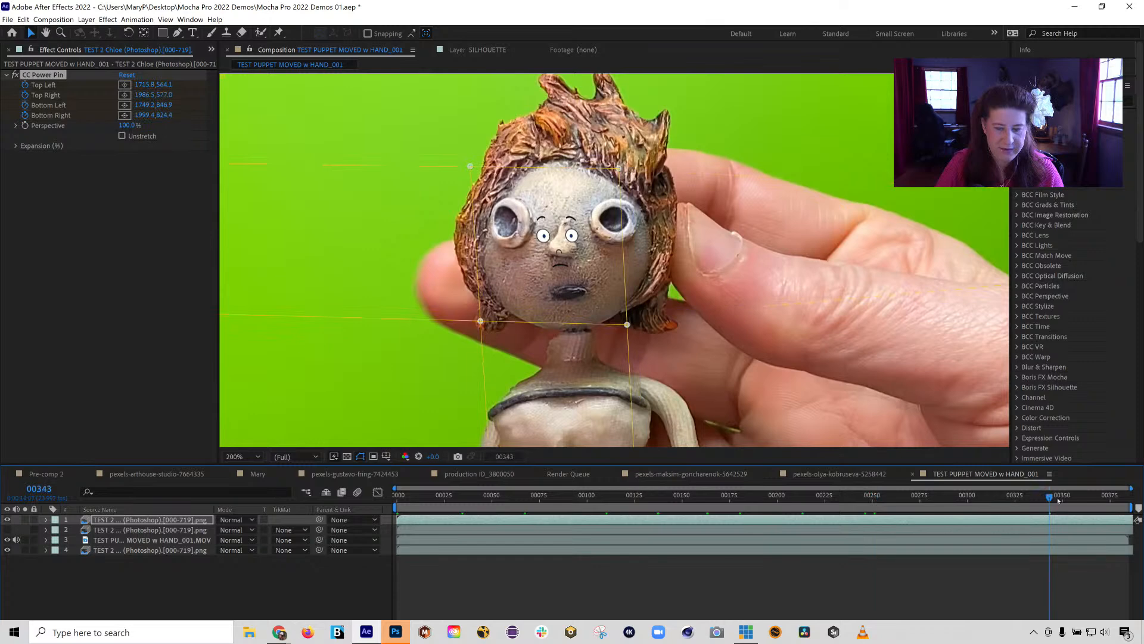
key(Home)
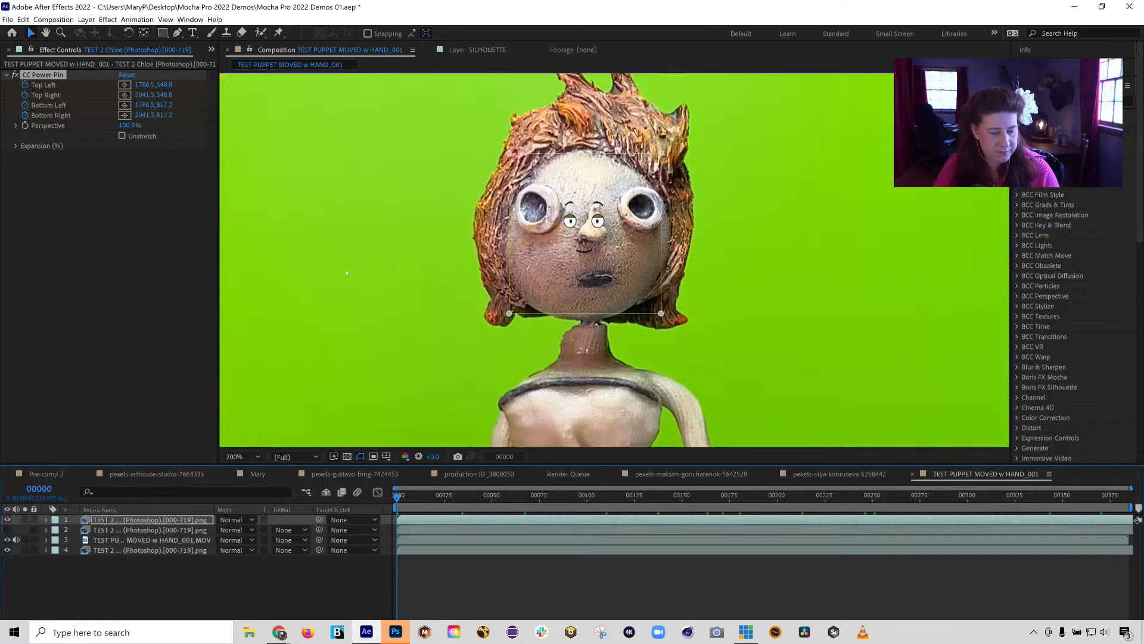
Undo pasting the CC Power Pin data onto the top face layer
click(24, 20)
click(29, 33)
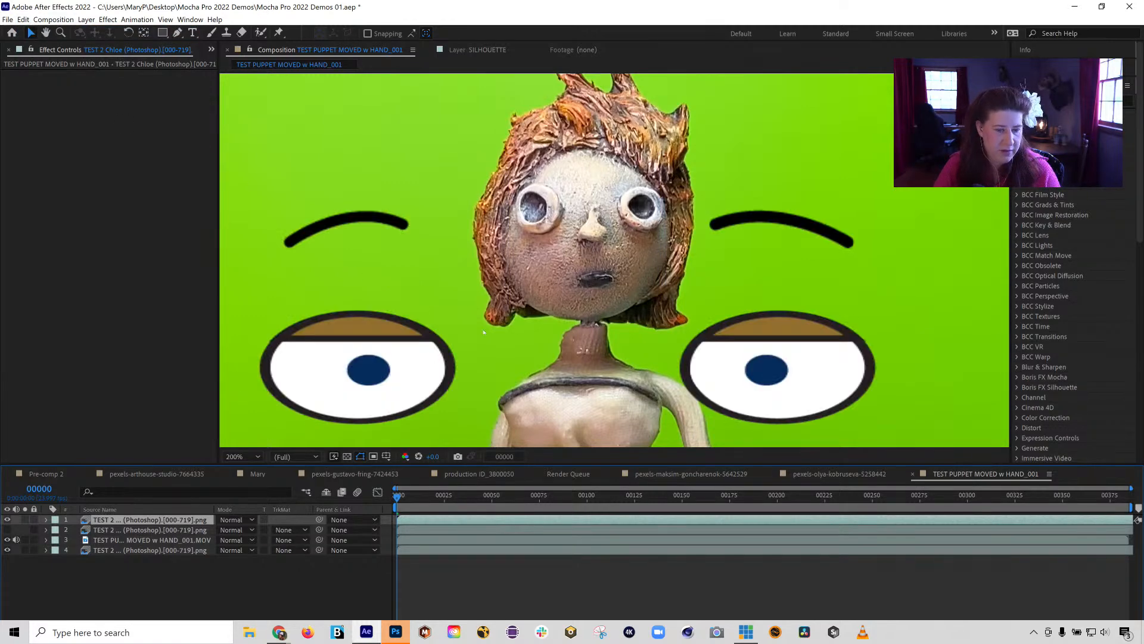
key(comma)
key(comma)
key(comma)
key(comma)
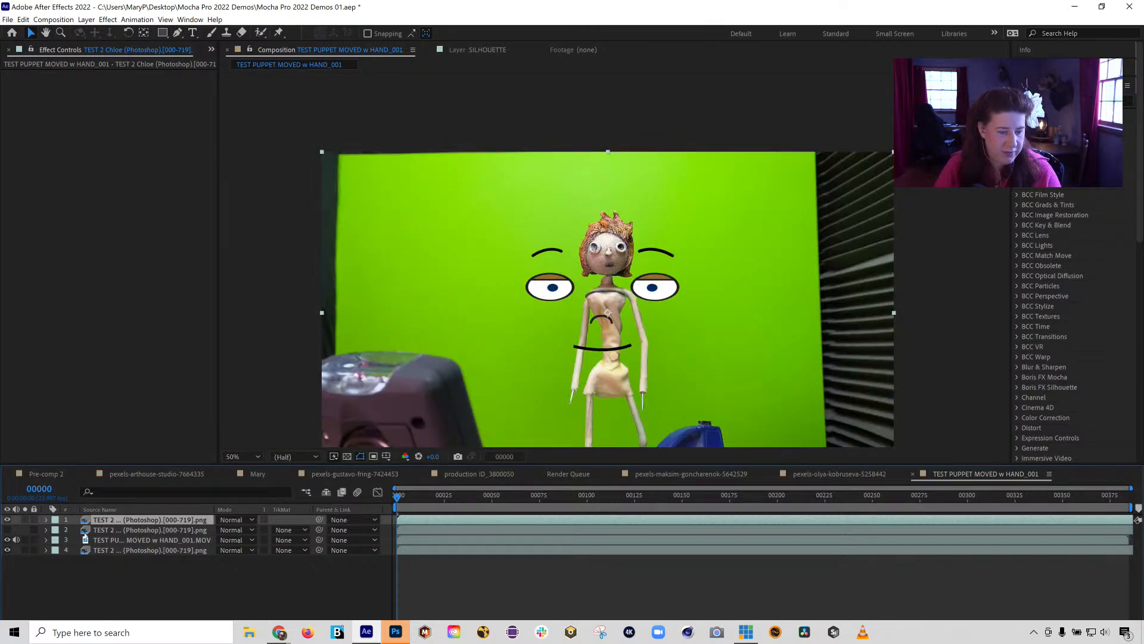
In the footage's Mocha Pro 2 module render settings, set the Insert Layer to layer 1, the topmost drawn-face sequence
click(111, 541)
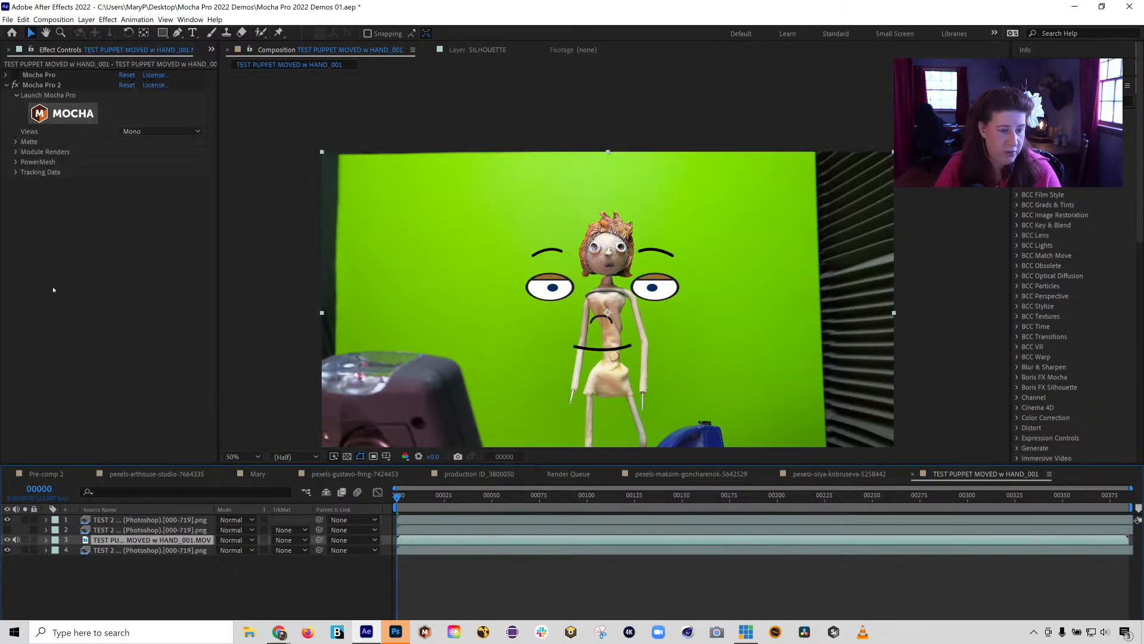
click(16, 151)
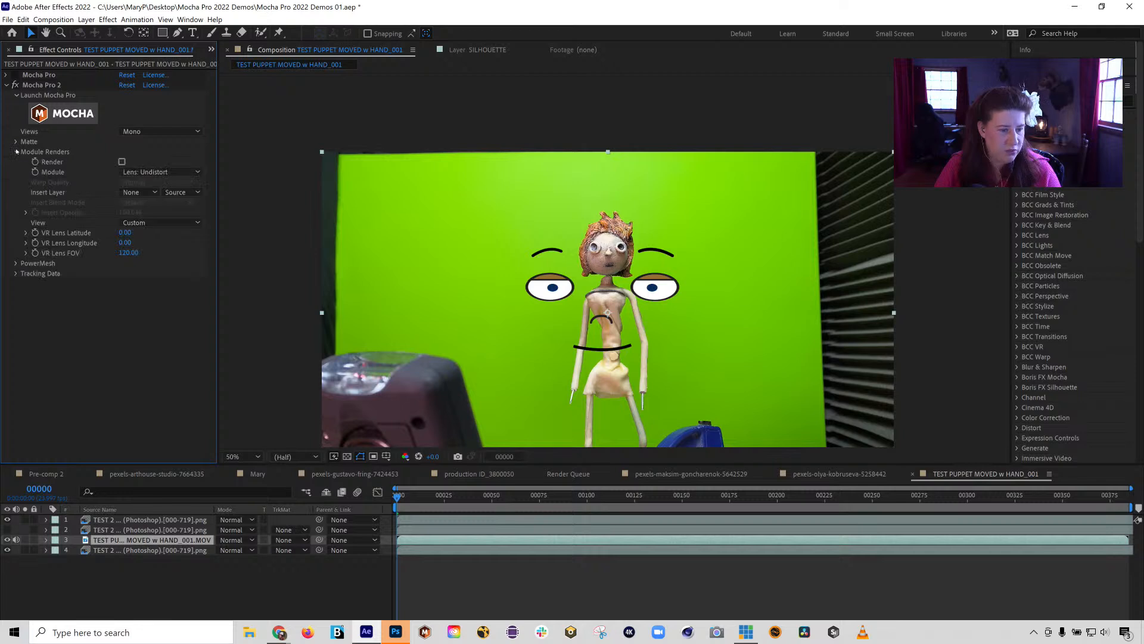
click(142, 192)
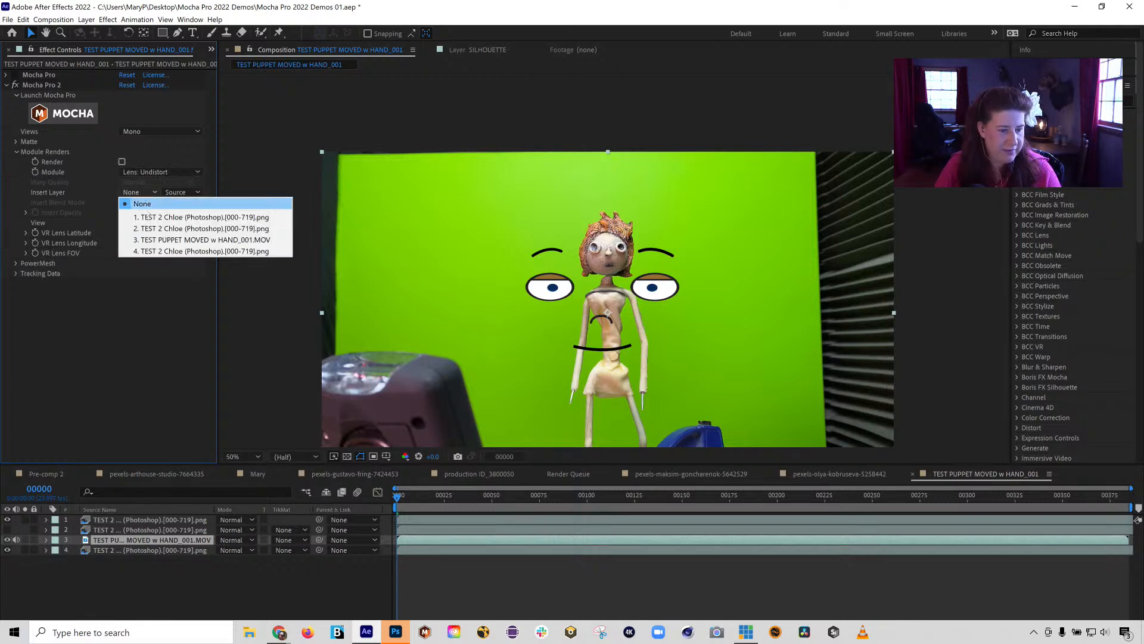
click(149, 217)
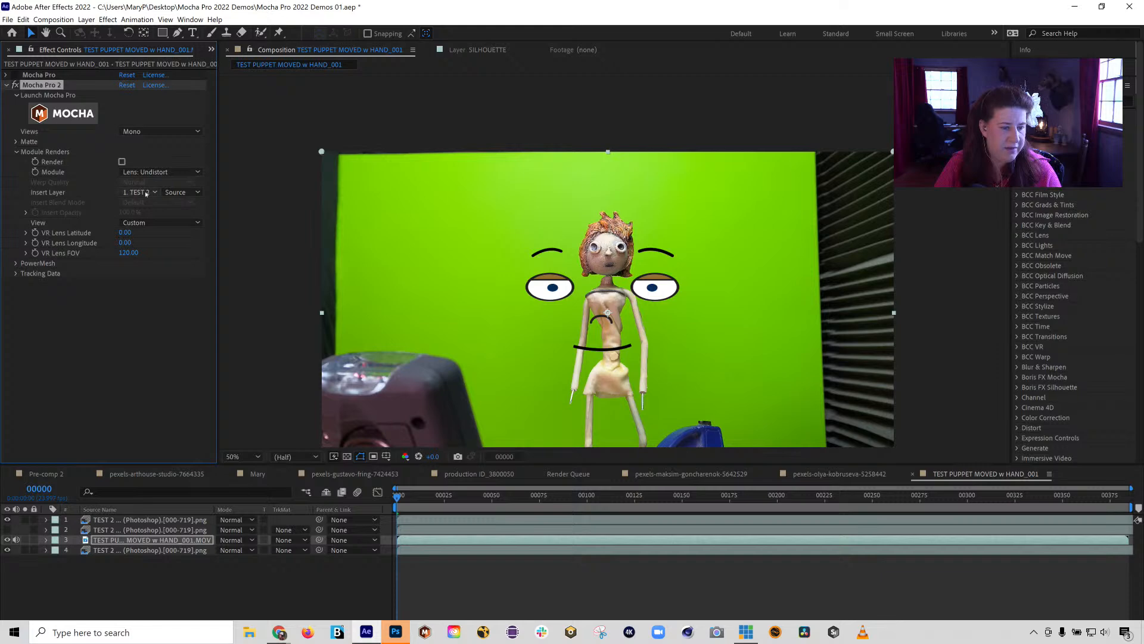
click(129, 520)
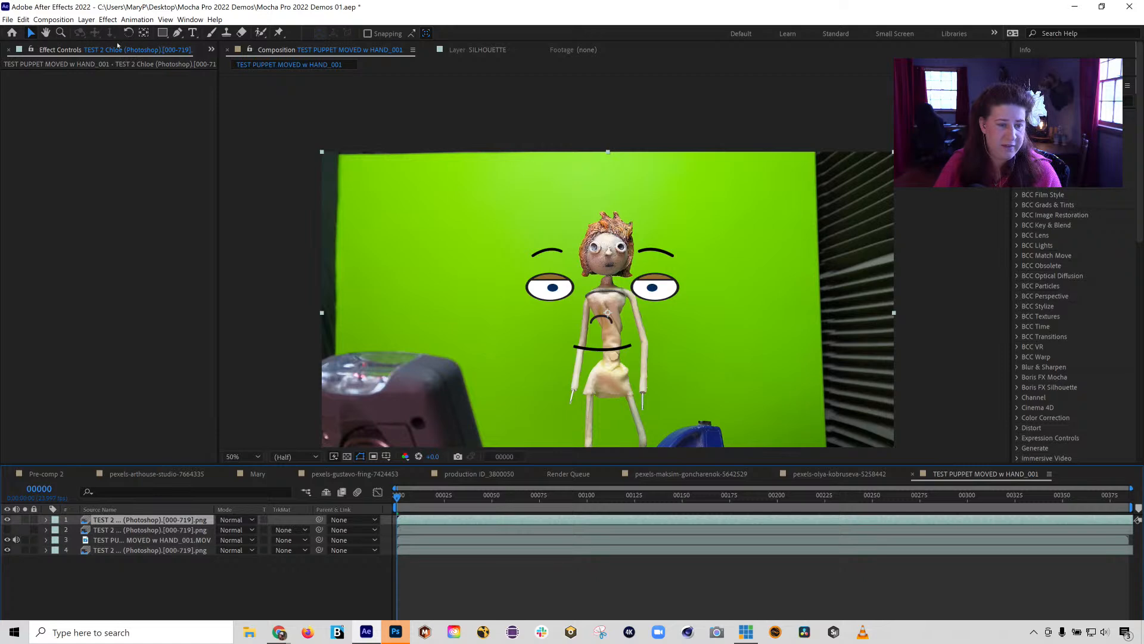
click(107, 19)
mouse_move(86, 20)
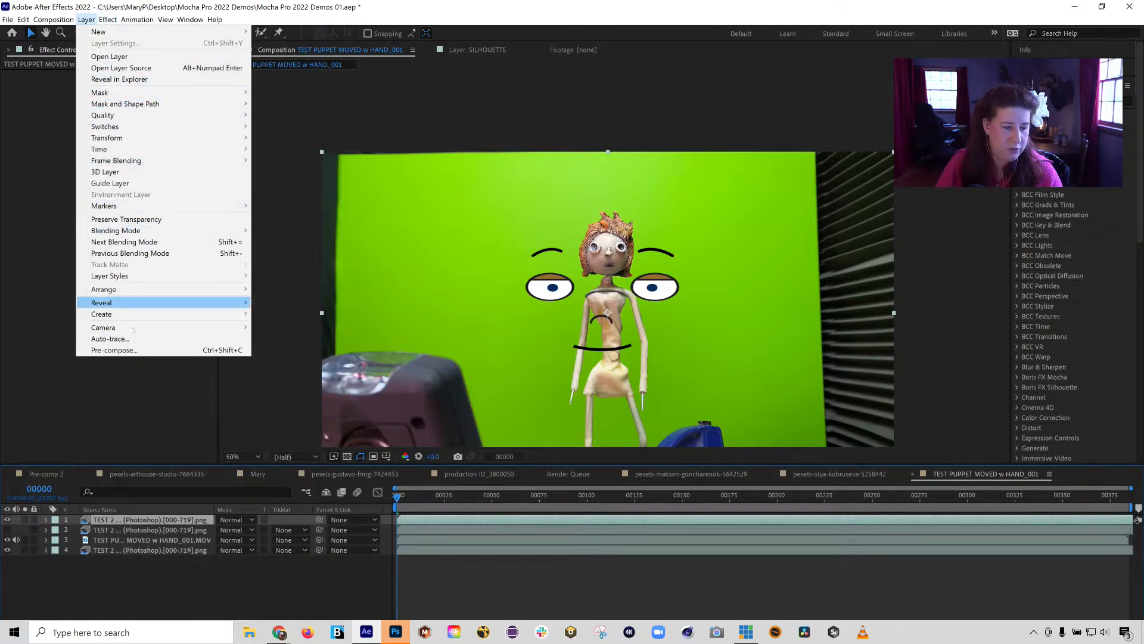
click(116, 349)
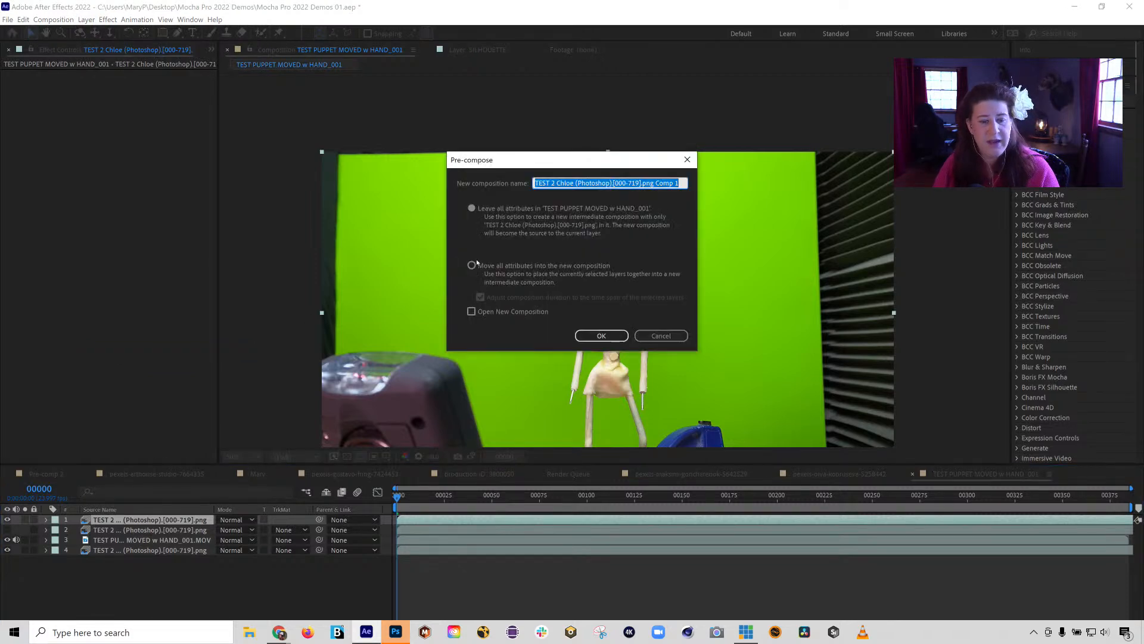
click(472, 265)
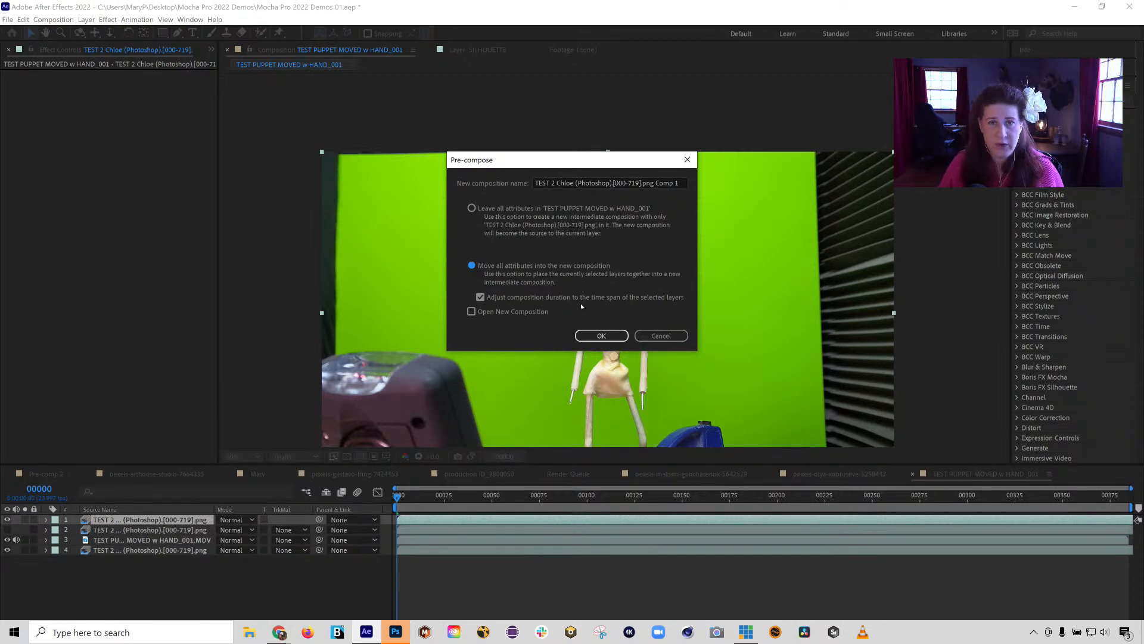
click(661, 336)
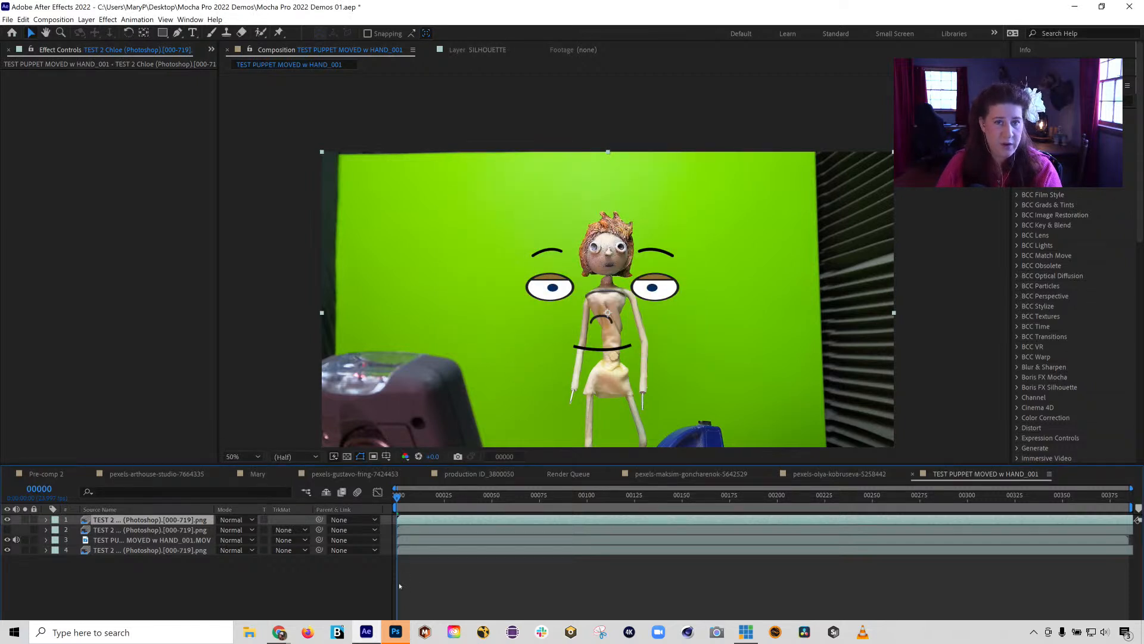
Relaunch Mocha from the puppet footage's Mocha Pro 2 effect and select the face-tracking Layer 1
click(187, 540)
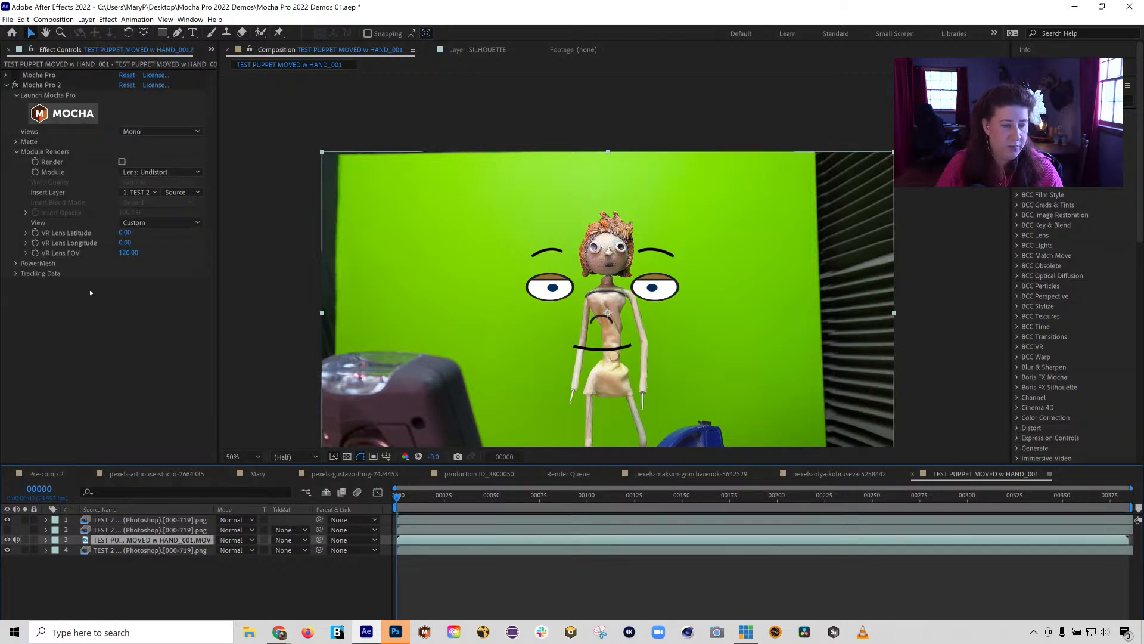
click(74, 116)
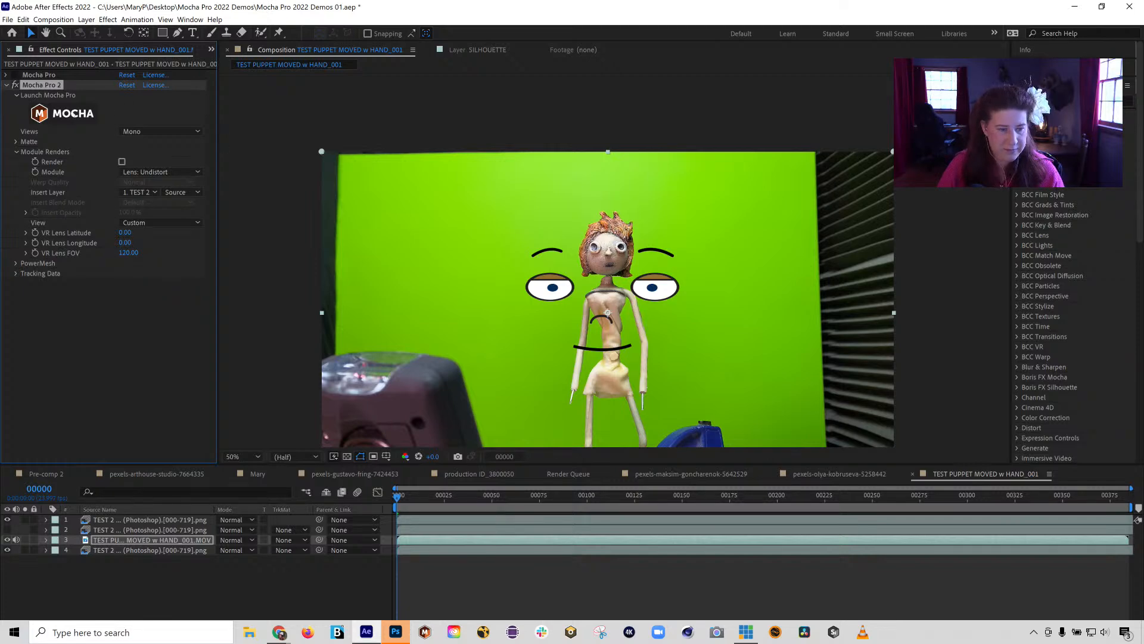
click(86, 114)
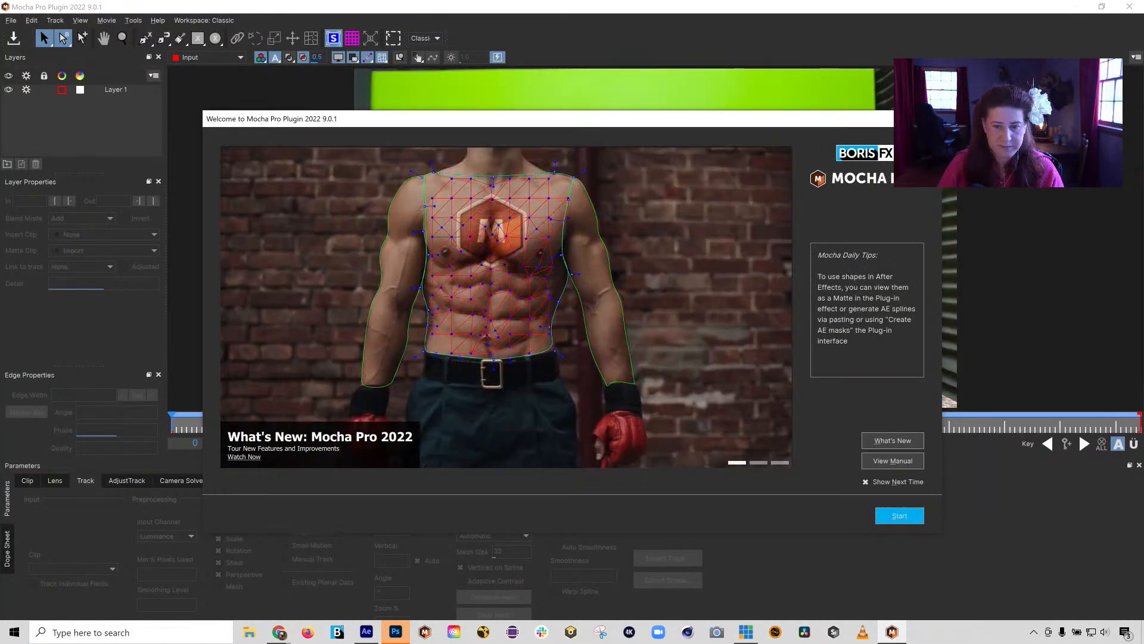
click(933, 118)
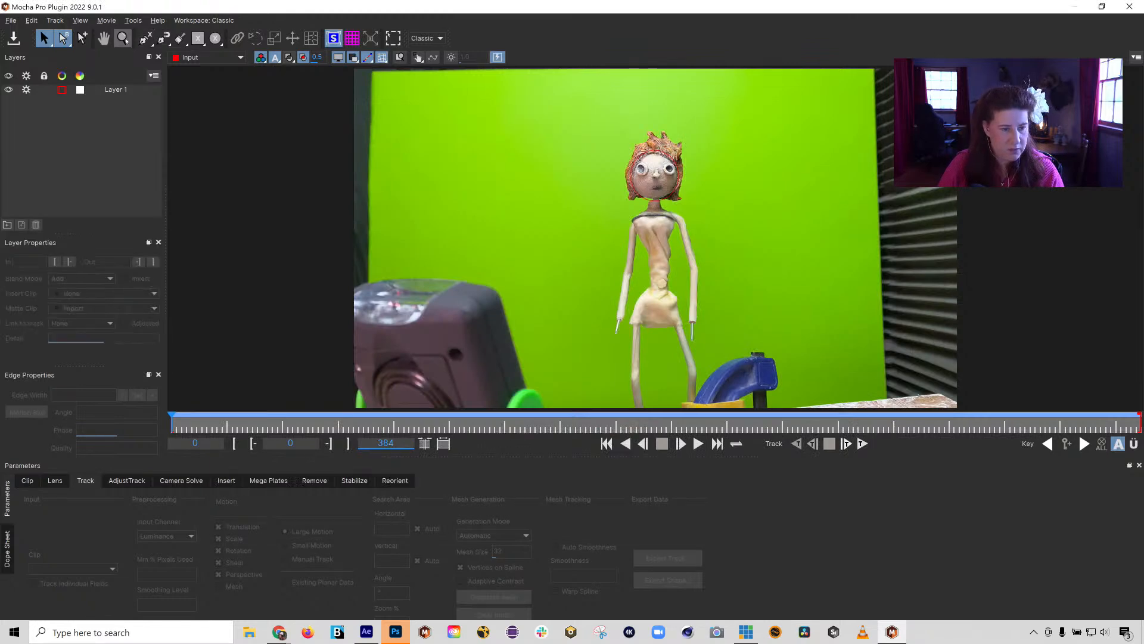
drag(673, 139, 680, 25)
click(132, 90)
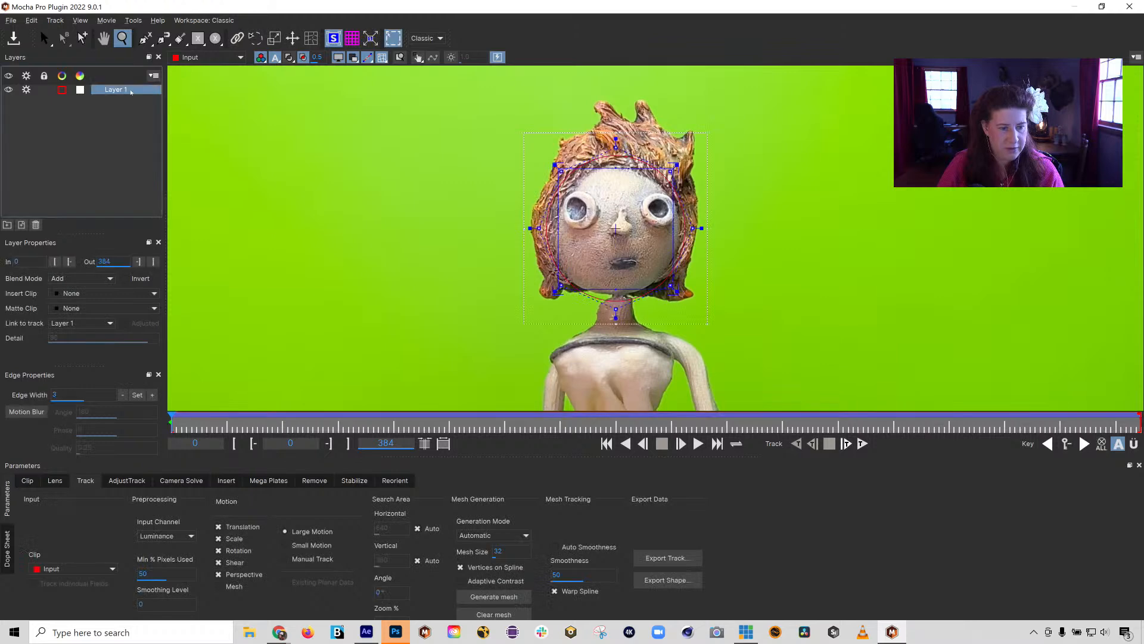
Set Layer 1's insert clip to Insert Layer and enlarge its surface until the drawn eyes and mouth roughly cover the puppet's
click(79, 296)
click(81, 336)
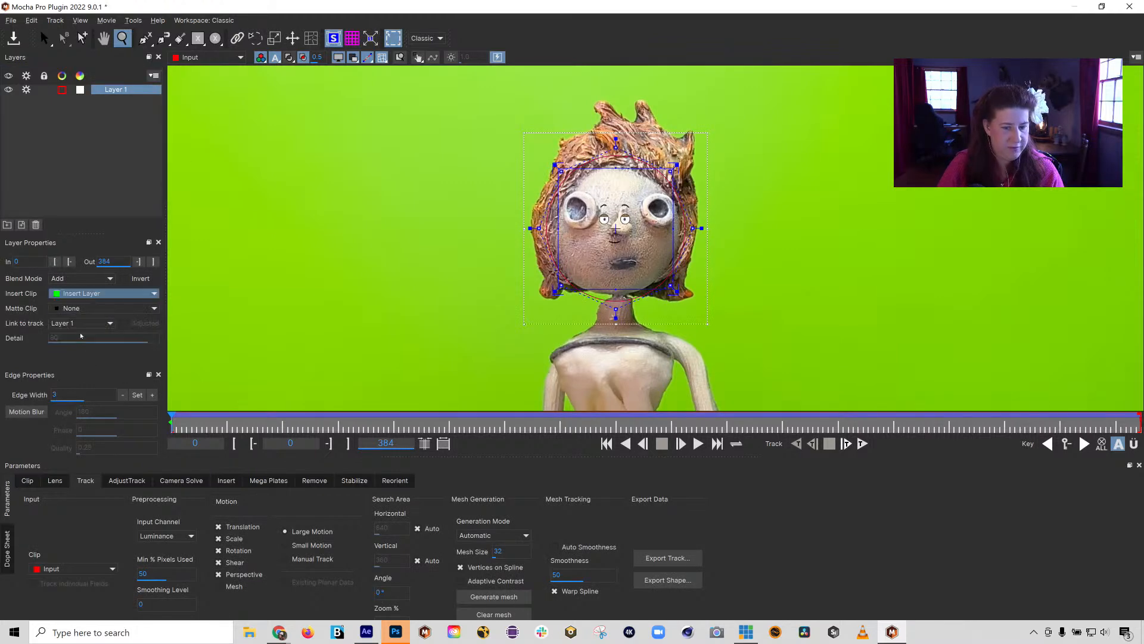
drag(635, 227, 659, 134)
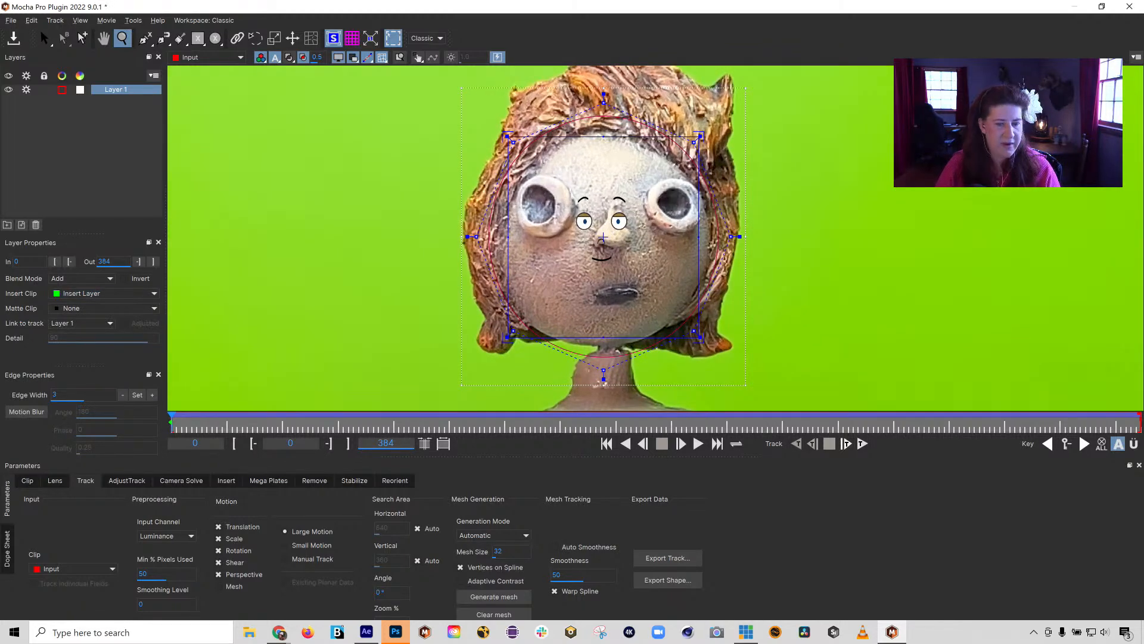
click(44, 38)
drag(698, 235, 949, 229)
drag(603, 336, 614, 515)
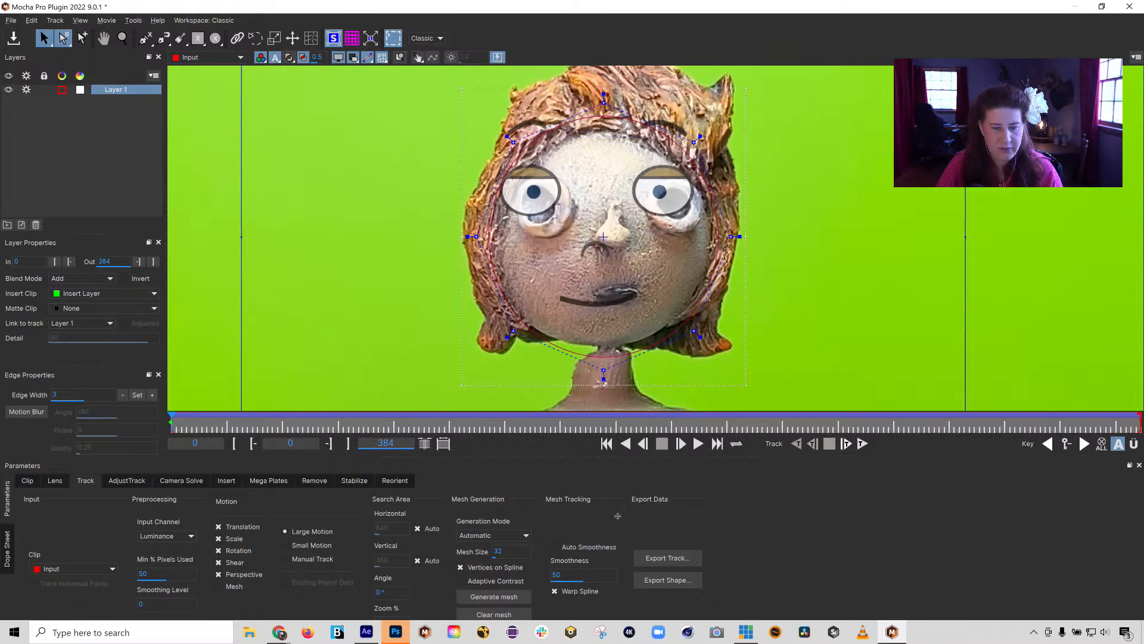
drag(603, 237, 616, 245)
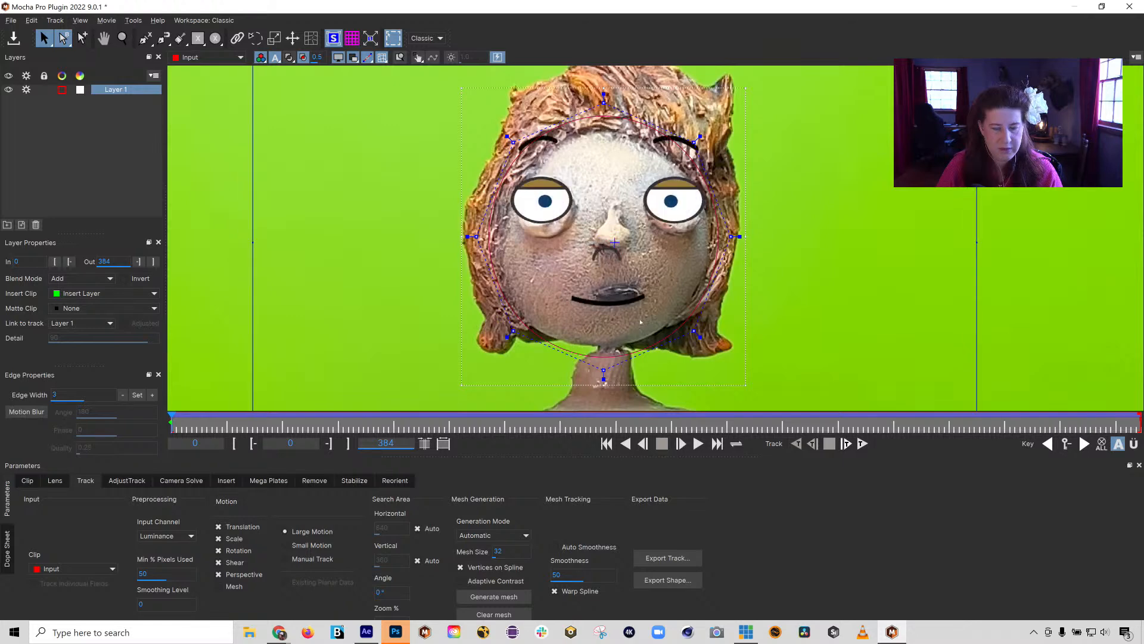
Fine-tune the insert surface's width, height and position at frame 0 to align the drawn features with the puppet's eyes and mouth
key(z)
drag(641, 322, 618, 92)
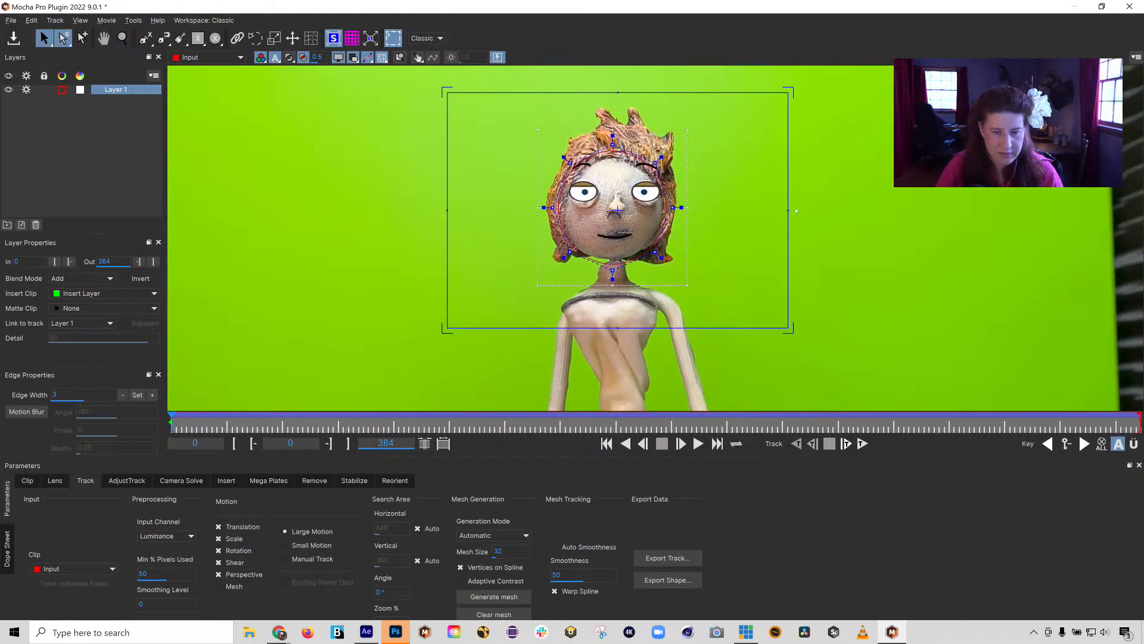
mouse_move(788, 209)
mouse_down()
mouse_move(763, 207)
mouse_move(775, 209)
mouse_up()
drag(618, 327, 619, 318)
drag(618, 210, 615, 208)
drag(616, 99, 621, 81)
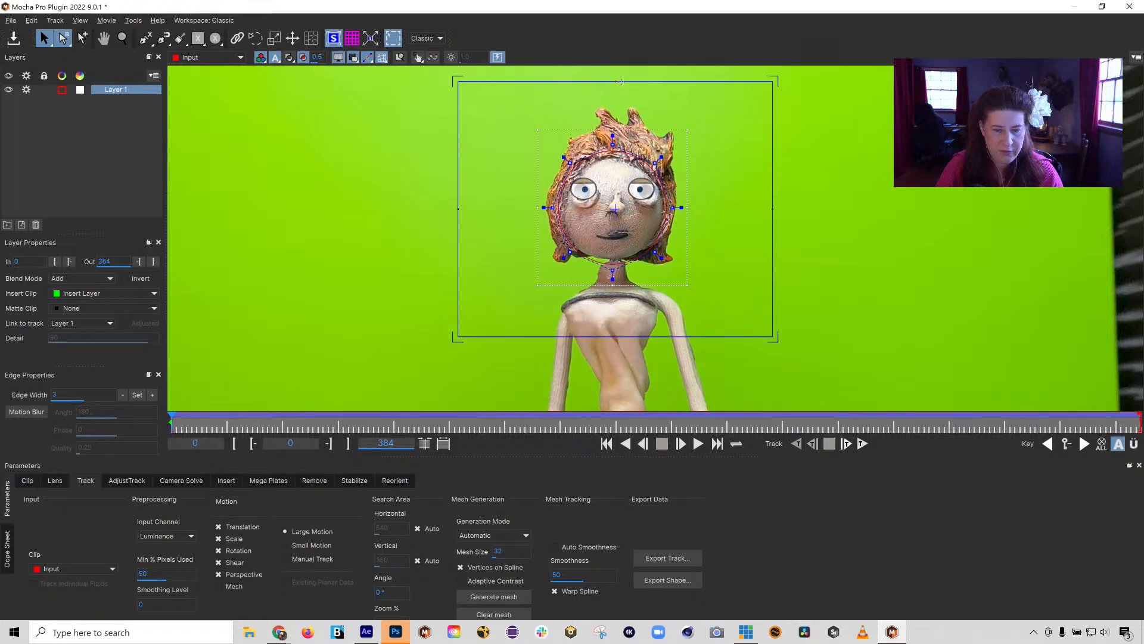
drag(615, 208, 618, 211)
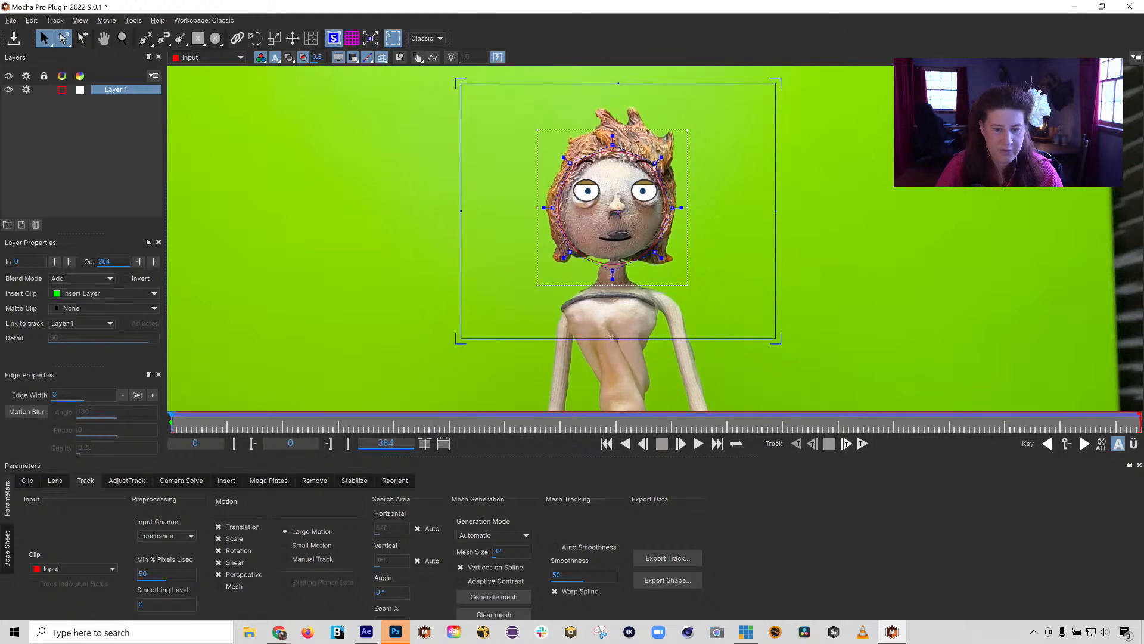
drag(616, 338, 615, 324)
drag(619, 213, 618, 211)
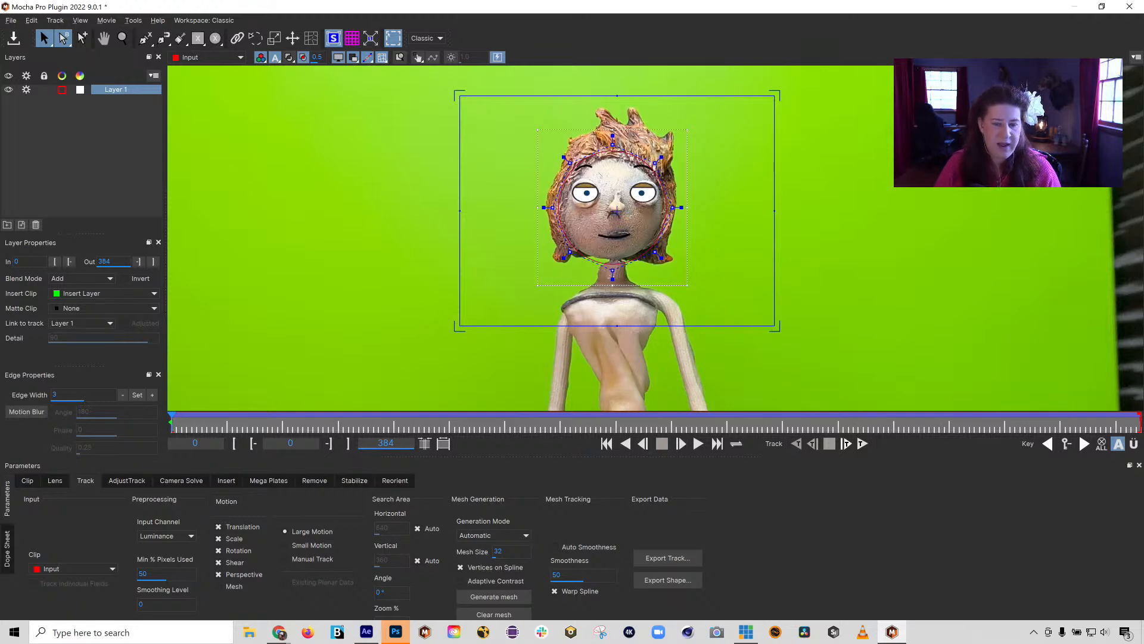
drag(172, 420, 40, 411)
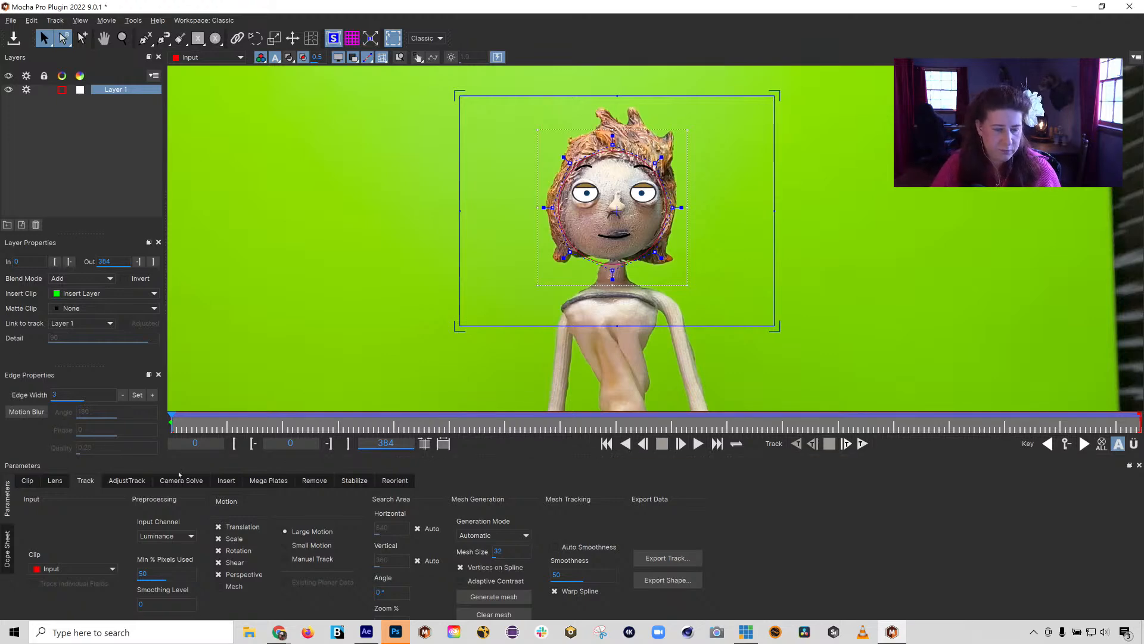
Enable Grid Warp for the insert in the Insert module and set it to Level 2
click(225, 480)
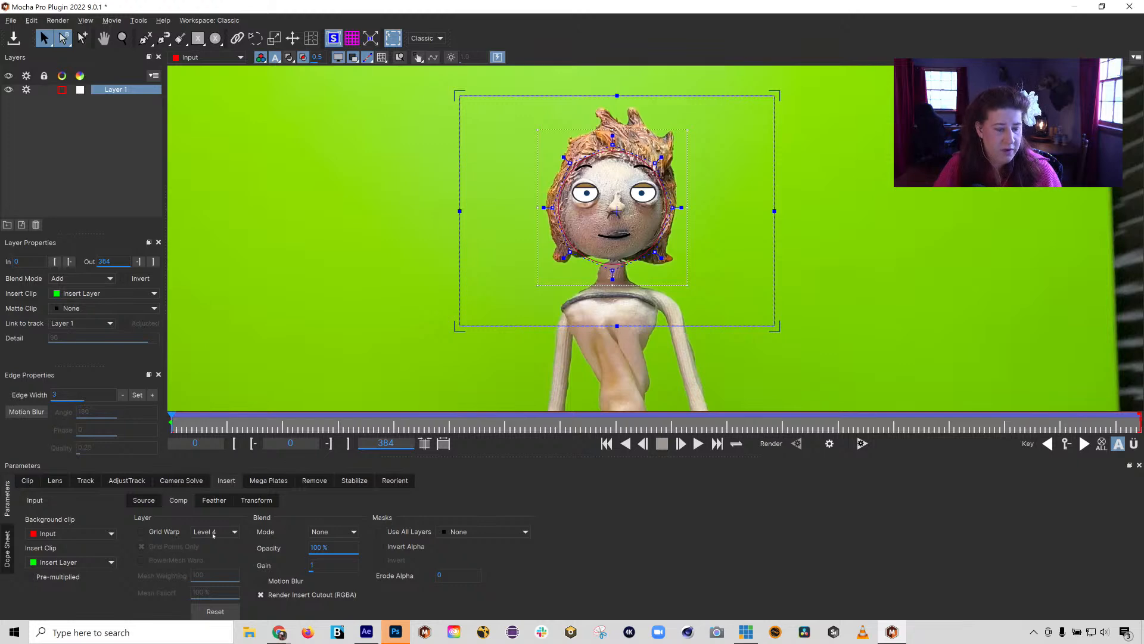
click(141, 532)
click(214, 532)
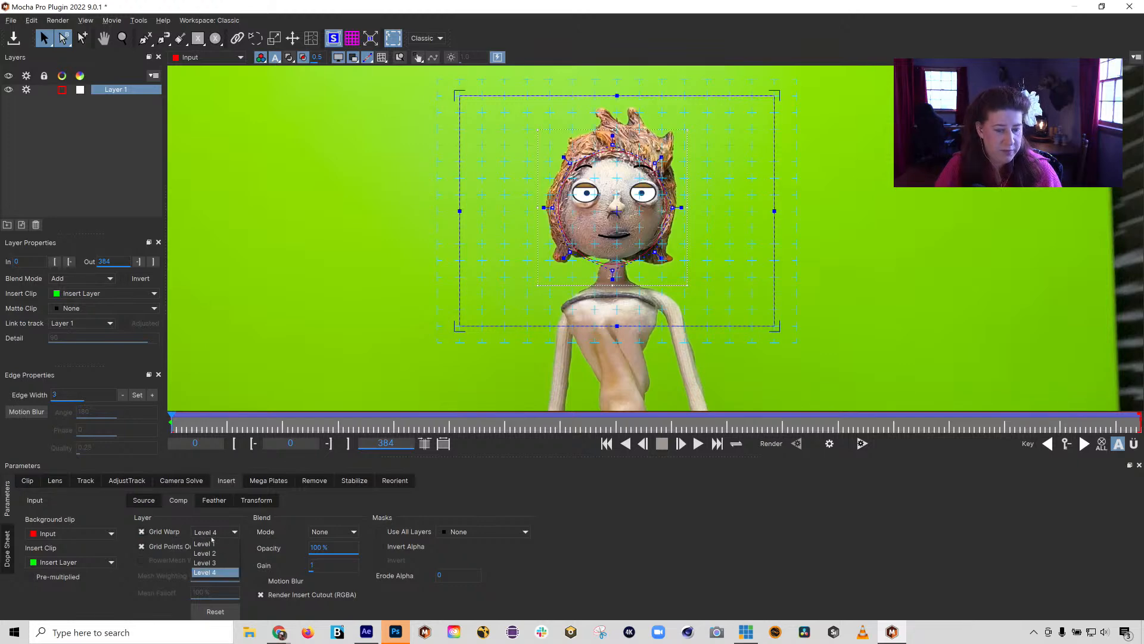
click(214, 549)
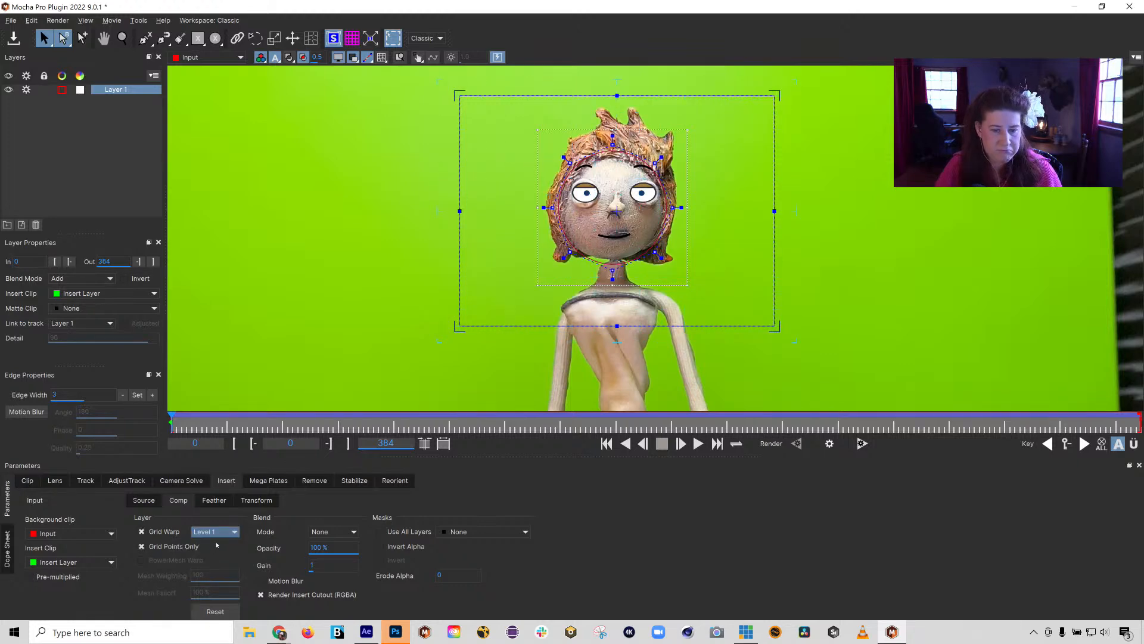
click(214, 532)
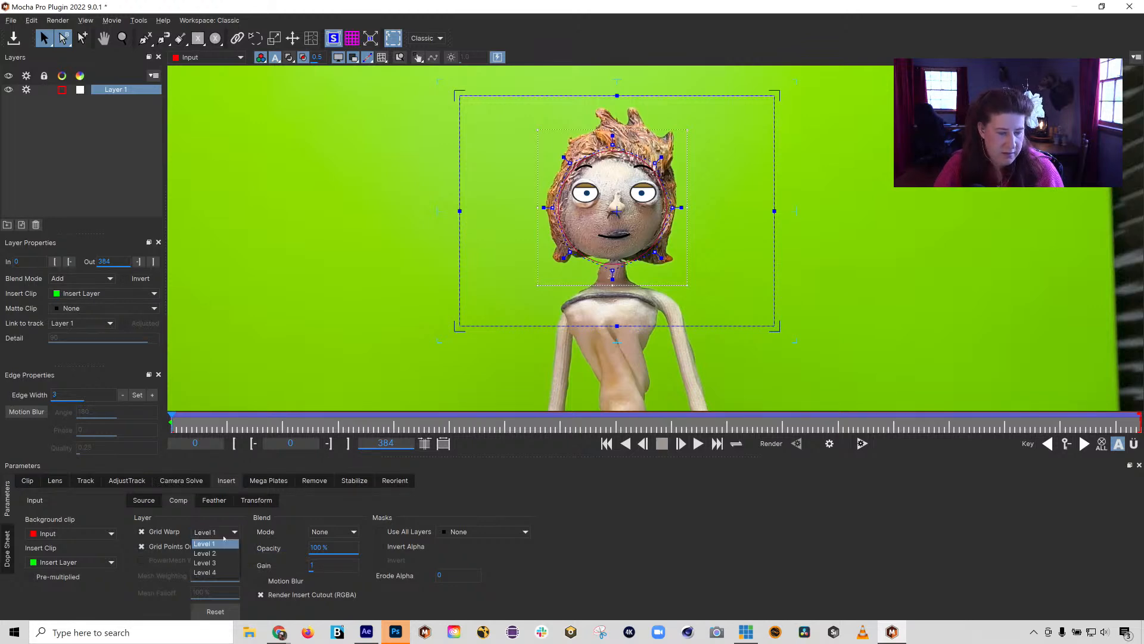
click(215, 553)
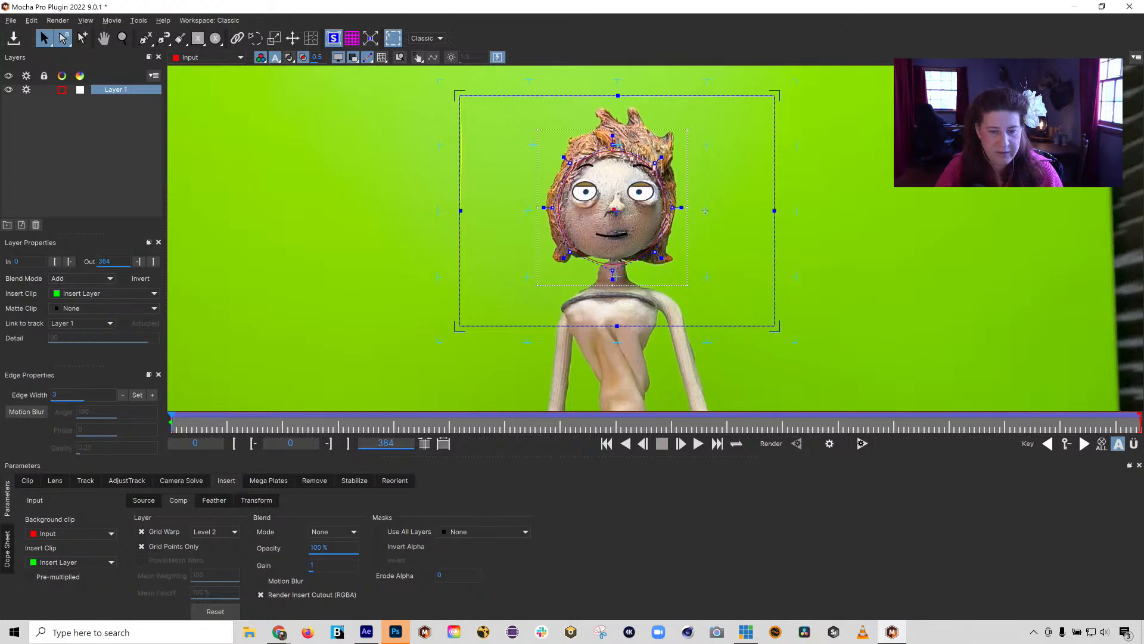
Nudge the grid warp points at frame 0 so the drawn eyes and mouth follow the curvature of the puppet's face
drag(705, 211, 712, 210)
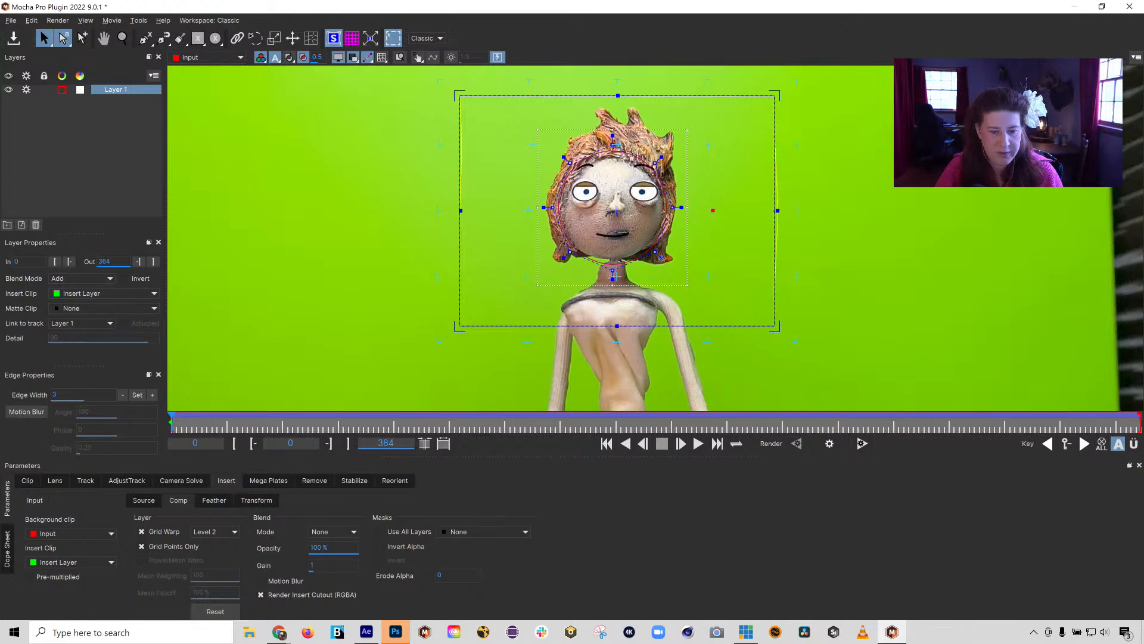
drag(616, 277, 620, 273)
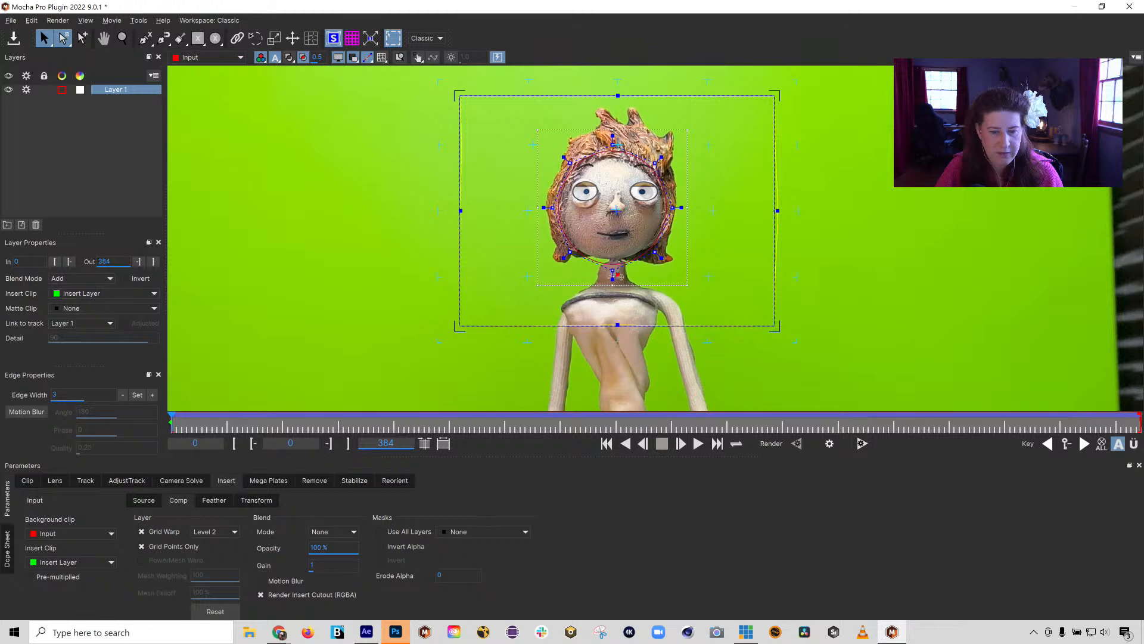
click(616, 208)
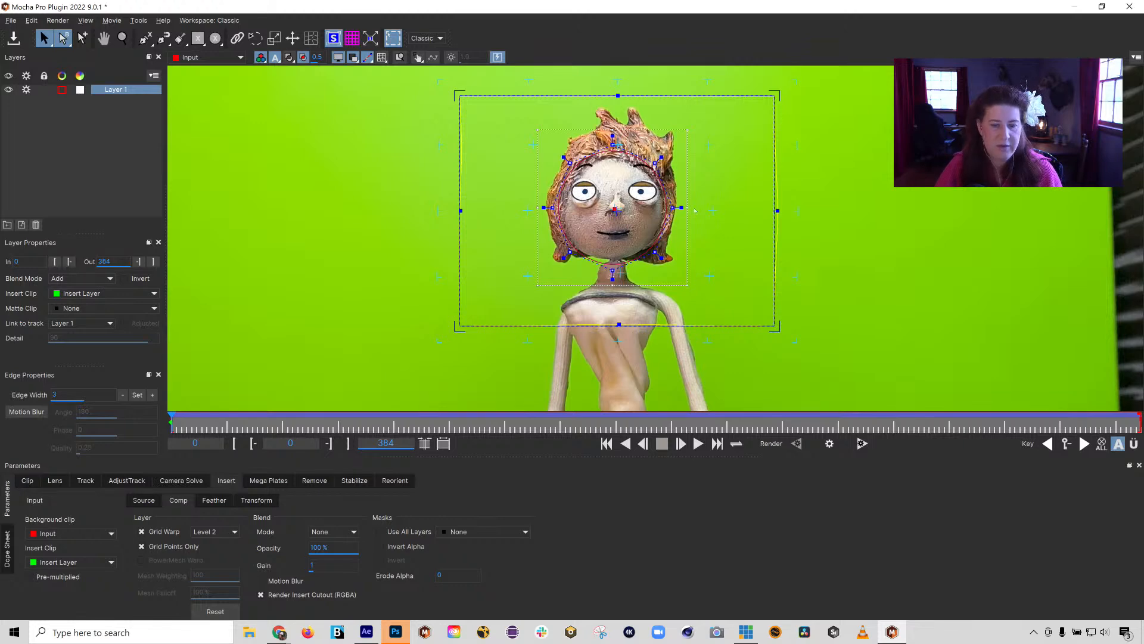
drag(714, 211, 705, 214)
drag(774, 213, 782, 213)
click(461, 211)
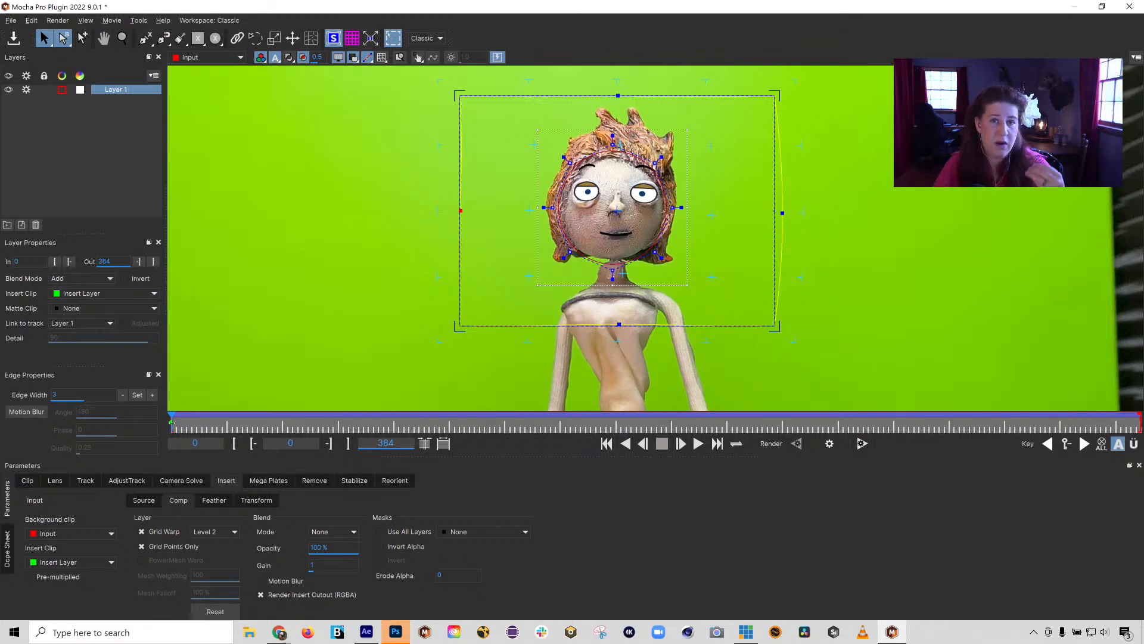
At frame 59, adjust the grid warp points around and inside the head to fit the drawn features to the turned face
key(Right)
drag(286, 423, 321, 417)
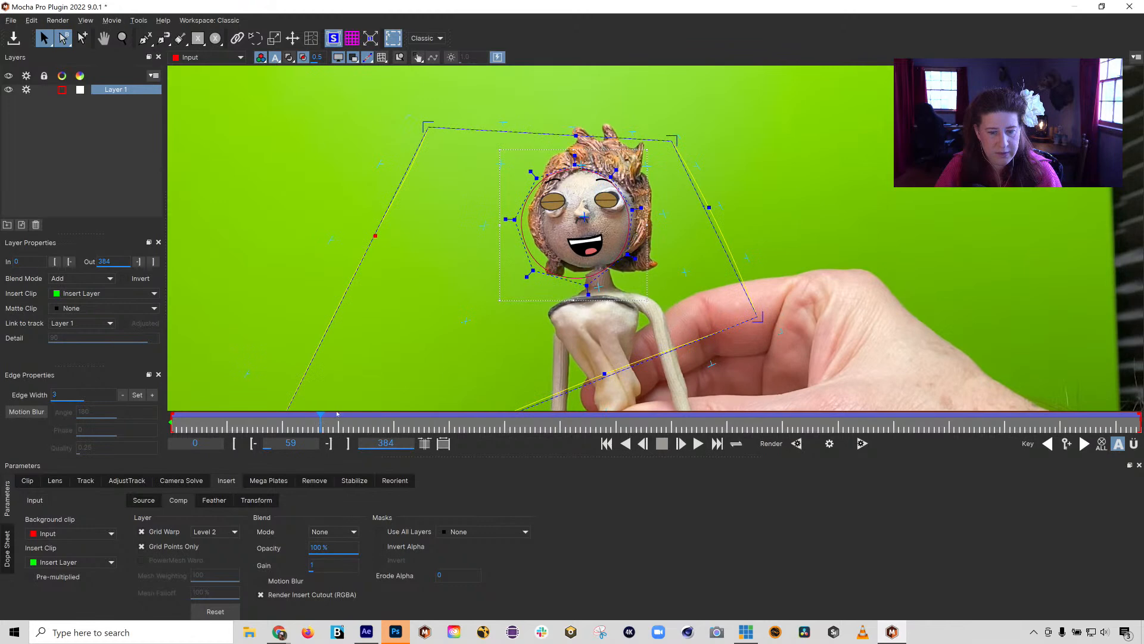
drag(646, 168, 655, 159)
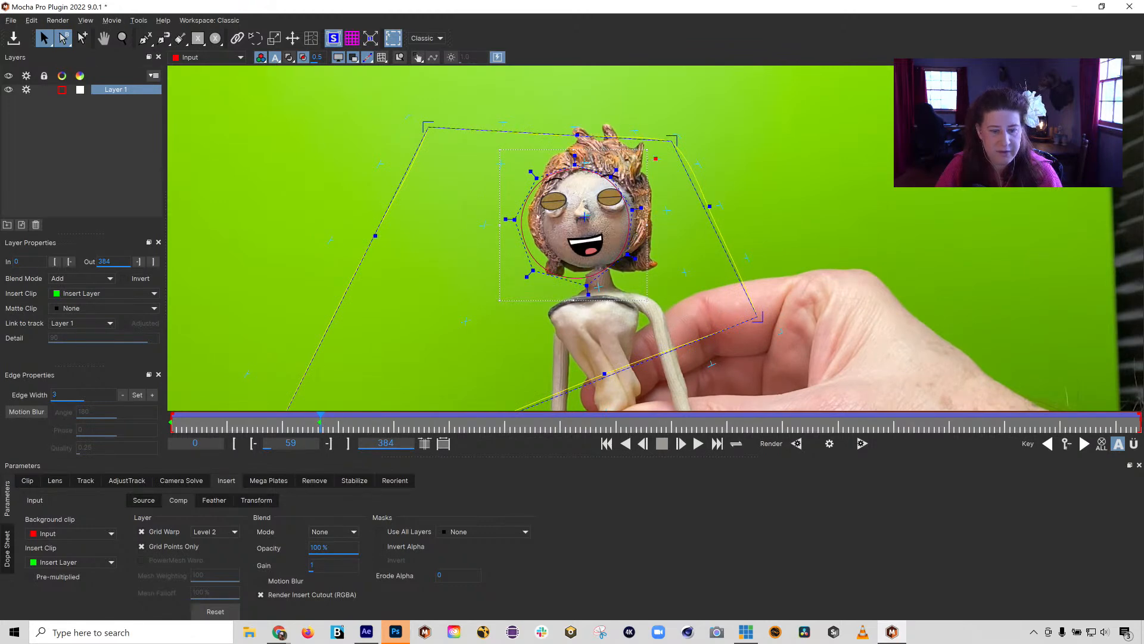
drag(485, 225, 493, 235)
drag(585, 217, 581, 213)
drag(656, 159, 661, 159)
drag(666, 209, 675, 213)
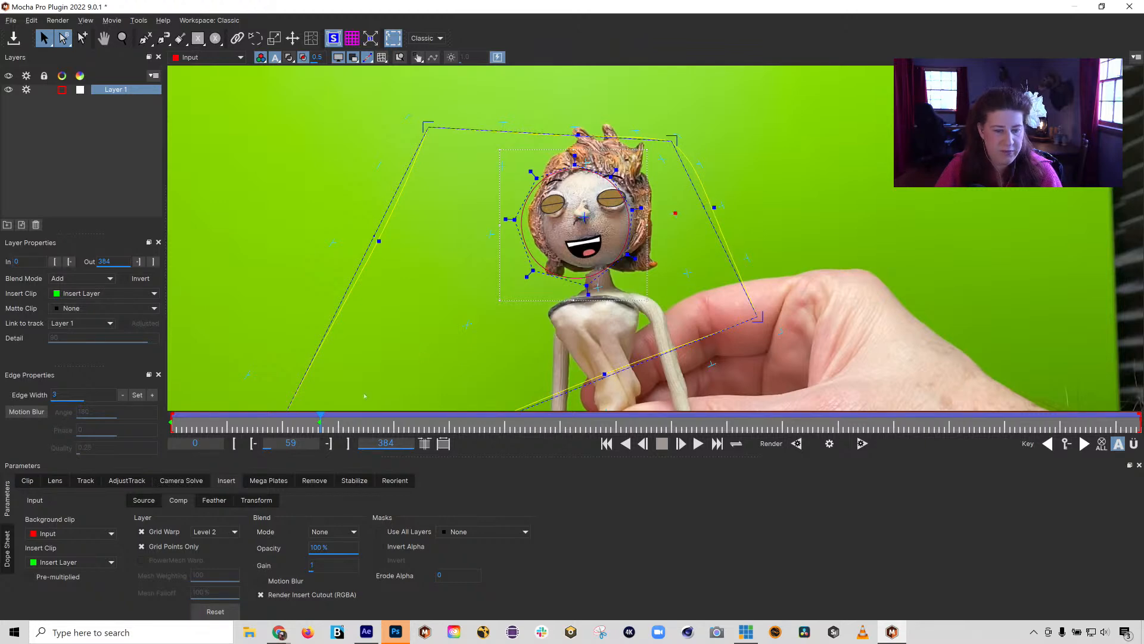
Review the warped features from the start of the shot and adjust the grid warp at frame 131
drag(320, 424, 166, 426)
drag(243, 427, 402, 428)
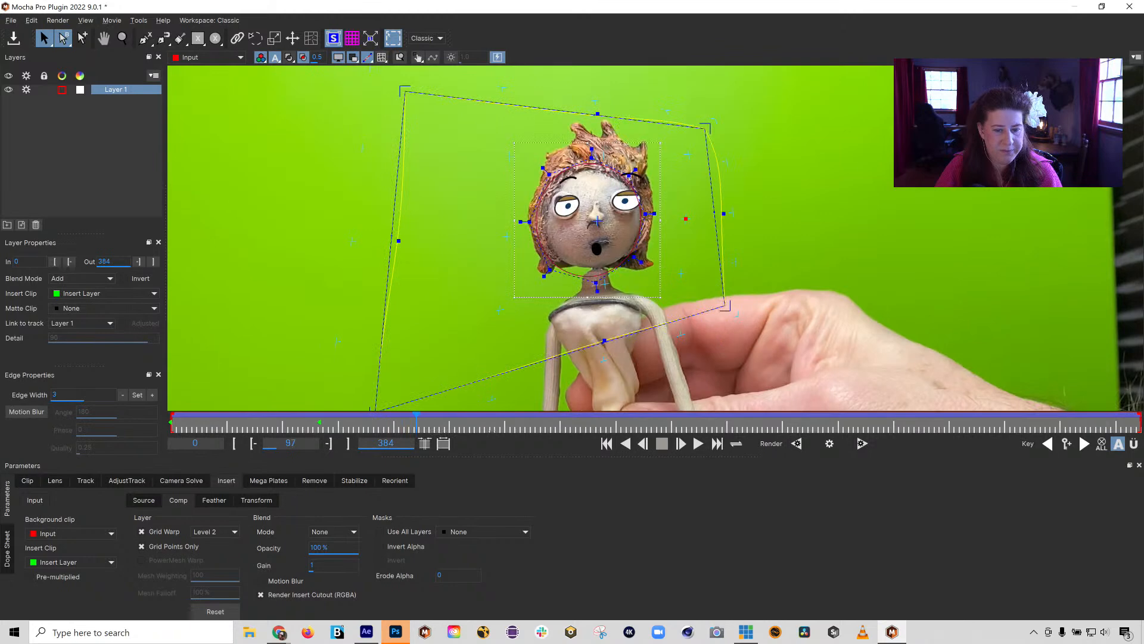
drag(516, 430, 497, 432)
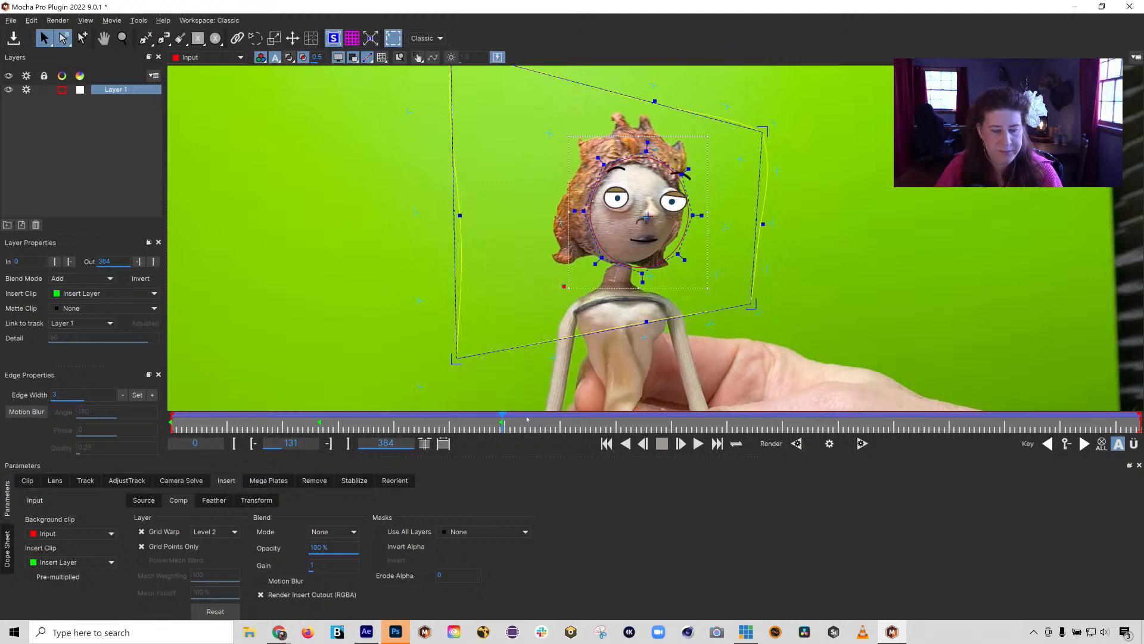
At frame 100, correct the grid warp points on both sides of the face to align the eyes, and check the following frames
drag(452, 424, 425, 425)
click(682, 224)
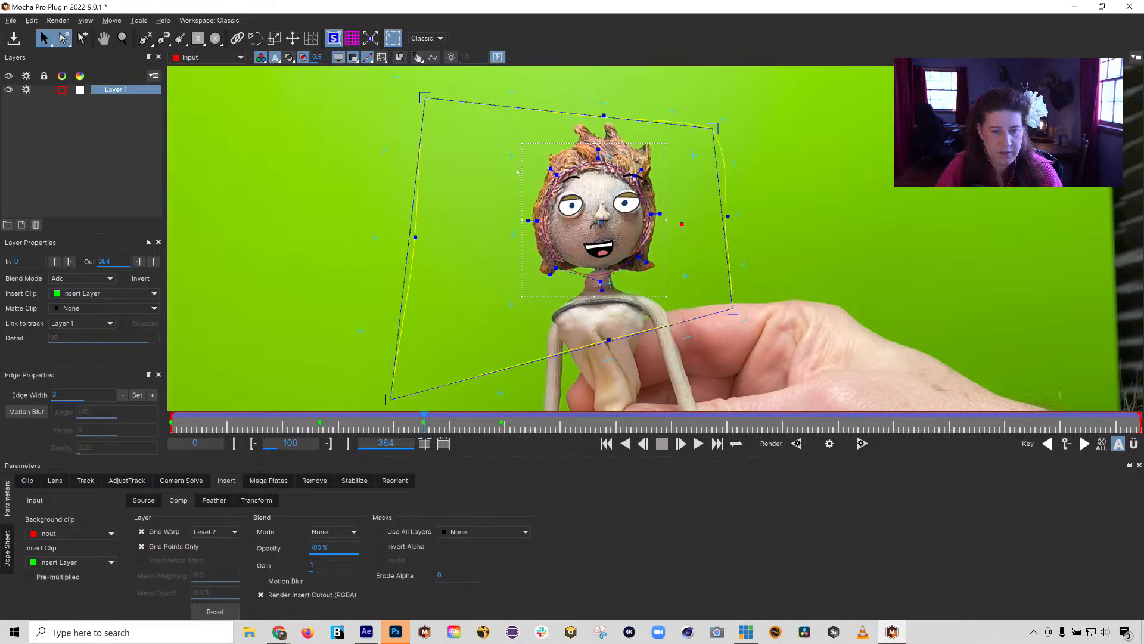
click(505, 152)
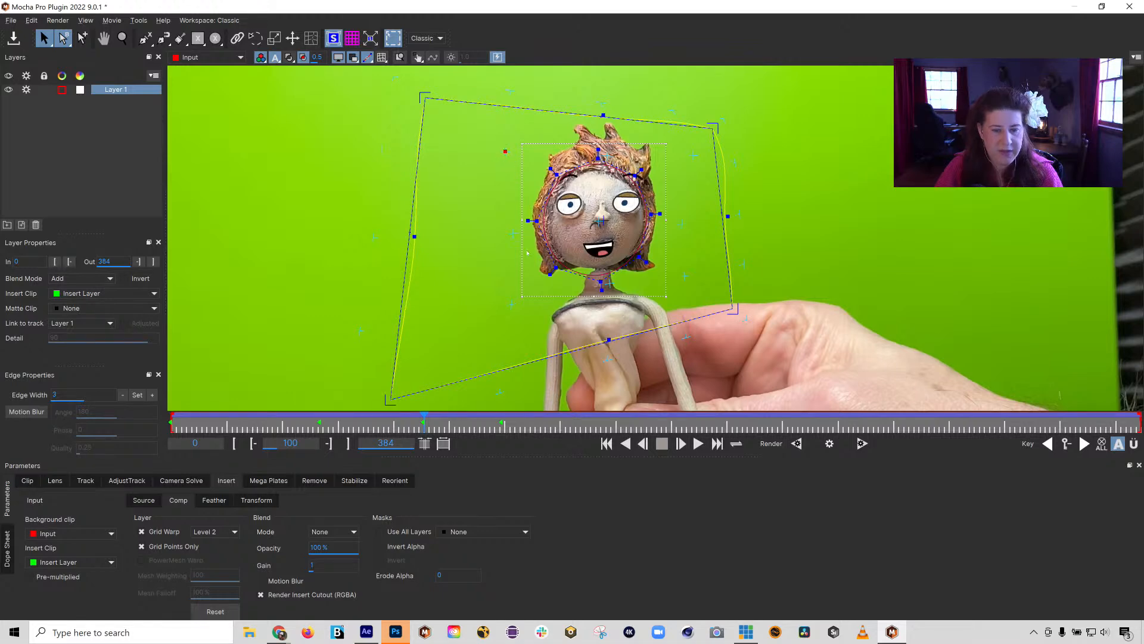
key(Right)
key(Right)
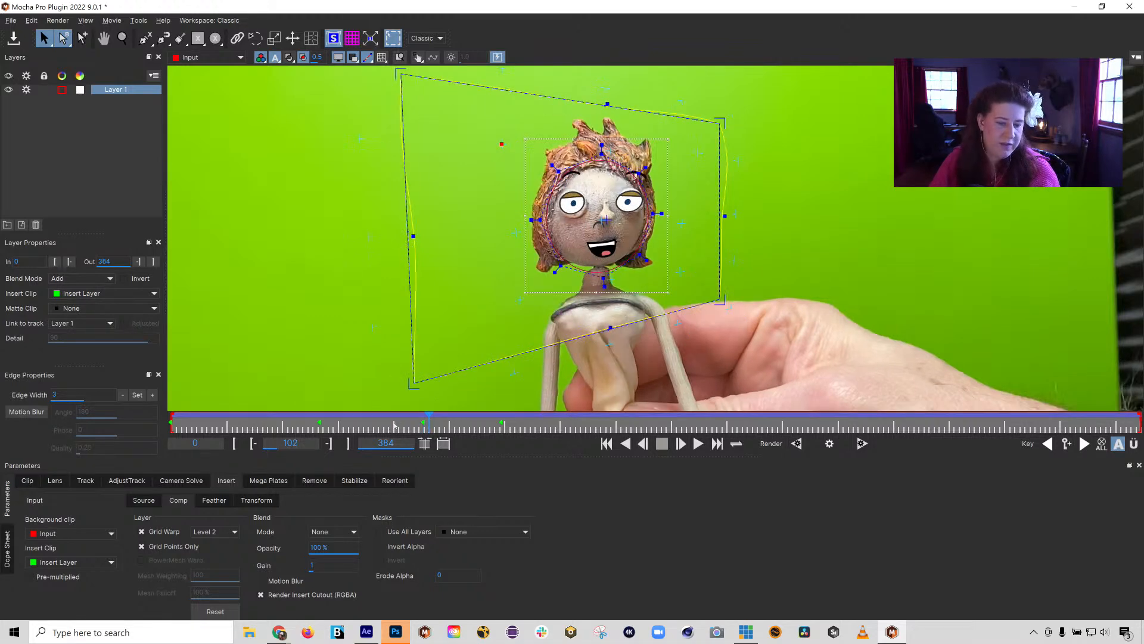
Refine the grid warp at one more frame shortly after frame 233 and save the Mocha project
drag(357, 425, 784, 413)
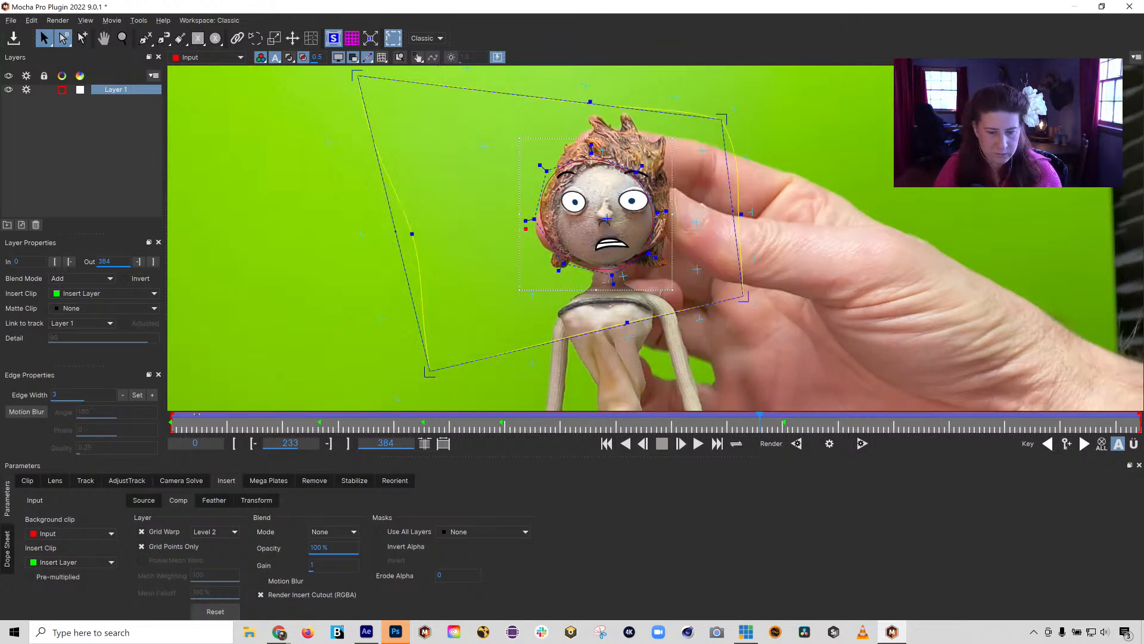
click(13, 38)
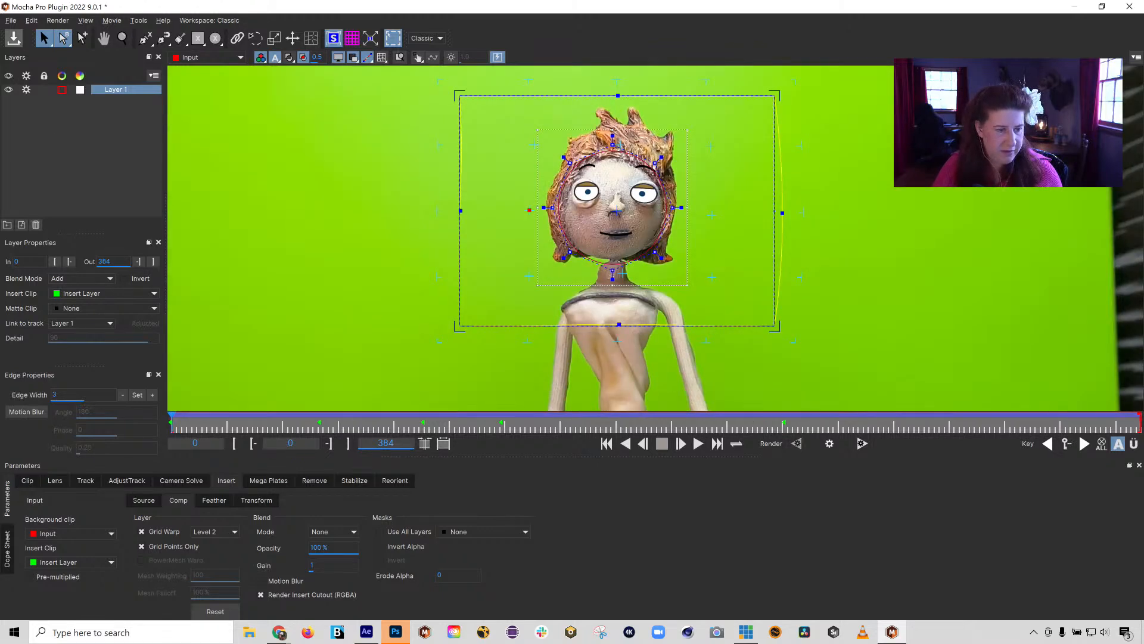
In the Remove module, create a clean plate from frame 0 and save it to the Desktop as Clean Plate Input0 in TIF format
click(323, 482)
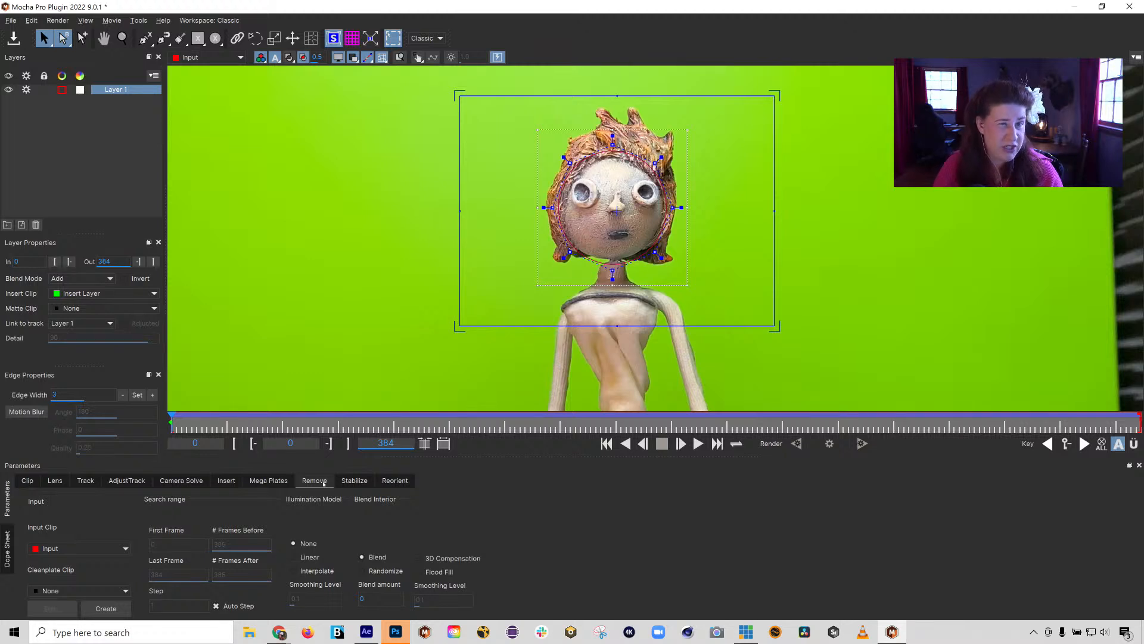
click(110, 607)
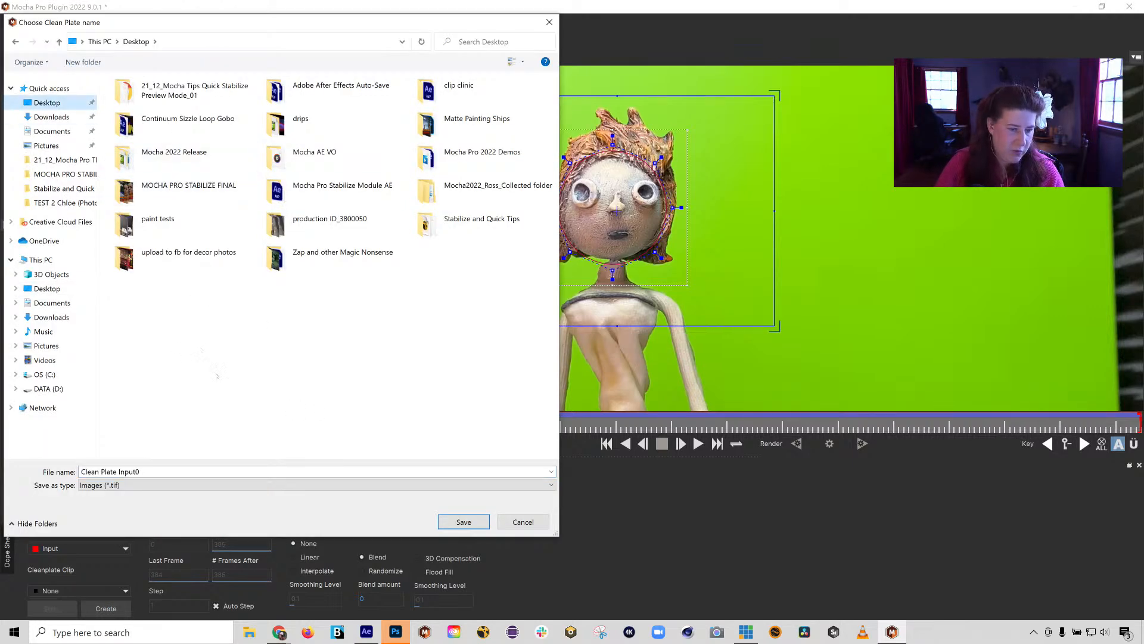
click(464, 522)
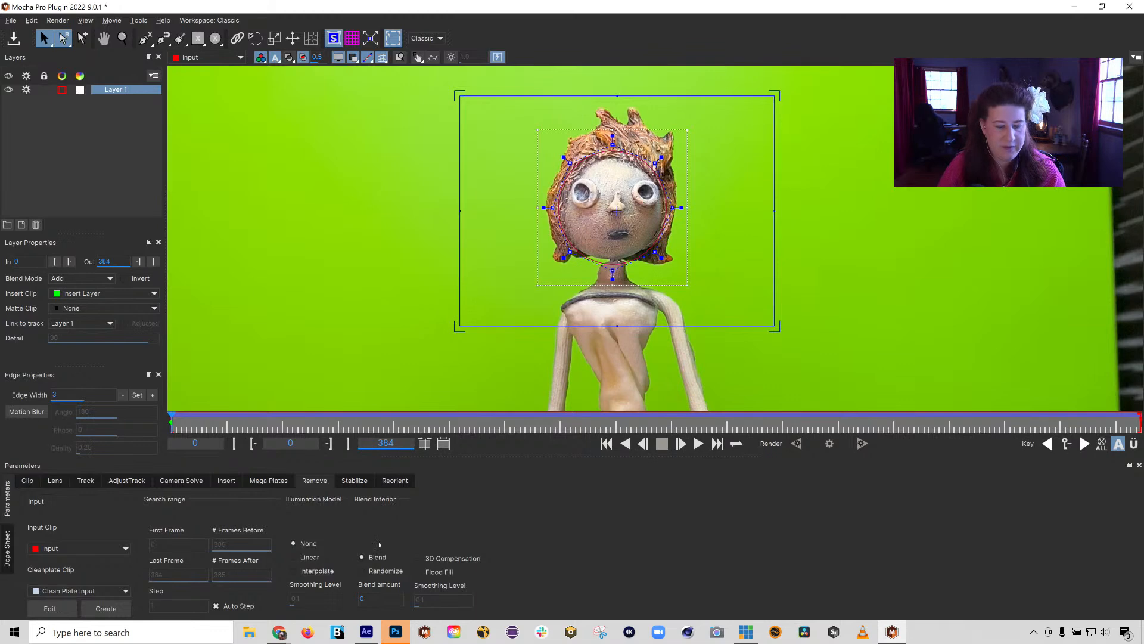
Switch to Photoshop and open the clean plate image Clean Plate Input0.tif from the Desktop
click(396, 631)
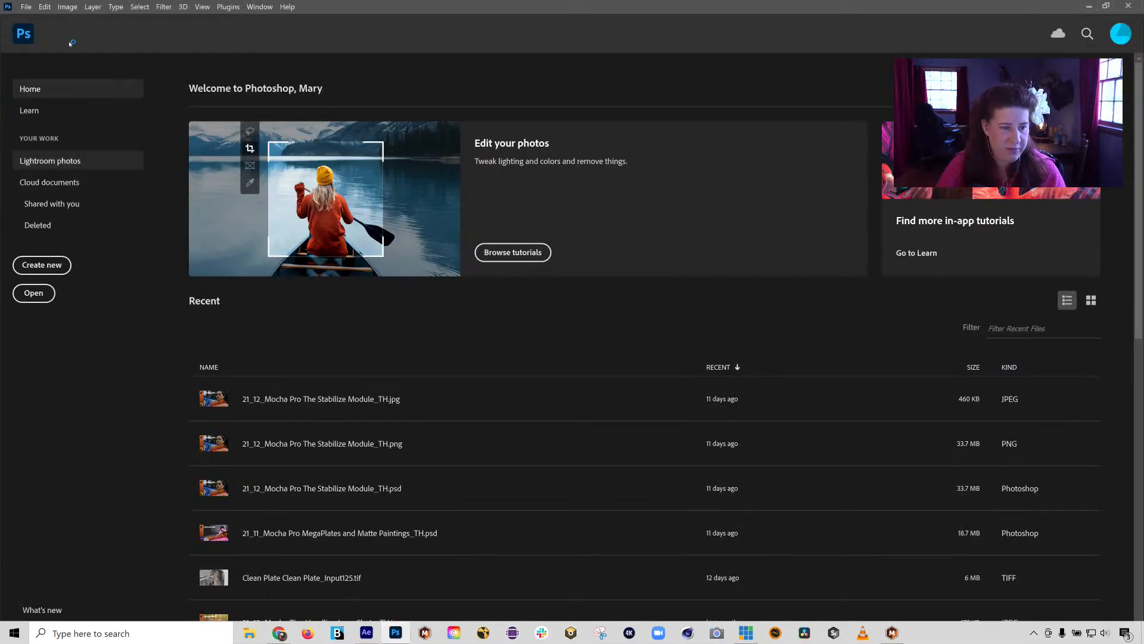
click(27, 7)
click(45, 29)
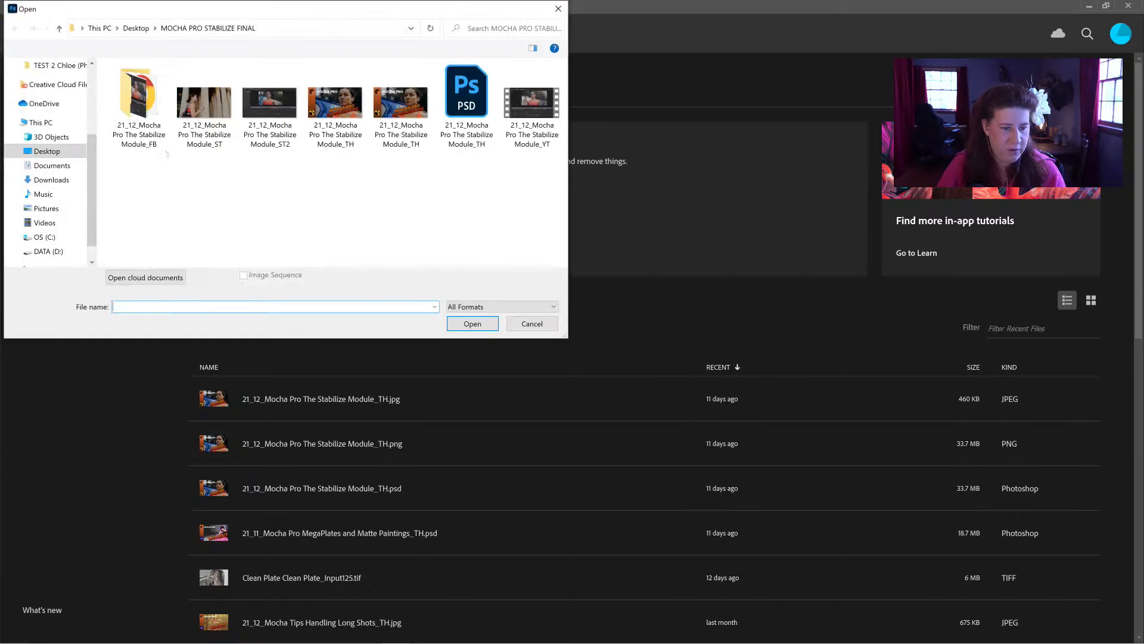
click(40, 151)
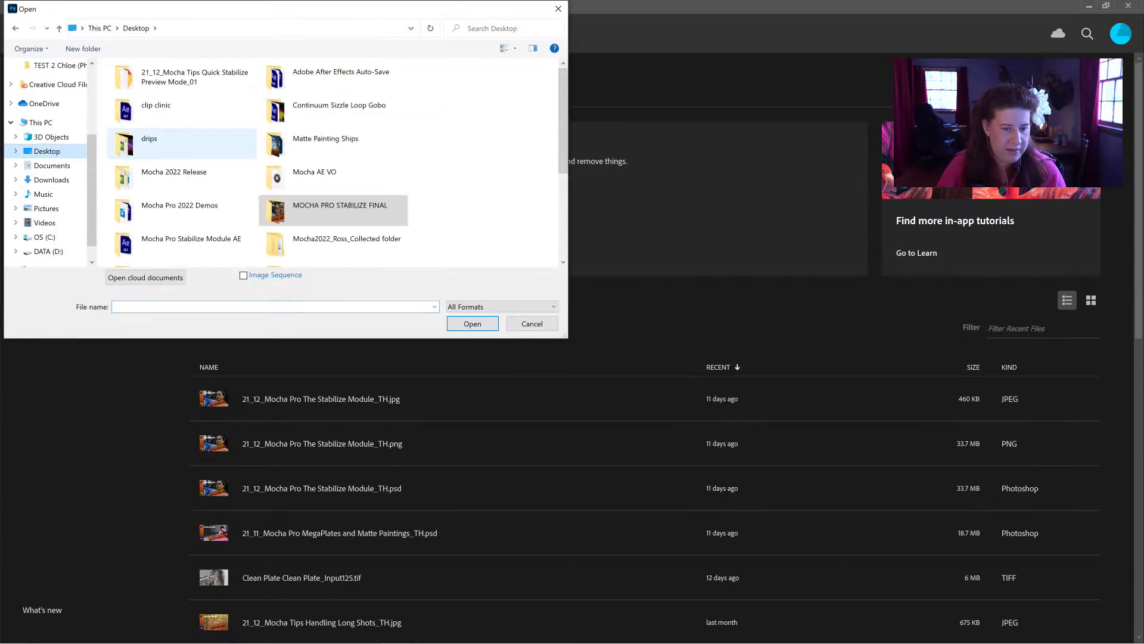
scroll(342, 204, down, 3)
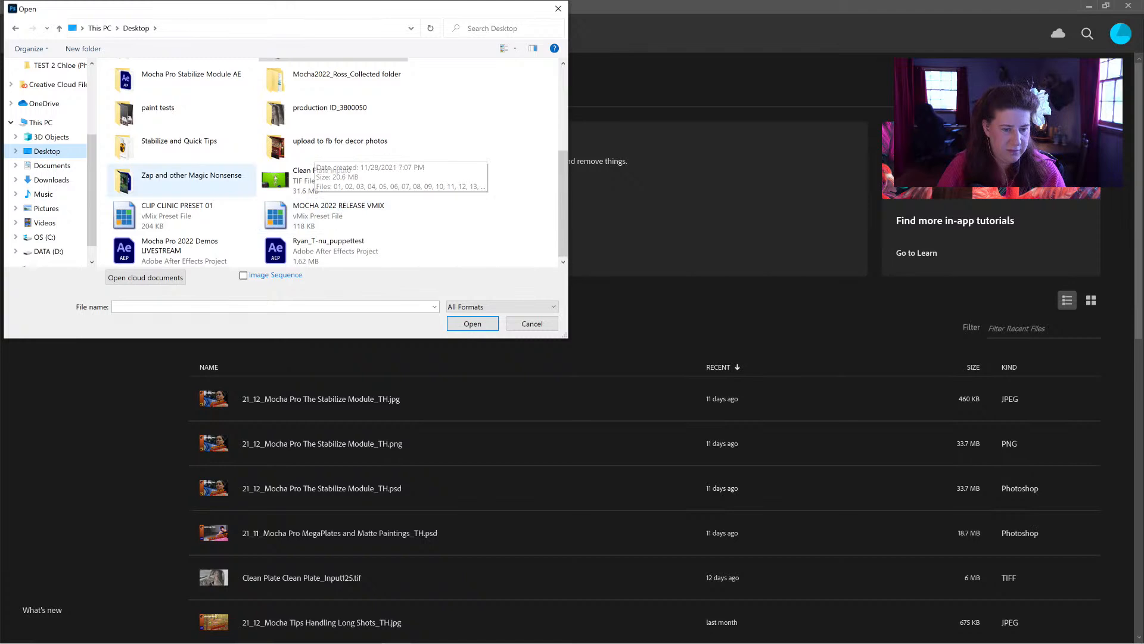
click(318, 177)
click(471, 325)
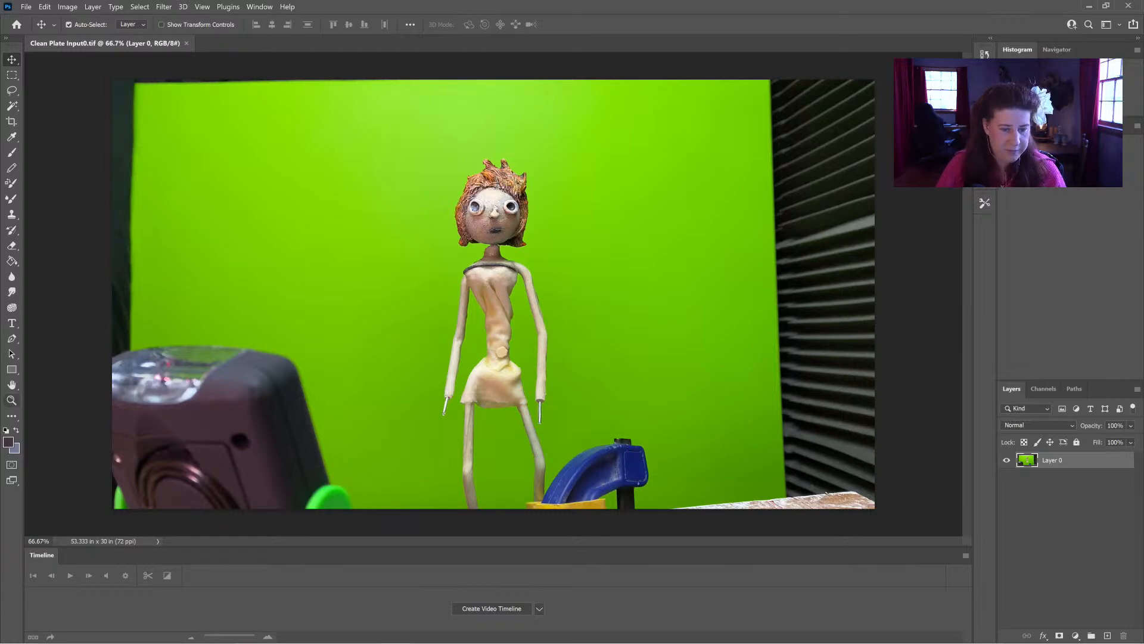
Lasso around both of the puppet's eyes and replace them using a Content-Aware fill at 100% opacity
key(z)
drag(487, 202, 519, 175)
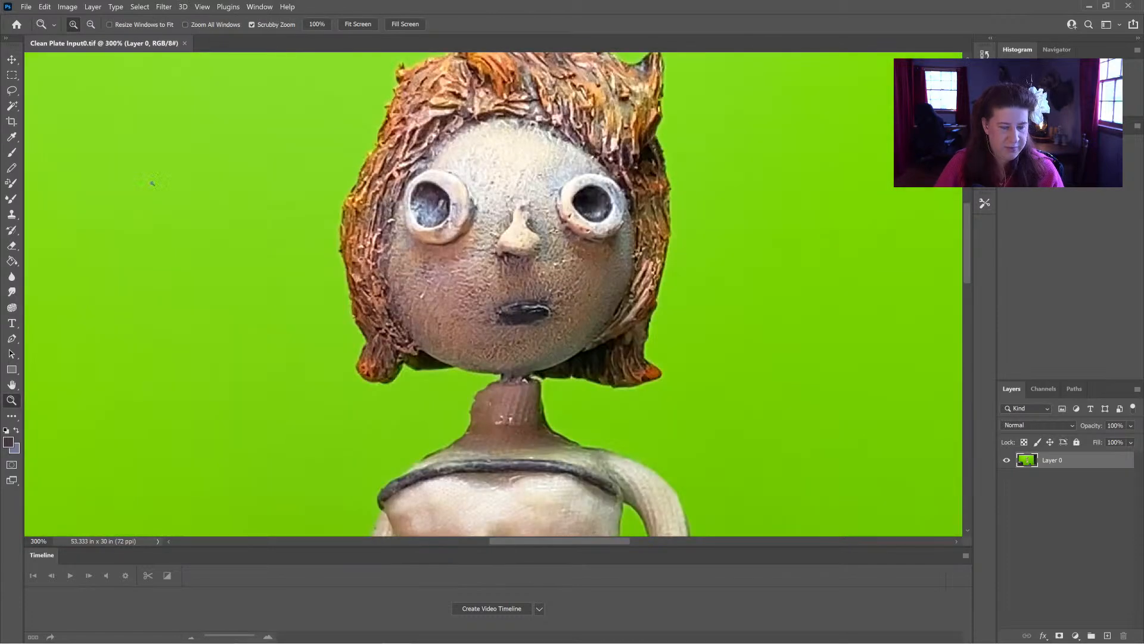
click(12, 91)
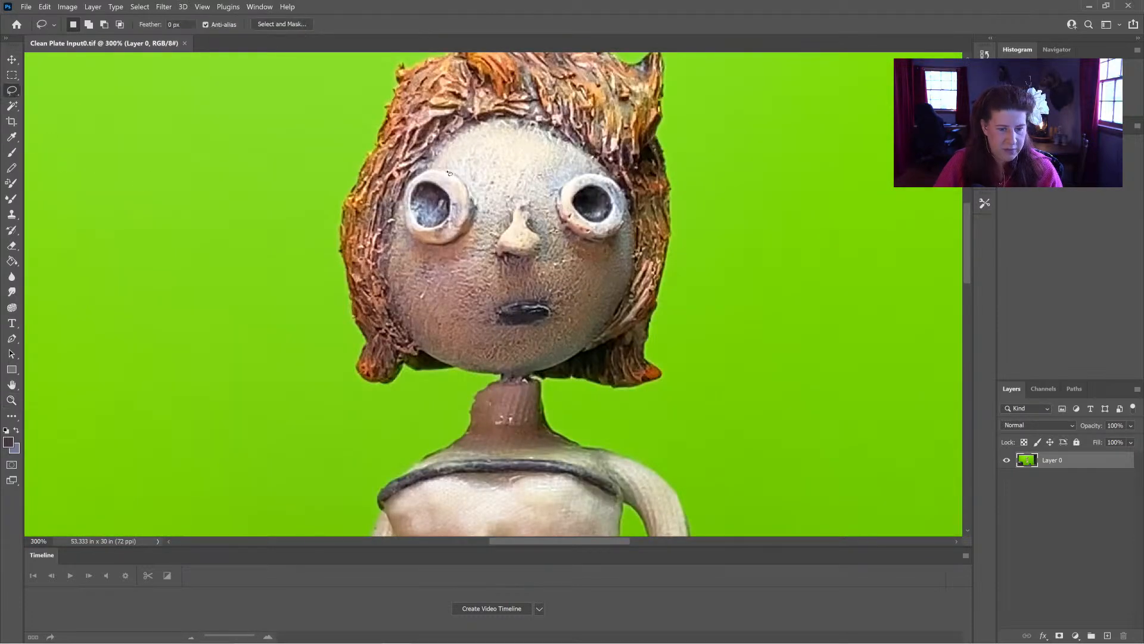
mouse_move(400, 211)
mouse_down()
mouse_move(410, 240)
mouse_move(444, 257)
mouse_up()
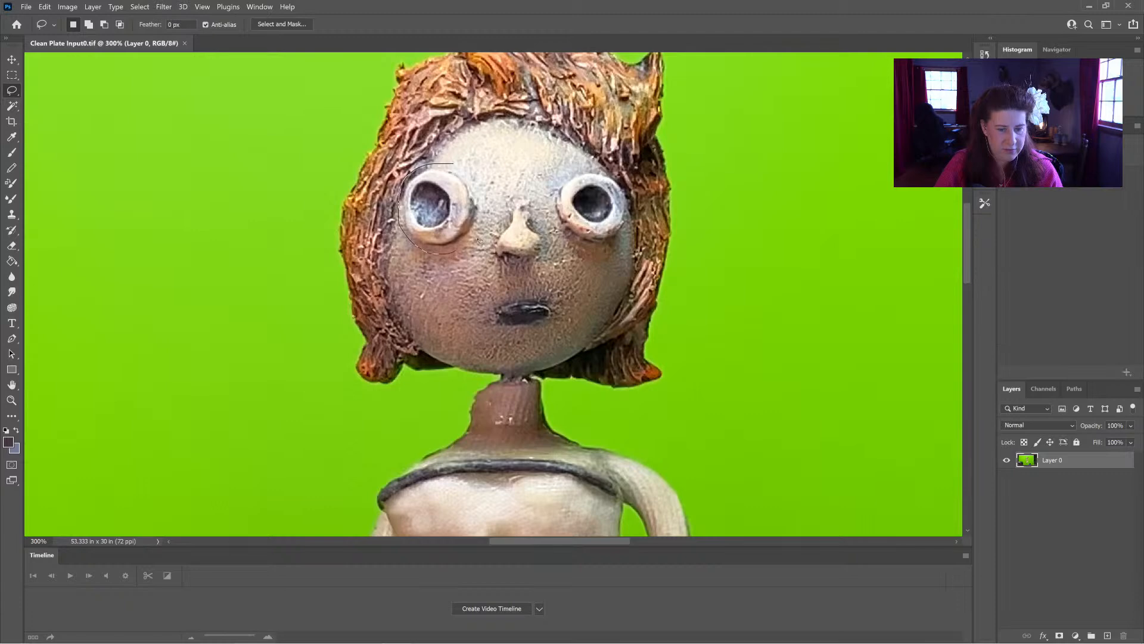
drag(478, 179, 480, 178)
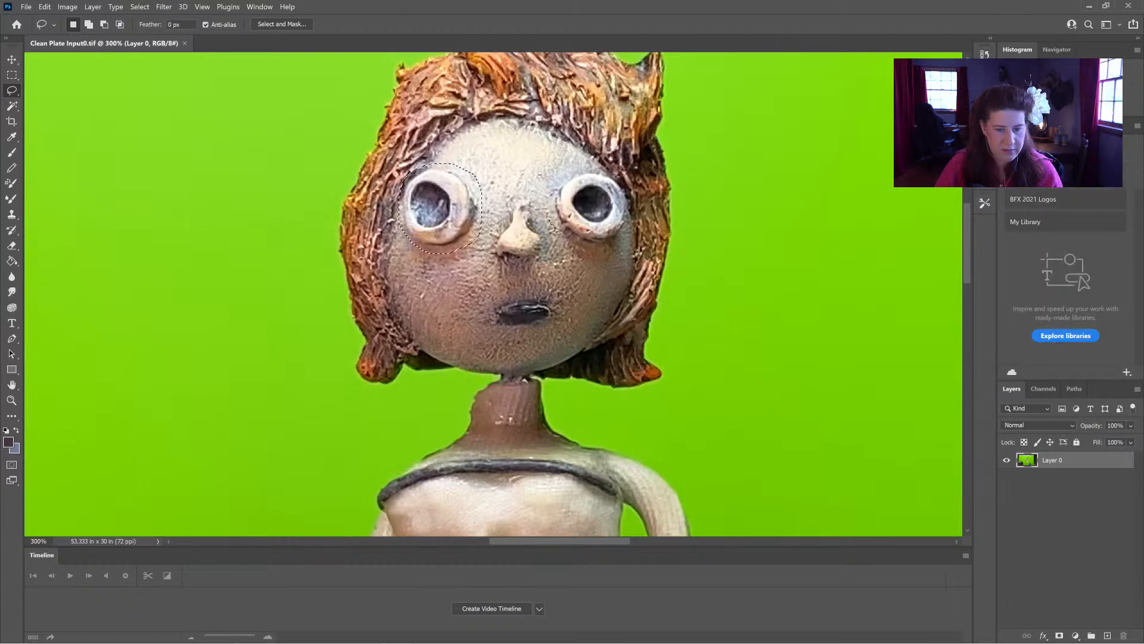
drag(617, 253, 562, 173)
mouse_move(617, 253)
mouse_down()
mouse_move(630, 197)
mouse_move(604, 174)
mouse_move(563, 175)
mouse_up()
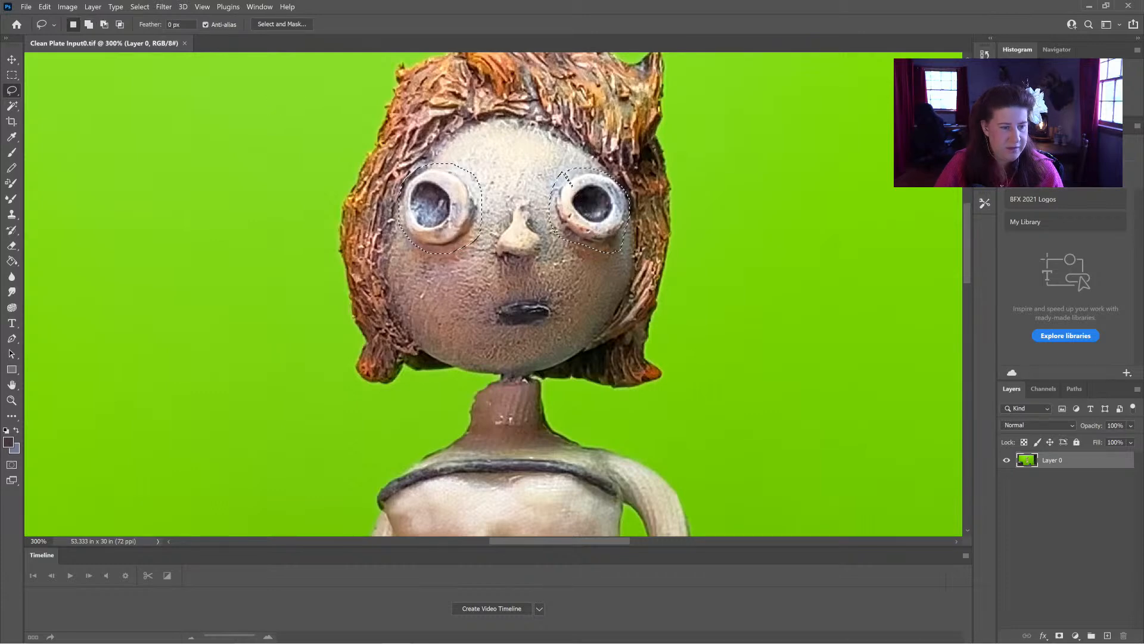
click(41, 7)
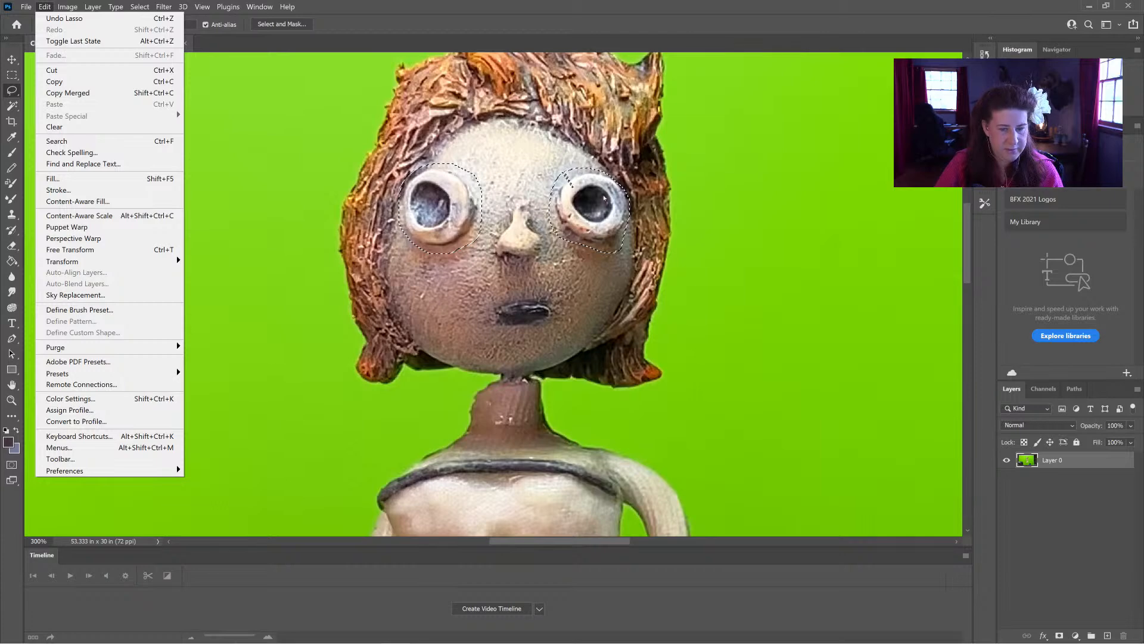
key(Escape)
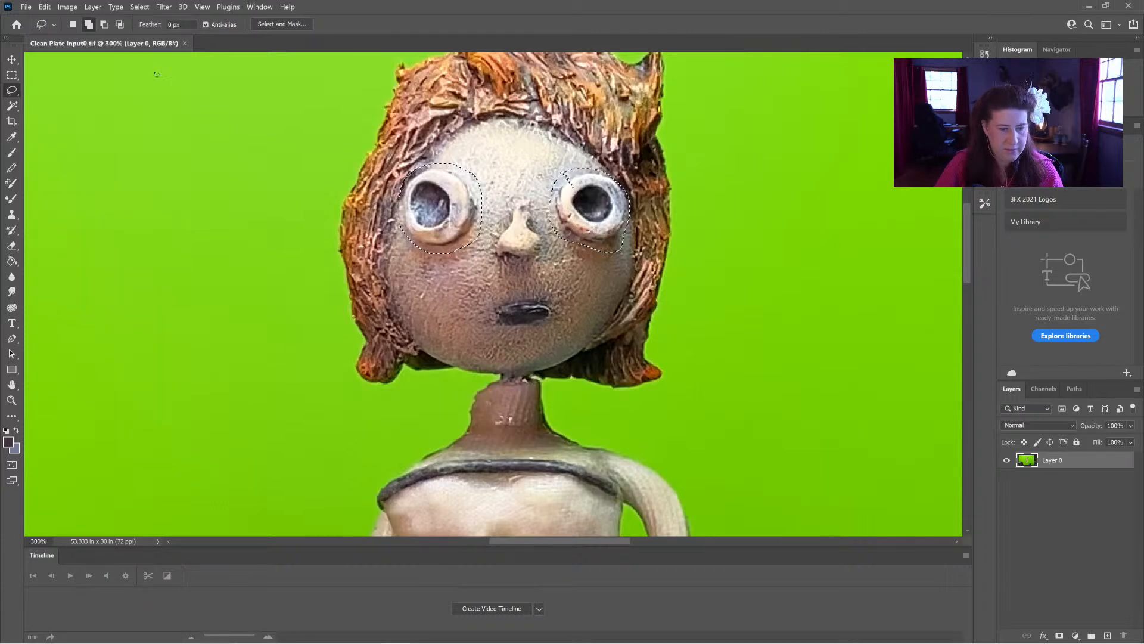
click(45, 7)
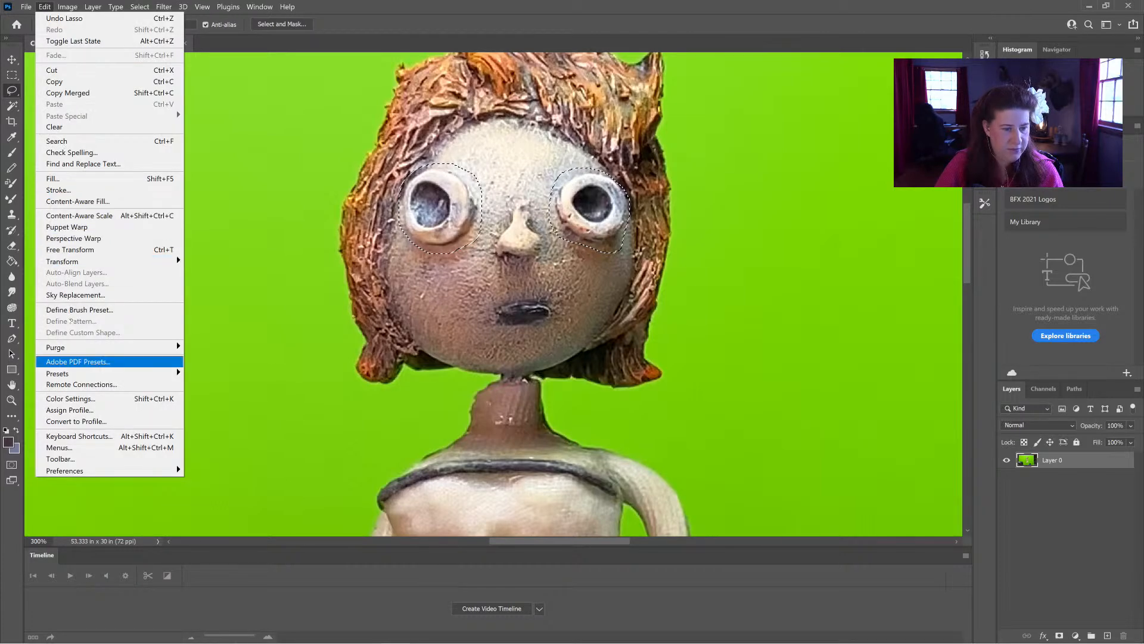
click(54, 178)
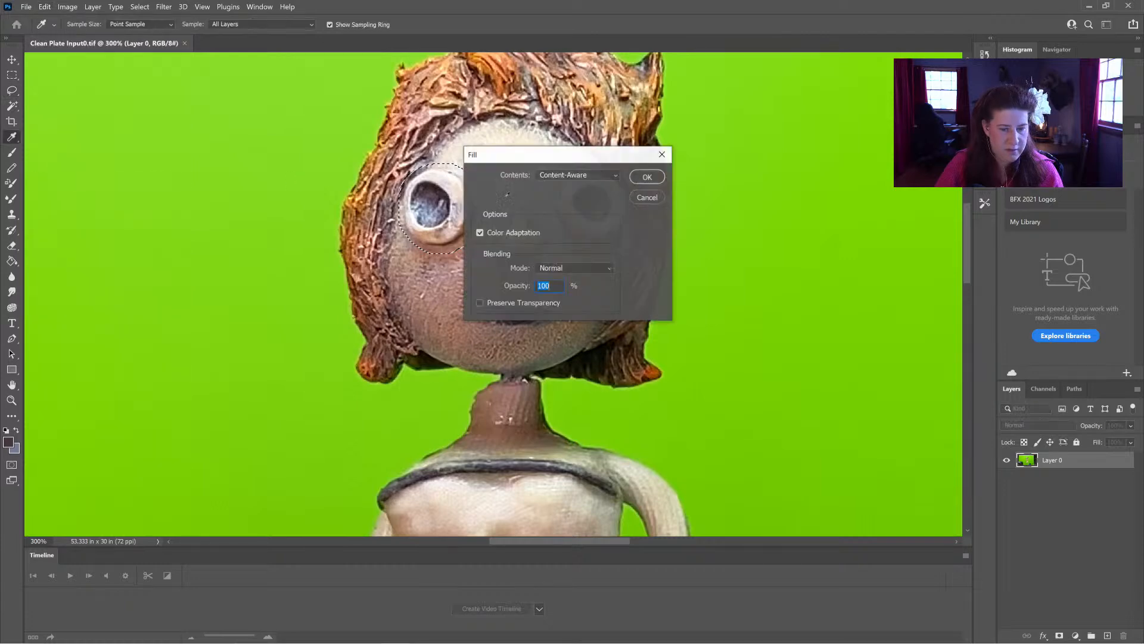
click(646, 177)
key(l)
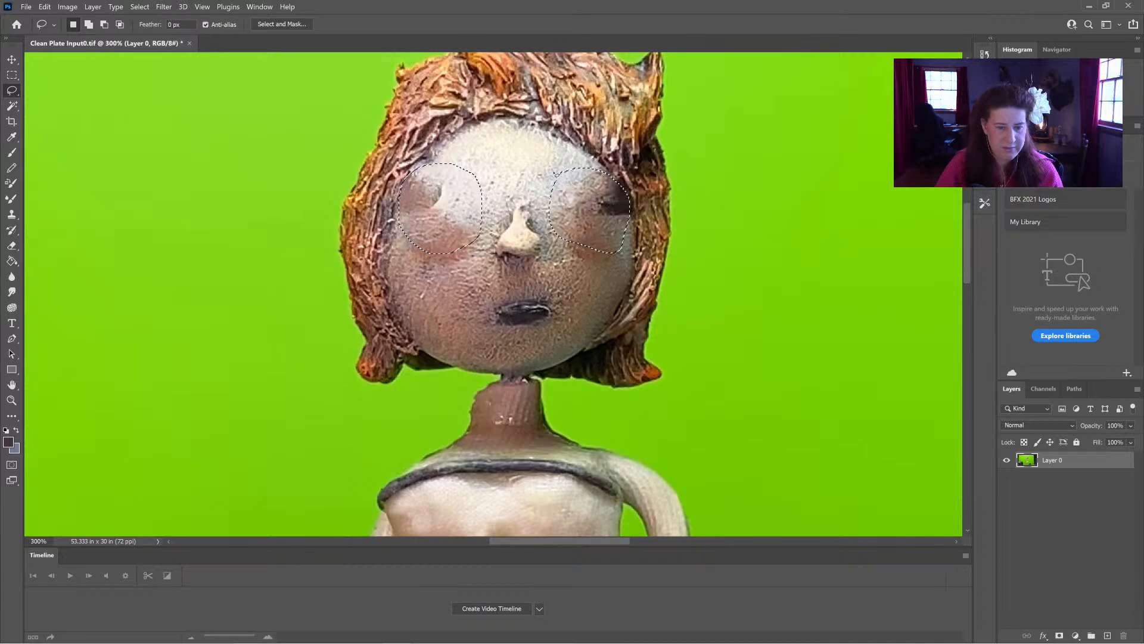
Blend away the dark remnants of both eyes with the Clone Stamp and Healing Brush, and heal out the mouth
key(s)
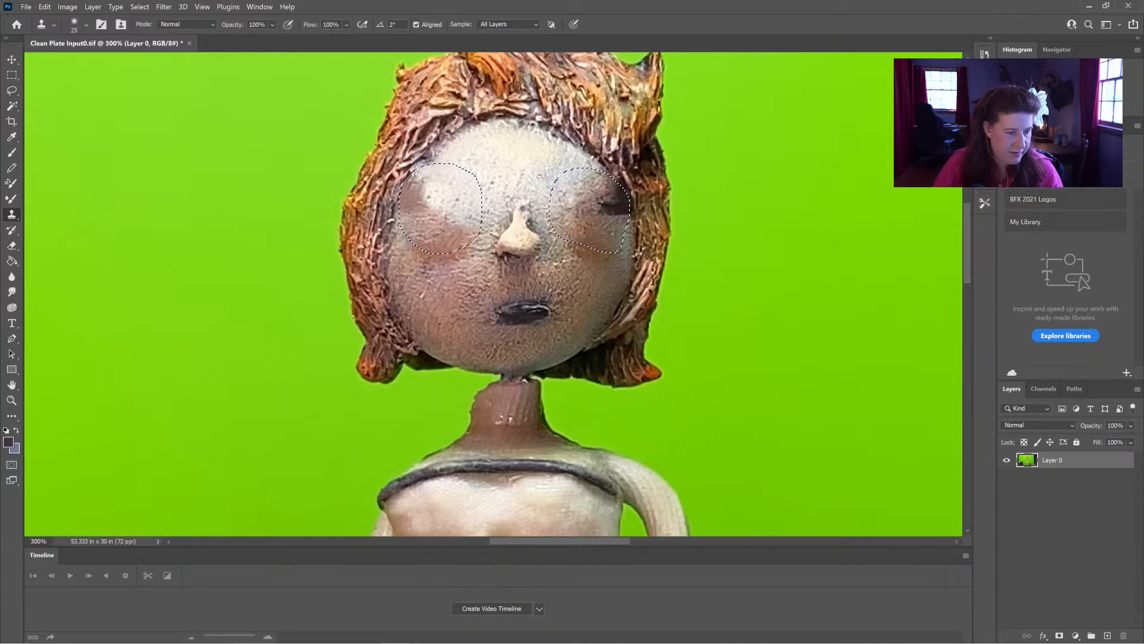
click(12, 416)
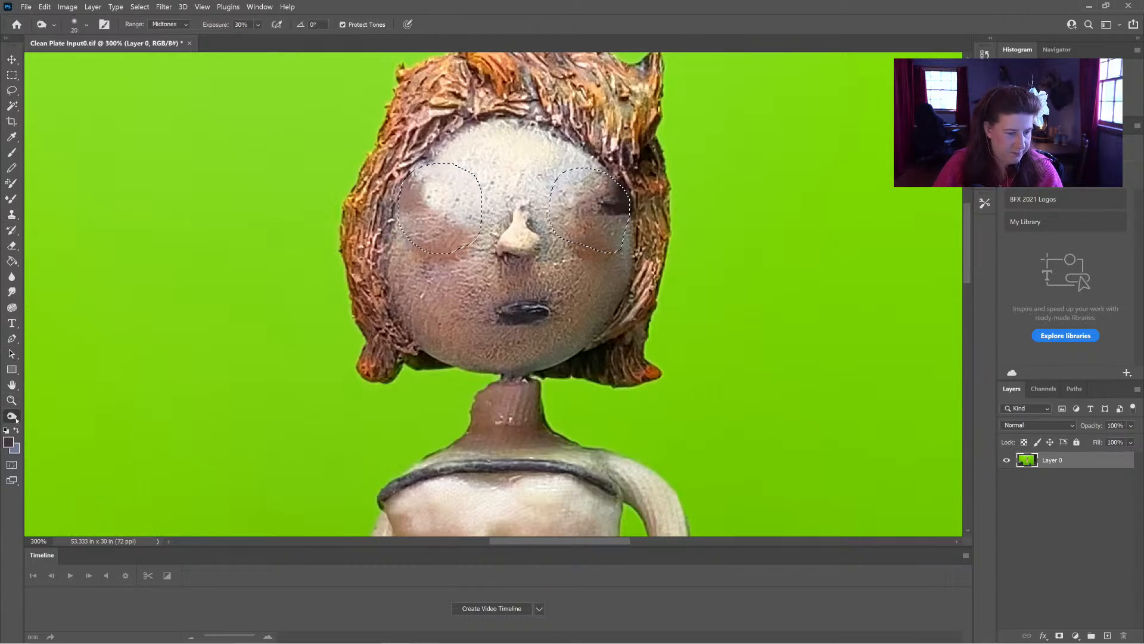
right_click(16, 420)
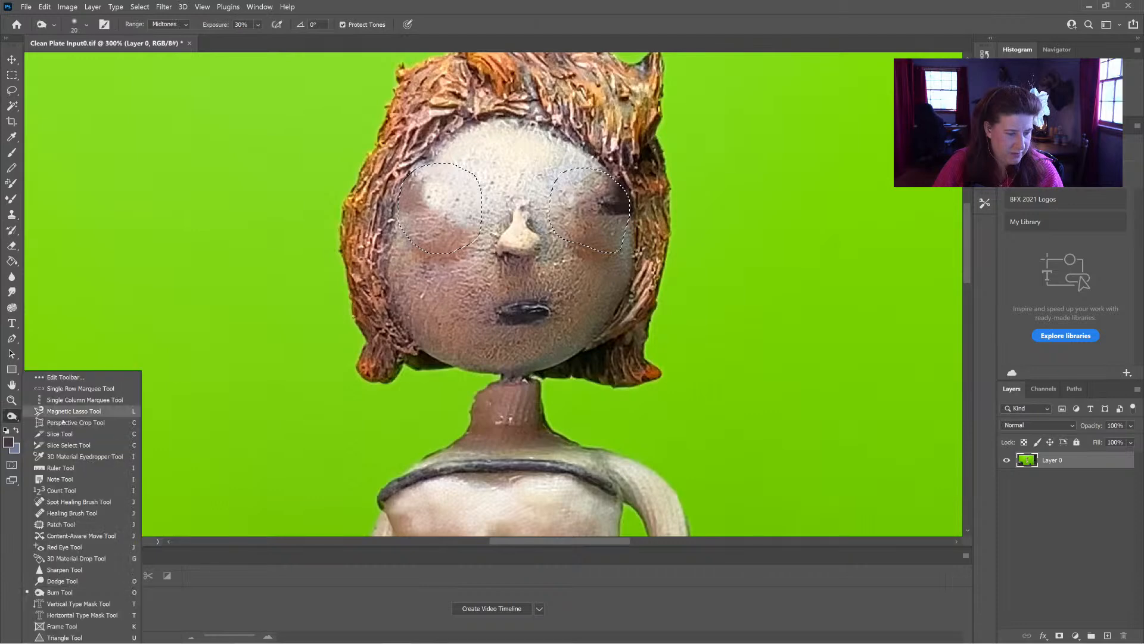
click(67, 512)
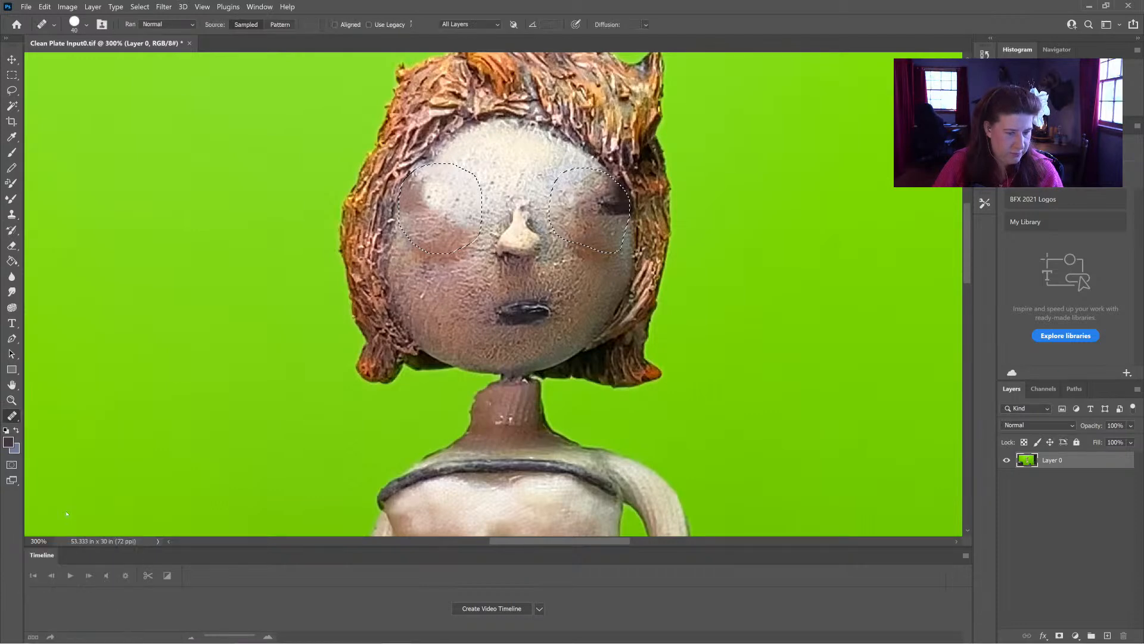
alt+click(461, 290)
drag(451, 215, 431, 194)
mouse_move(581, 207)
mouse_down()
mouse_move(603, 199)
mouse_move(595, 221)
mouse_move(577, 197)
mouse_move(577, 239)
mouse_move(596, 250)
mouse_move(575, 209)
mouse_move(569, 248)
mouse_move(588, 238)
mouse_move(588, 219)
mouse_move(603, 242)
mouse_move(590, 206)
mouse_up()
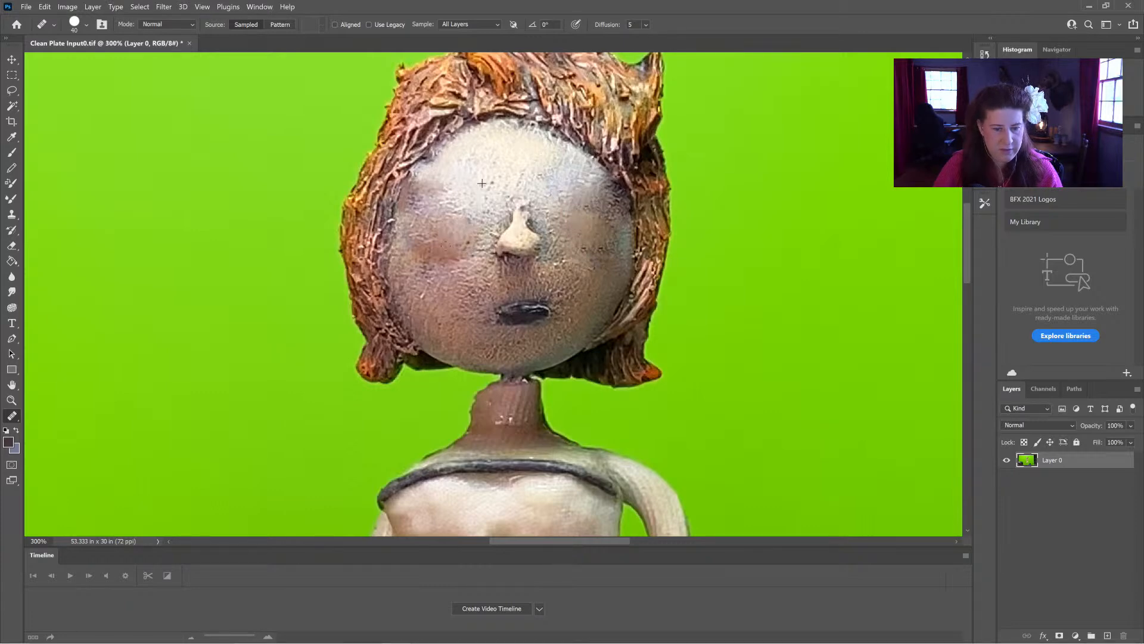
drag(551, 310, 512, 310)
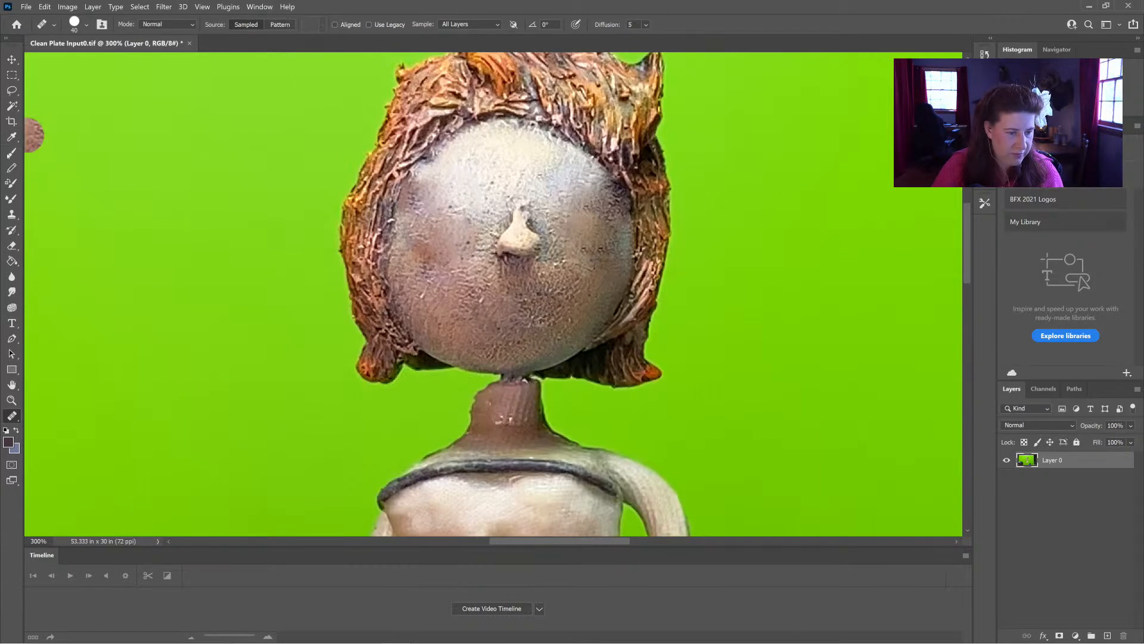
Sample a brown tone from the image and paint a curved closed-eye line on each side of the nose with the Brush
click(12, 153)
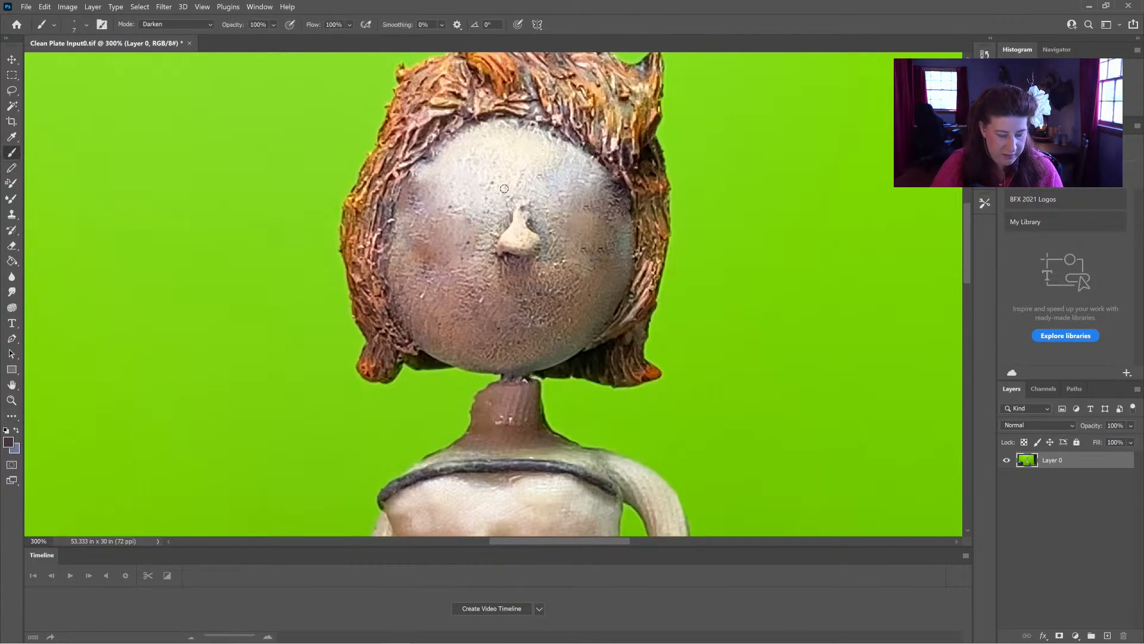
alt+click(478, 121)
mouse_move(425, 205)
mouse_down()
mouse_move(481, 209)
mouse_move(447, 219)
mouse_move(423, 205)
mouse_move(456, 223)
mouse_move(484, 205)
mouse_up()
drag(560, 211, 617, 206)
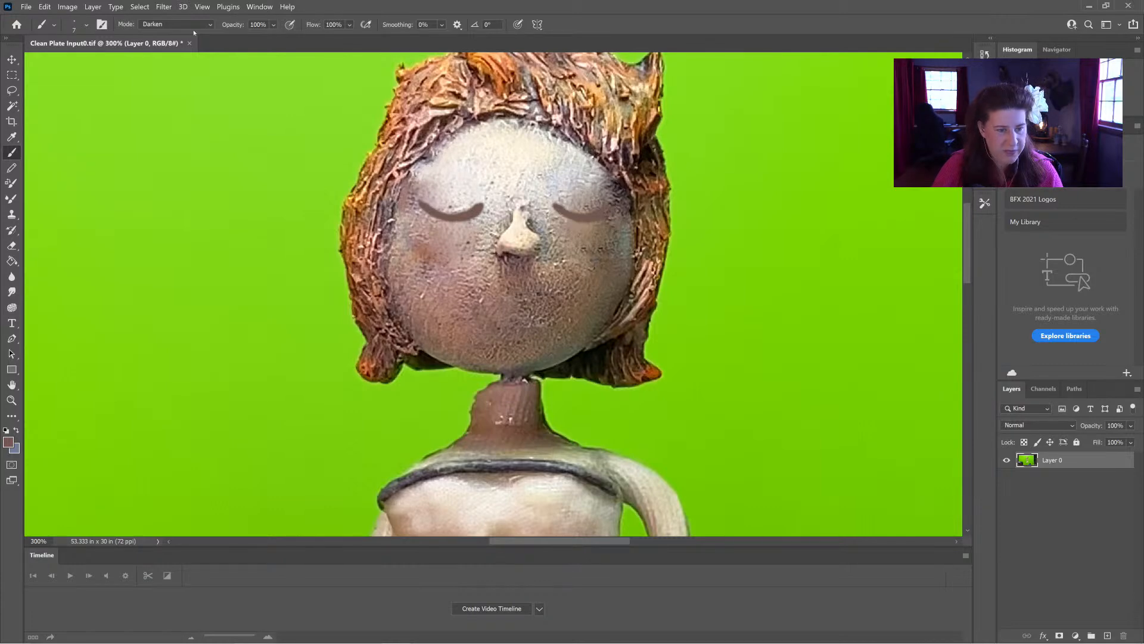
Set the brush mode to Multiply, darken both closed-eye lines, and paint a small dark mouth below the nose
click(177, 25)
click(181, 87)
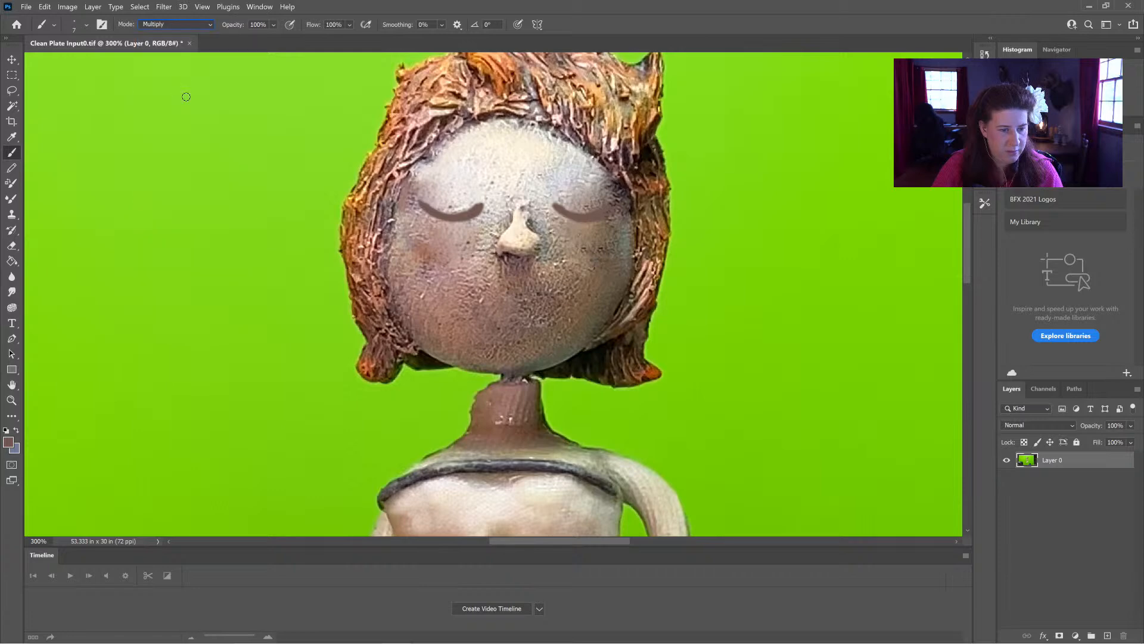
mouse_move(428, 210)
mouse_down()
mouse_move(482, 209)
mouse_move(472, 219)
mouse_up()
mouse_move(561, 213)
mouse_down()
mouse_move(613, 215)
mouse_move(585, 220)
mouse_up()
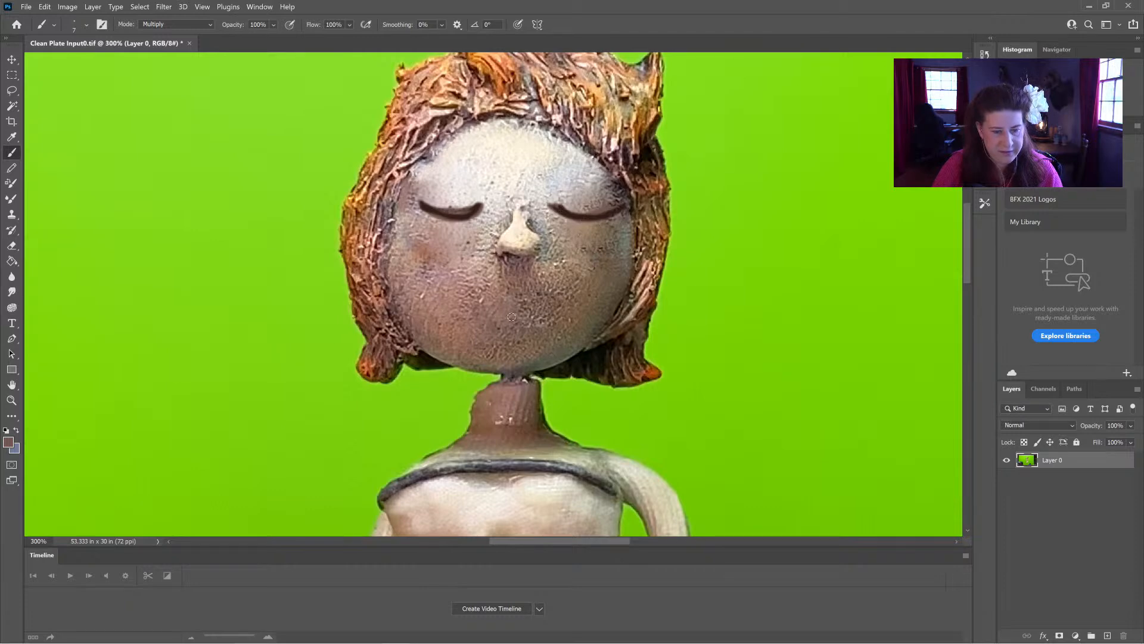
drag(507, 300, 515, 303)
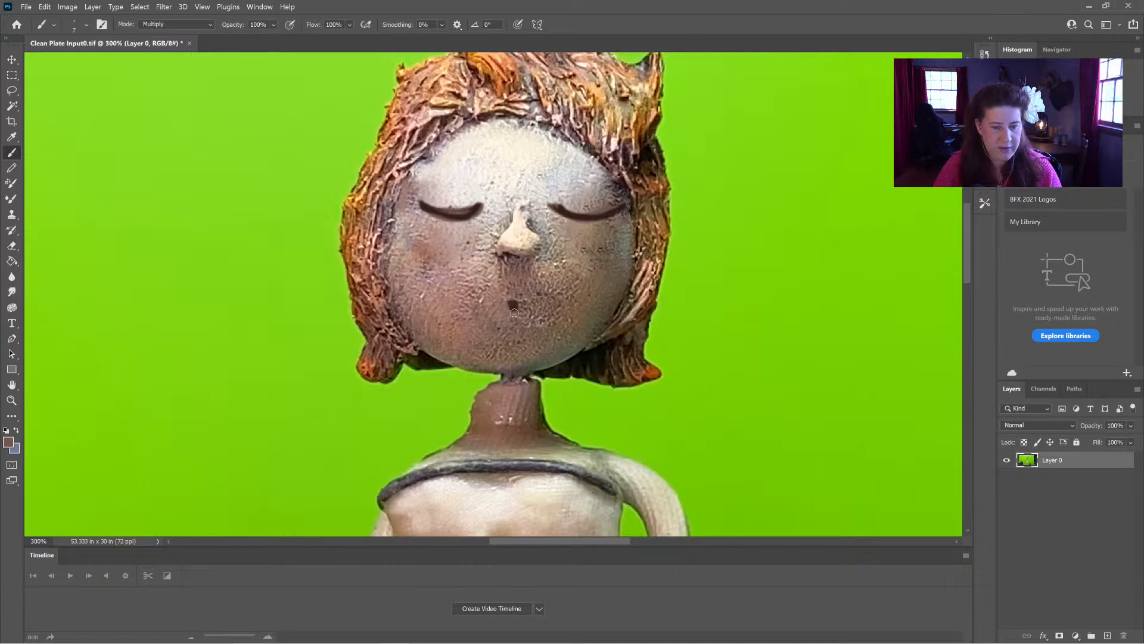
drag(506, 310, 525, 310)
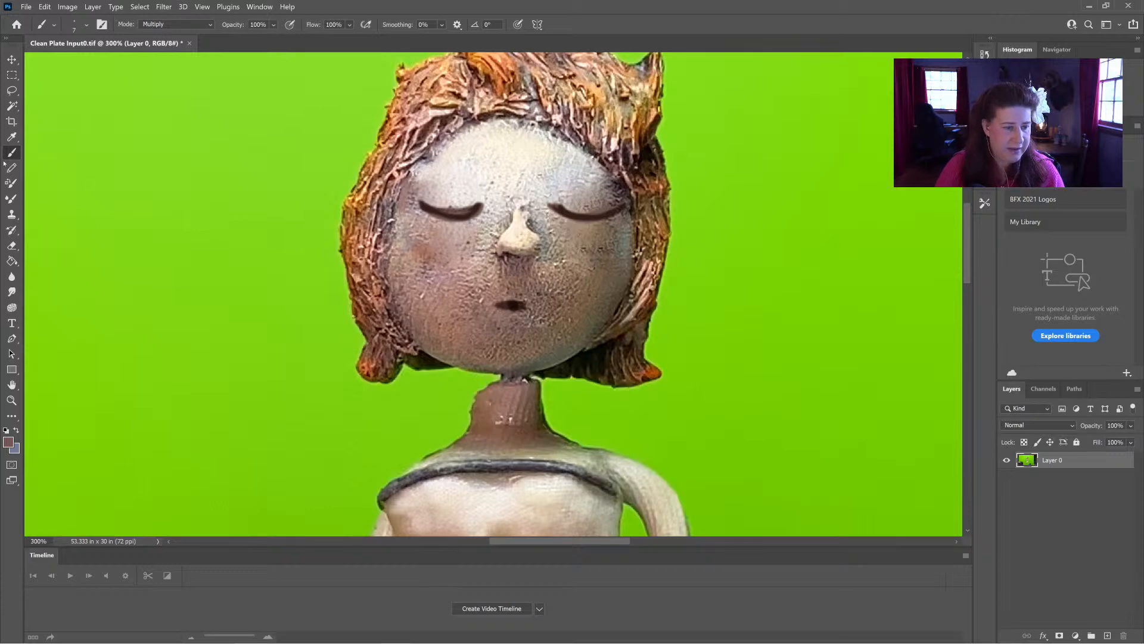
Lasso the whole face and apply a Perspective transform that narrows the chin, widens the forehead and extends the face slightly downward
click(11, 90)
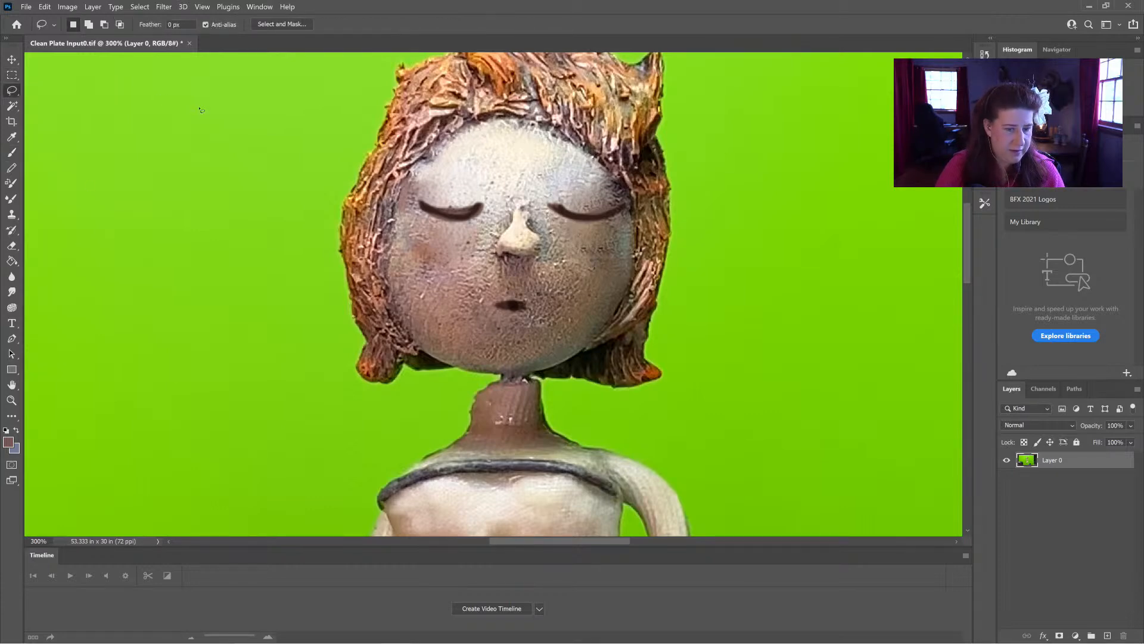
mouse_move(487, 122)
mouse_down()
mouse_move(633, 174)
mouse_move(640, 222)
mouse_move(621, 327)
mouse_move(590, 356)
mouse_move(544, 374)
mouse_move(462, 373)
mouse_up()
mouse_move(386, 267)
mouse_down()
mouse_move(447, 146)
mouse_move(482, 123)
mouse_up()
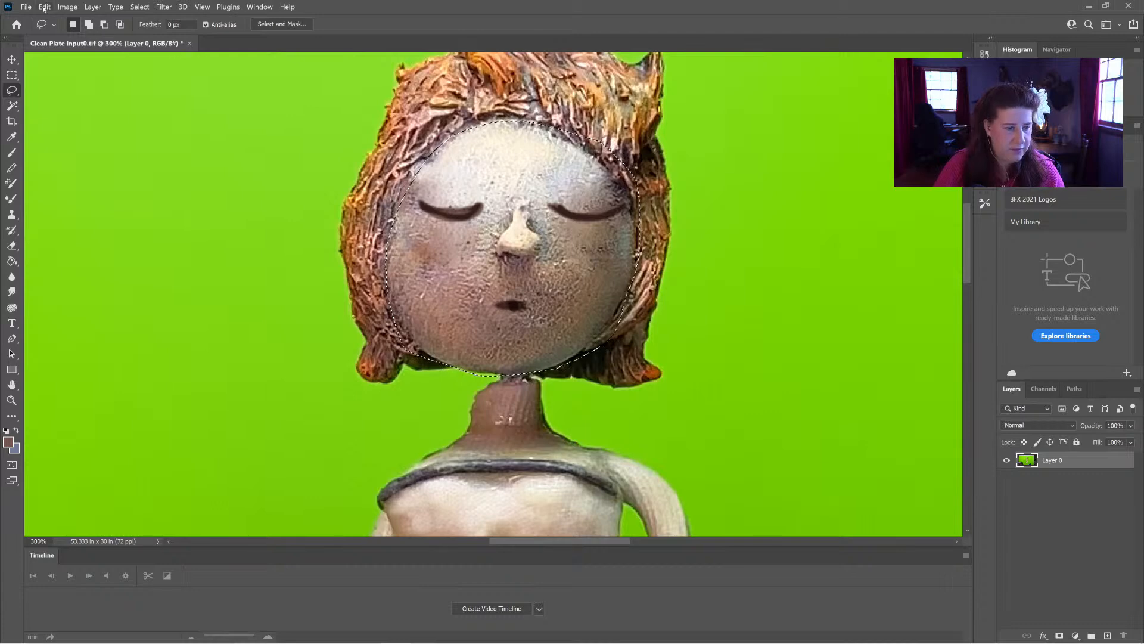
click(44, 6)
mouse_move(107, 261)
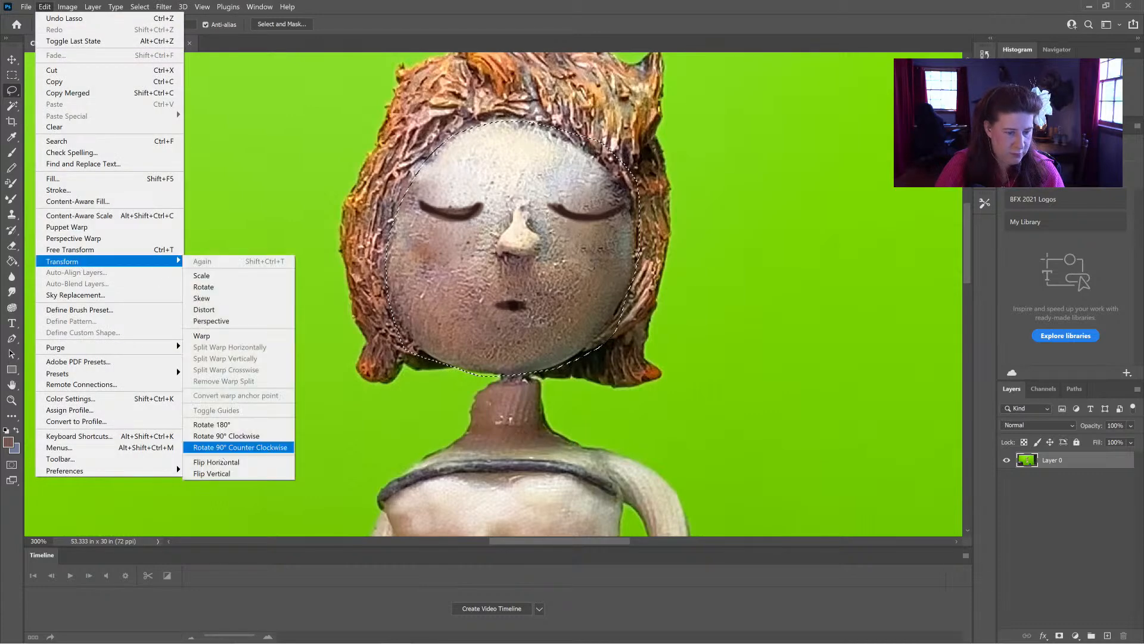
click(211, 321)
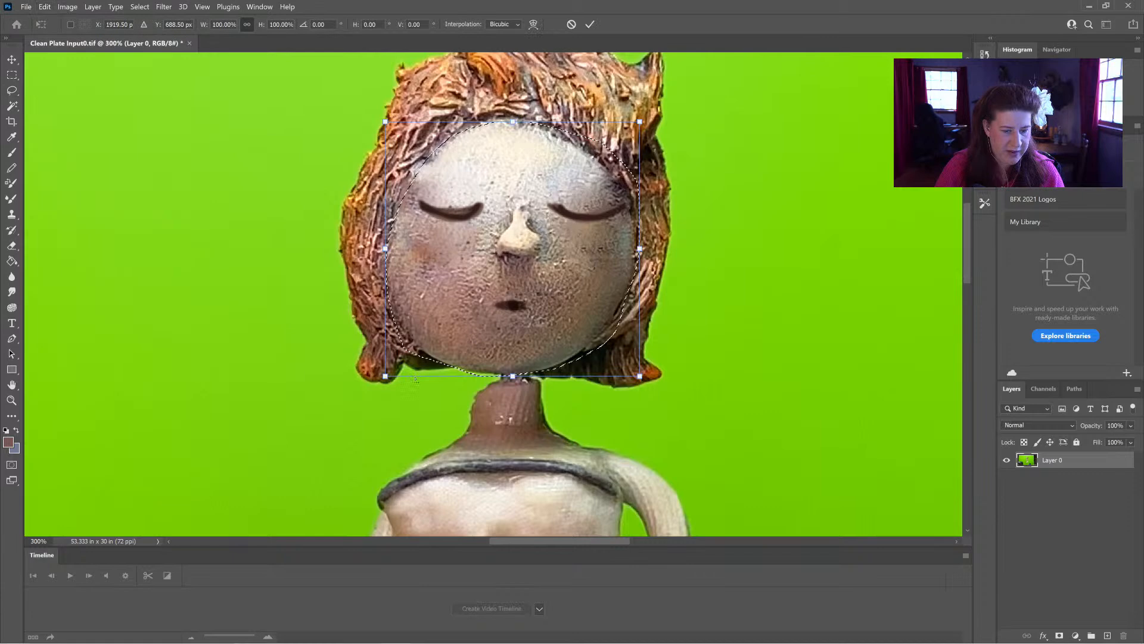
drag(386, 376, 414, 376)
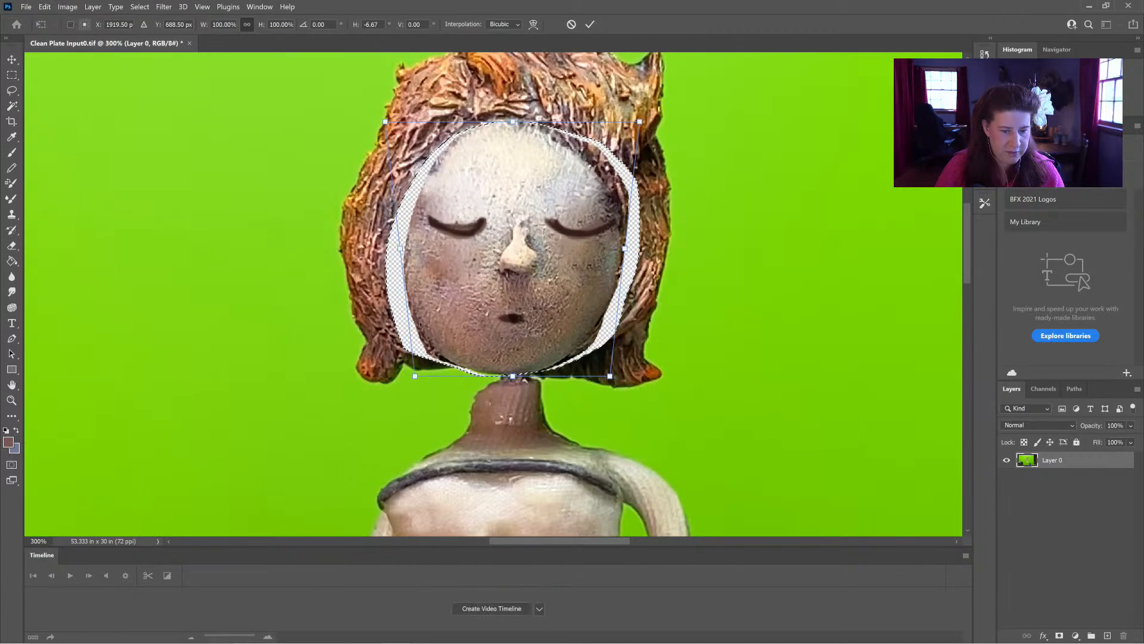
drag(385, 122, 359, 122)
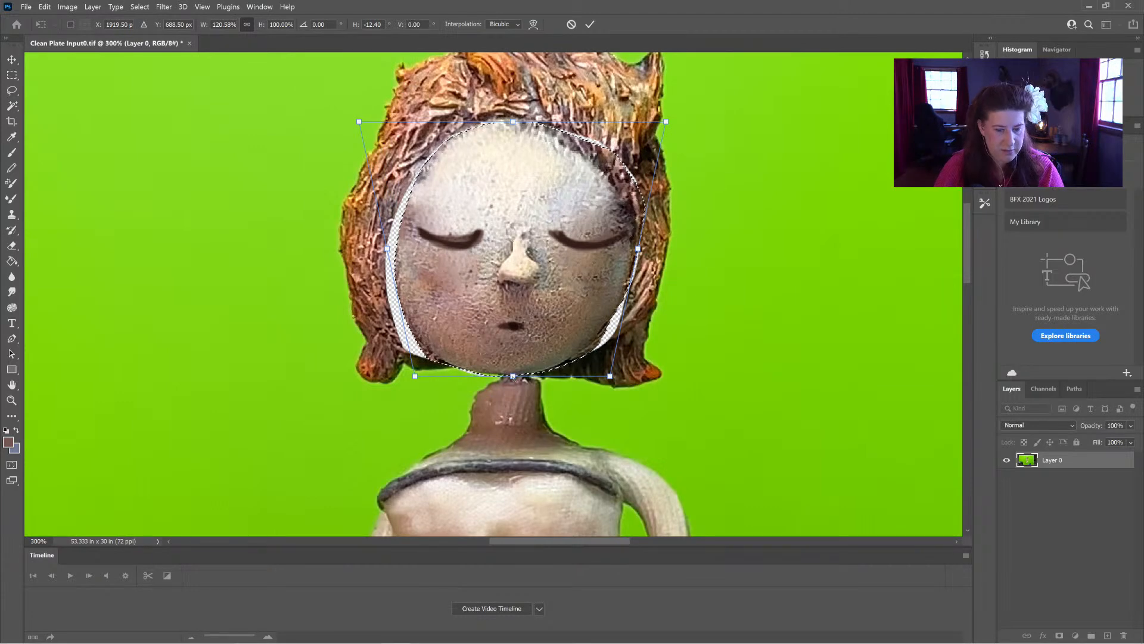
drag(512, 376, 512, 390)
key(Return)
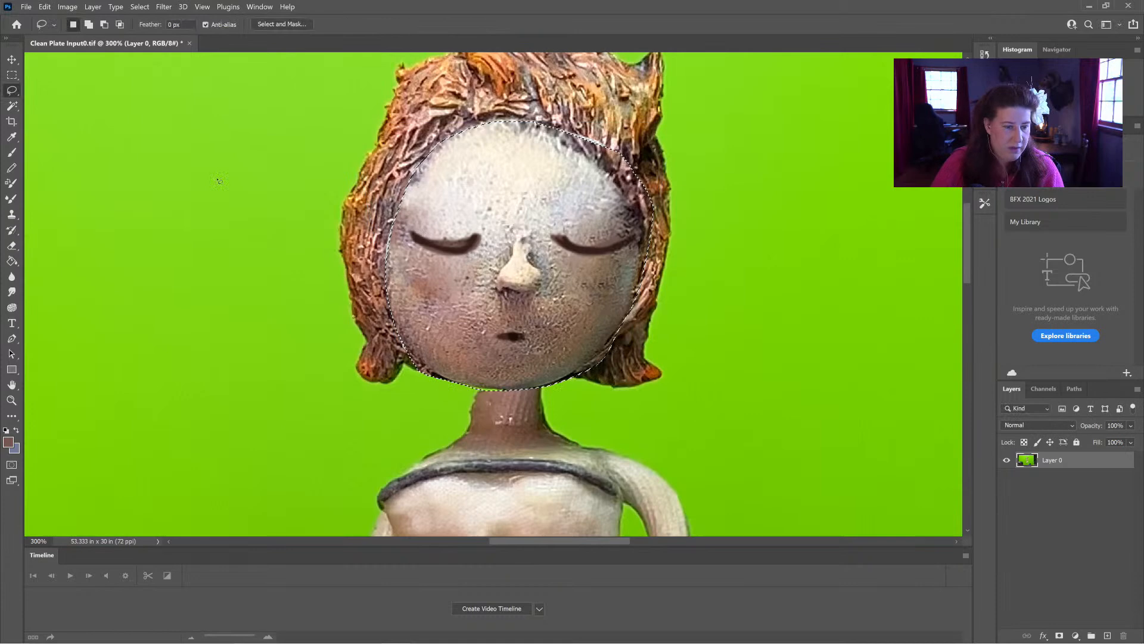
Shade the edges of both cheeks and the jaw with an enlarged Multiply brush inside the face selection, then deselect
click(14, 153)
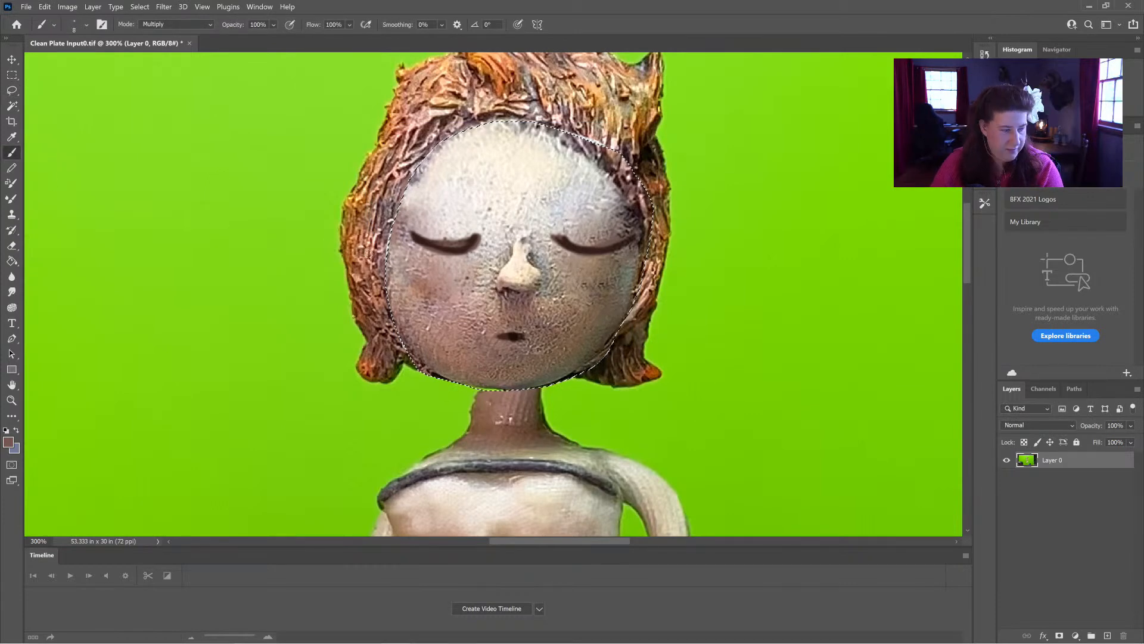
key(bracketright)
key(bracketright)
key(bracketright)
key(bracketright)
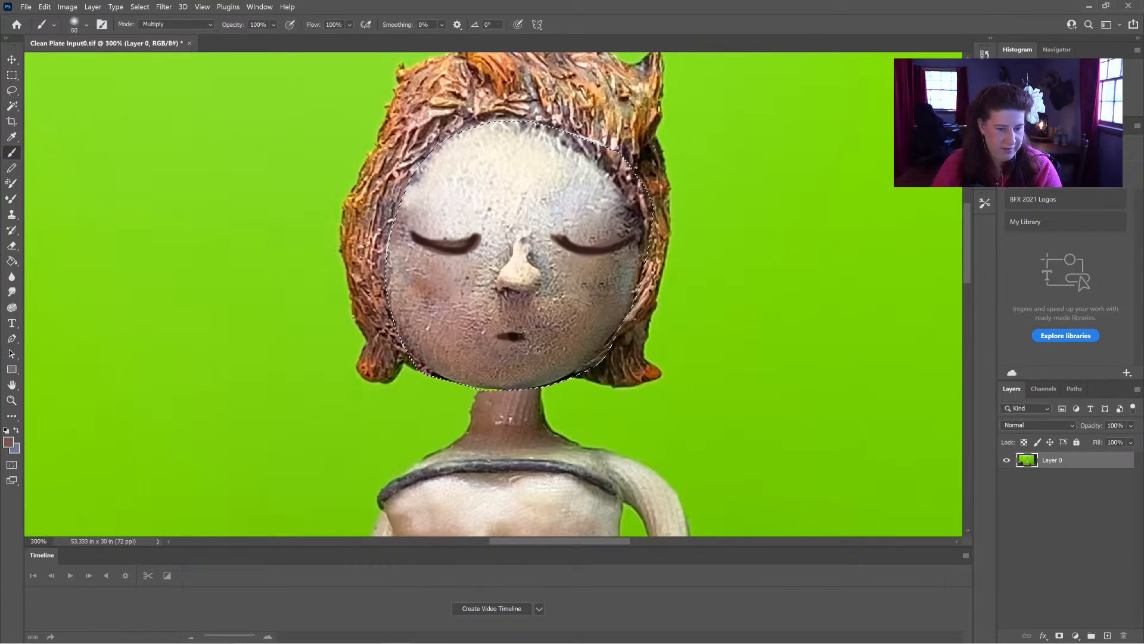
mouse_move(397, 298)
mouse_down()
mouse_move(396, 334)
mouse_move(408, 244)
mouse_move(441, 370)
mouse_up()
mouse_move(632, 256)
mouse_down()
mouse_move(596, 357)
mouse_move(582, 364)
mouse_up()
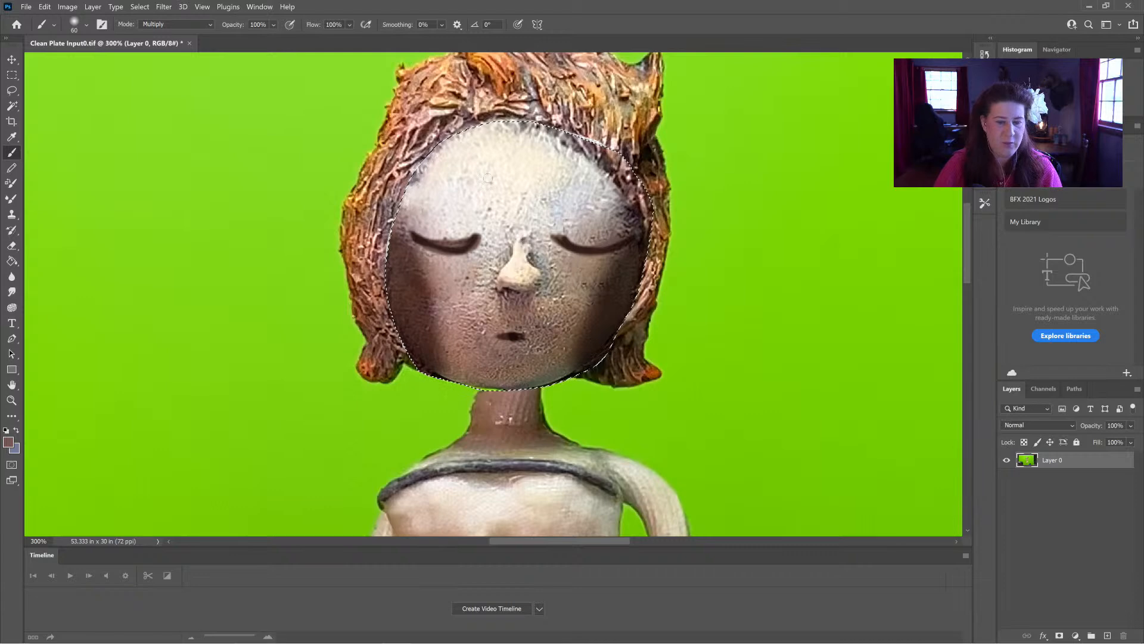
key(ctrl+d)
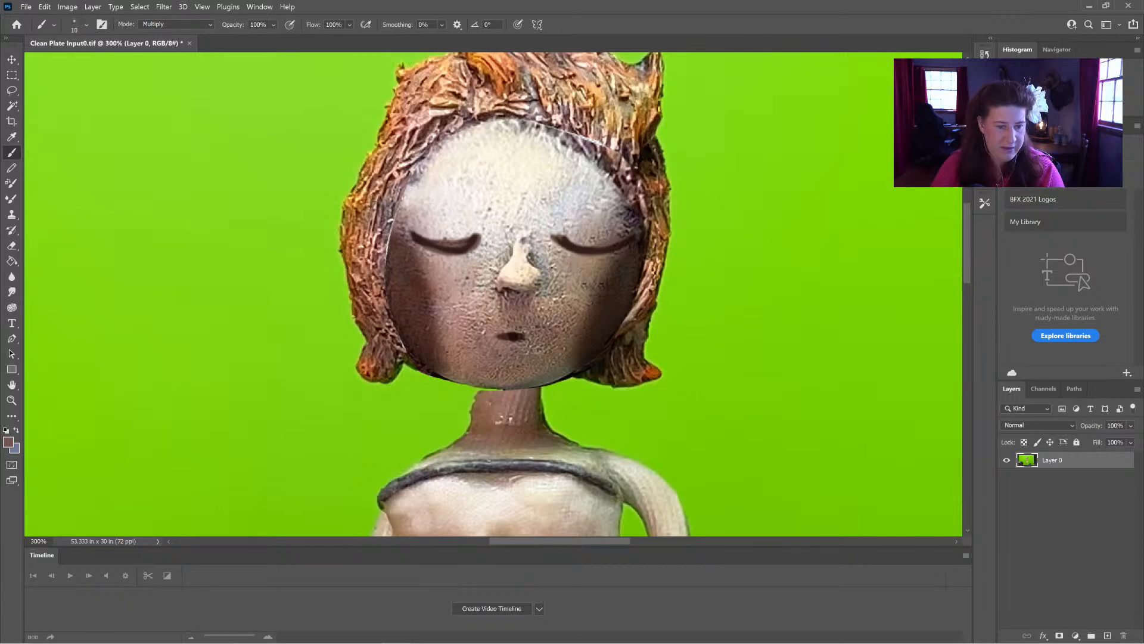
Lower the brush opacity to 13%, paint soft shadows around both closed eyes, and save the clean plate
click(274, 25)
drag(307, 40, 256, 39)
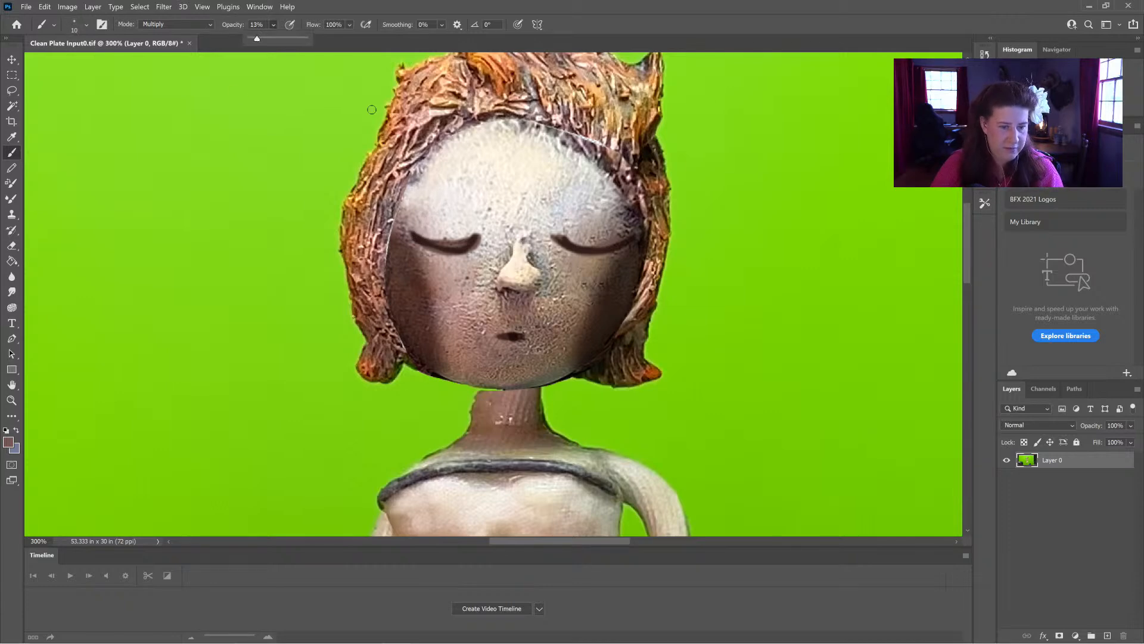
click(453, 207)
mouse_move(454, 207)
mouse_down()
mouse_move(476, 229)
mouse_move(474, 214)
mouse_move(443, 202)
mouse_move(423, 216)
mouse_move(471, 209)
mouse_move(480, 244)
mouse_move(470, 212)
mouse_move(431, 213)
mouse_move(418, 248)
mouse_move(445, 279)
mouse_move(436, 278)
mouse_move(474, 267)
mouse_move(456, 284)
mouse_move(489, 235)
mouse_move(468, 198)
mouse_move(408, 224)
mouse_move(459, 209)
mouse_move(442, 290)
mouse_up()
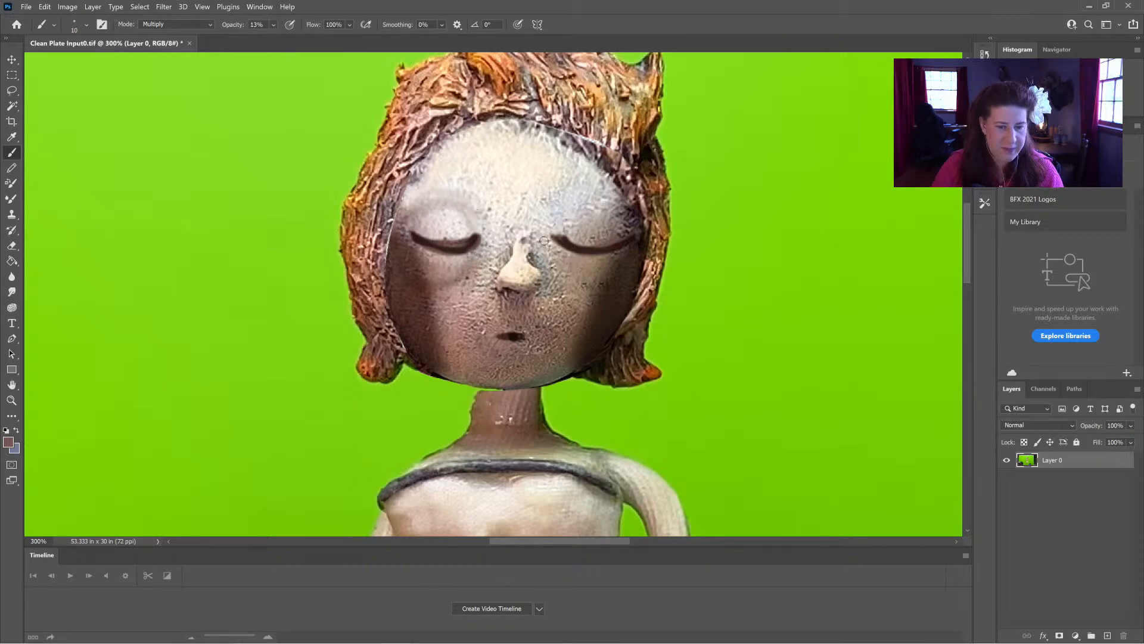
drag(554, 222, 575, 229)
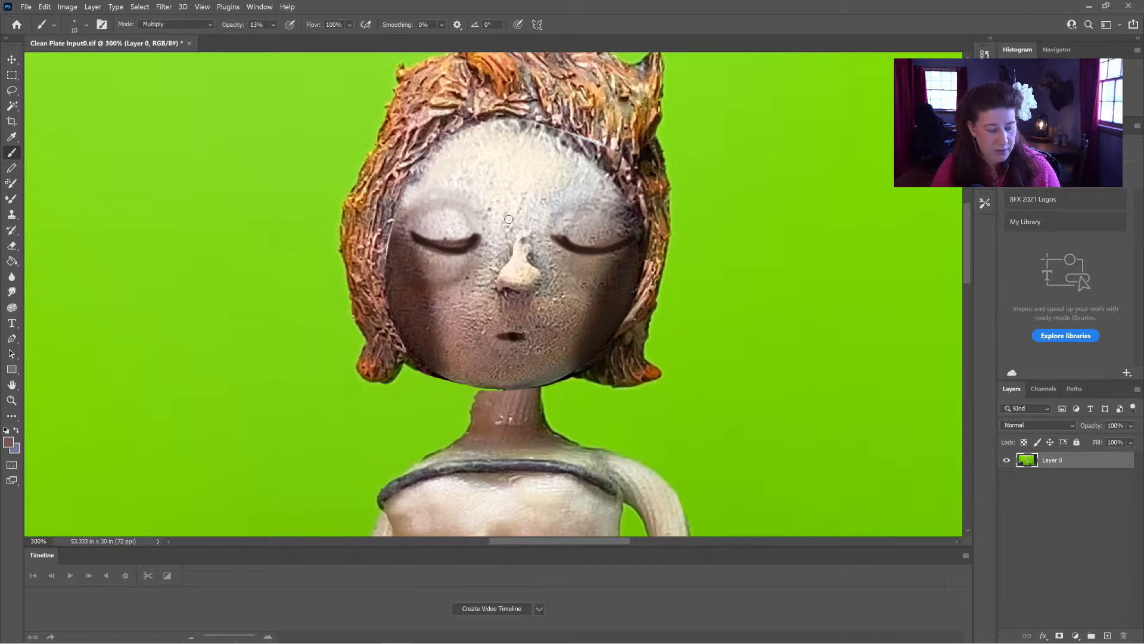
key(ctrl+s)
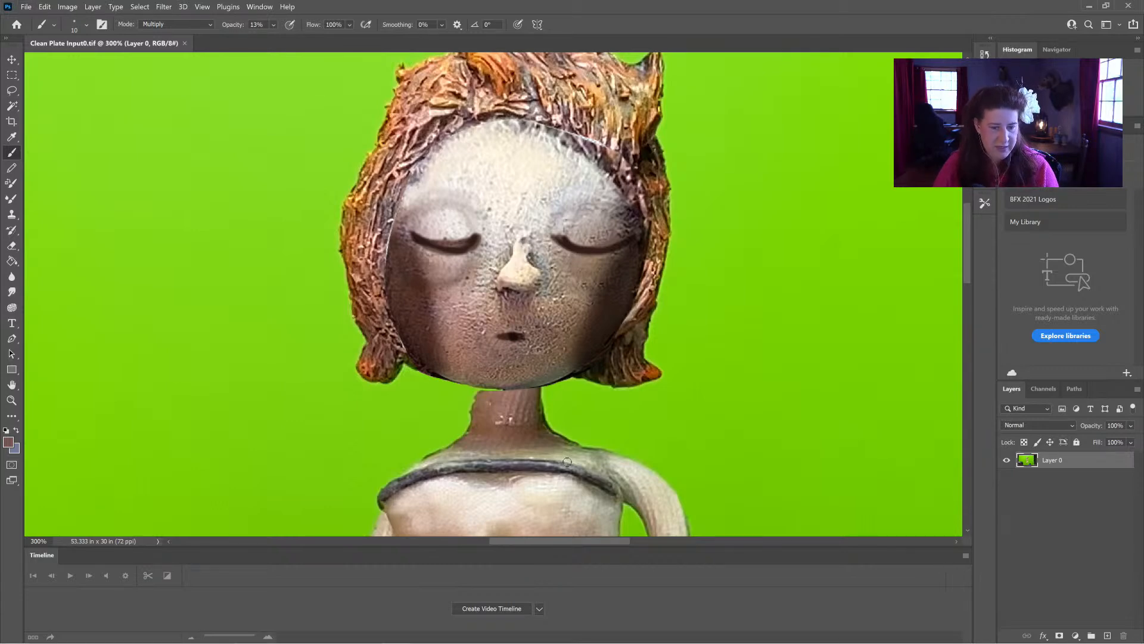
Switch to Mocha Pro and expand Layer 1's planar surface to fill the entire frame
key(alt+Tab)
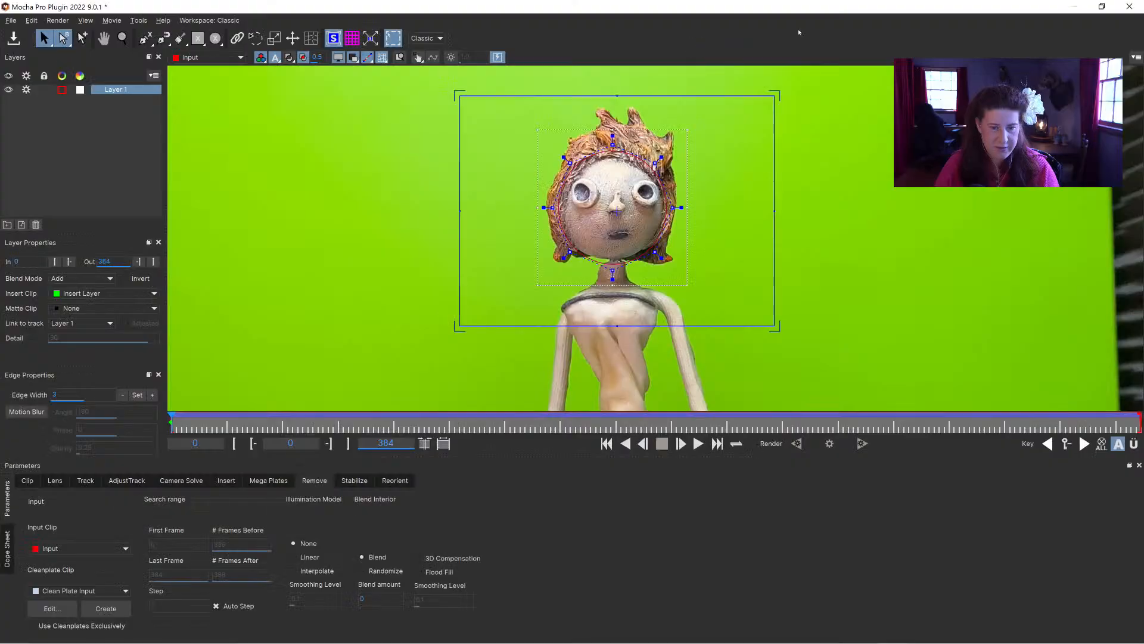
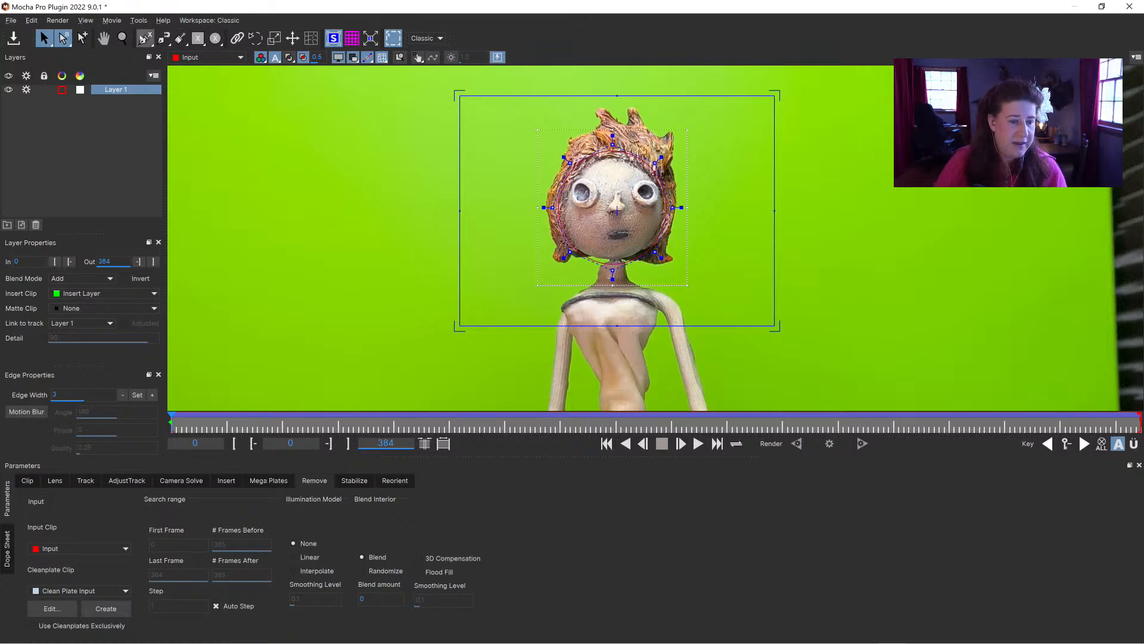
click(122, 38)
scroll(529, 130, down, 2)
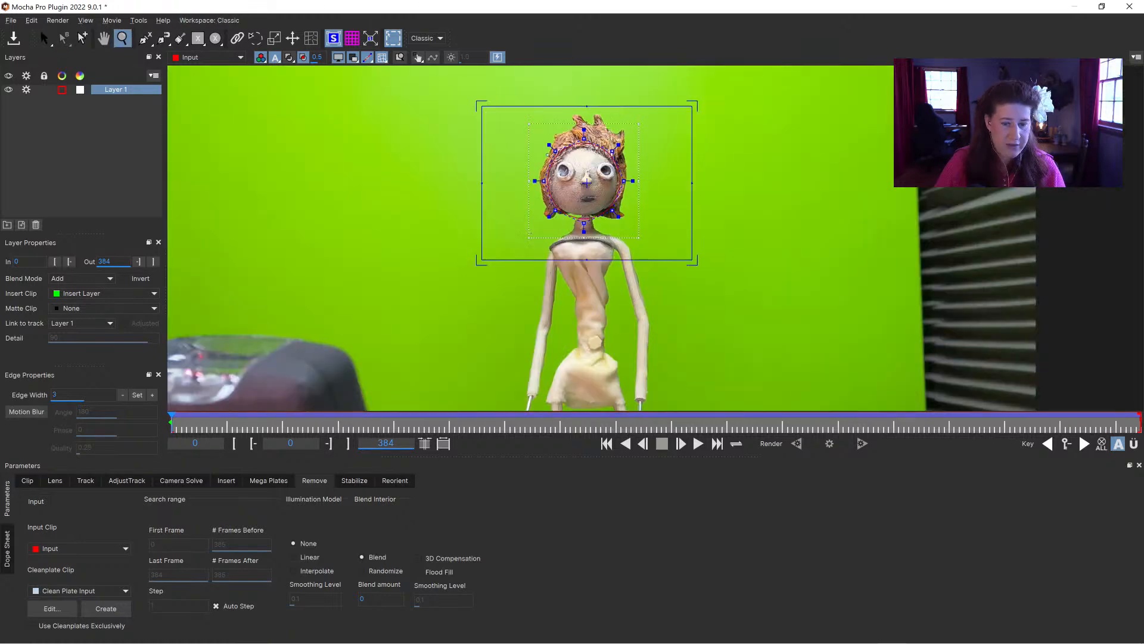
scroll(536, 149, down, 2)
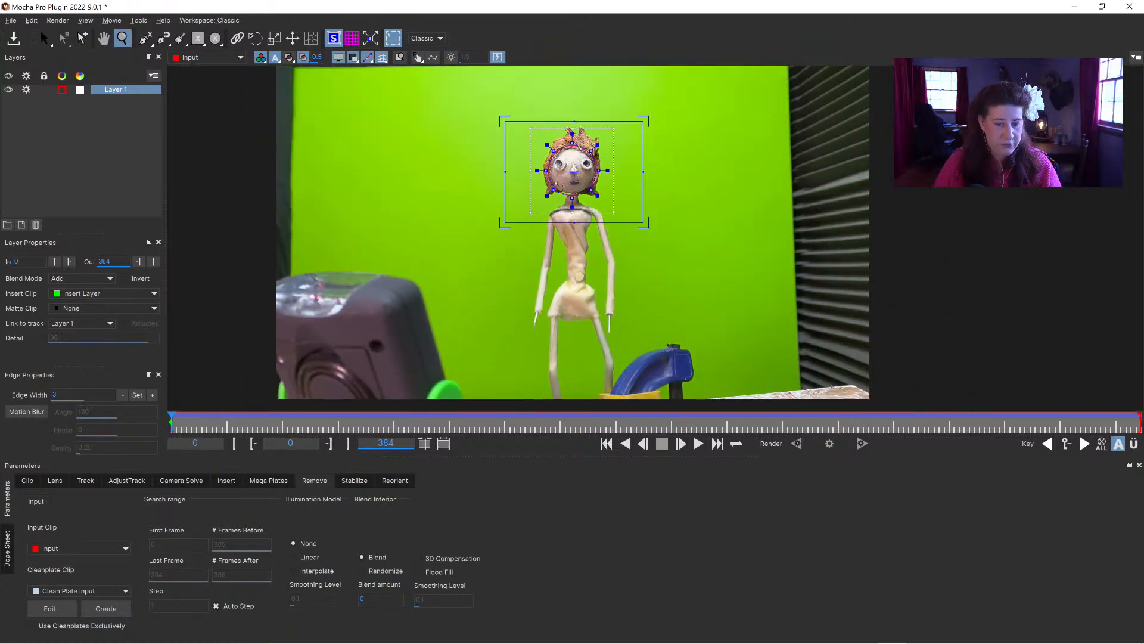
scroll(569, 149, down, 1)
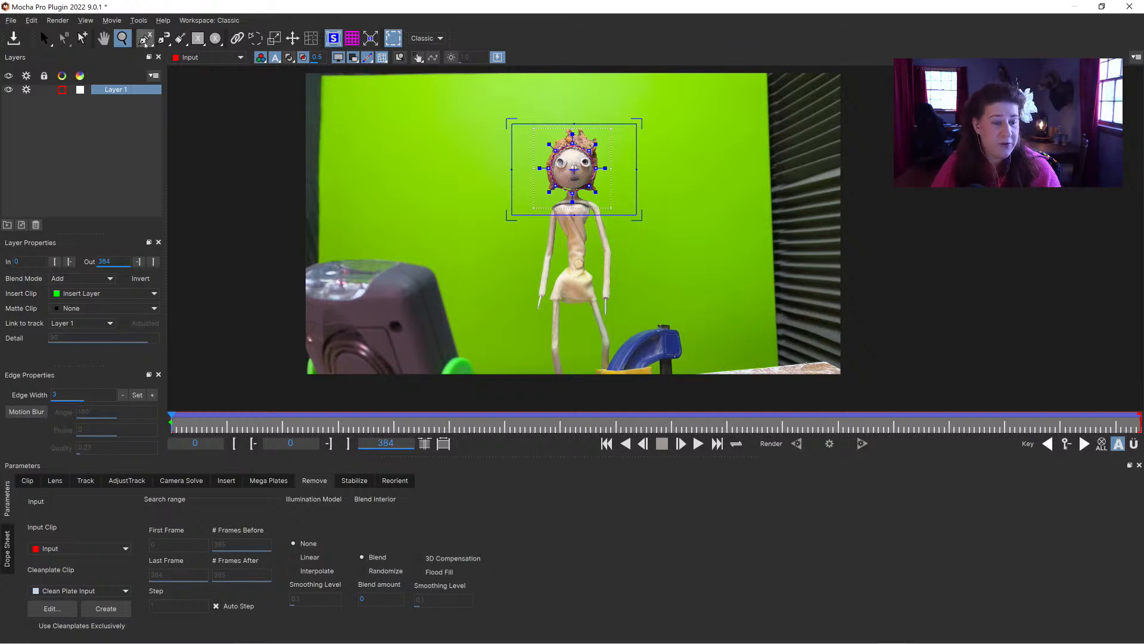
click(106, 39)
drag(429, 138, 456, 152)
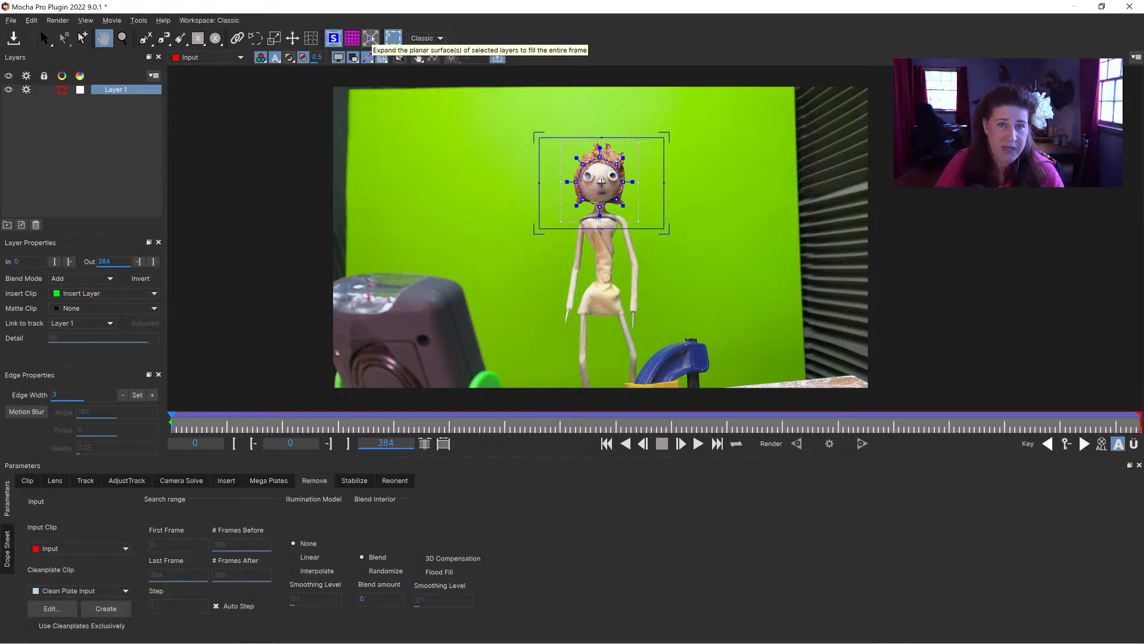
click(370, 38)
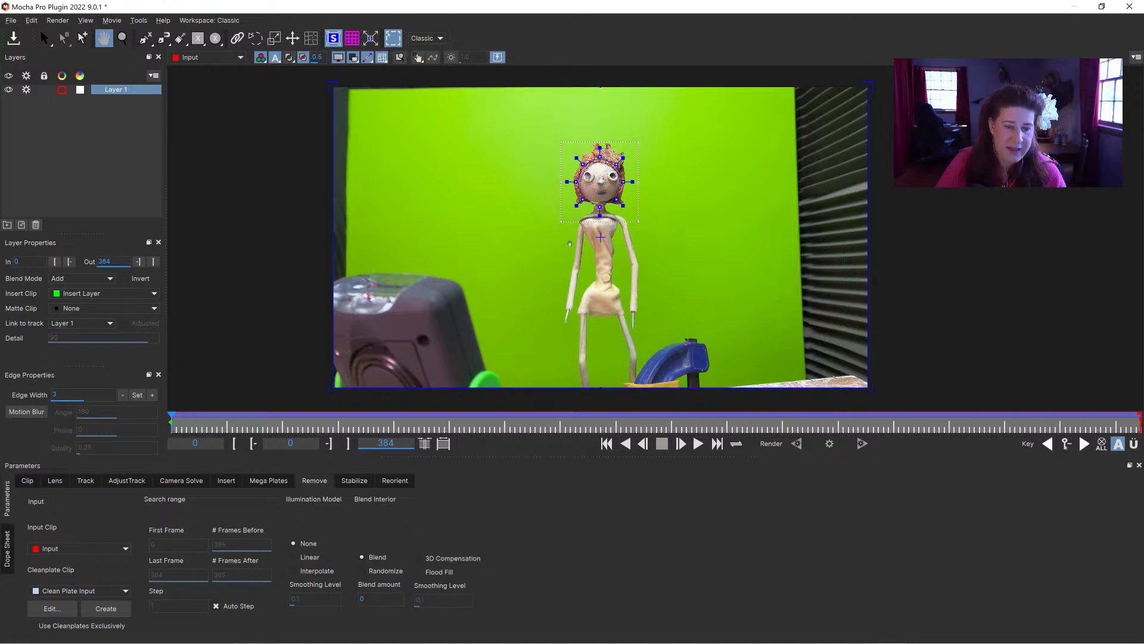
Scrub and play through the clip to check how the full-frame planar surface follows the puppet's head
drag(174, 422, 528, 425)
drag(692, 414, 256, 430)
drag(195, 390, 190, 392)
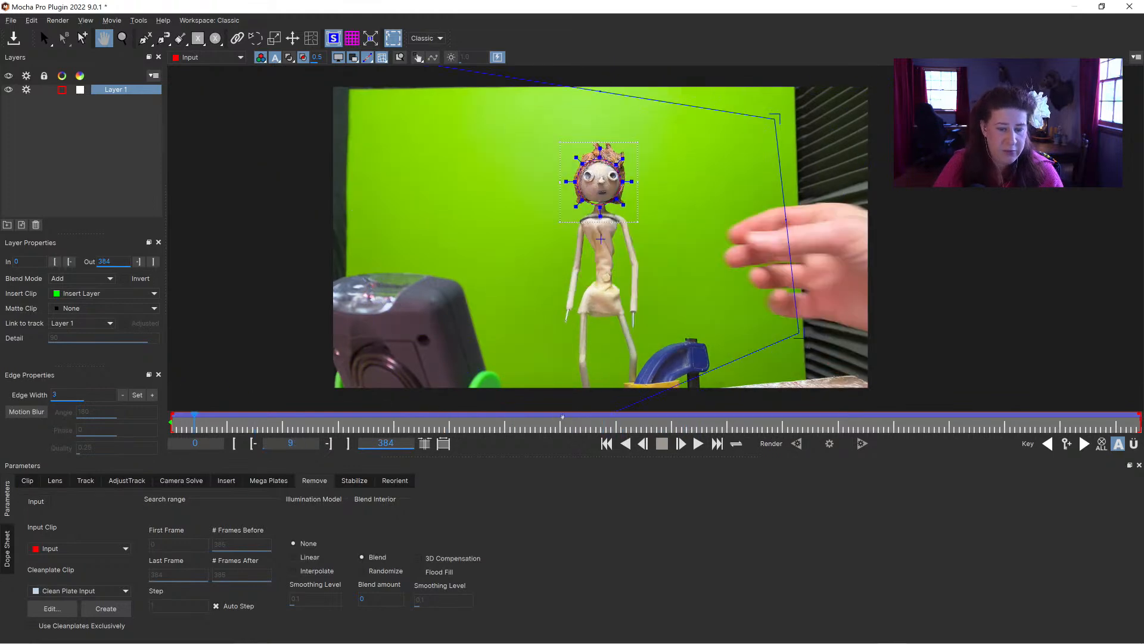
click(697, 443)
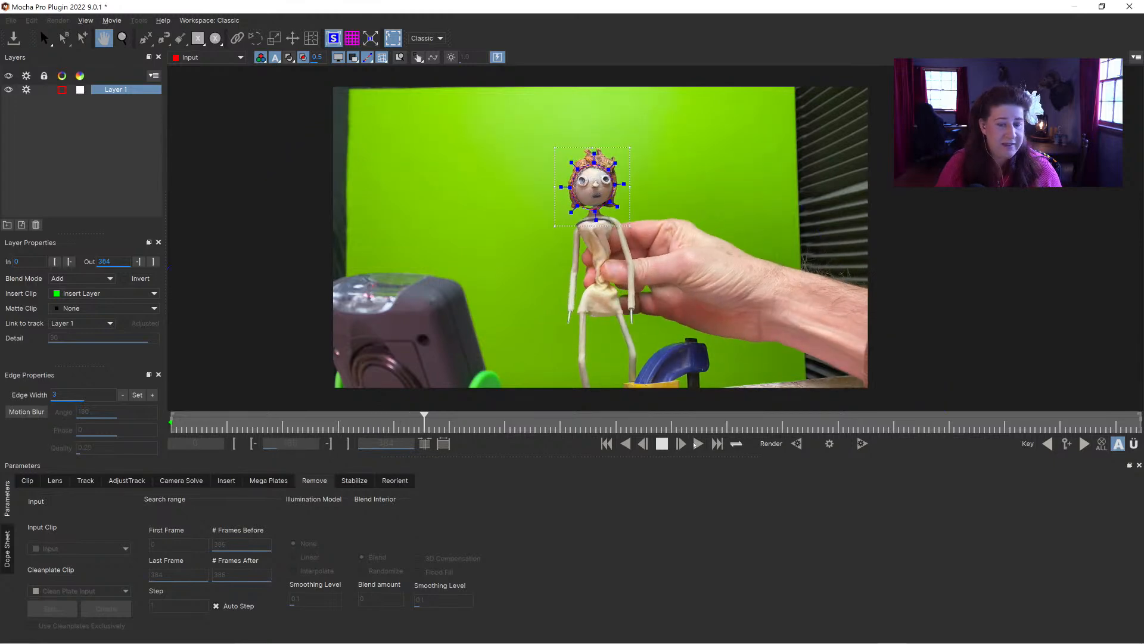
key(space)
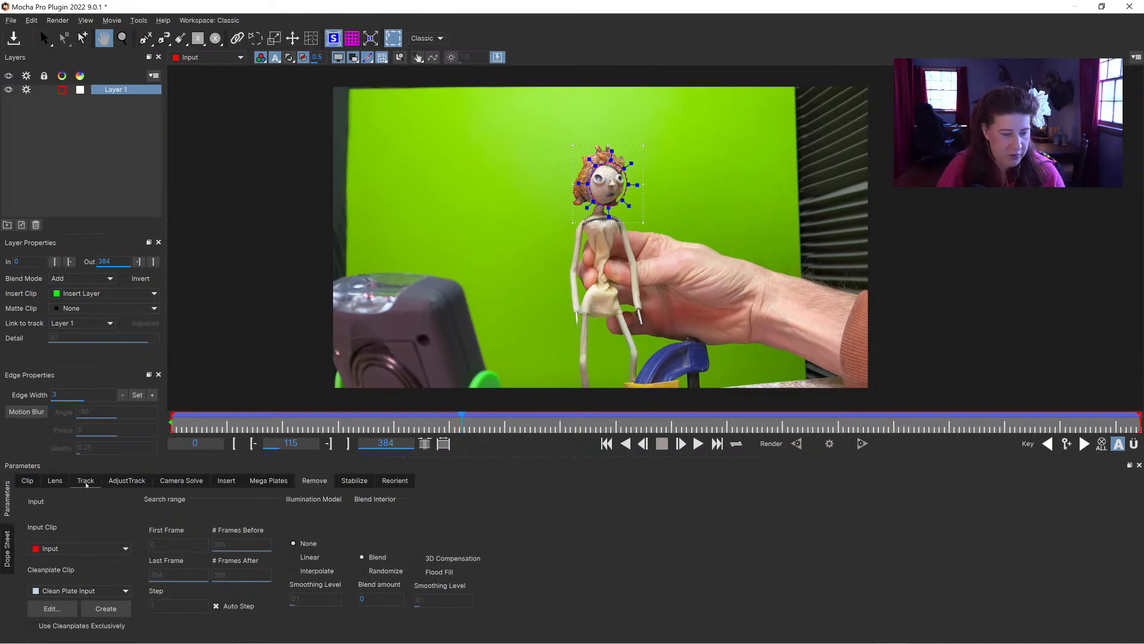
Copy Layer 1's tracking data to the clipboard in the After Effects CC Power Pin format
click(85, 480)
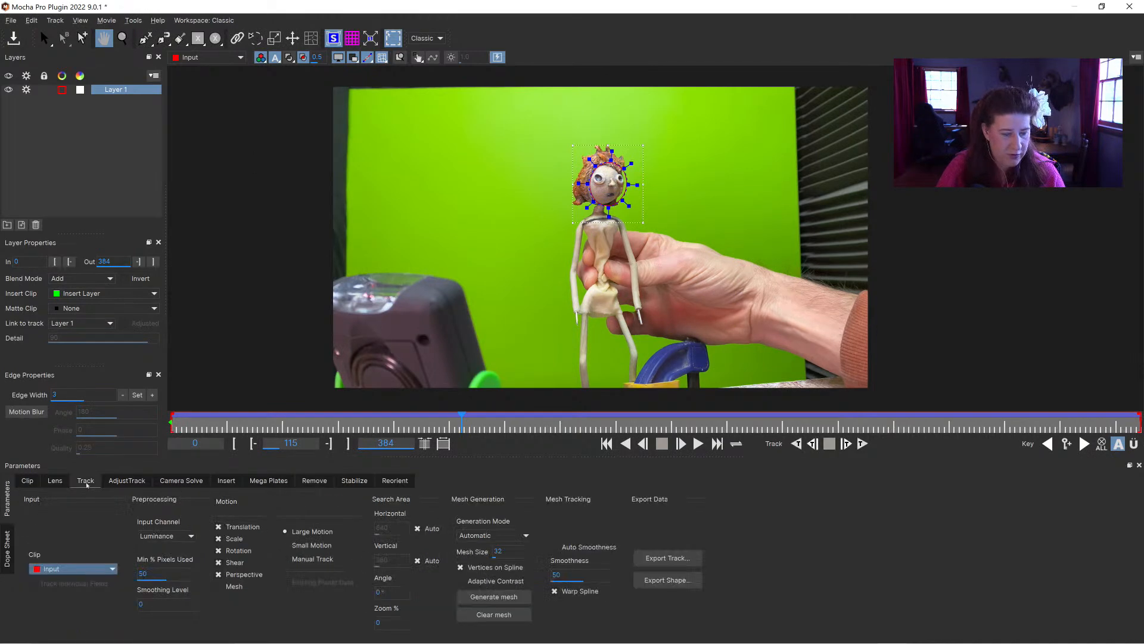
click(667, 558)
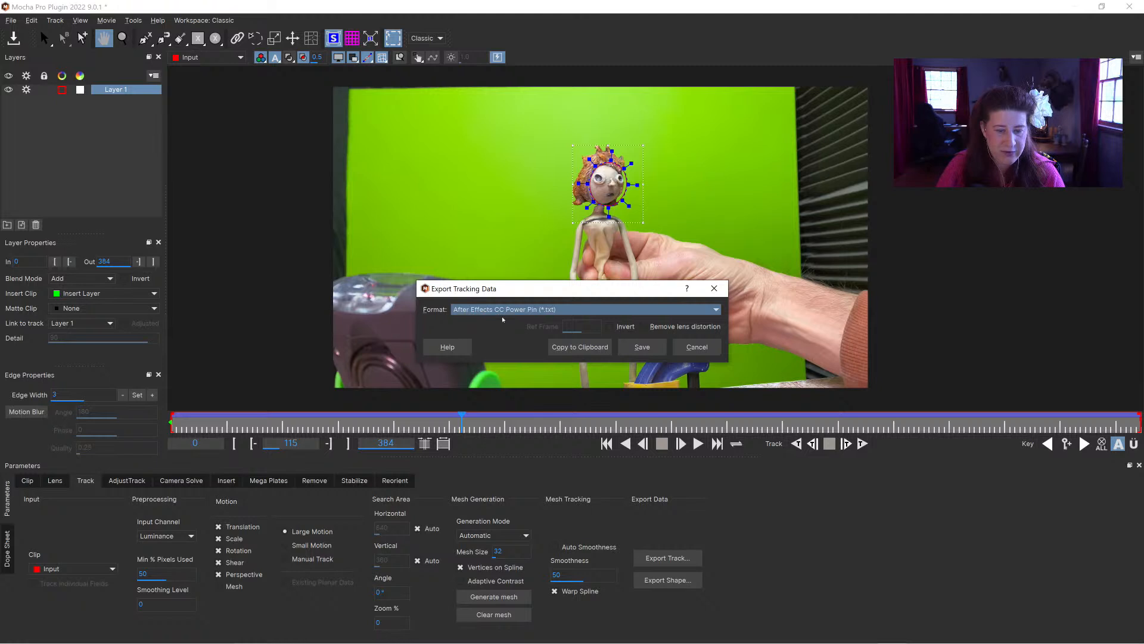
click(567, 347)
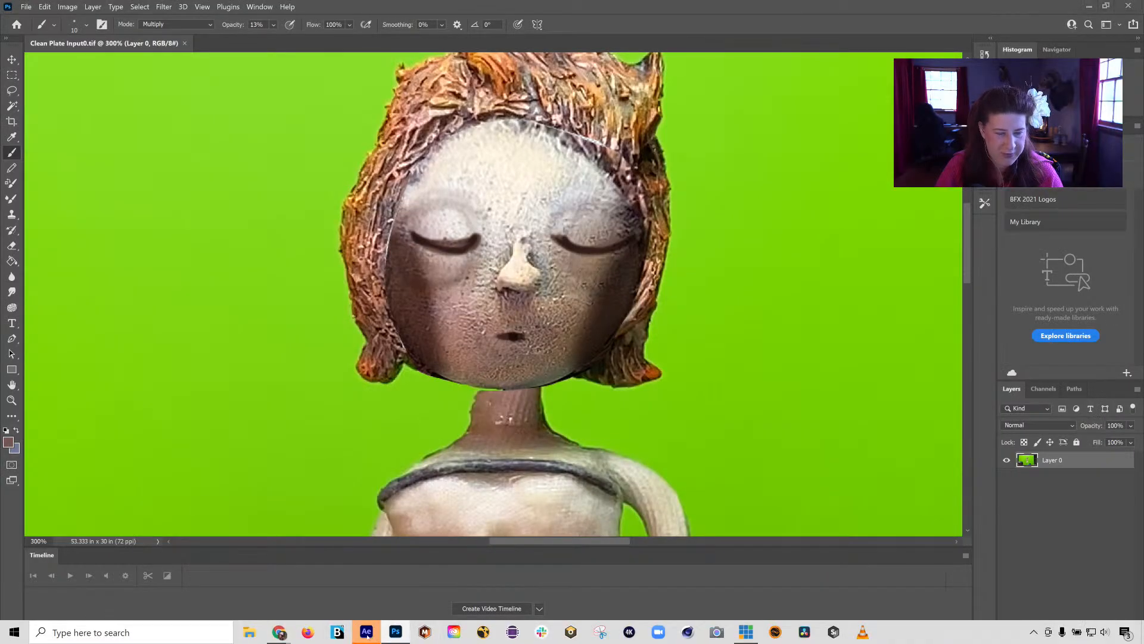
Switch to After Effects and paste the tracking data onto the topmost facial-features layer
click(366, 632)
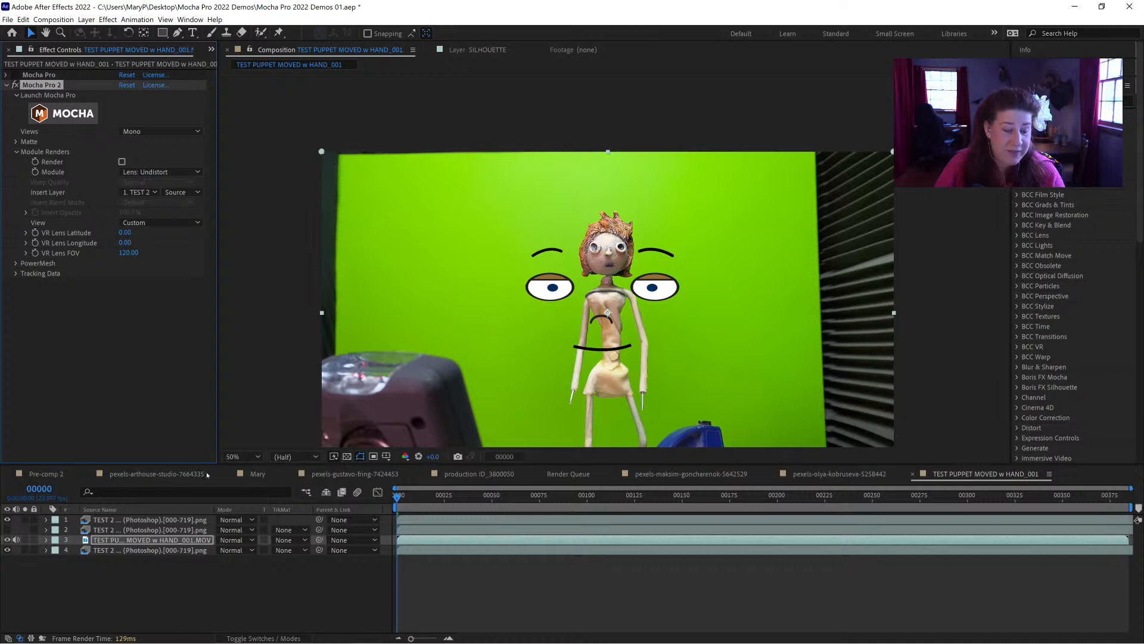
click(75, 524)
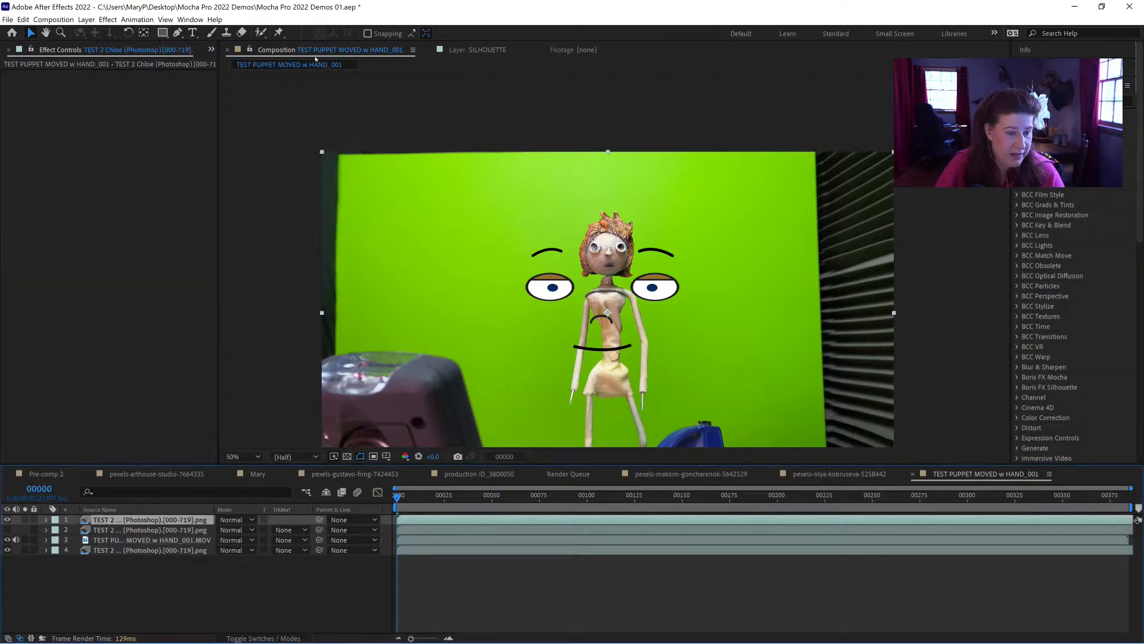
click(22, 19)
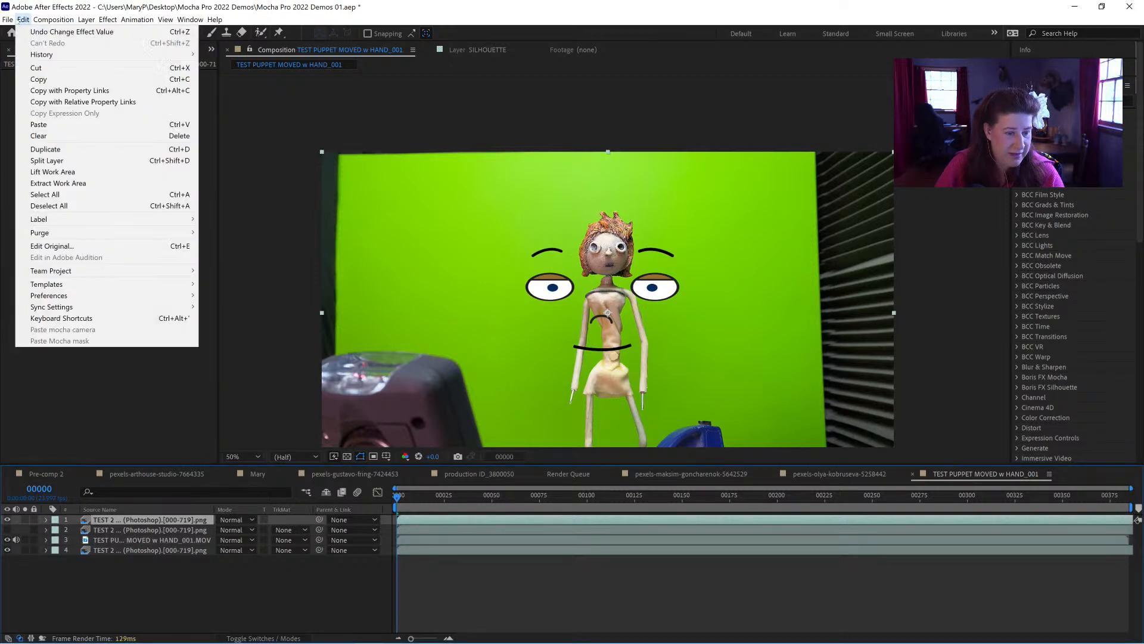
click(35, 120)
Scrub and play the composition to check how the pinned facial features follow the puppet
drag(398, 496, 535, 505)
key(Page_Up)
key(Page_Up)
key(Page_Up)
key(Page_Up)
key(Page_Up)
key(Page_Up)
key(Page_Up)
key(Page_Up)
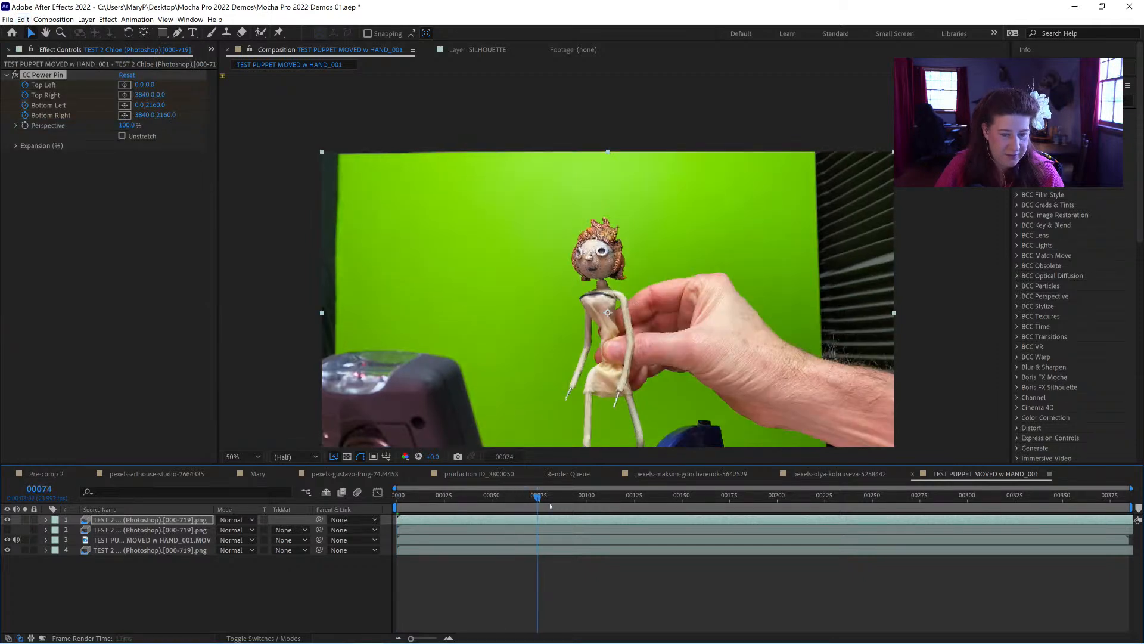
key(space)
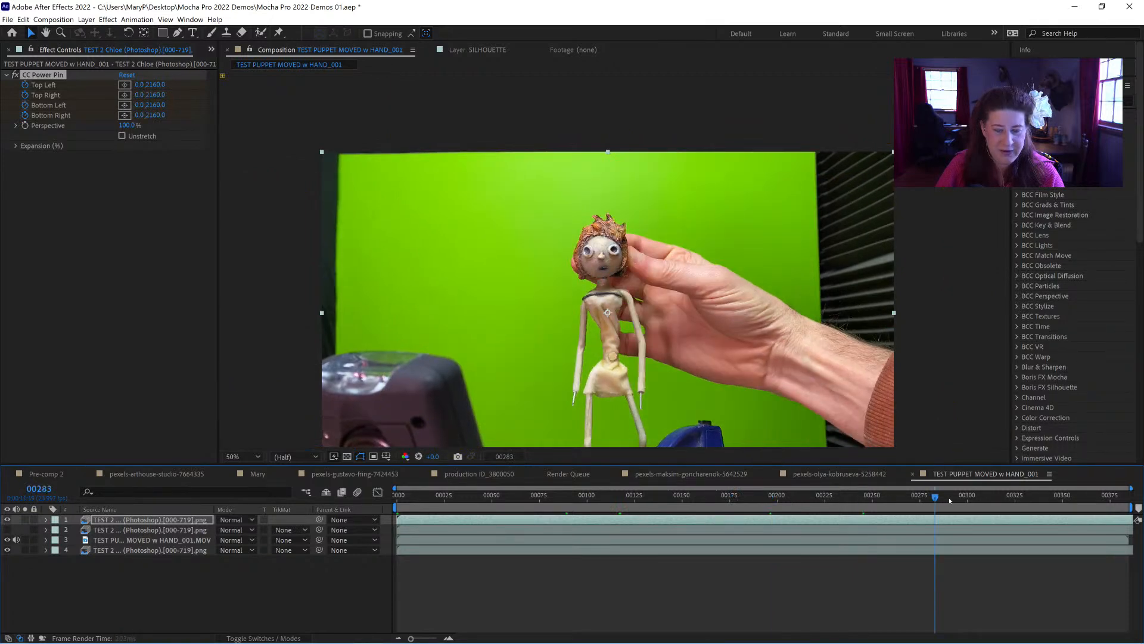
Return to frame 42 and remove the CC Power Pin effect from the top layer
drag(580, 505, 476, 505)
click(57, 79)
key(Delete)
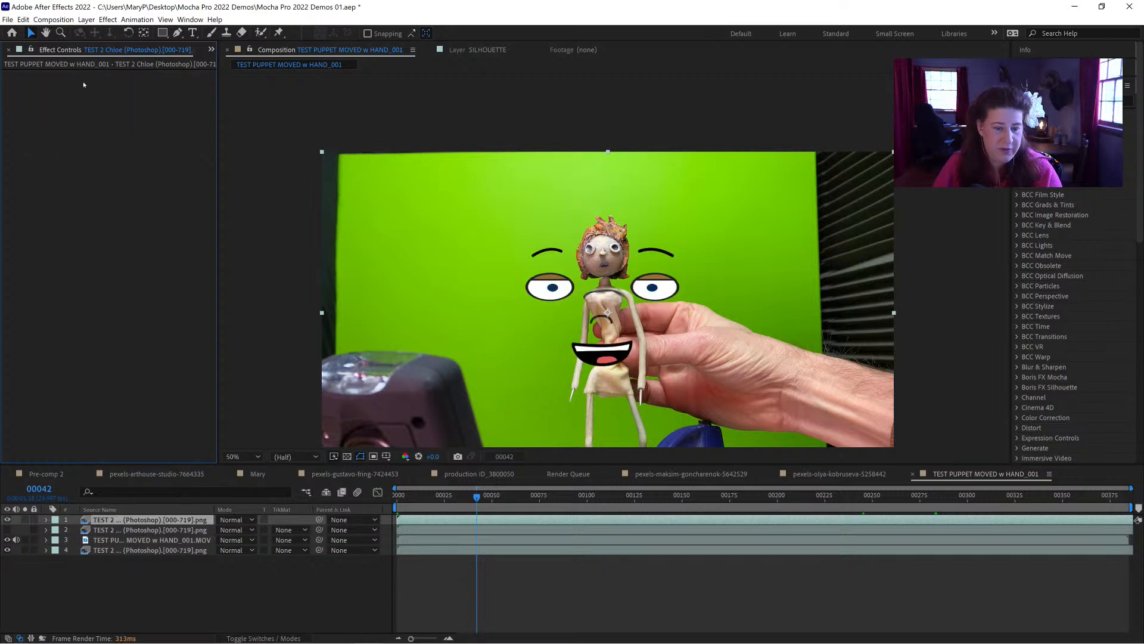
Relaunch Mocha Pro from the Mocha Pro 2 effect on the puppet footage layer and dismiss the welcome window
click(124, 540)
click(71, 112)
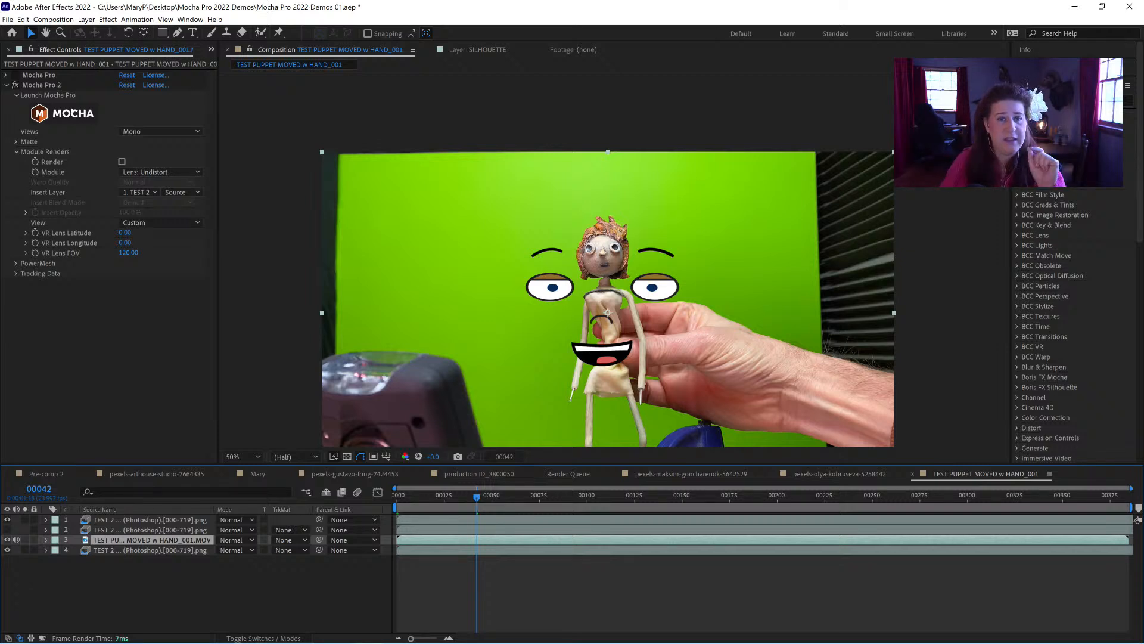
click(72, 112)
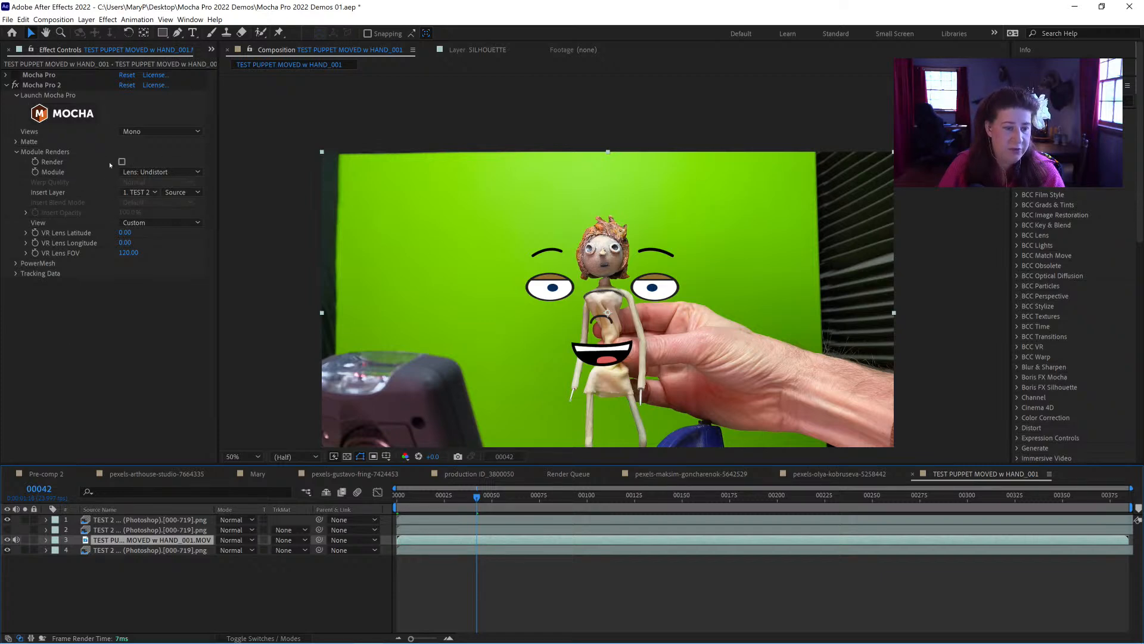
click(81, 114)
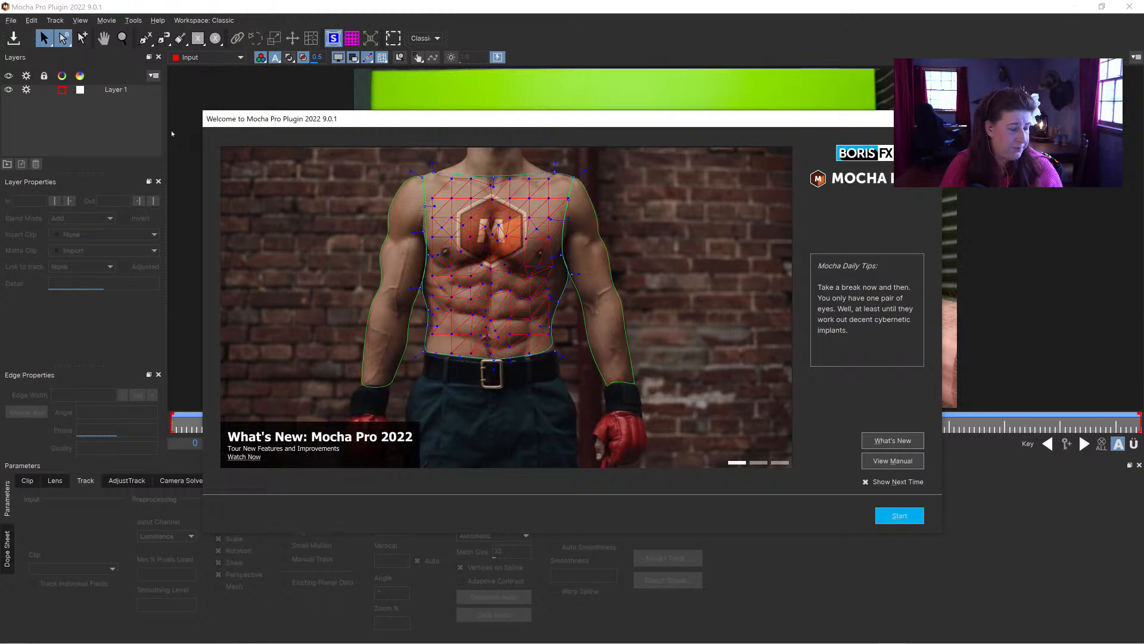
click(900, 515)
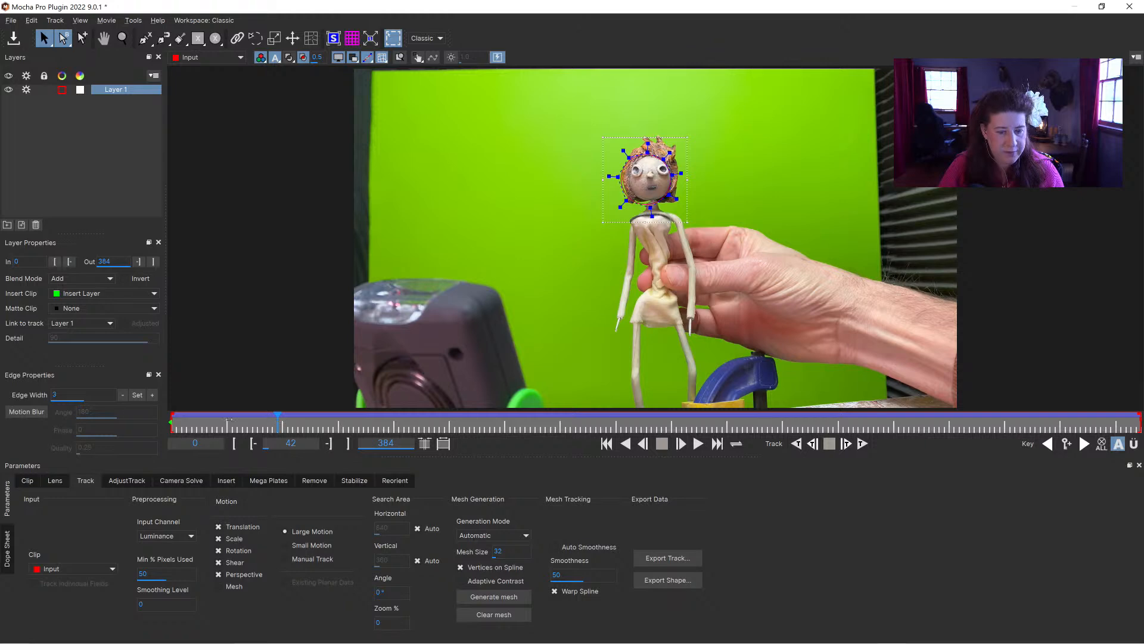
At frame 0, show the planar surface, then shrink and move it so the drawn features sit over the puppet's head
drag(278, 415, 40, 411)
click(333, 38)
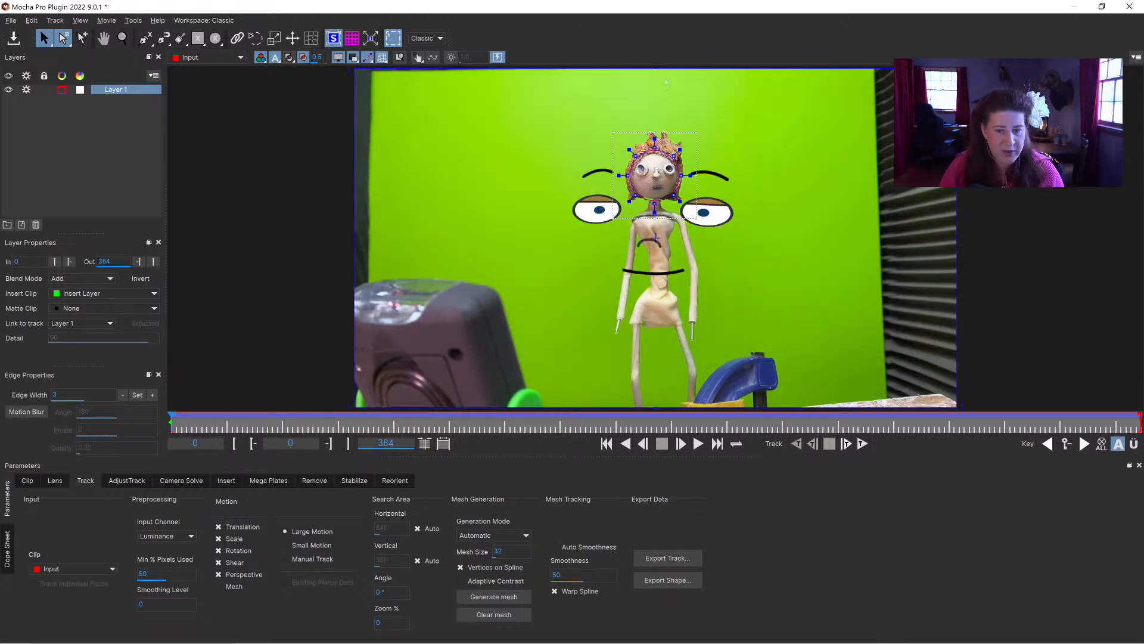
drag(656, 67, 656, 149)
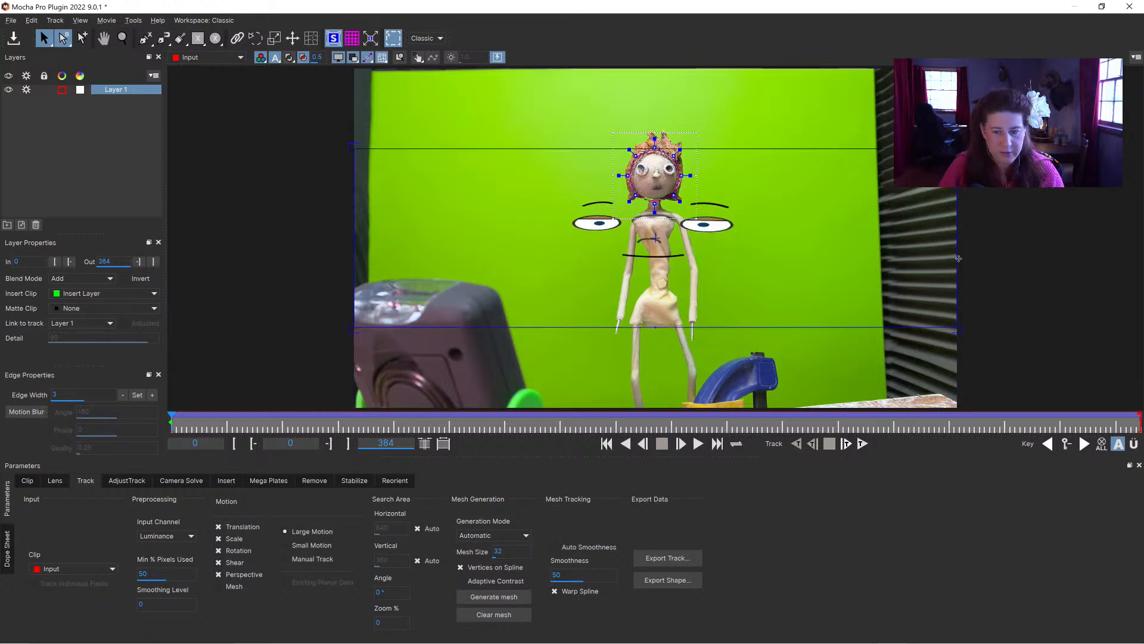
drag(940, 239, 752, 238)
drag(656, 238, 657, 178)
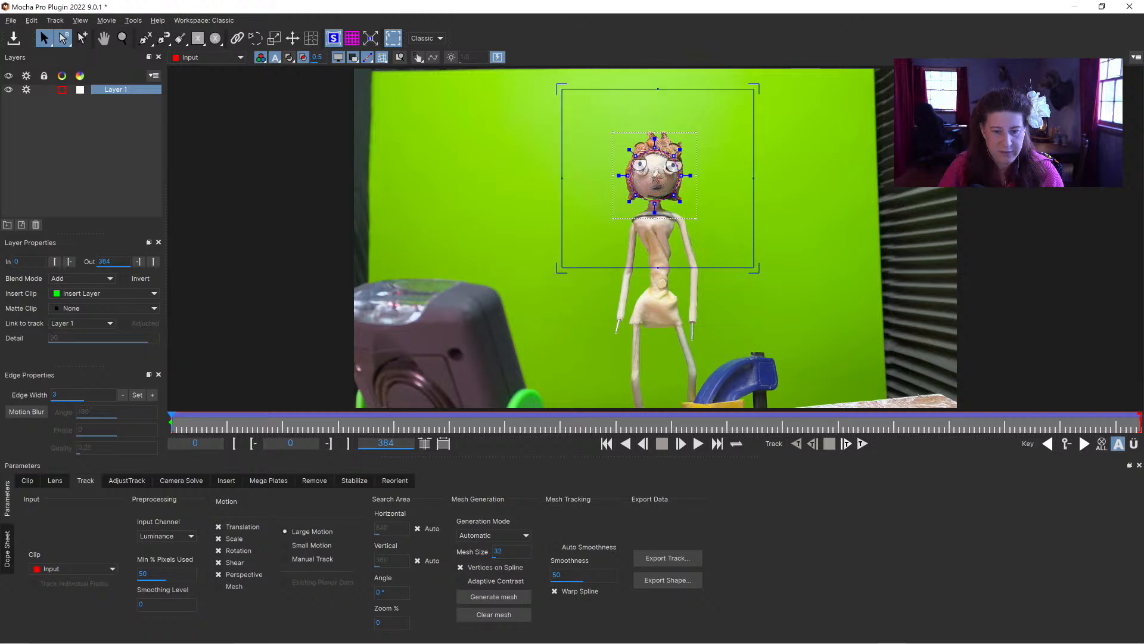
Fine-tune the planar surface's width, height and position until the drawn eyes and mouth line up with the puppet's face
drag(754, 180, 745, 181)
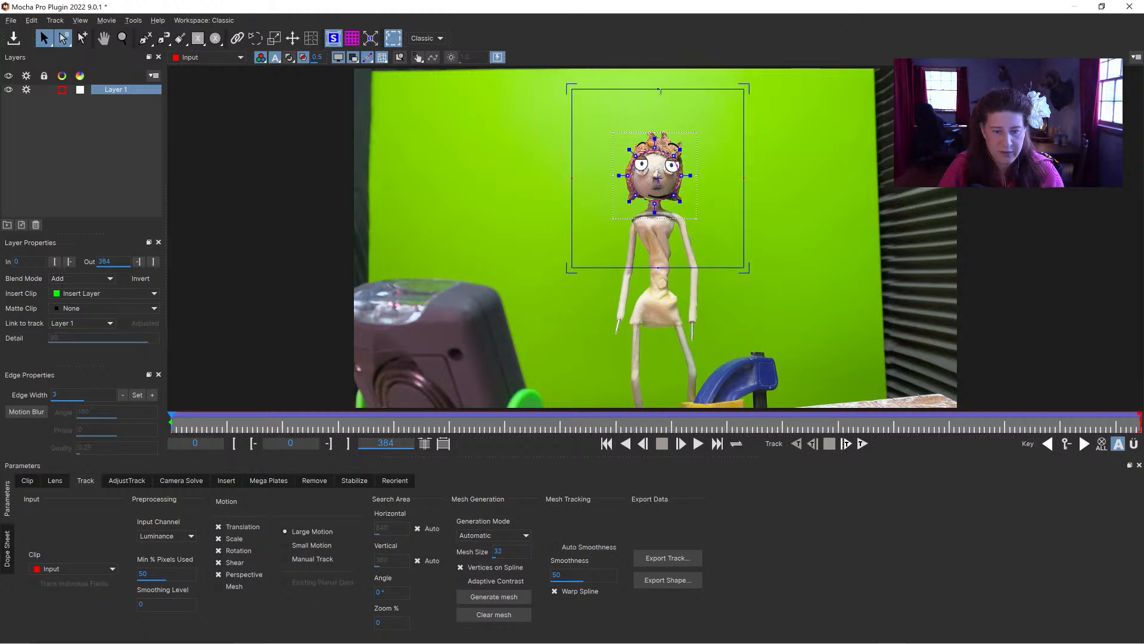
drag(659, 89, 660, 117)
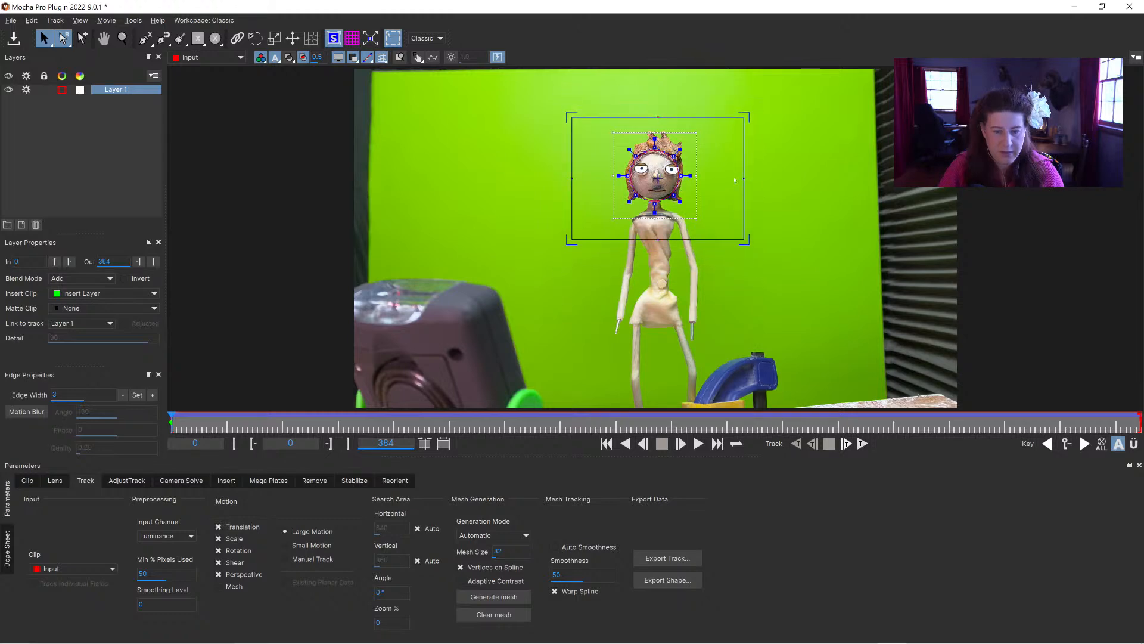
drag(744, 180, 738, 180)
drag(660, 239, 659, 229)
drag(658, 178, 654, 179)
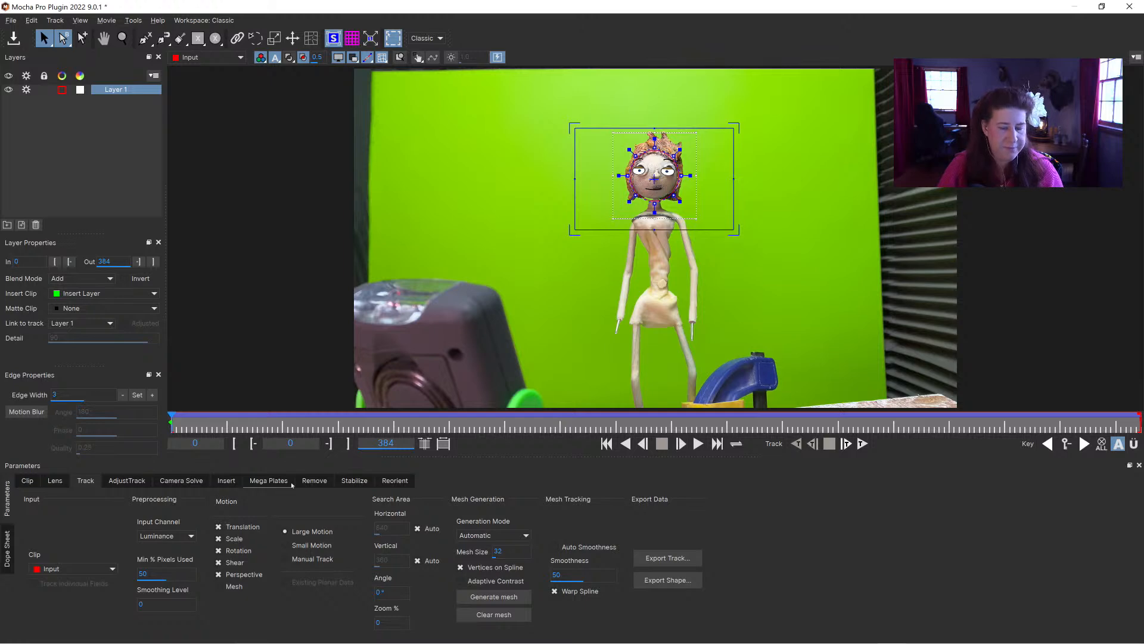
Preview the inserted features along the track, return to the first frame, and close Mocha Pro to go back to After Effects
key(Right)
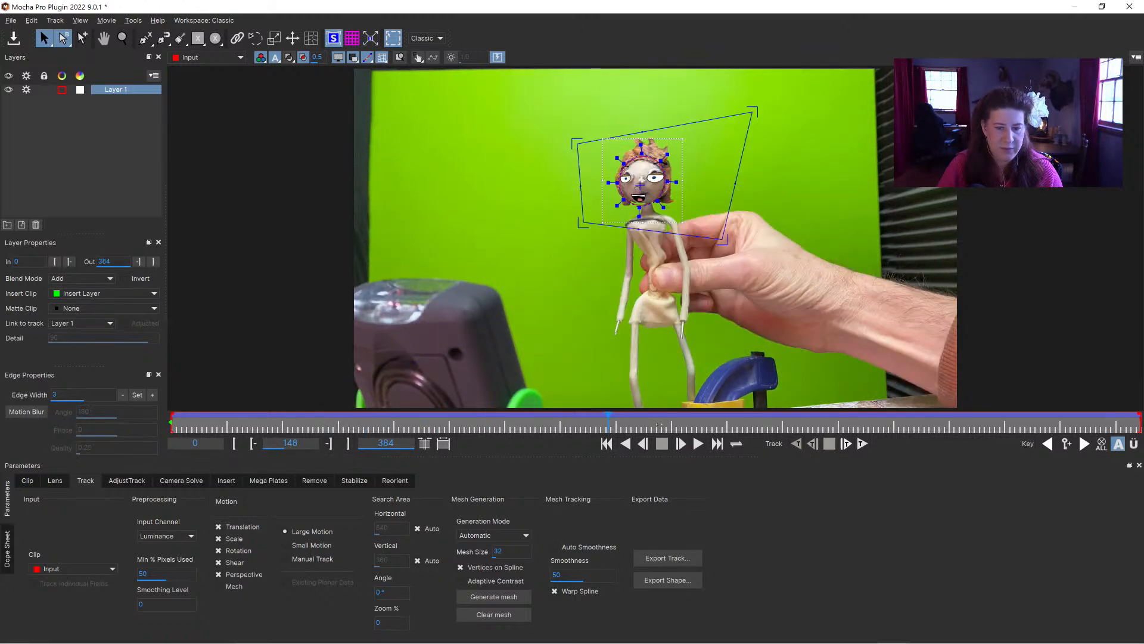
drag(469, 418, 35, 414)
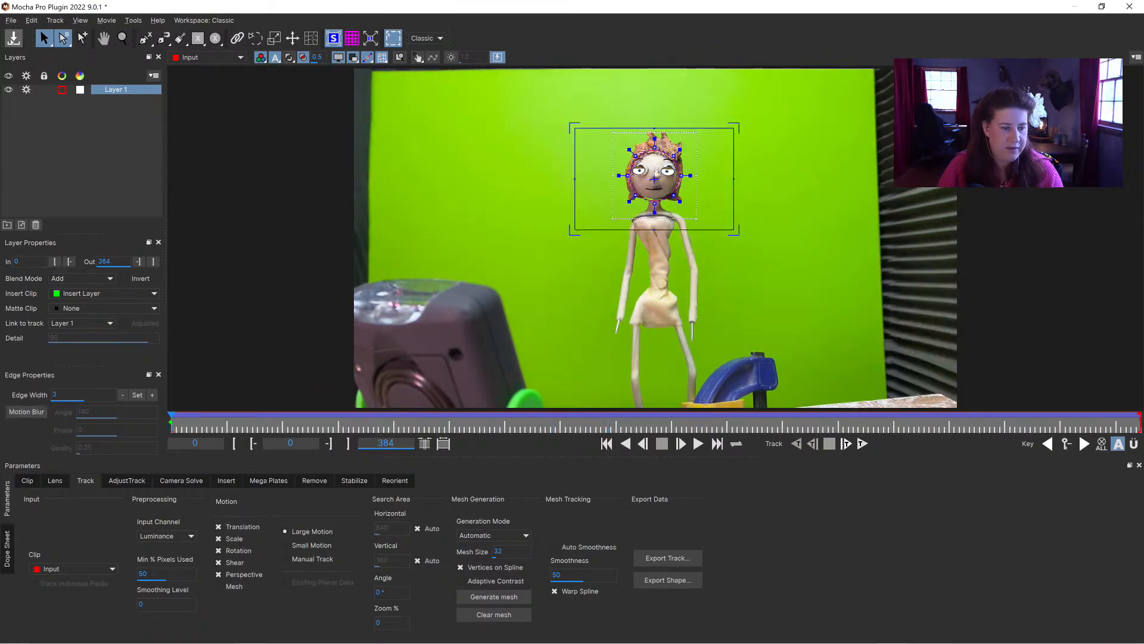
click(1134, 3)
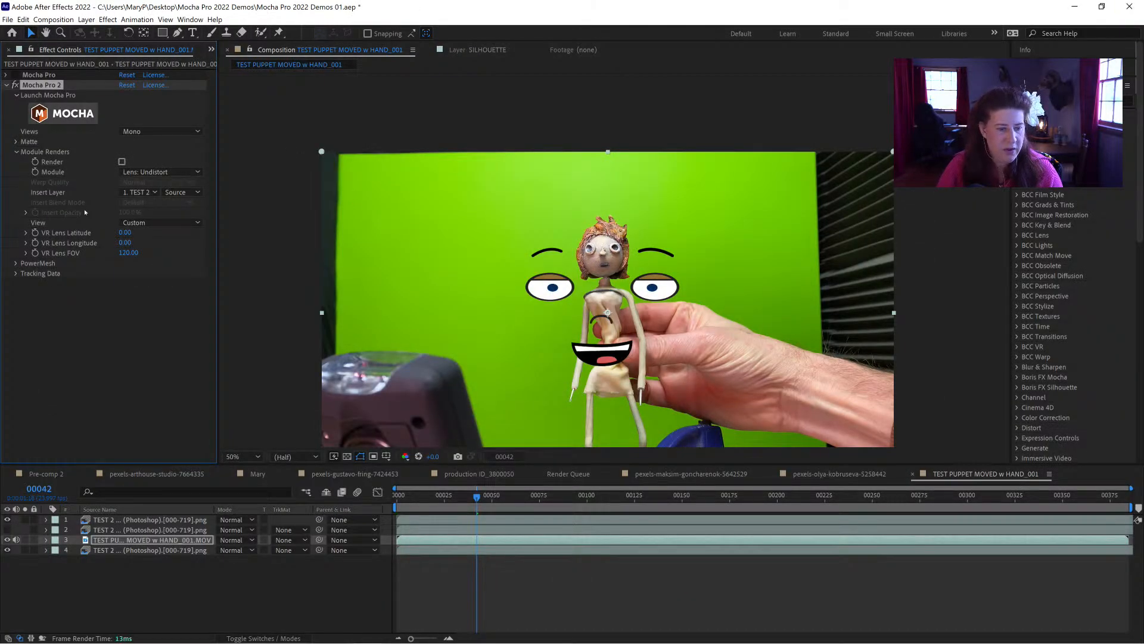
Set the Mocha Pro 2 module to Insert: Composite with rendering enabled, and hide the topmost facial-features layer
click(157, 171)
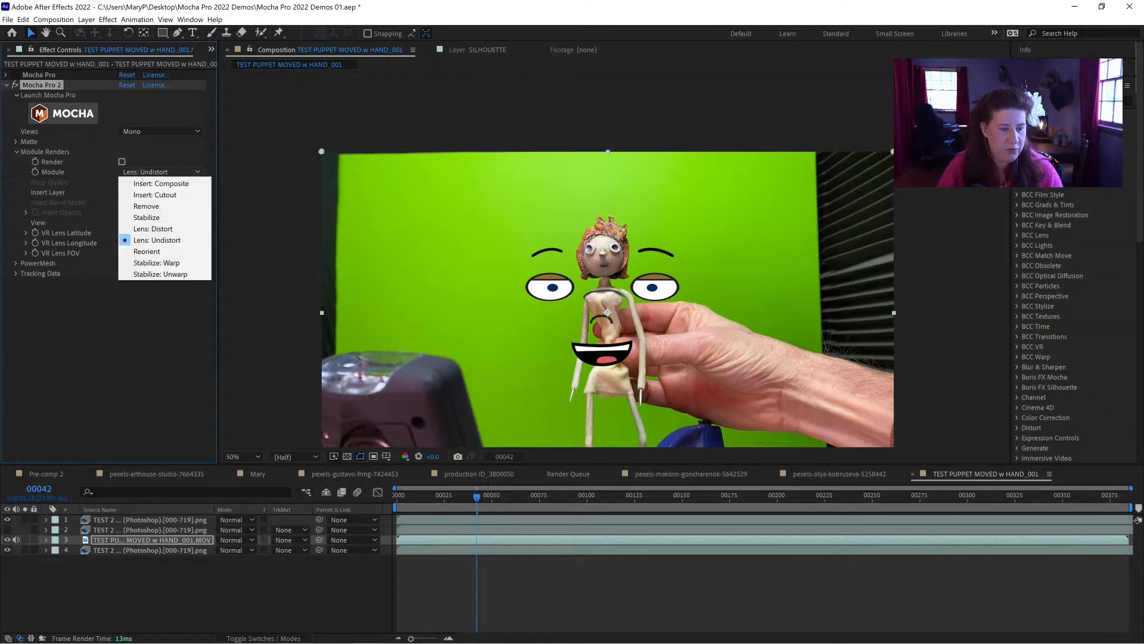
click(155, 184)
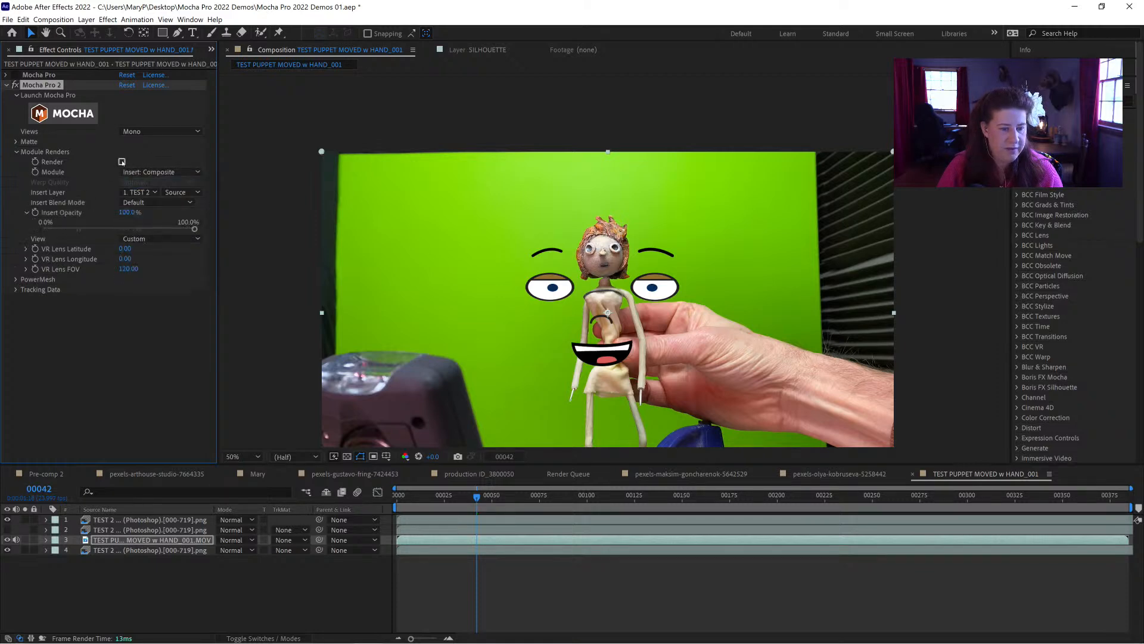
click(7, 520)
Play the composition from the start to check the rendered insert, then stop and go to frame 29
key(Home)
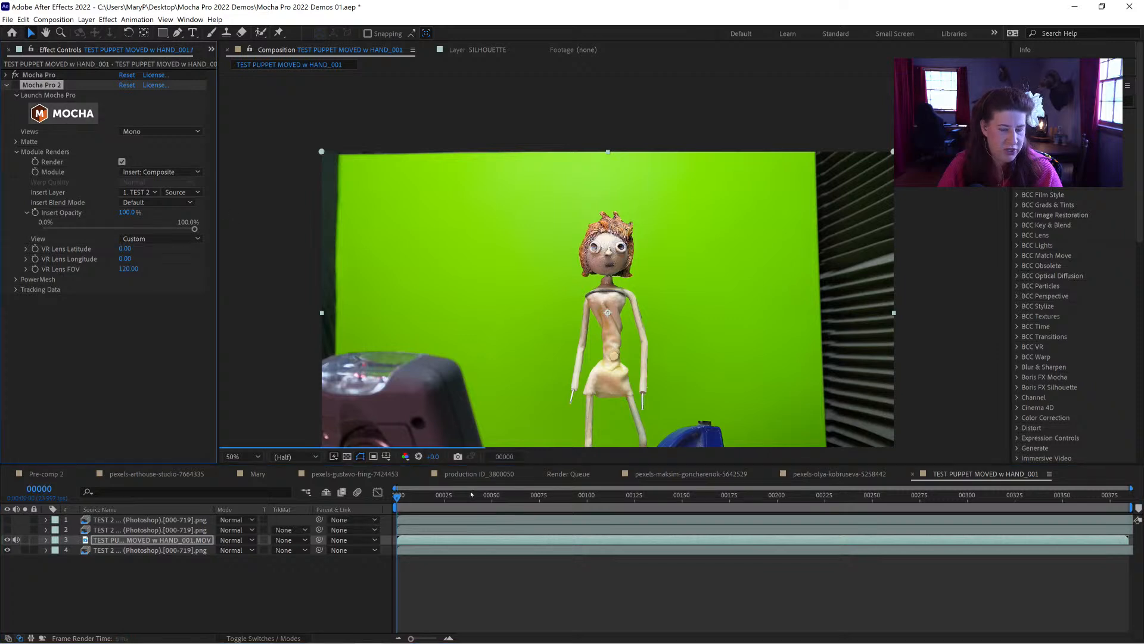
key(space)
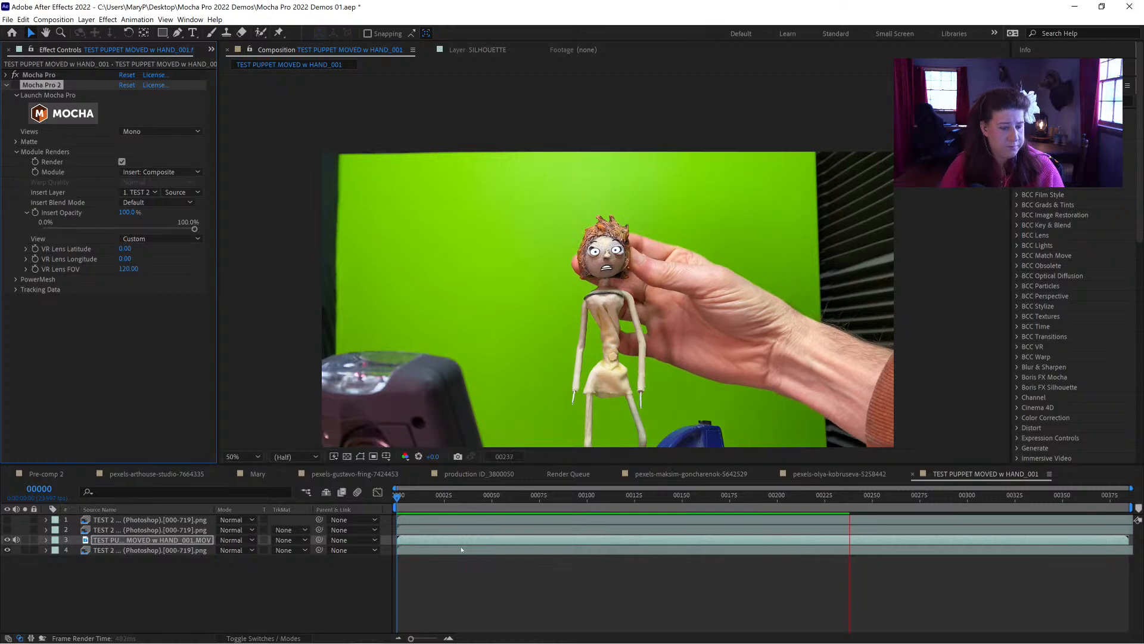
click(453, 496)
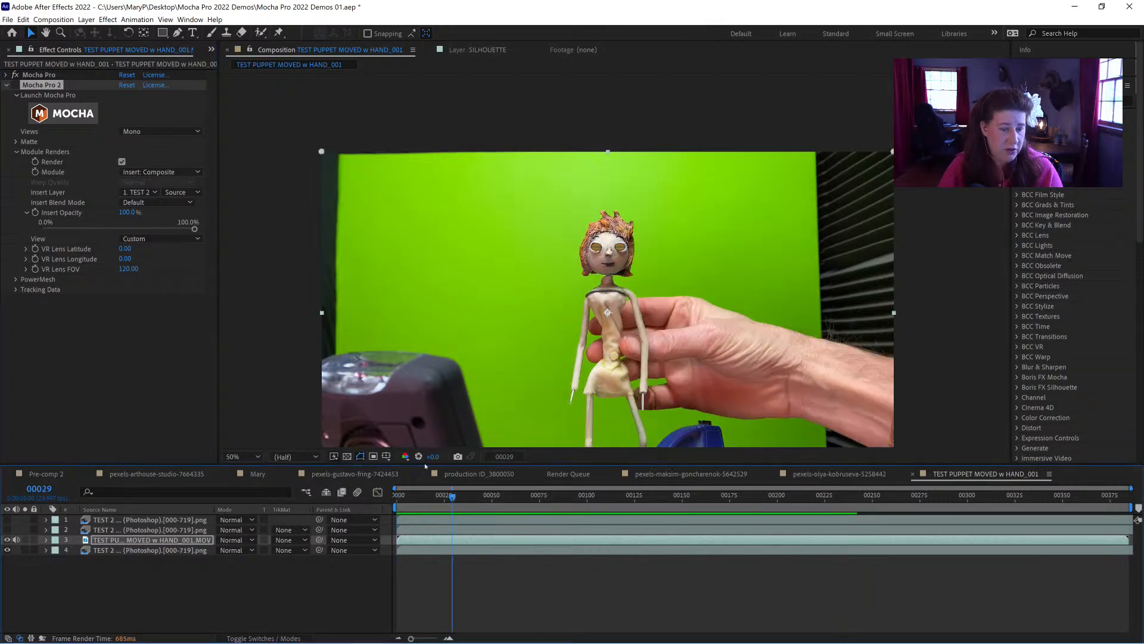
Relaunch Mocha Pro from the puppet footage and replace the automatic search area with 800 horizontal and 600 vertical
click(59, 118)
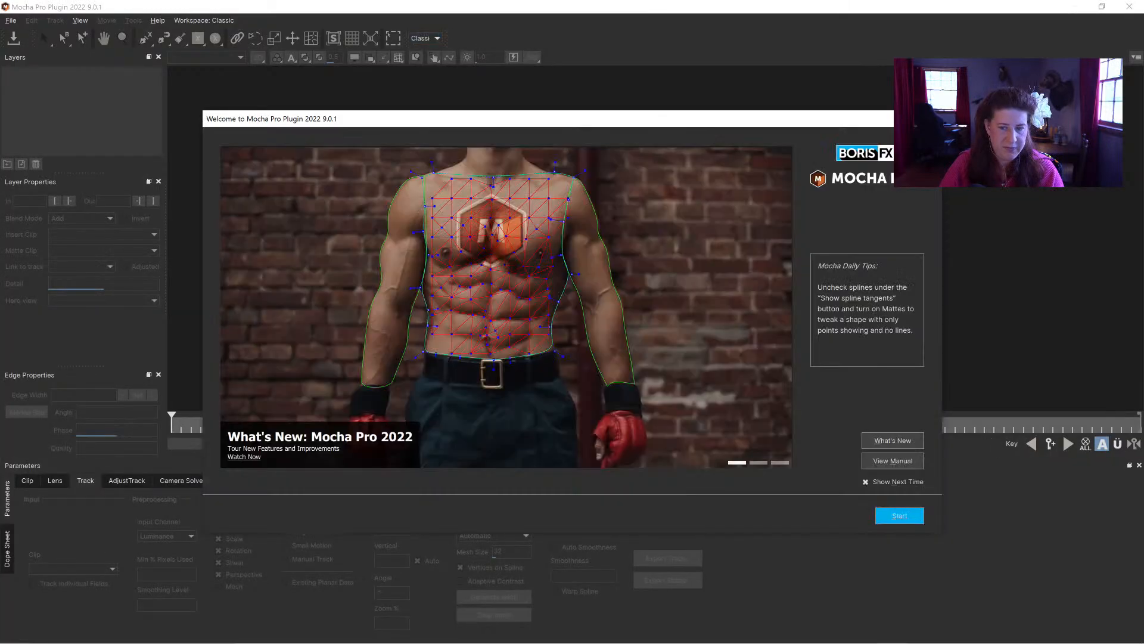
key(Return)
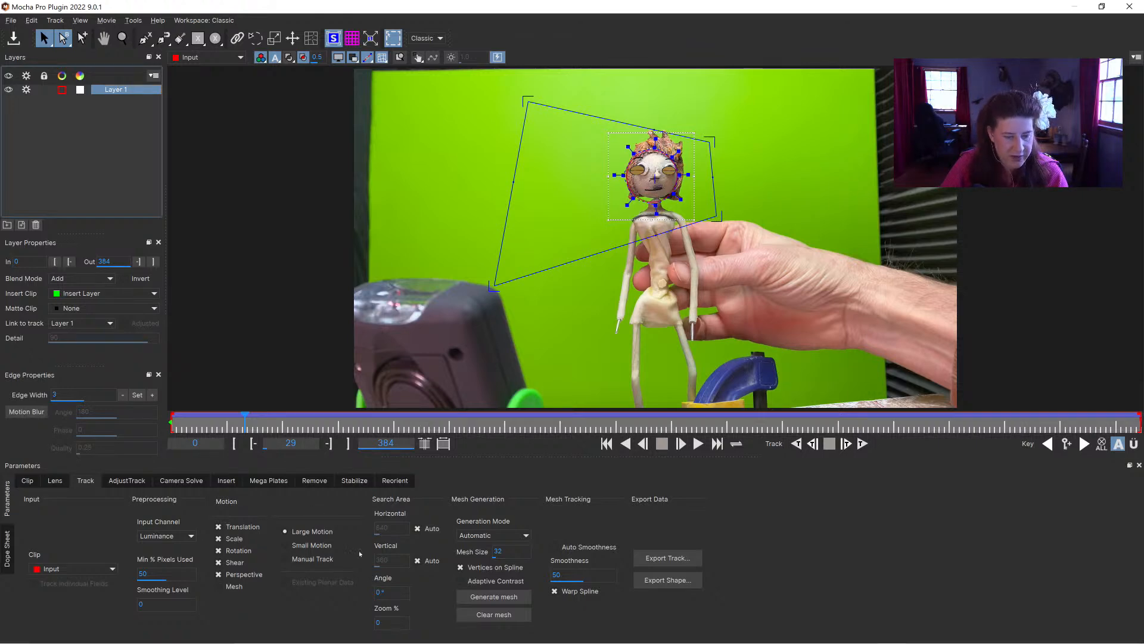
click(417, 528)
click(419, 561)
double_click(400, 528)
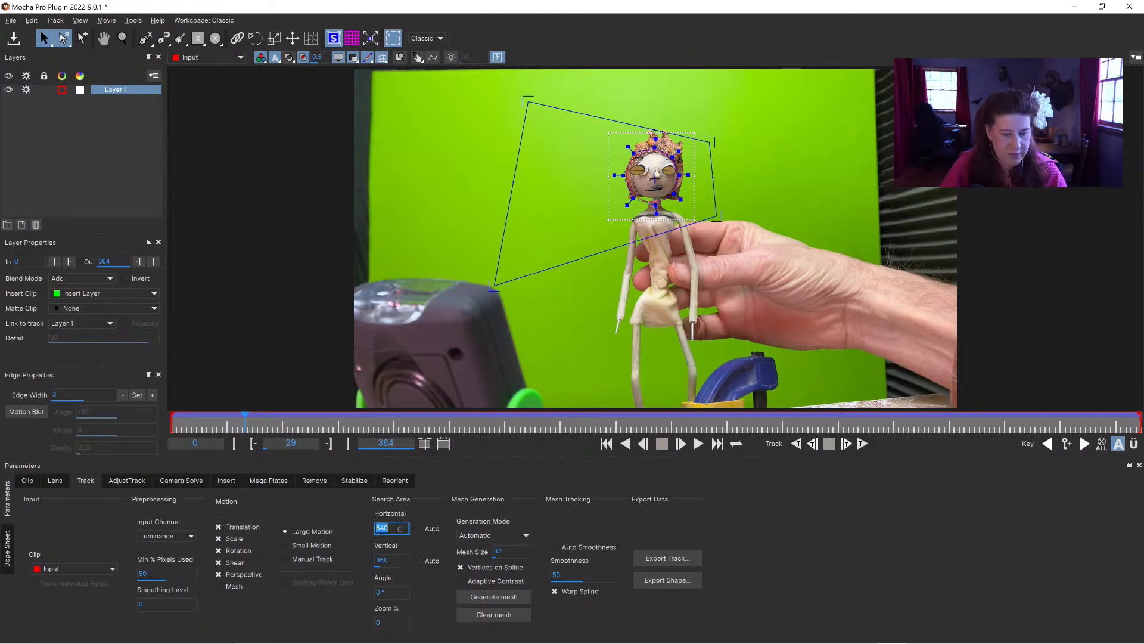
text(800)
click(396, 559)
double_click(396, 559)
text(600)
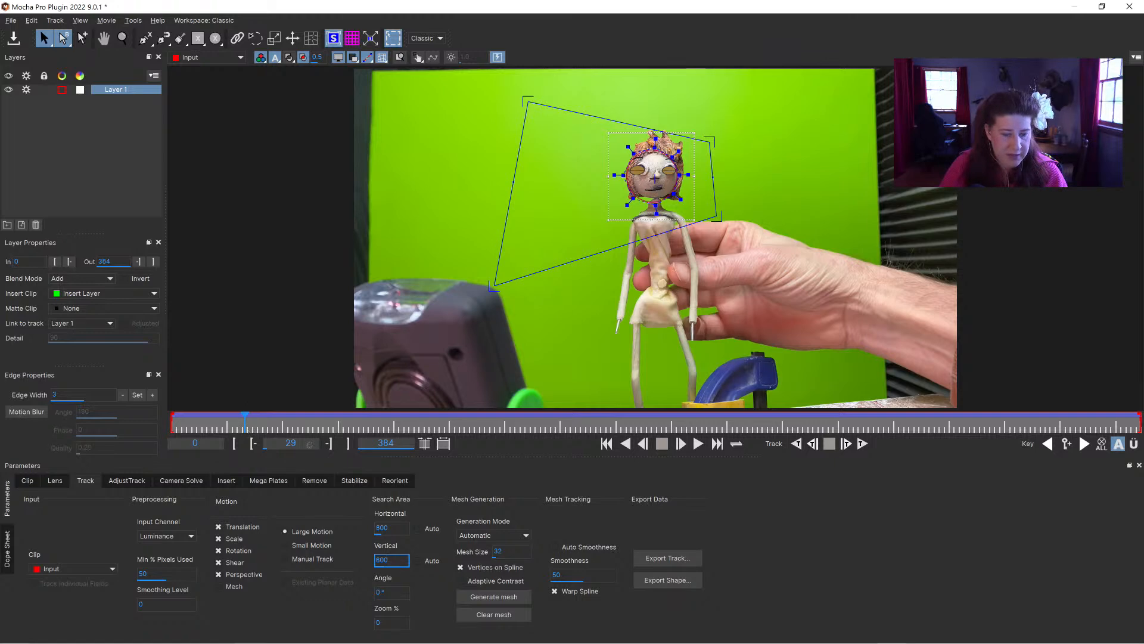
Track the head layer forward from frame 0 and stop the tracking at frame 6
key(Home)
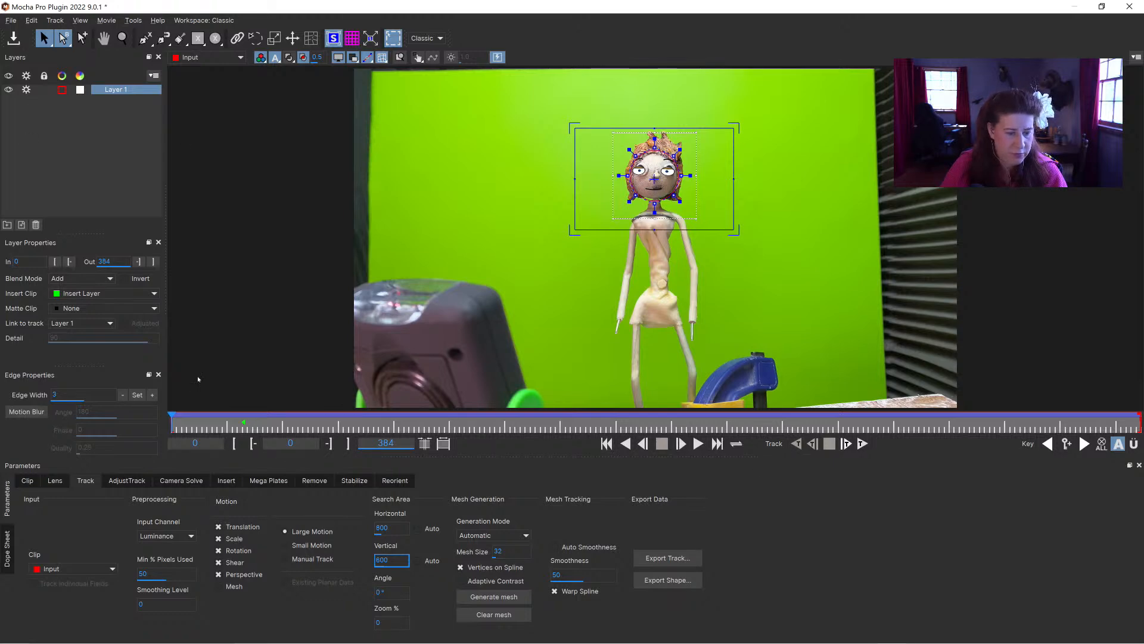
click(861, 445)
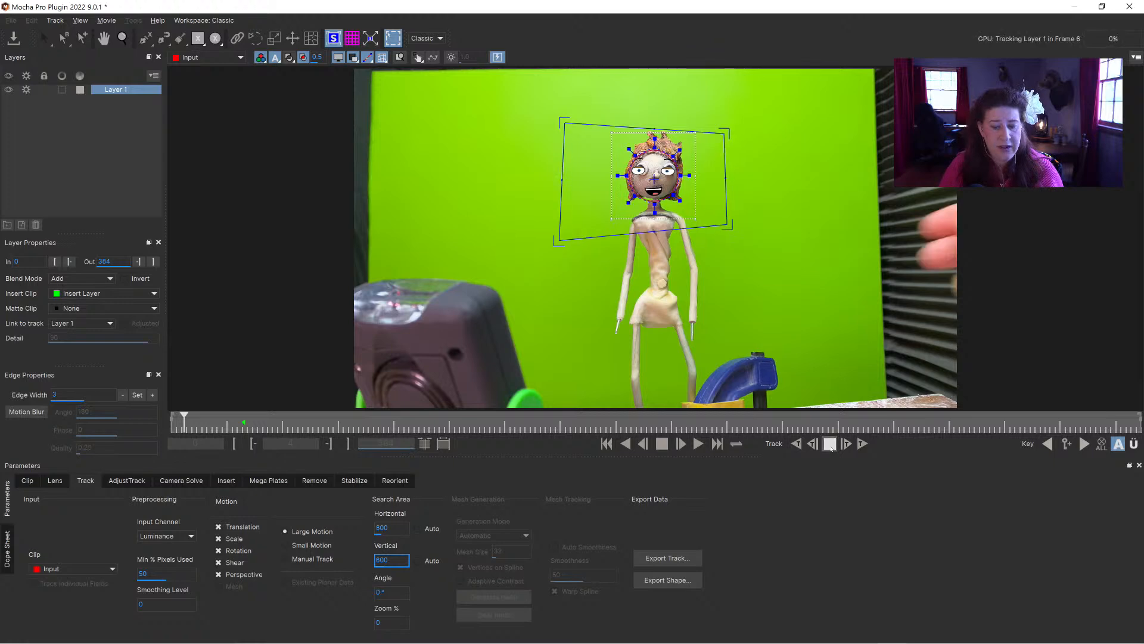
click(829, 445)
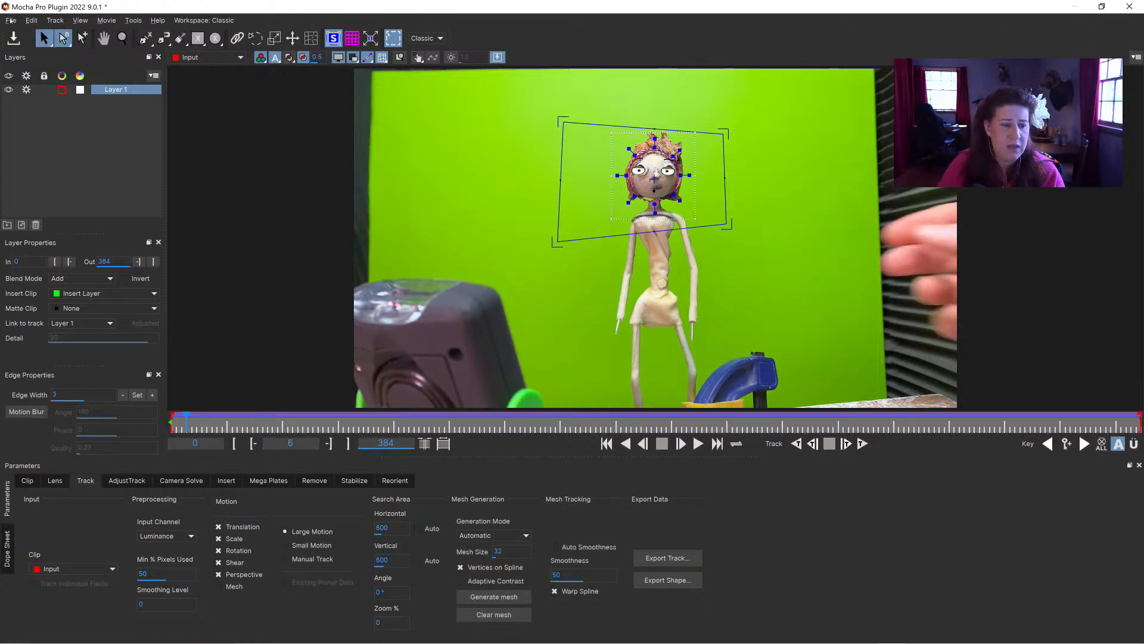
Open the GPU preferences and set the OpenCL device to Quadro RTX 5000
click(9, 22)
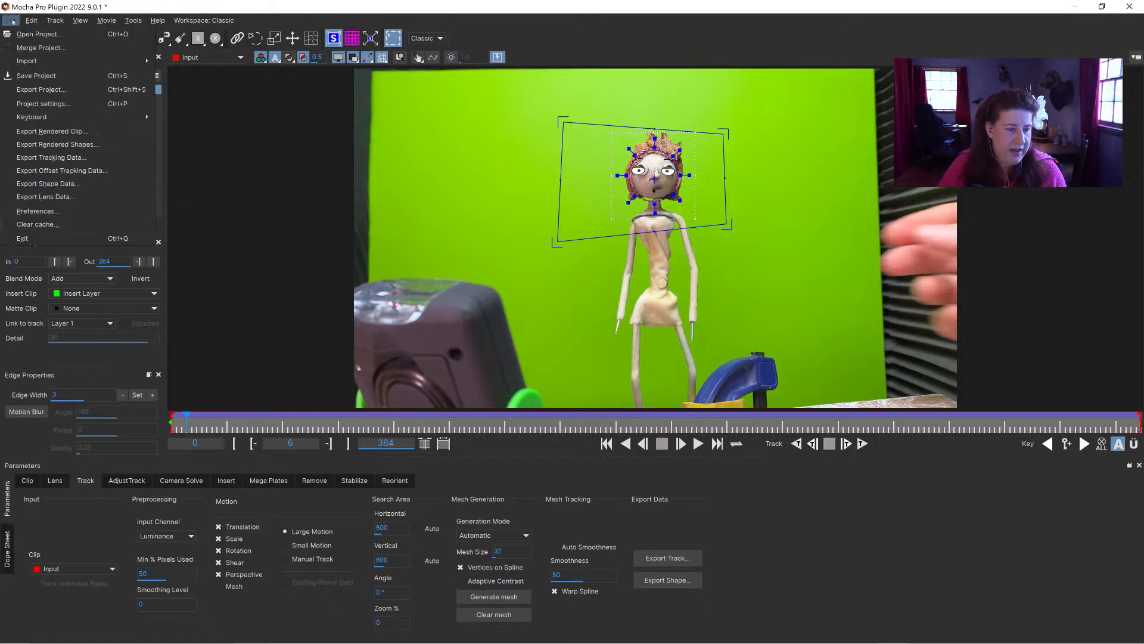
click(38, 211)
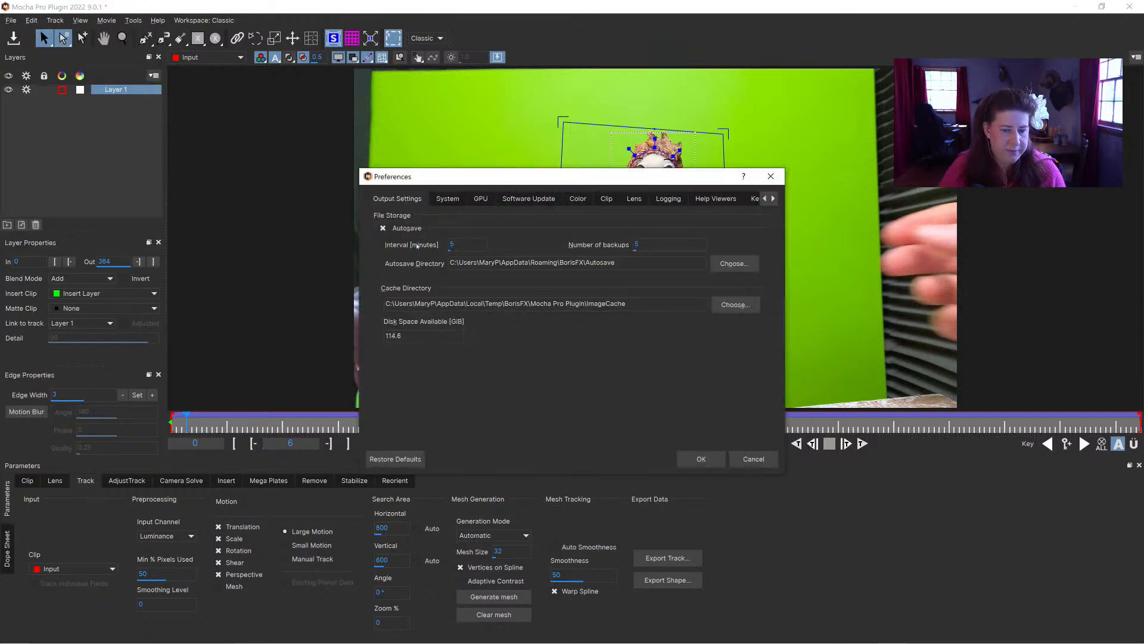
click(475, 204)
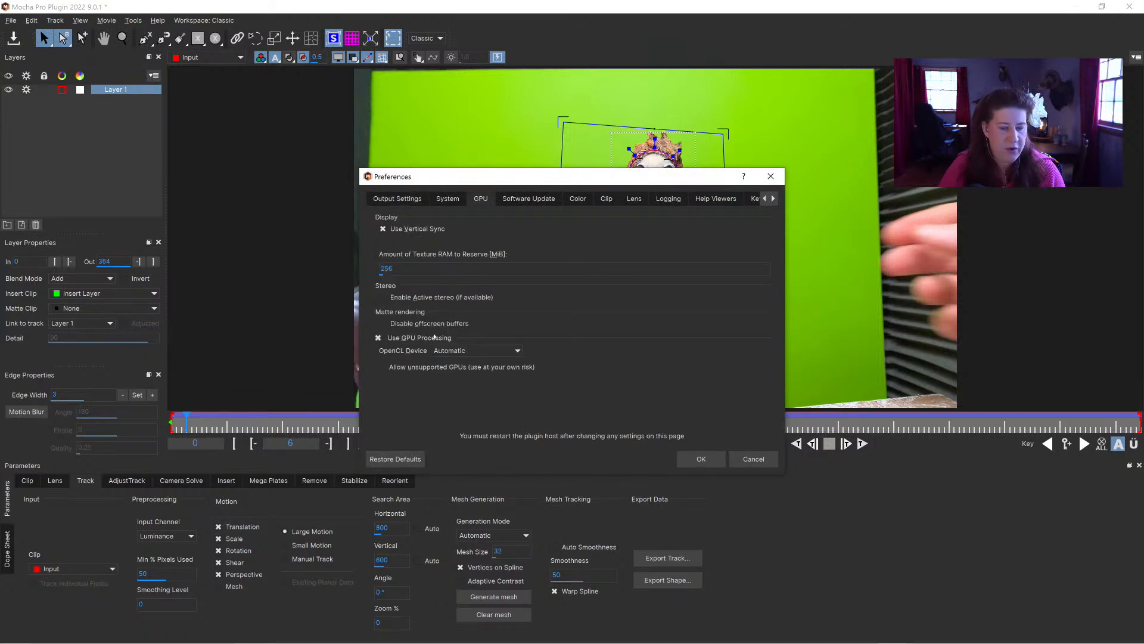
click(451, 350)
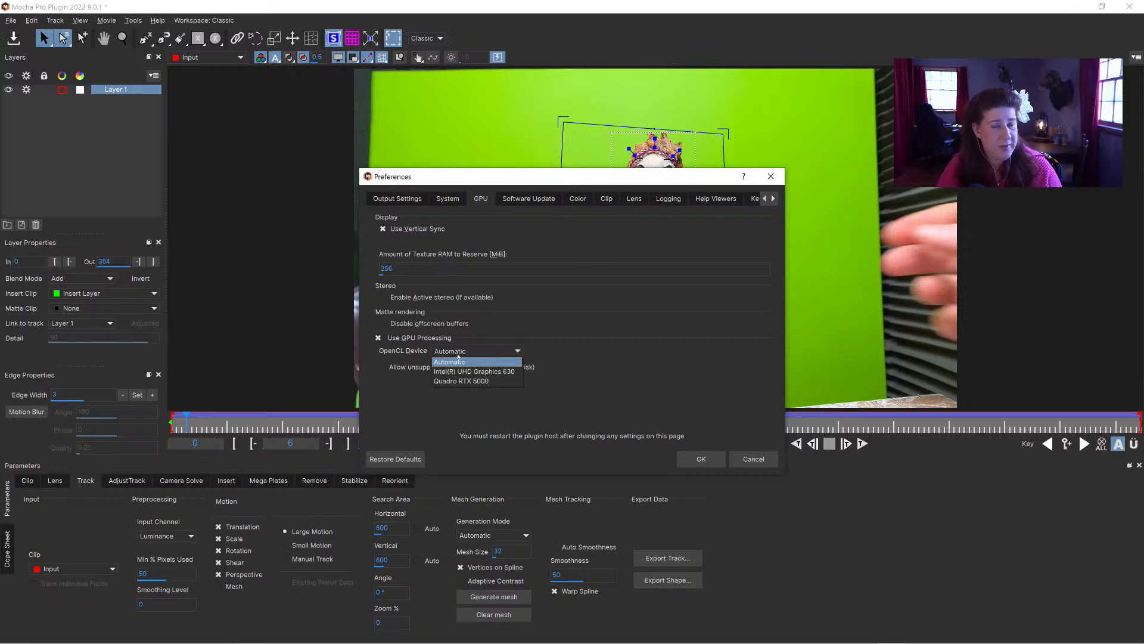
click(459, 380)
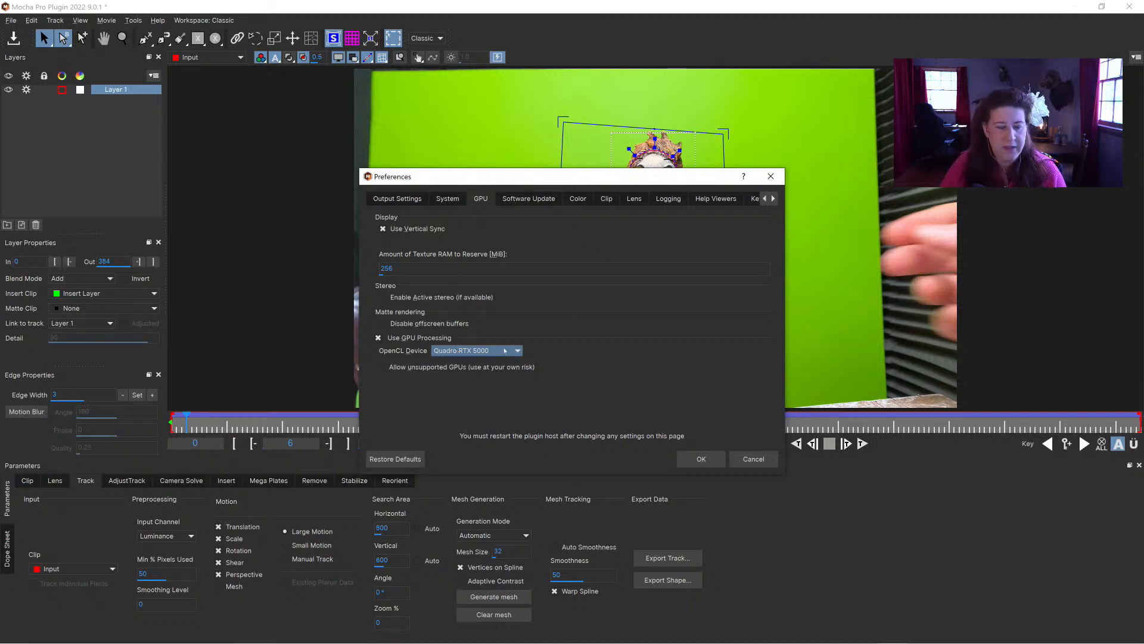
Try Intel(R) UHD Graphics 630 as the OpenCL device, then switch back to Quadro RTX 5000
click(505, 351)
click(475, 358)
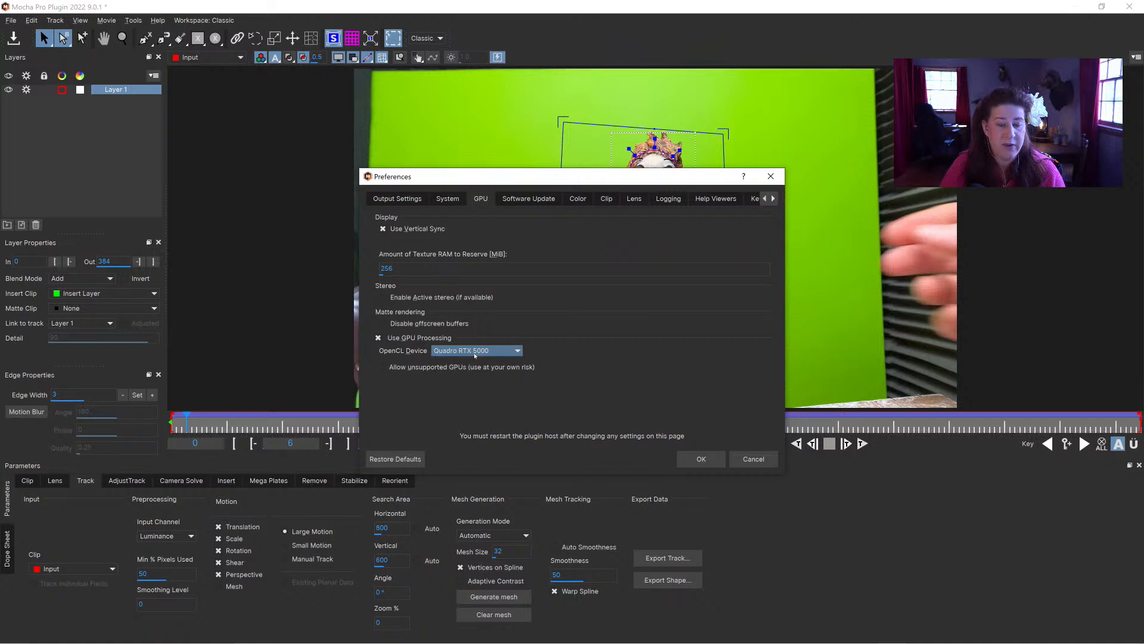
click(475, 357)
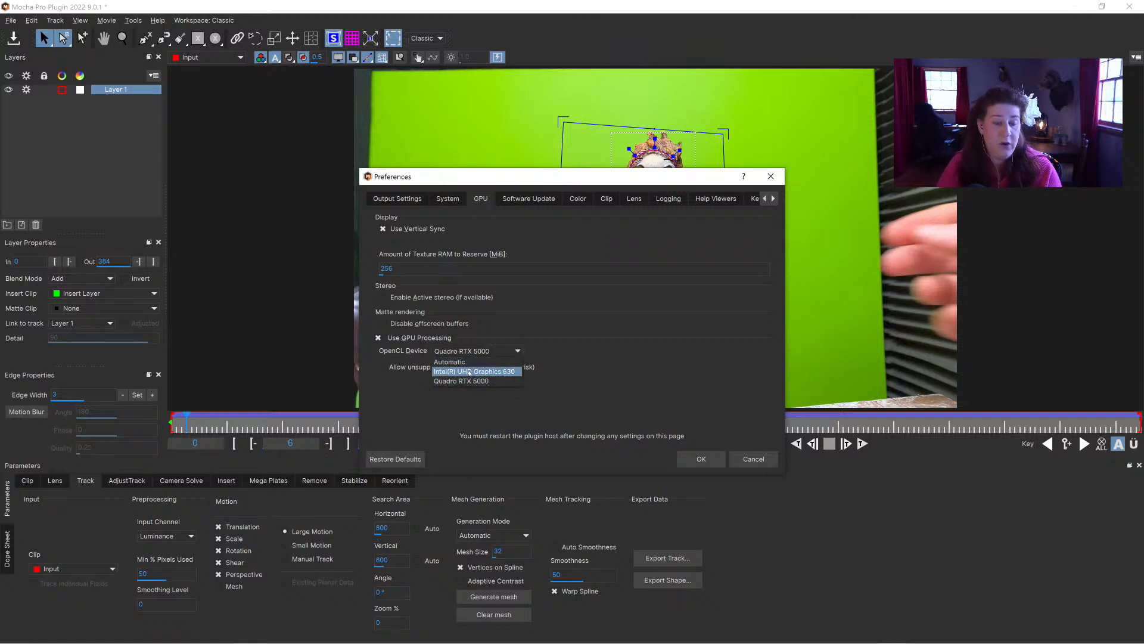
click(476, 371)
click(481, 352)
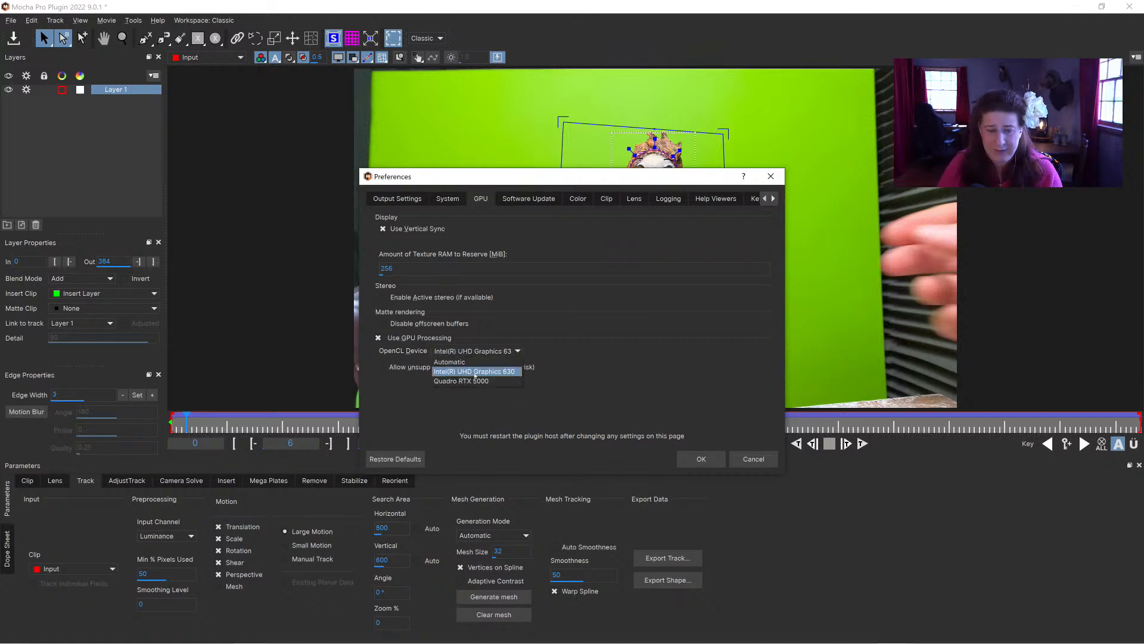
click(474, 382)
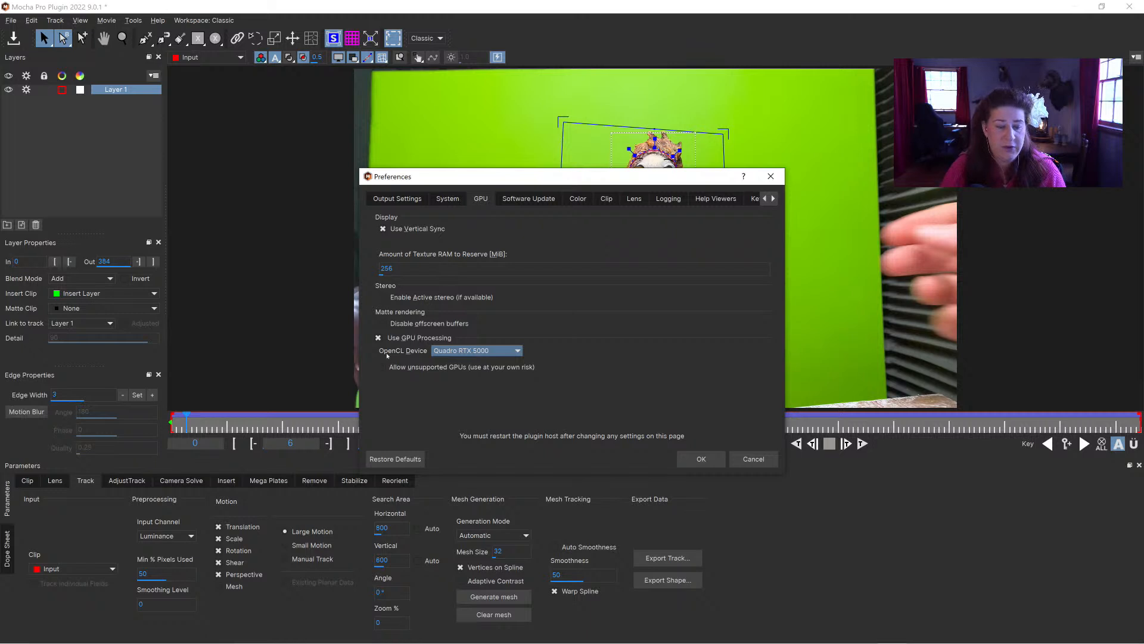
Disable GPU processing, accept the preferences, and save the Mocha project
click(378, 337)
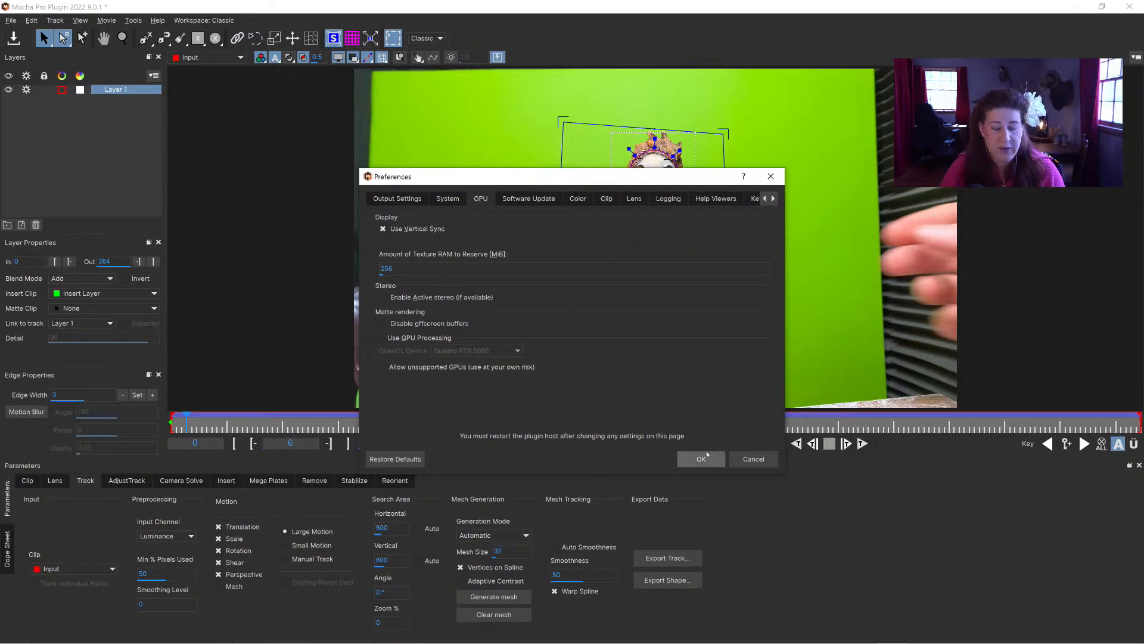
click(701, 458)
click(14, 38)
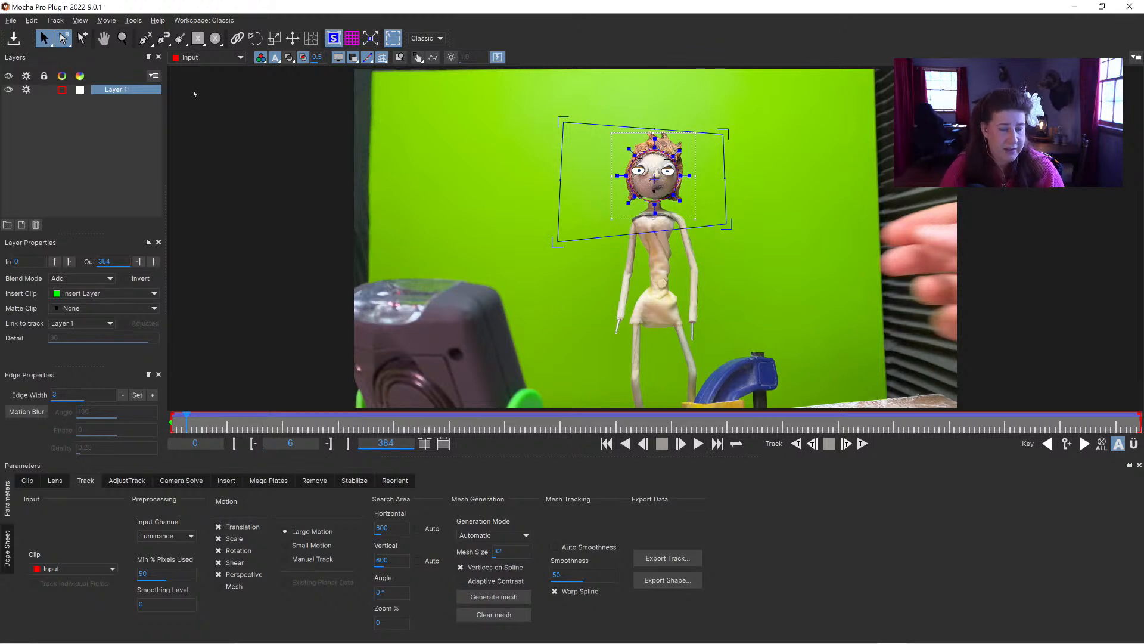
click(11, 21)
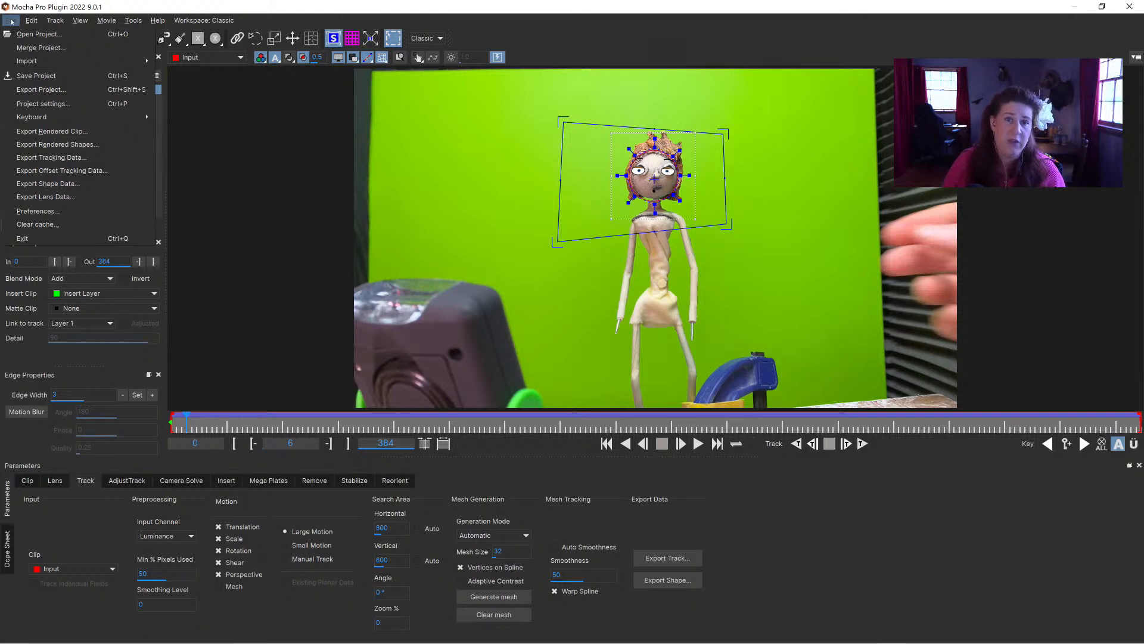
click(662, 88)
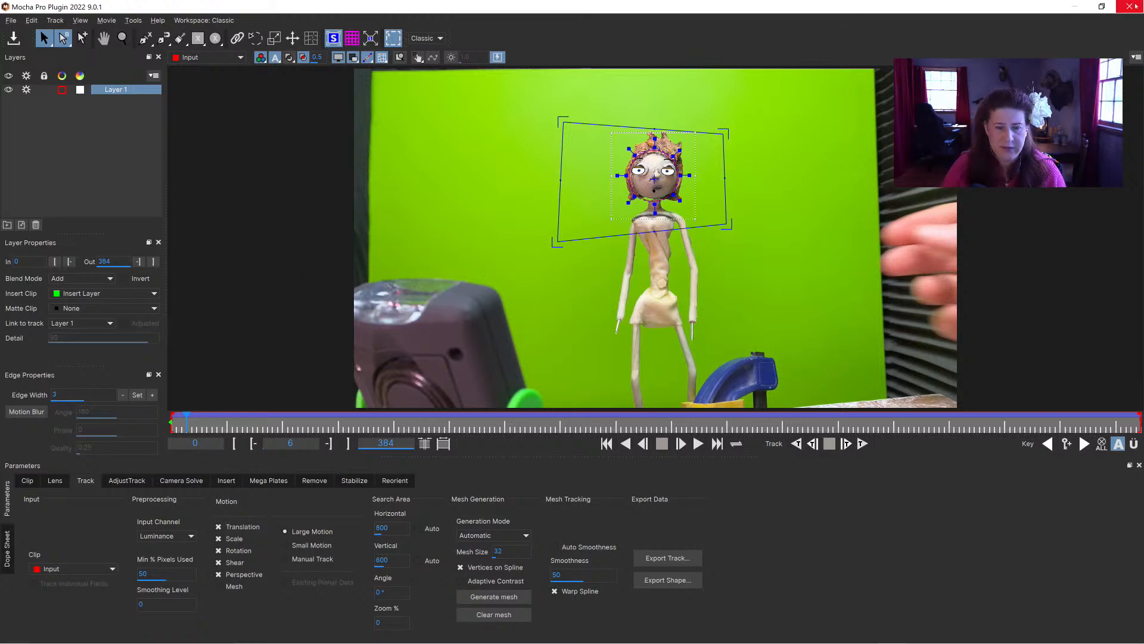
click(11, 20)
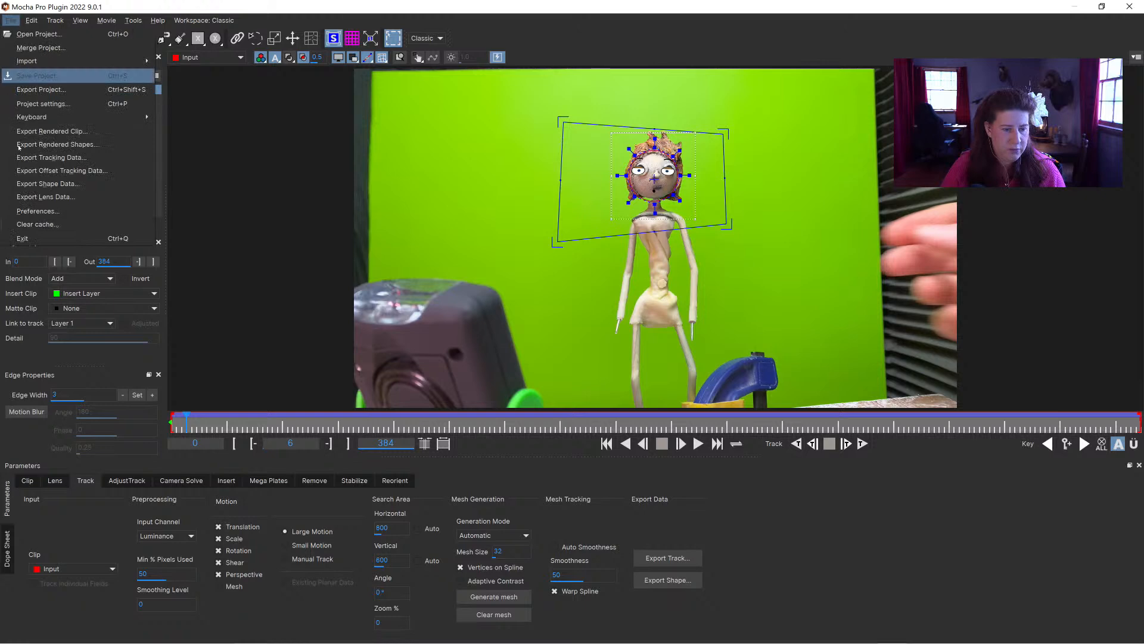
Enable GPU processing with the OpenCL device set to Automatic in the preferences, and close the Mocha plugin window
click(37, 211)
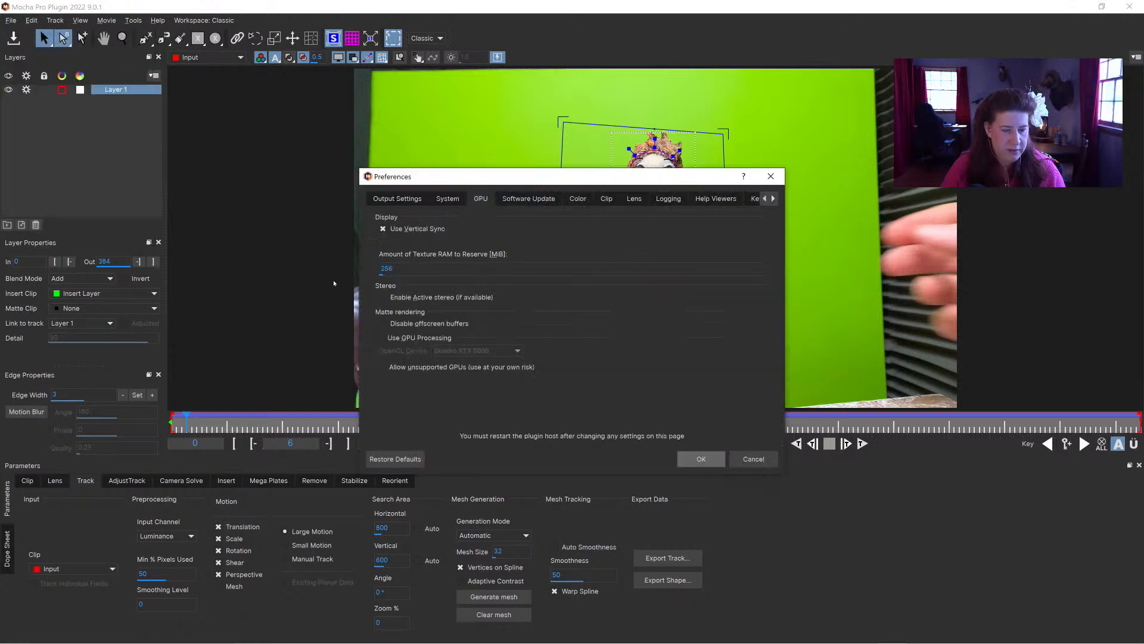
click(383, 339)
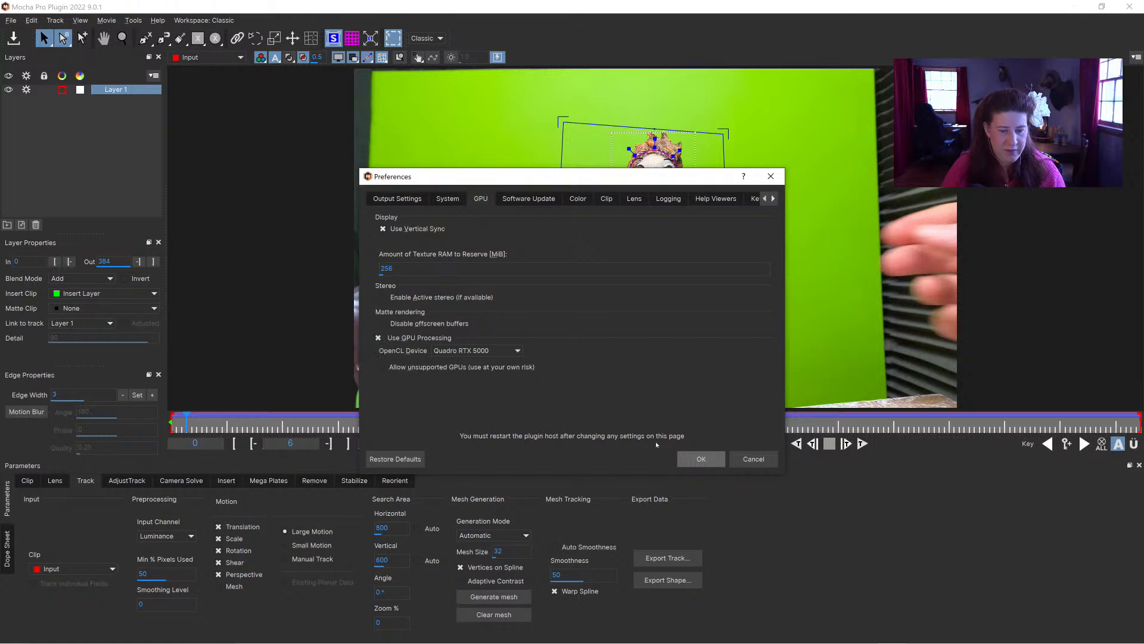
click(511, 353)
click(471, 360)
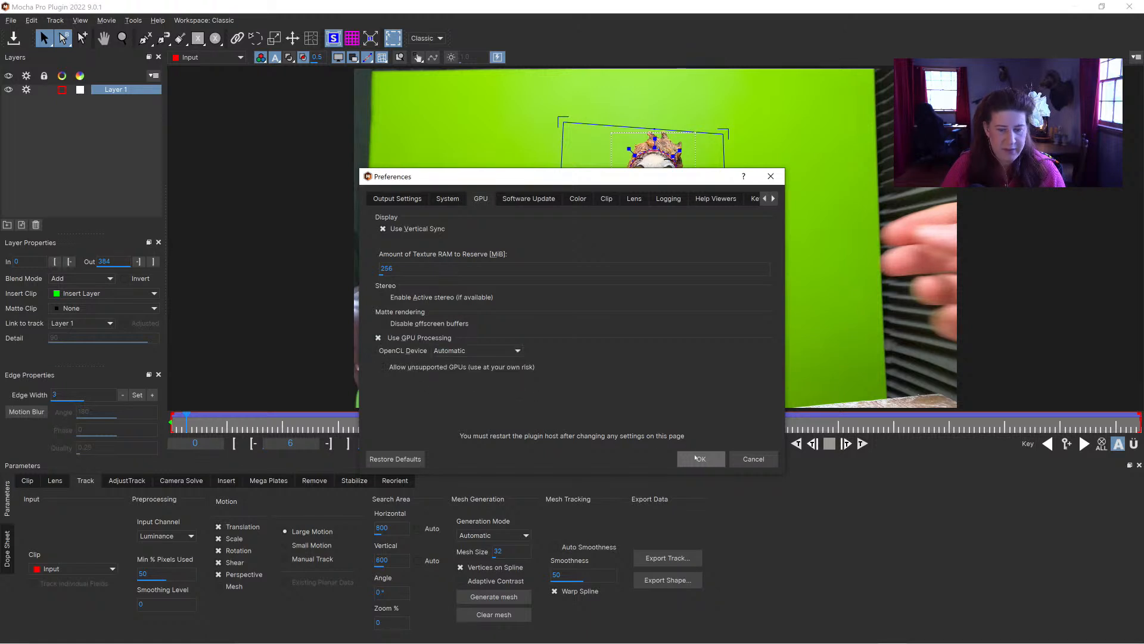
click(701, 458)
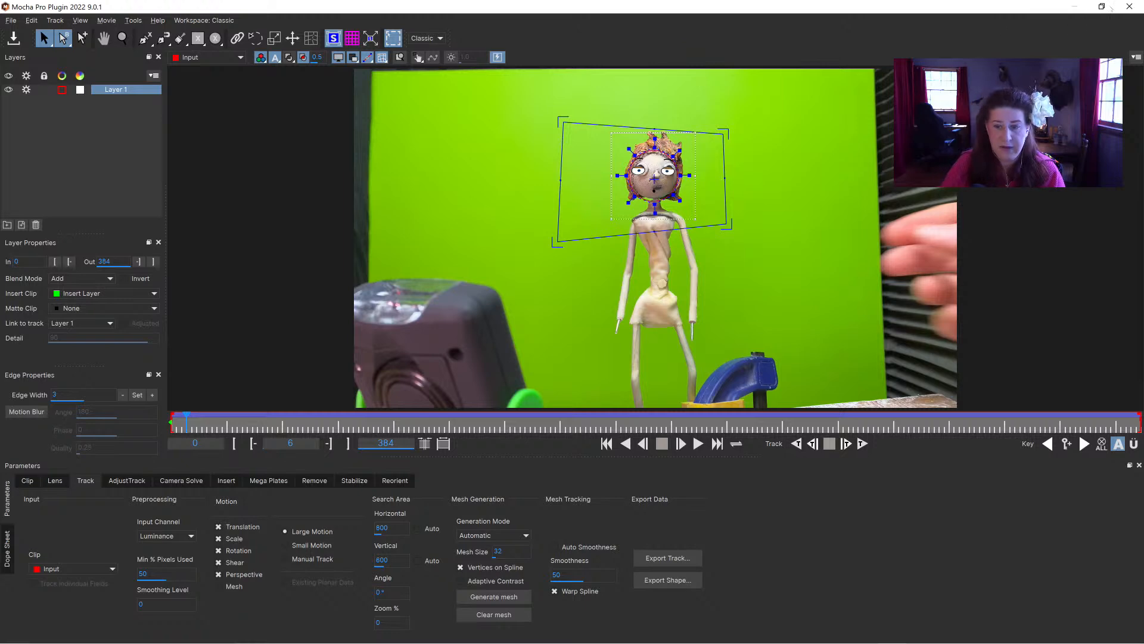
click(1129, 6)
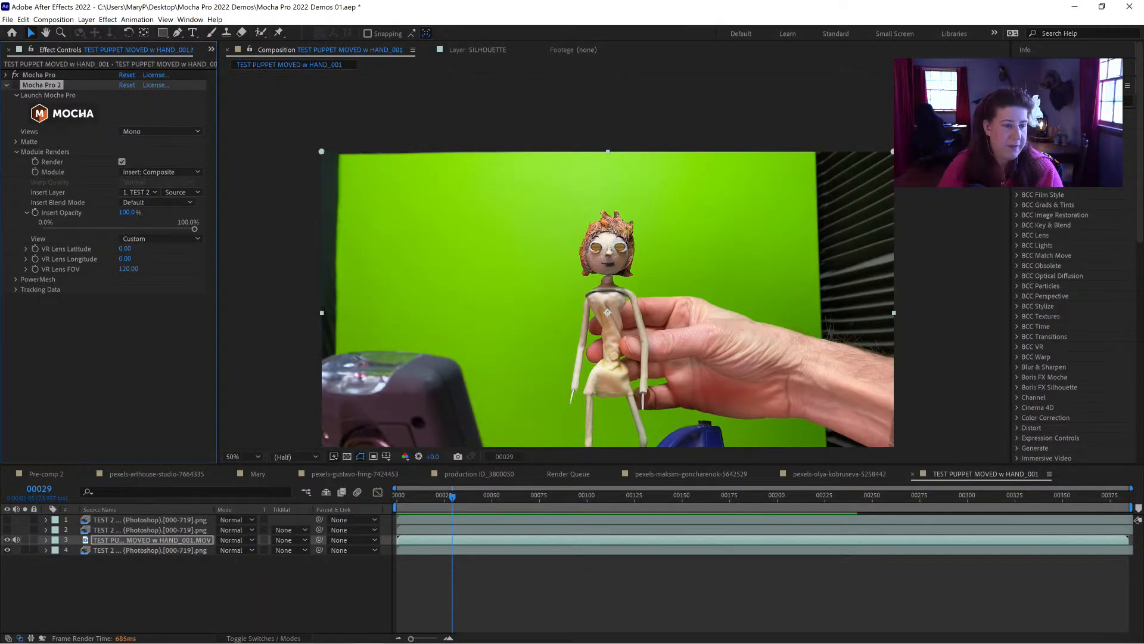
click(155, 85)
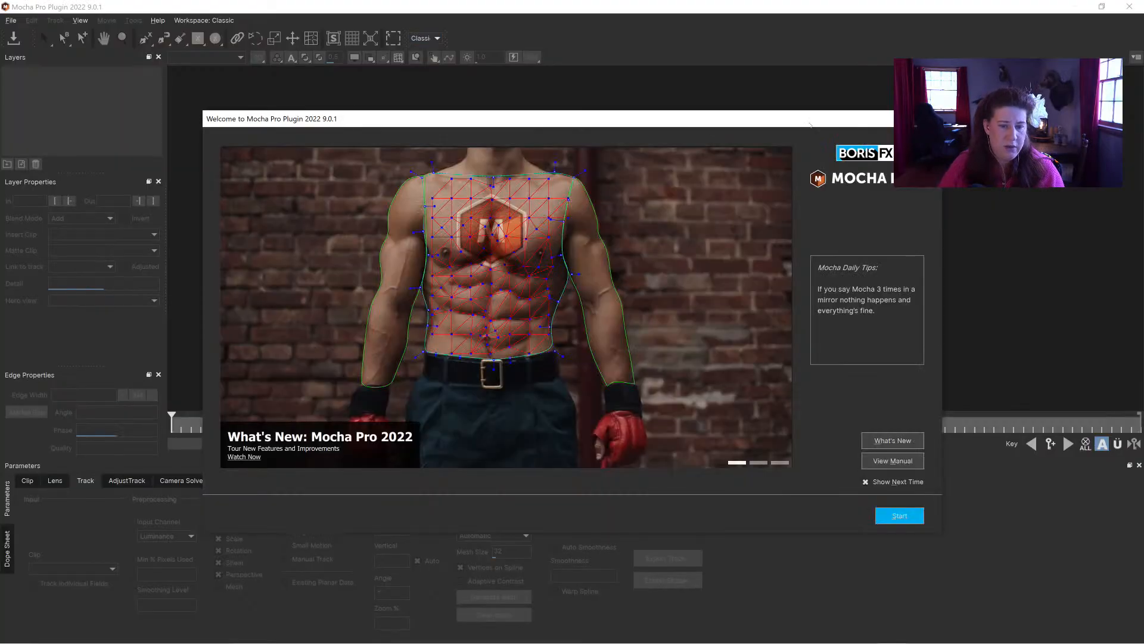
key(Return)
click(1130, 9)
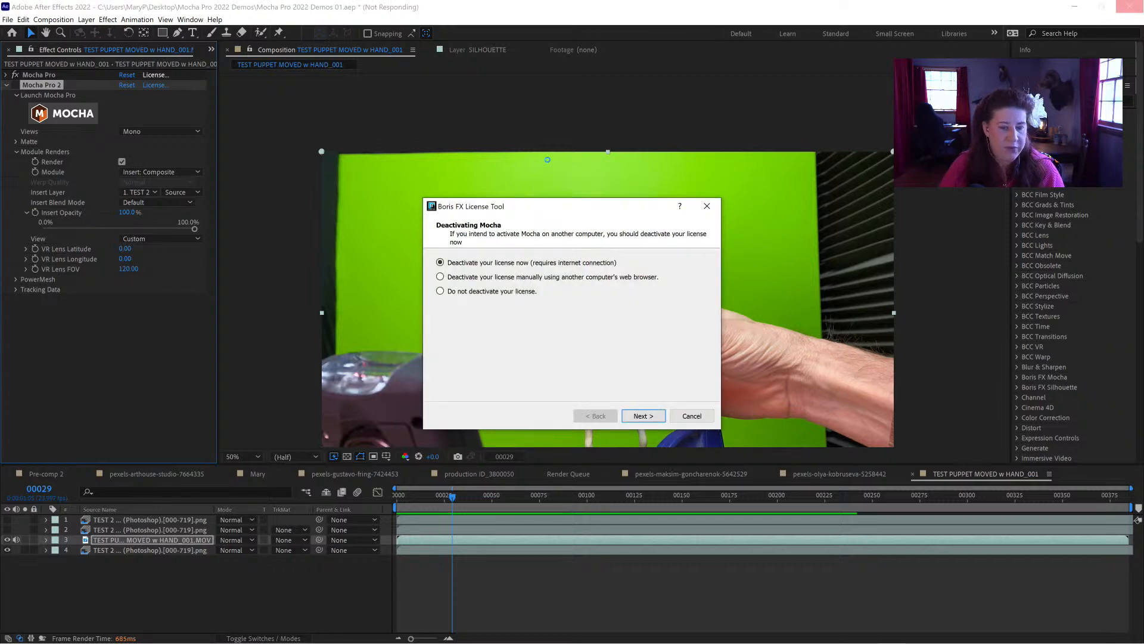
drag(562, 211, 429, 118)
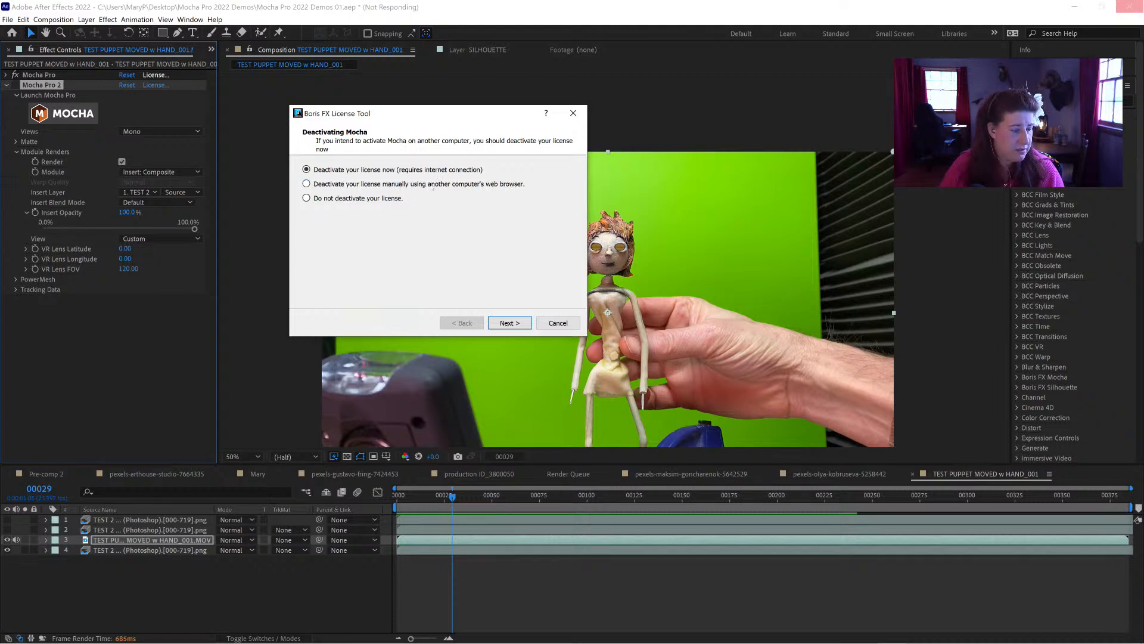
click(573, 112)
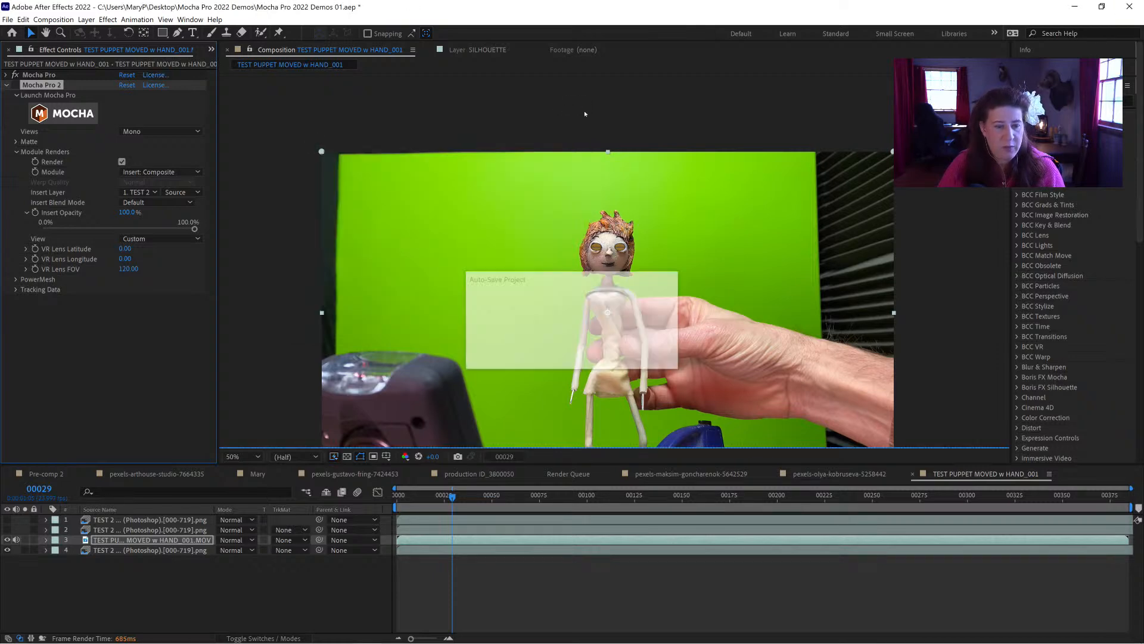
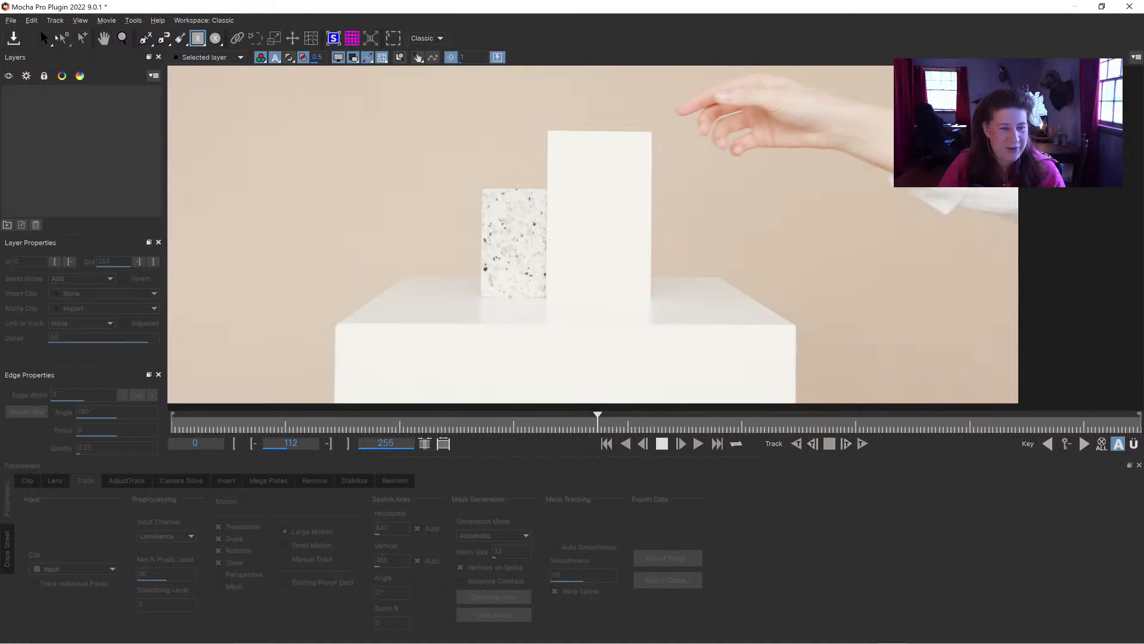
Go to frame 111 and draw a rectangular spline around the tall white card
click(44, 38)
mouse_move(598, 417)
mouse_down()
mouse_move(172, 418)
mouse_move(948, 419)
mouse_move(435, 419)
mouse_move(524, 443)
mouse_move(539, 423)
mouse_move(593, 420)
mouse_up()
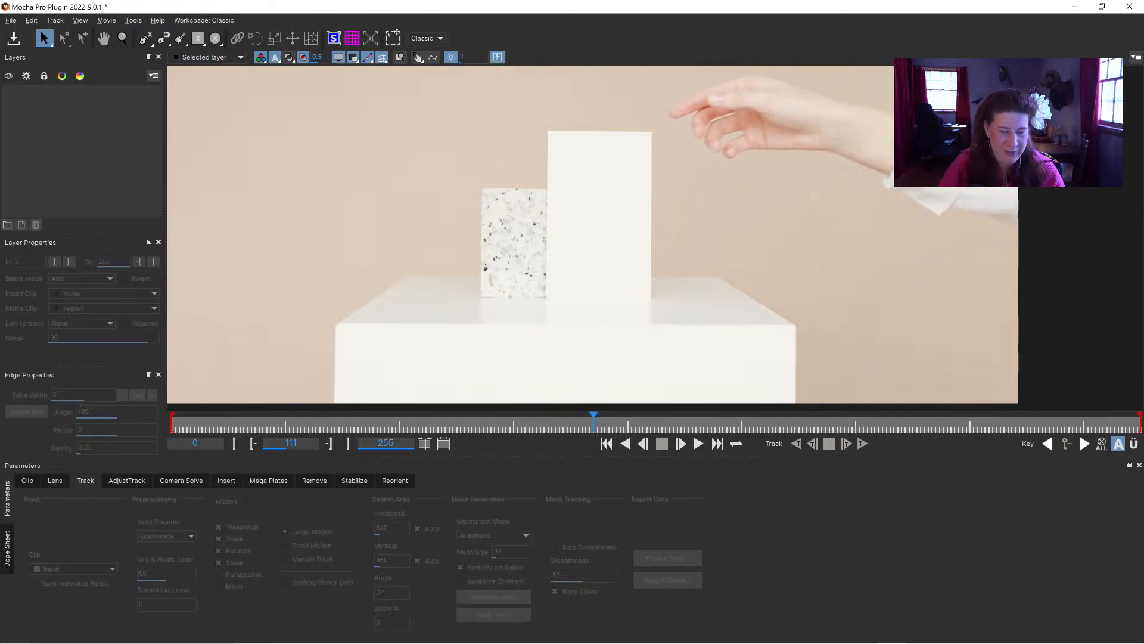
click(215, 38)
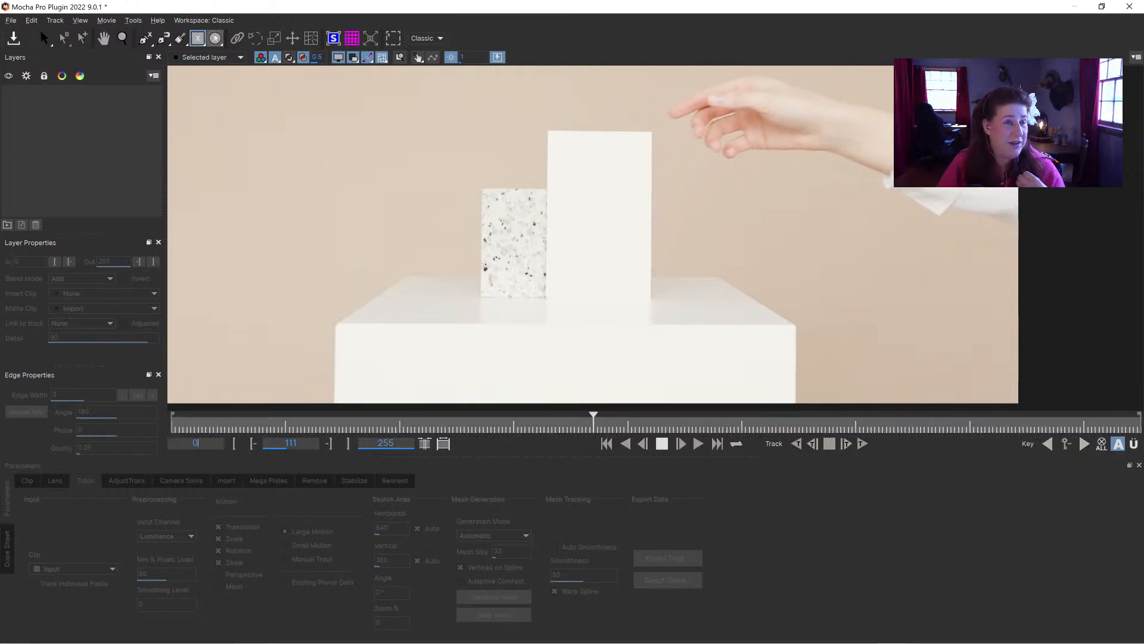
mouse_move(655, 127)
mouse_down()
mouse_move(541, 276)
mouse_move(544, 305)
mouse_up()
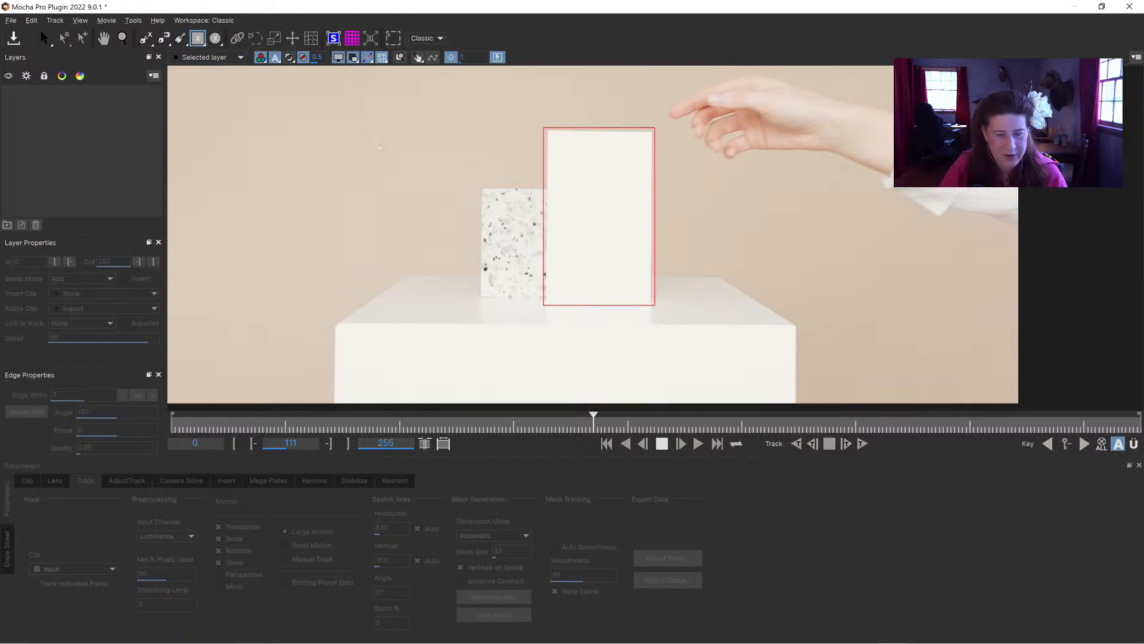
Dim the viewer brightness to 0.6 and fit the rectangle's two bottom corners to the card's base
key(z)
drag(590, 352, 654, 90)
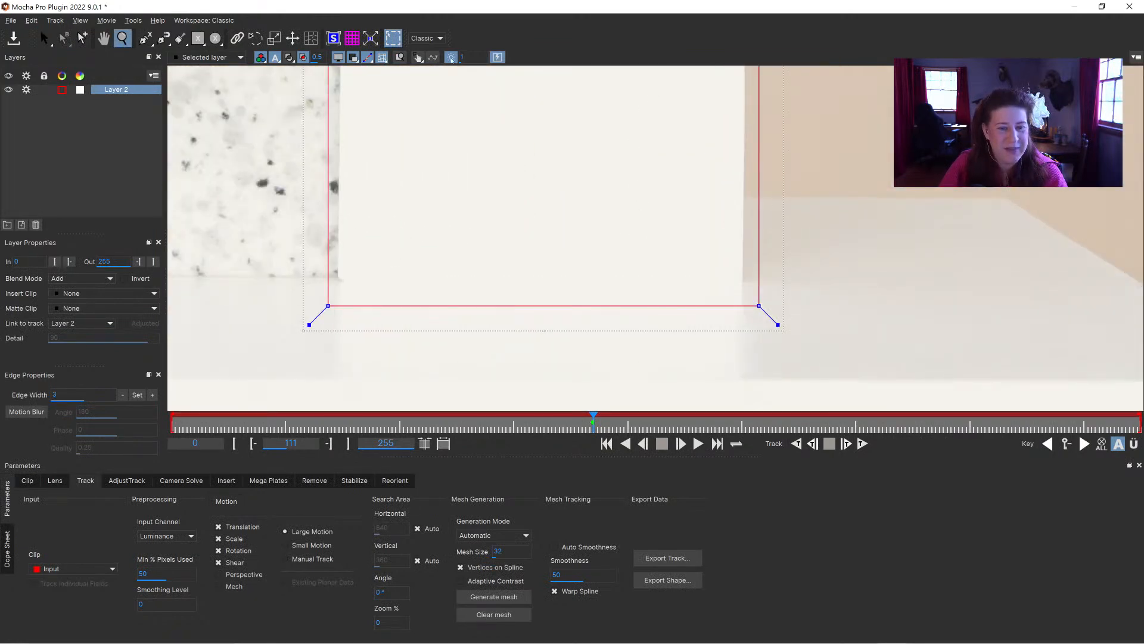
click(465, 57)
text(0.9)
key(Return)
key(Down)
key(Down)
key(Down)
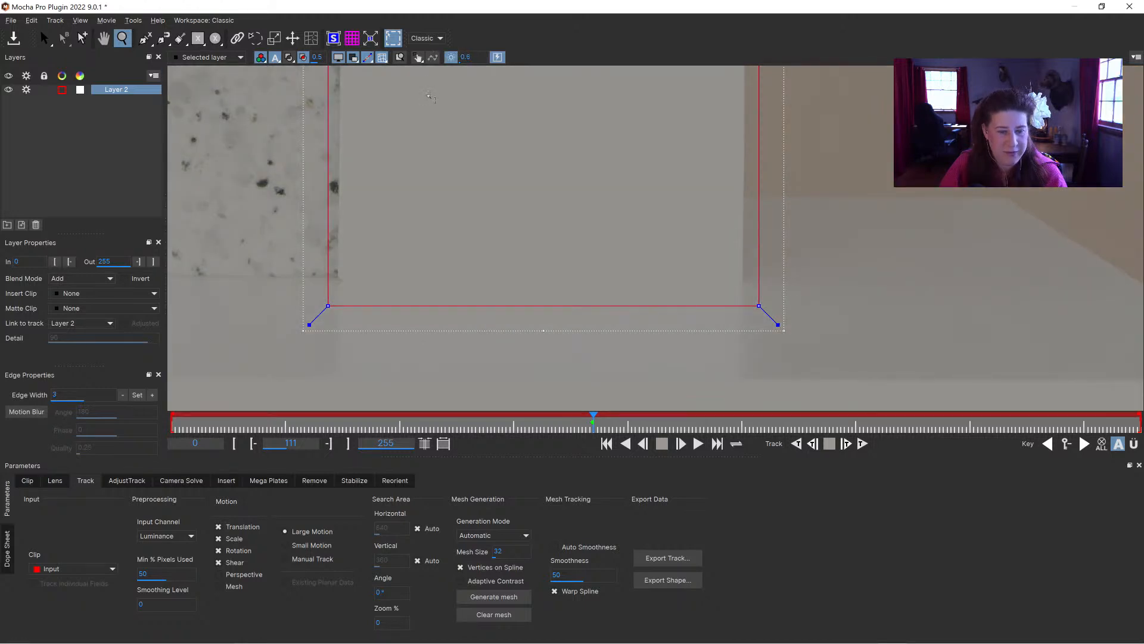
click(43, 38)
drag(329, 312, 334, 292)
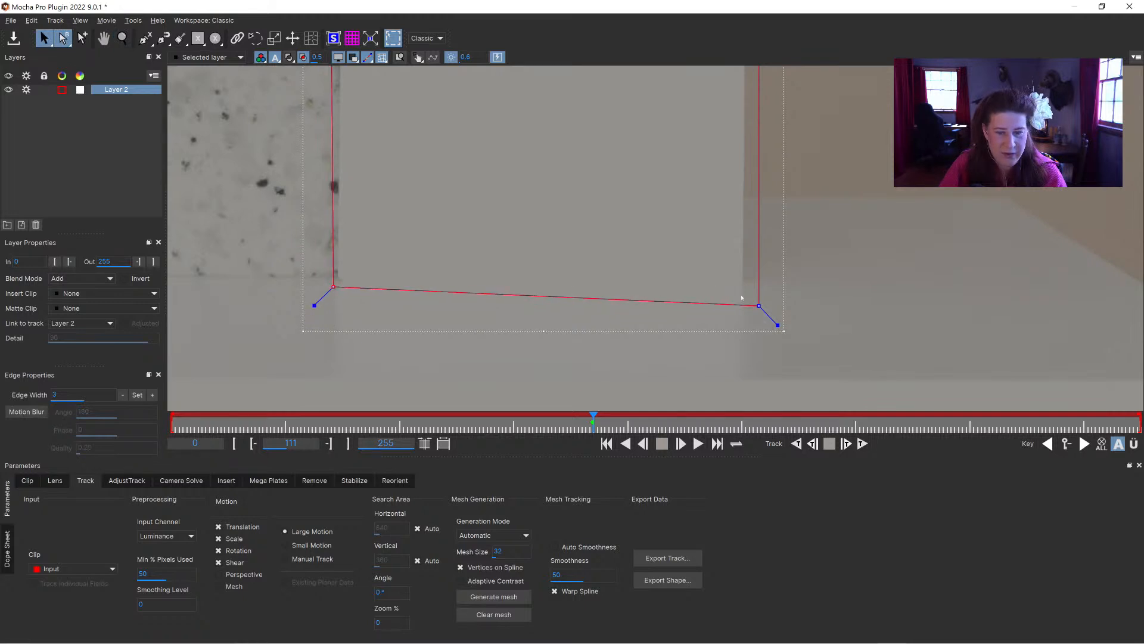
drag(759, 306, 749, 287)
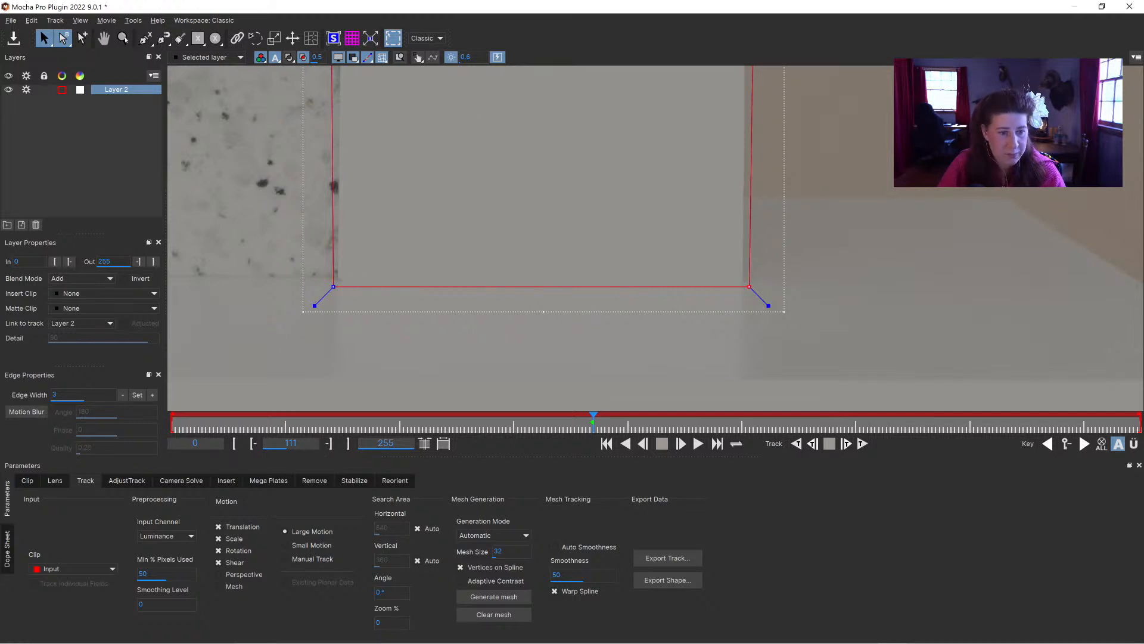
Fit the rectangle's two top corners to the card and restore the viewer brightness to 1
key(z)
drag(459, 239, 529, 326)
key(x)
key(z)
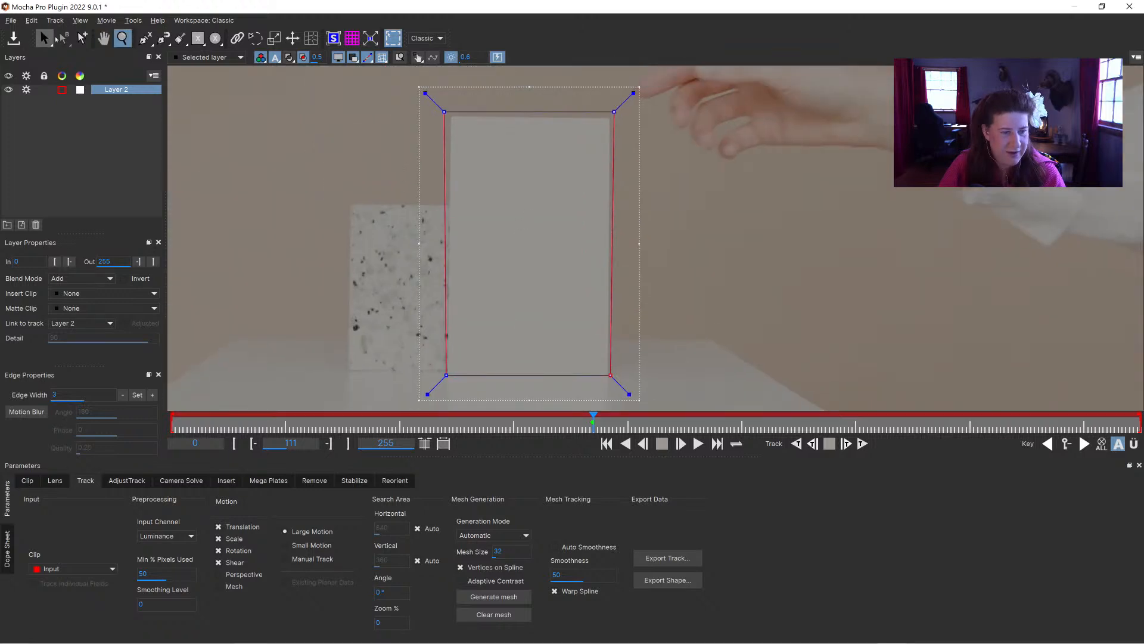
key(b)
drag(614, 111, 613, 117)
drag(444, 112, 449, 114)
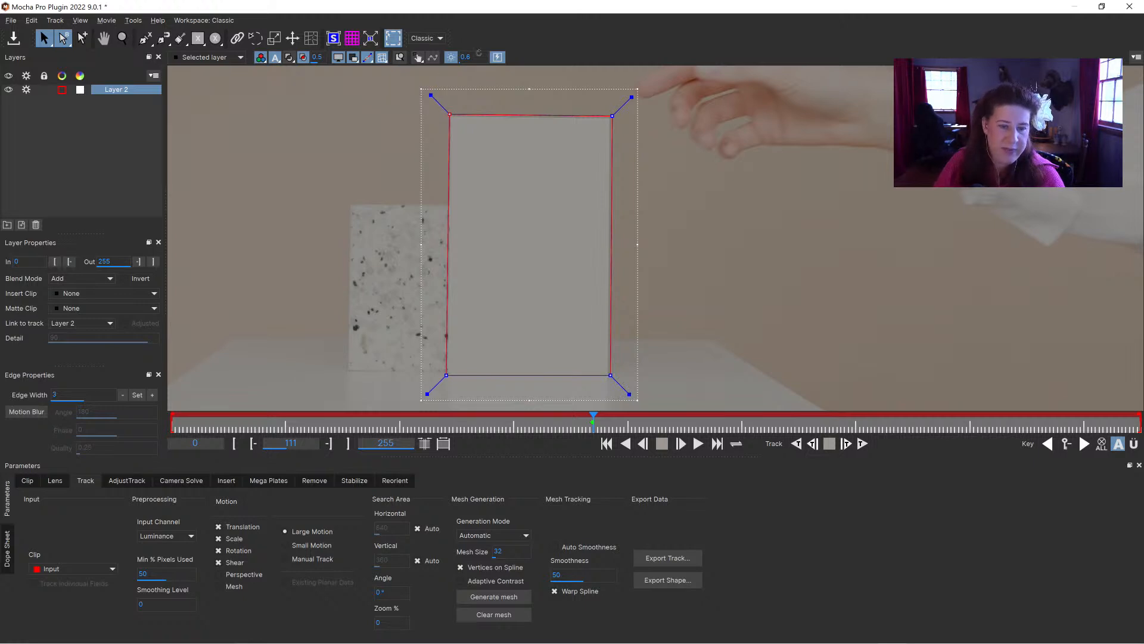
text(1)
key(Return)
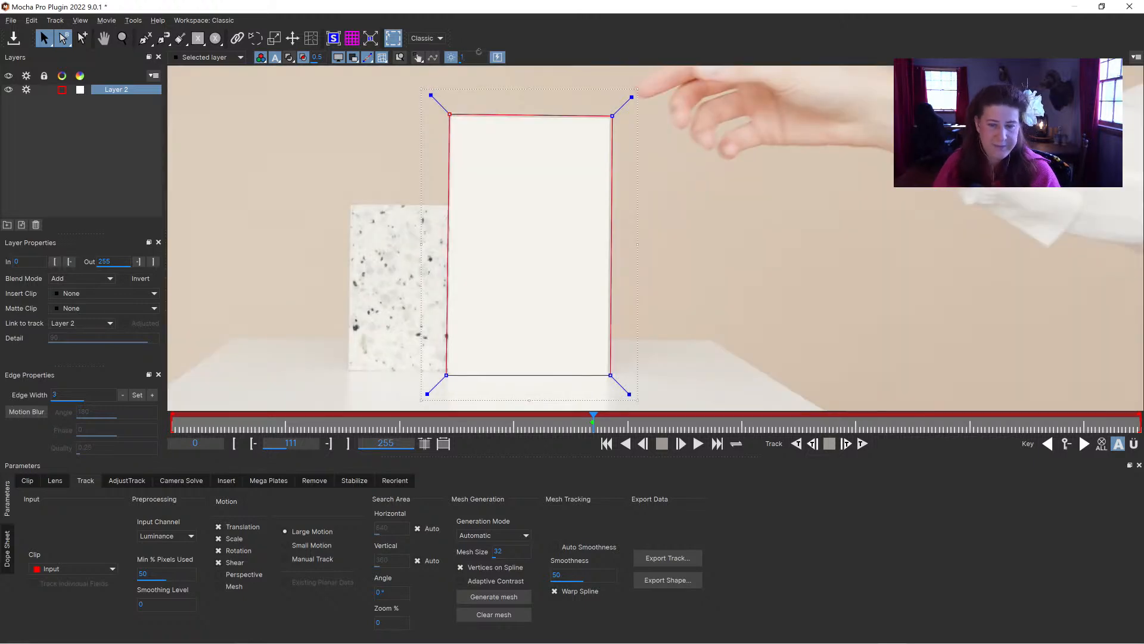
Draw an elliptical spline around the hand and limit its tracked motion to Translation by turning off Scale, Rotation and Shear
click(122, 38)
drag(511, 199, 575, 217)
key(x)
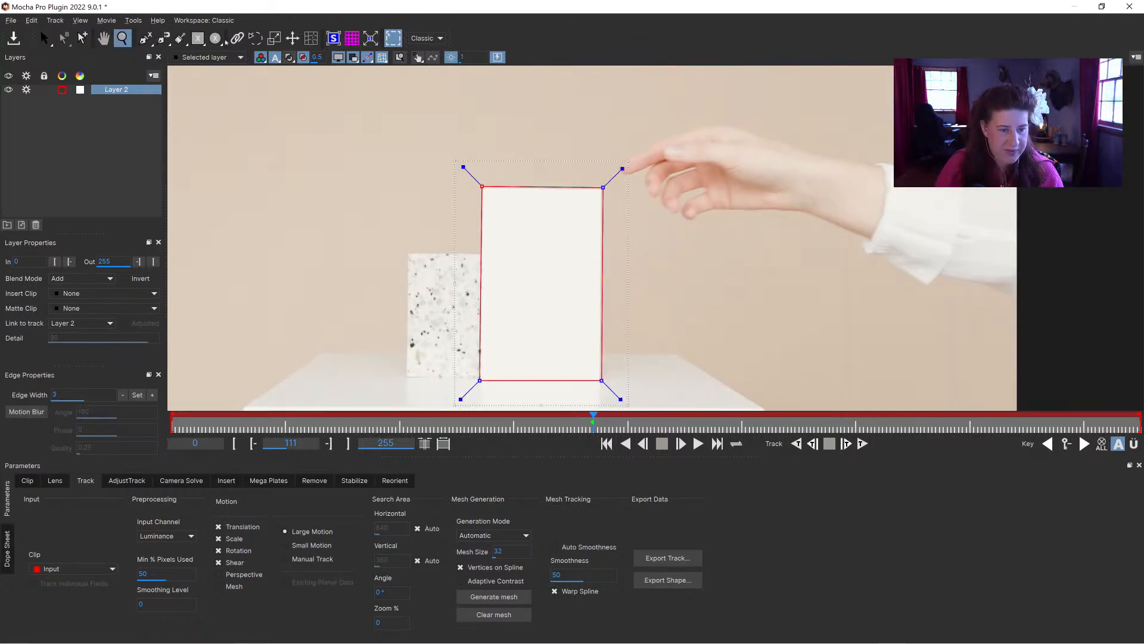
click(215, 38)
drag(596, 118, 805, 235)
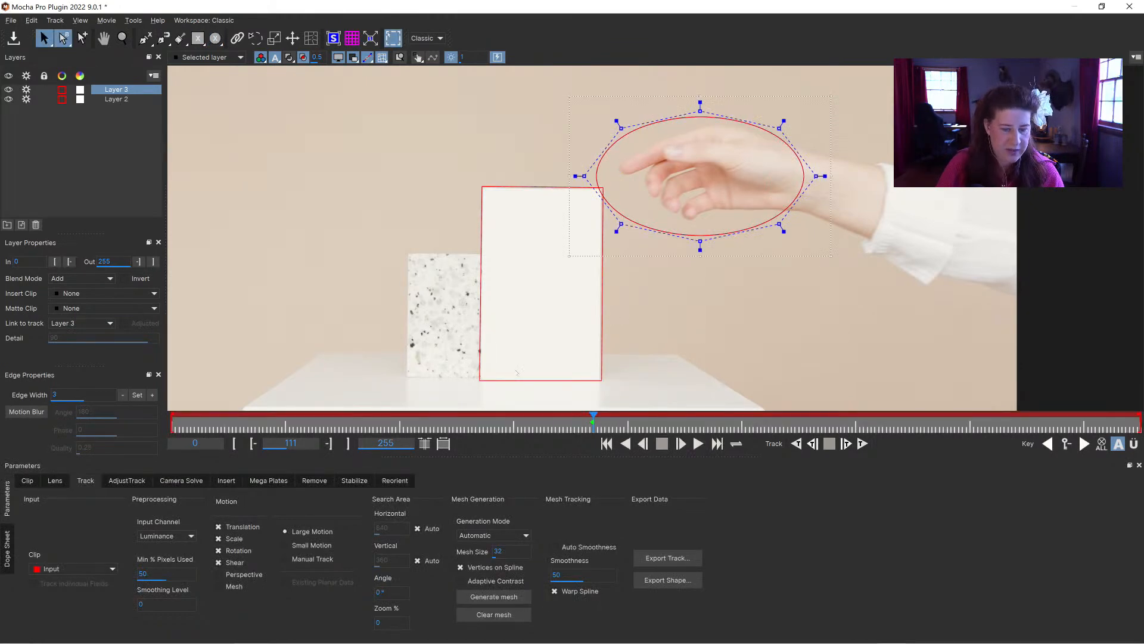
click(218, 539)
click(218, 550)
click(218, 562)
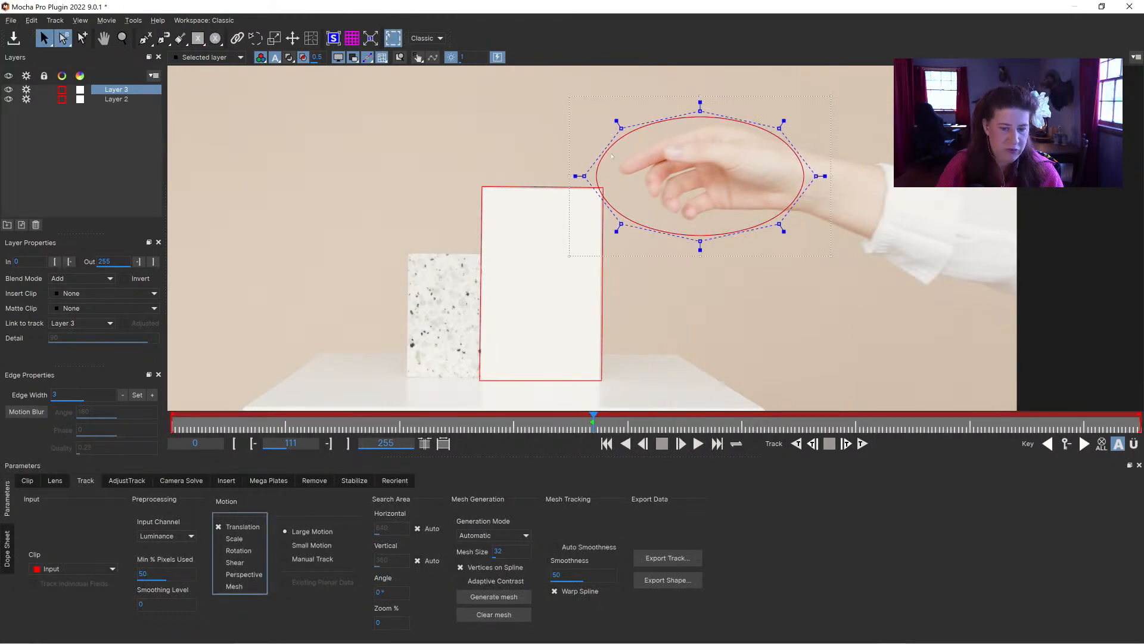
Rename the hand's ellipse layer to "hand track holdout" and the card's rectangle layer to "card track"
double_click(110, 91)
text(hand track holdout)
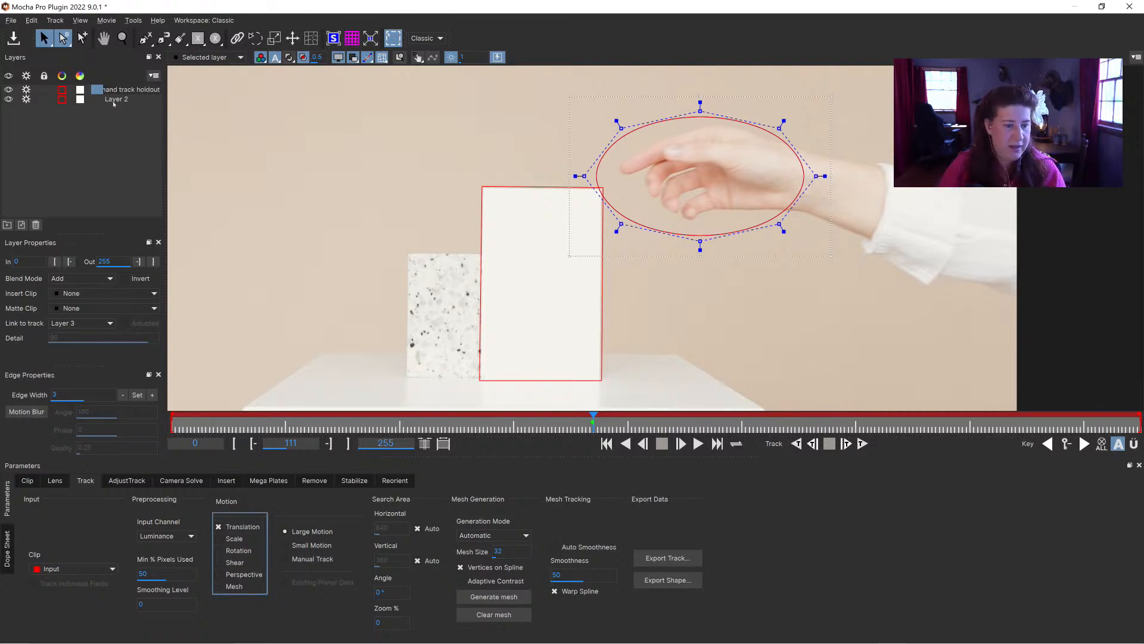
double_click(114, 100)
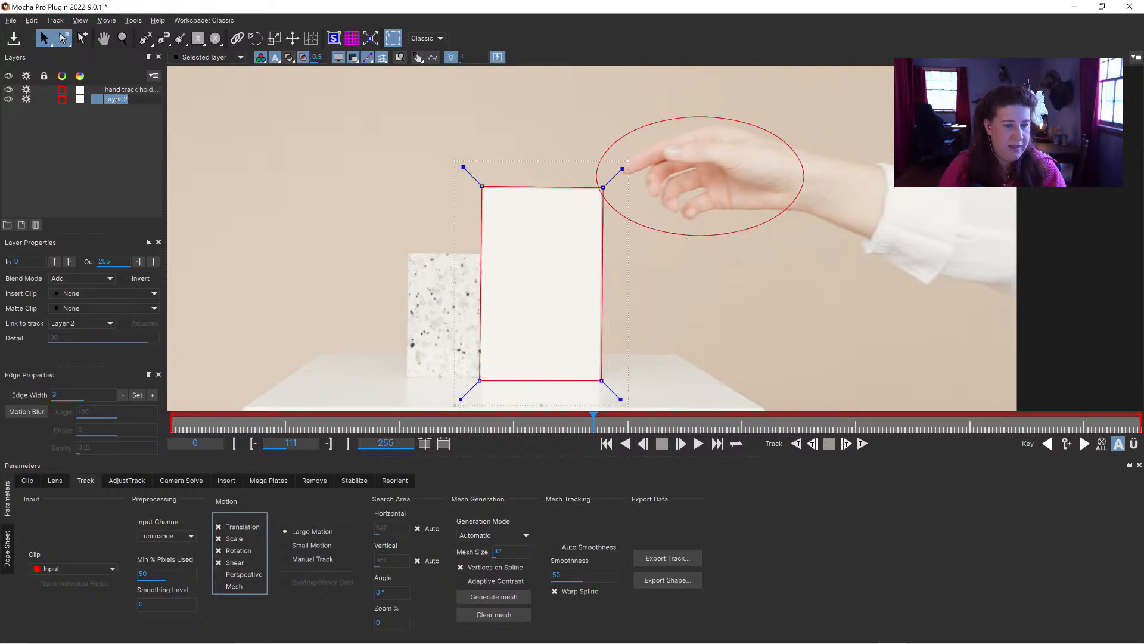
text(card track)
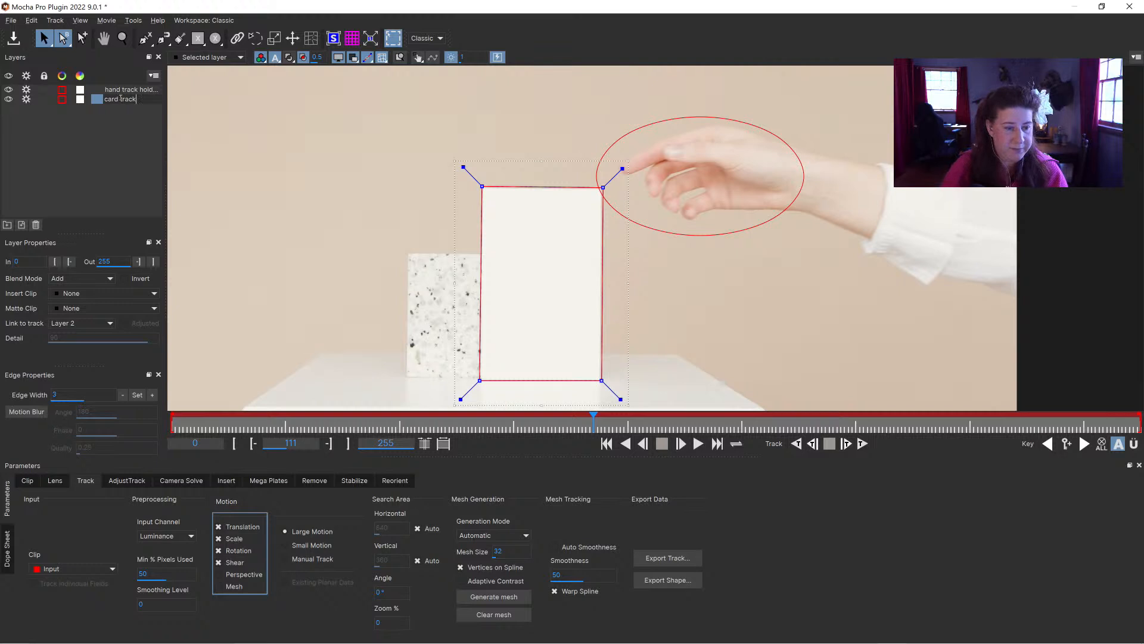
key(Return)
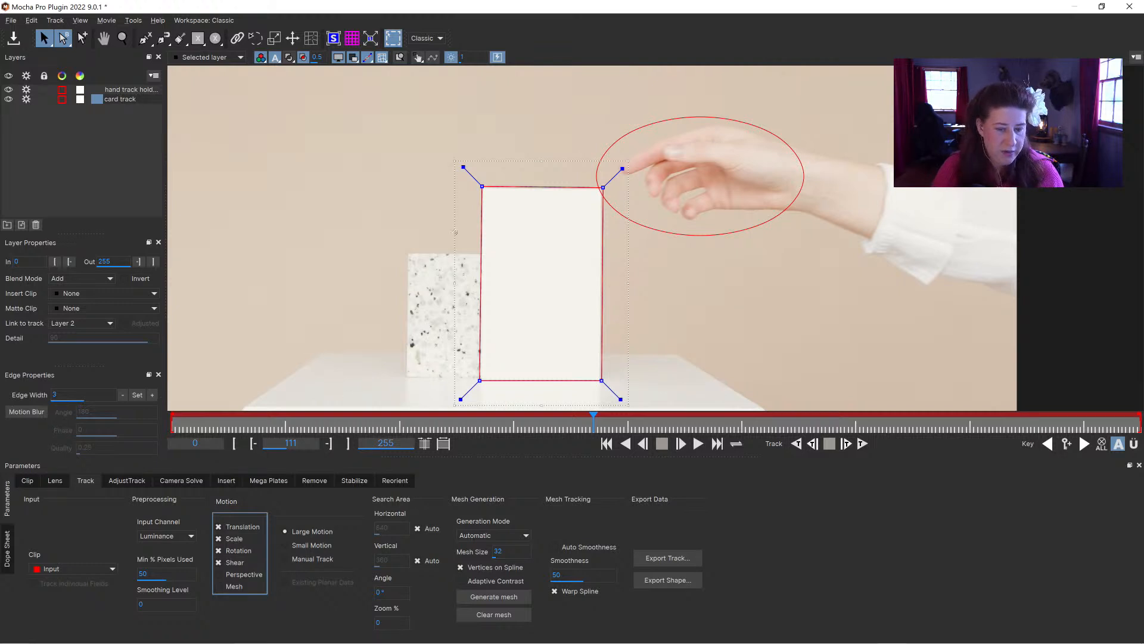
Enable Perspective motion for the card track layer and track both layers backward from frame 111 to frame 108
click(121, 101)
click(219, 573)
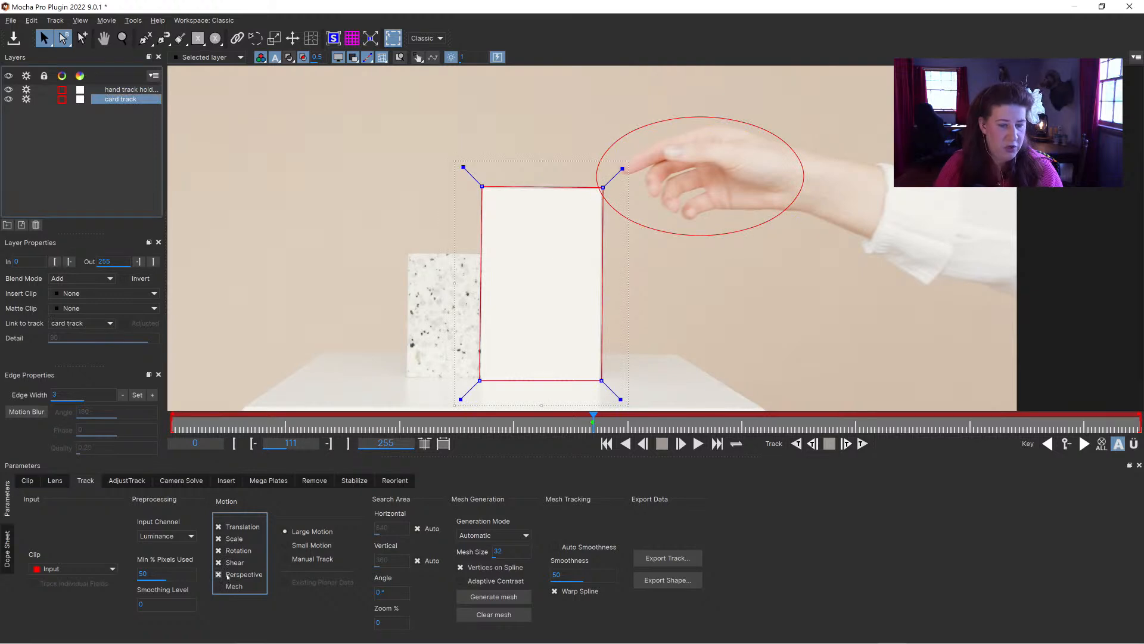
click(690, 117)
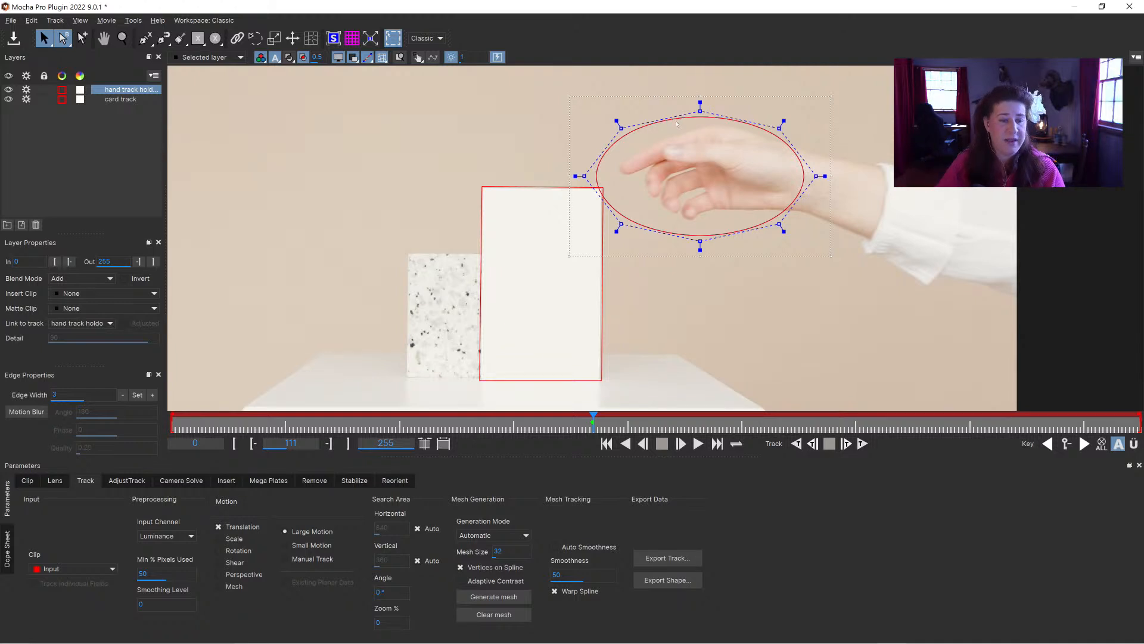
click(123, 99)
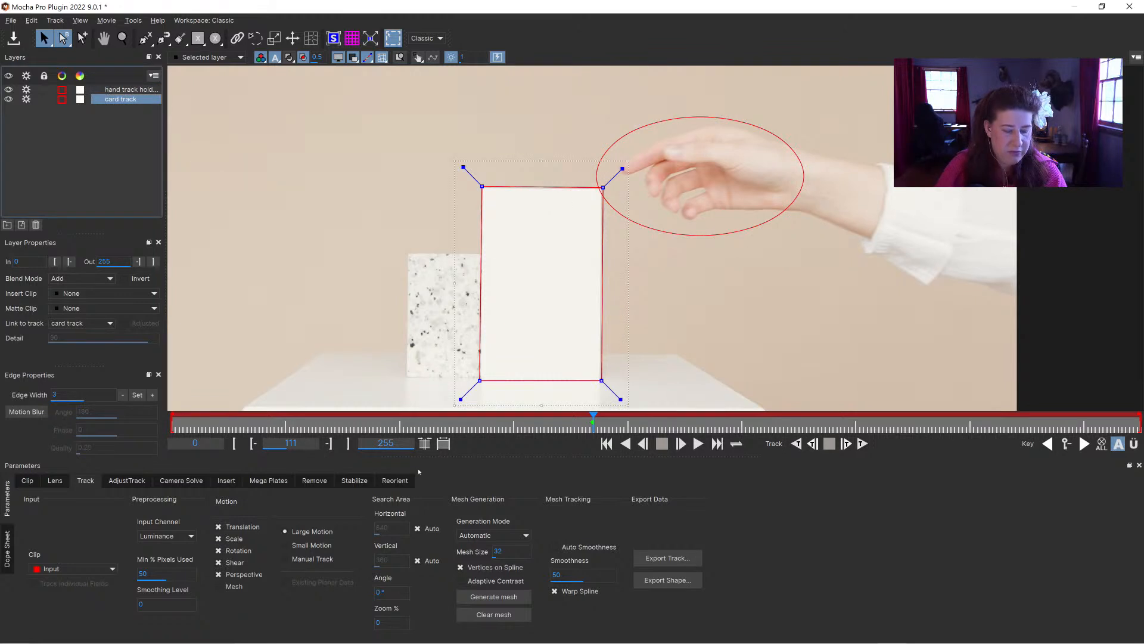
click(796, 443)
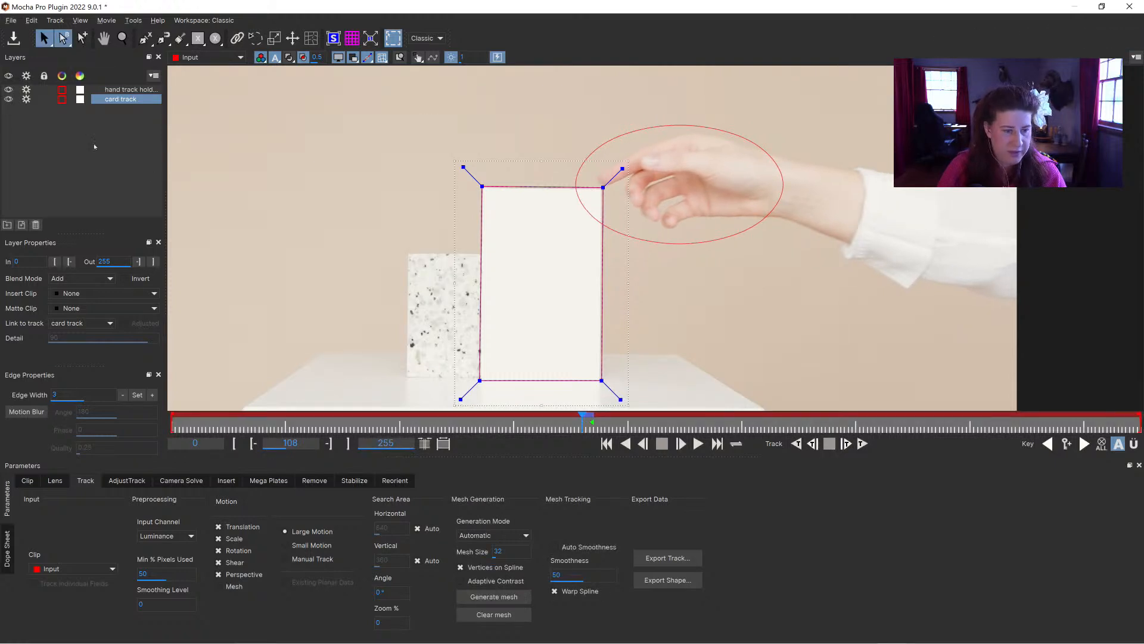
Set the matte color of the card track layer to dark red #aa0000 and of the hand holdout layer to dark blue
click(79, 99)
click(445, 221)
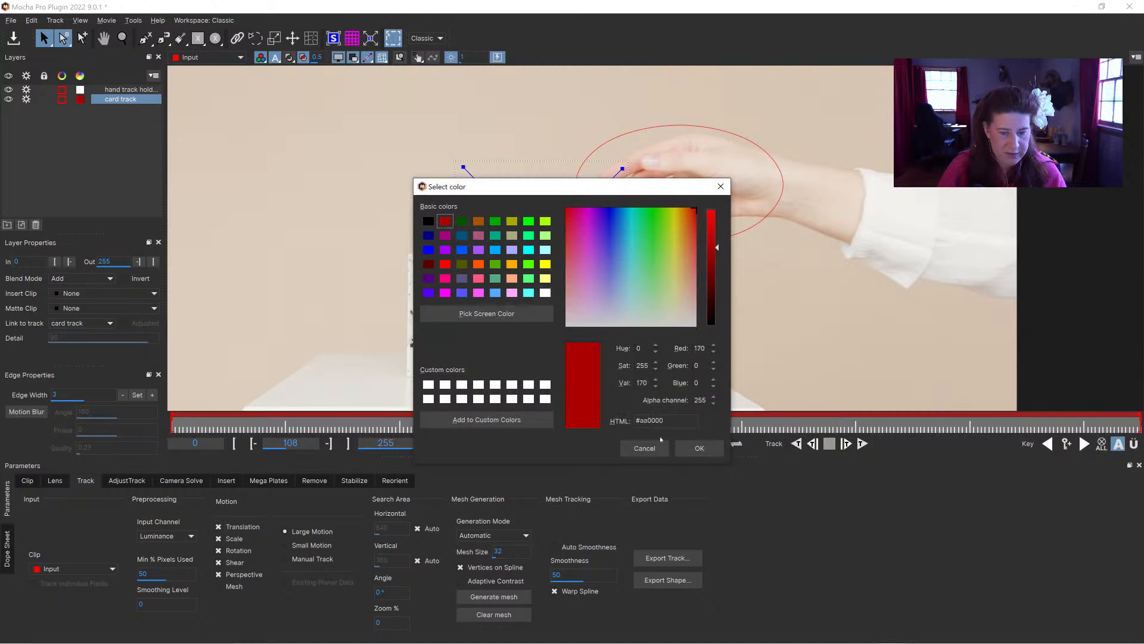
click(695, 451)
click(129, 90)
click(80, 90)
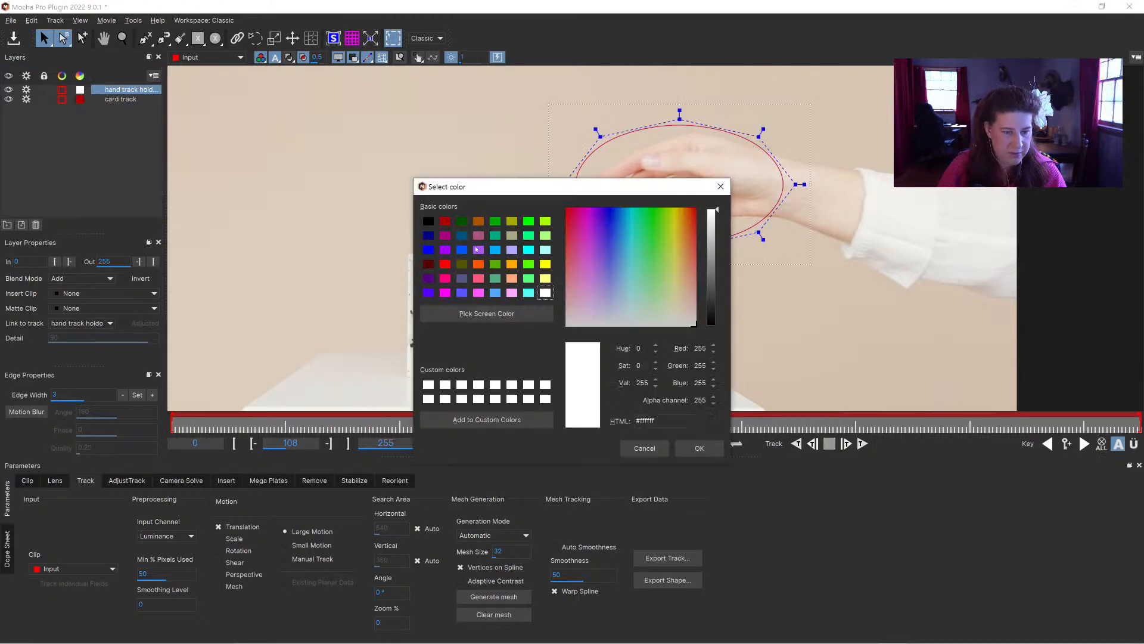
click(429, 234)
click(698, 447)
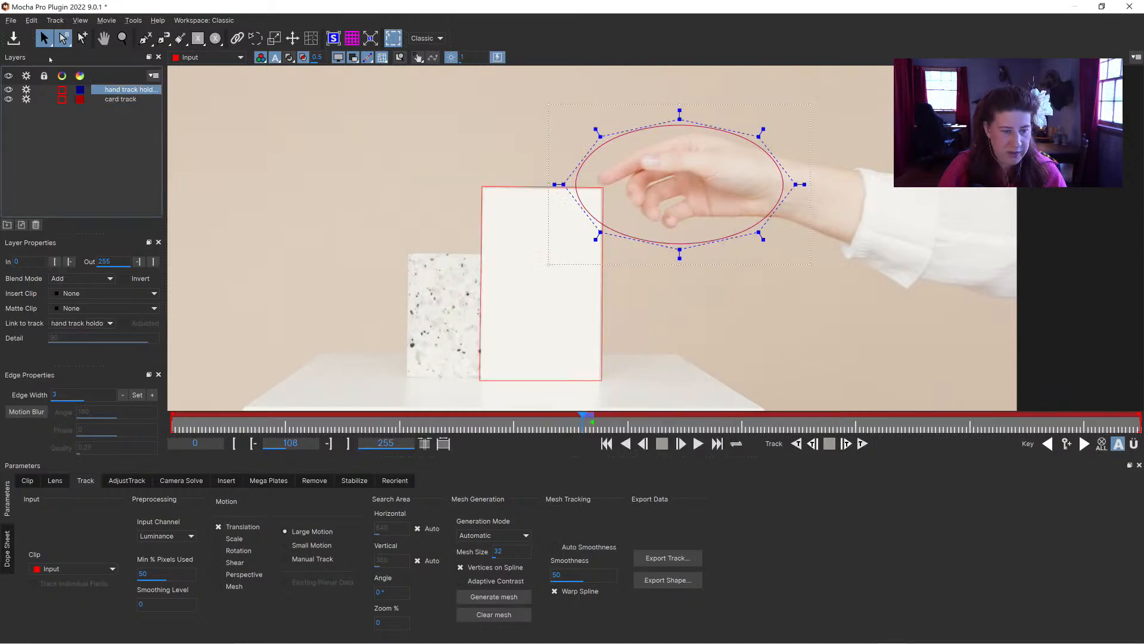
click(112, 100)
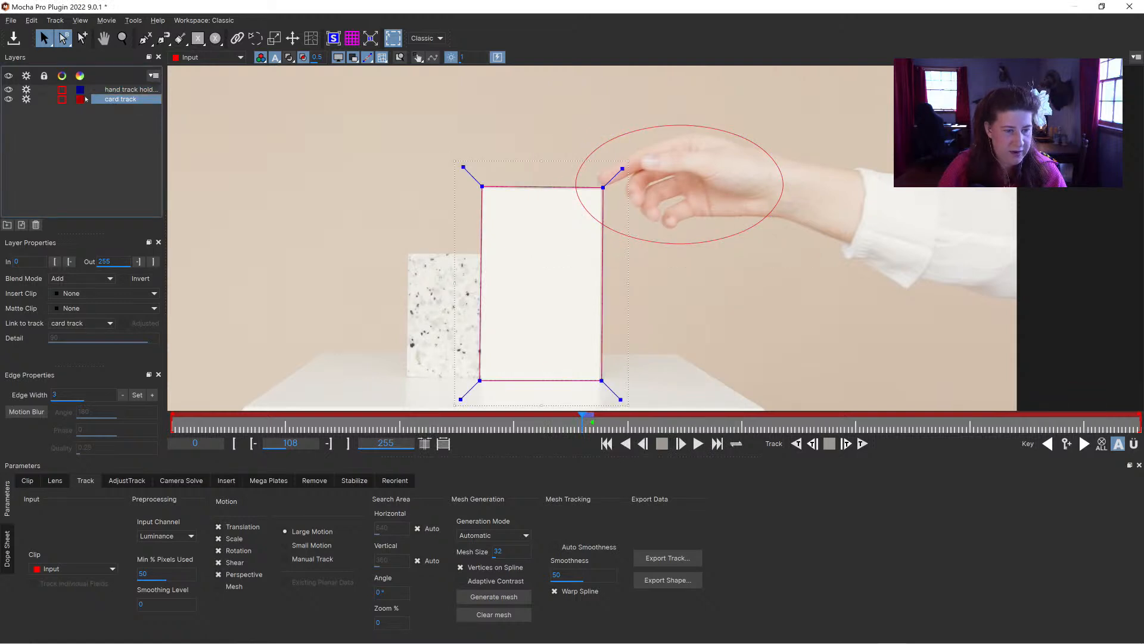
Show the layer mattes and track the card and hand layers backward from frame 108 to frame 86
click(290, 58)
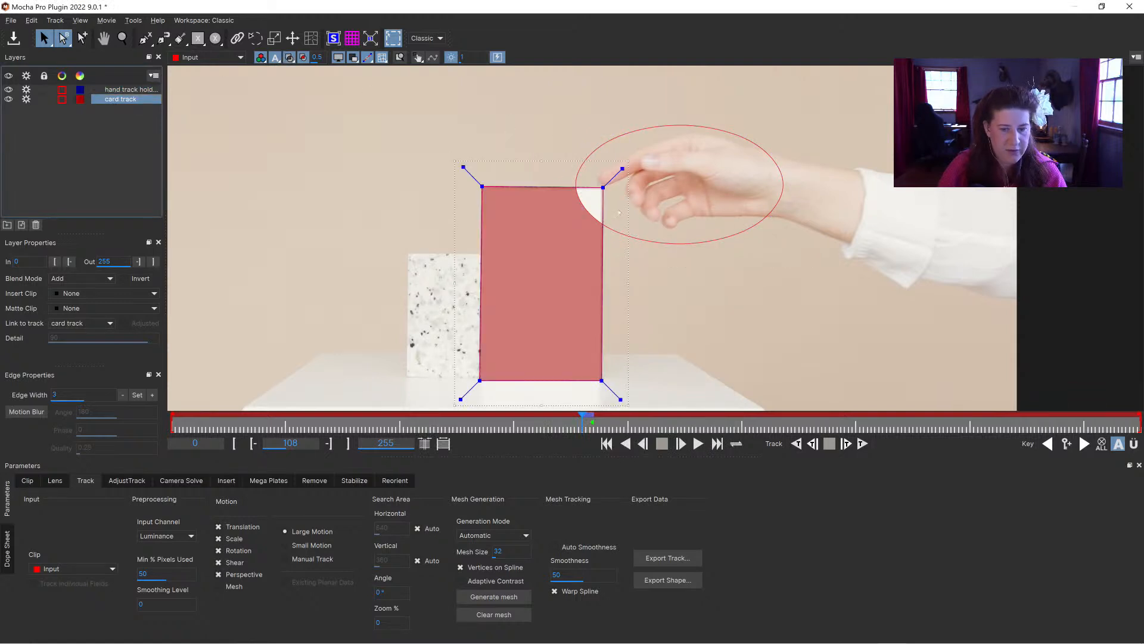
click(797, 444)
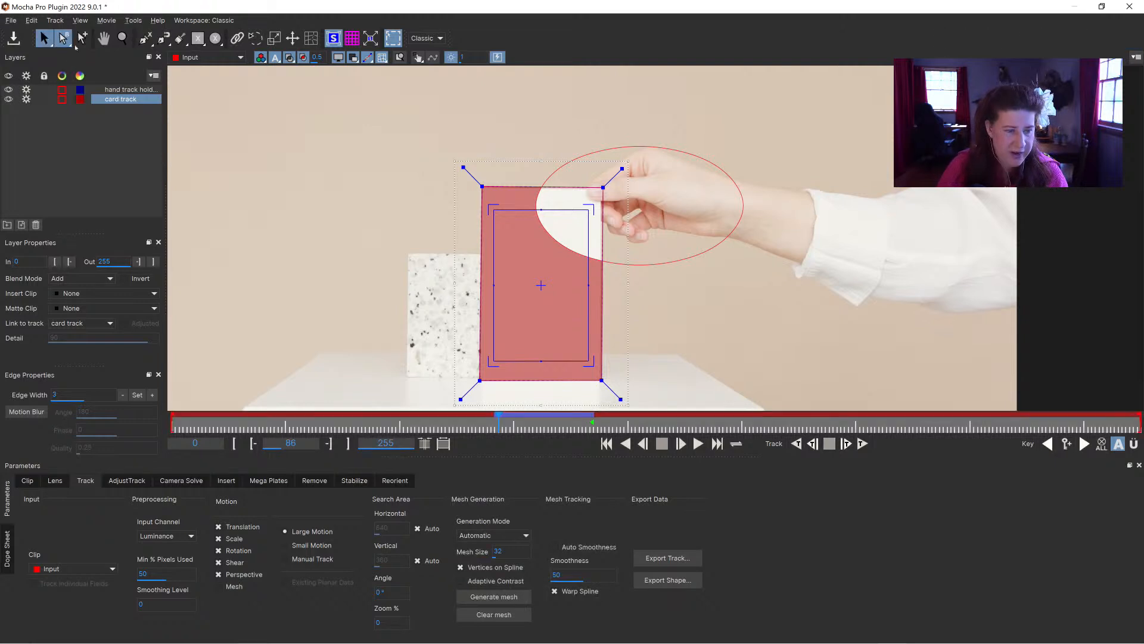
Reshape the hand holdout spline at frame 86 by pulling its card-side points off the card, and set the layer's In point to 86
click(546, 225)
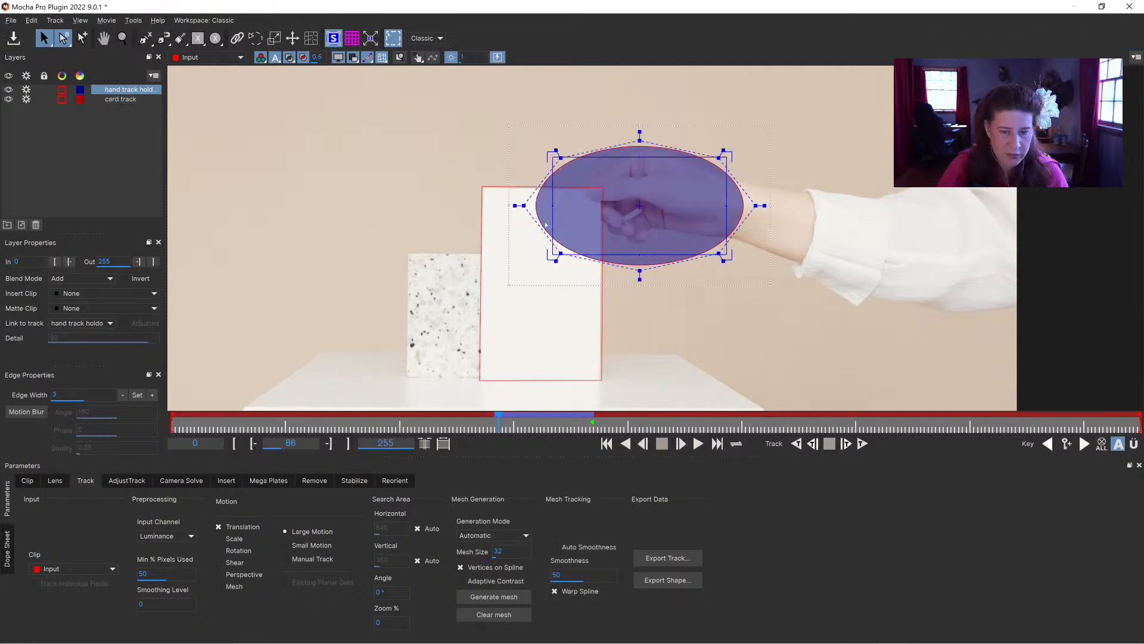
drag(524, 206, 664, 191)
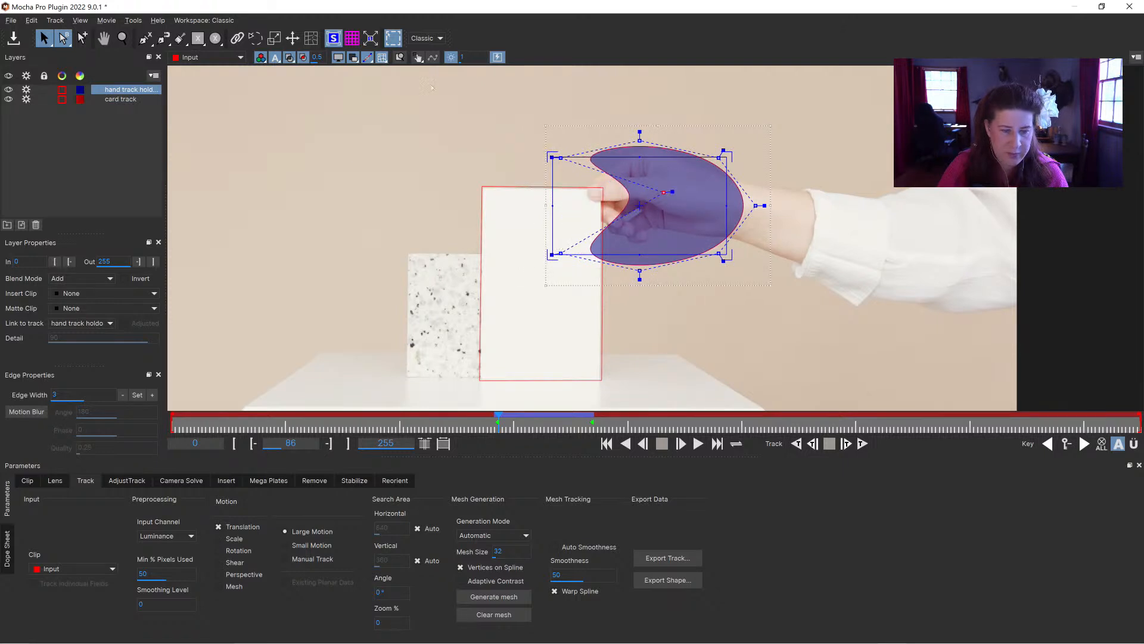
click(579, 261)
drag(561, 254, 633, 253)
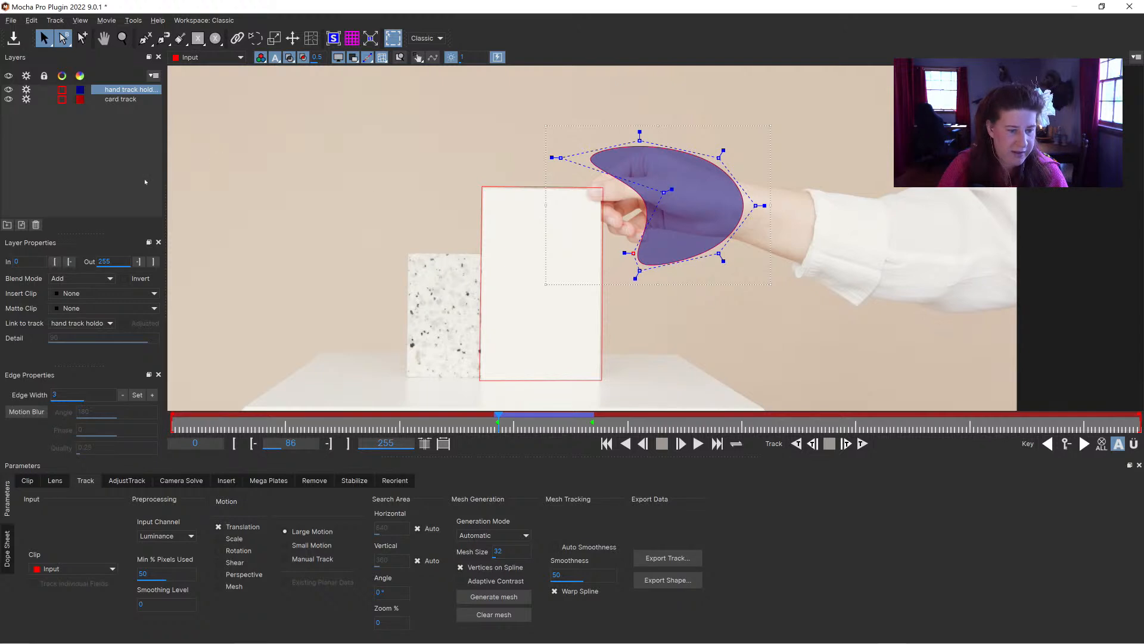
click(55, 263)
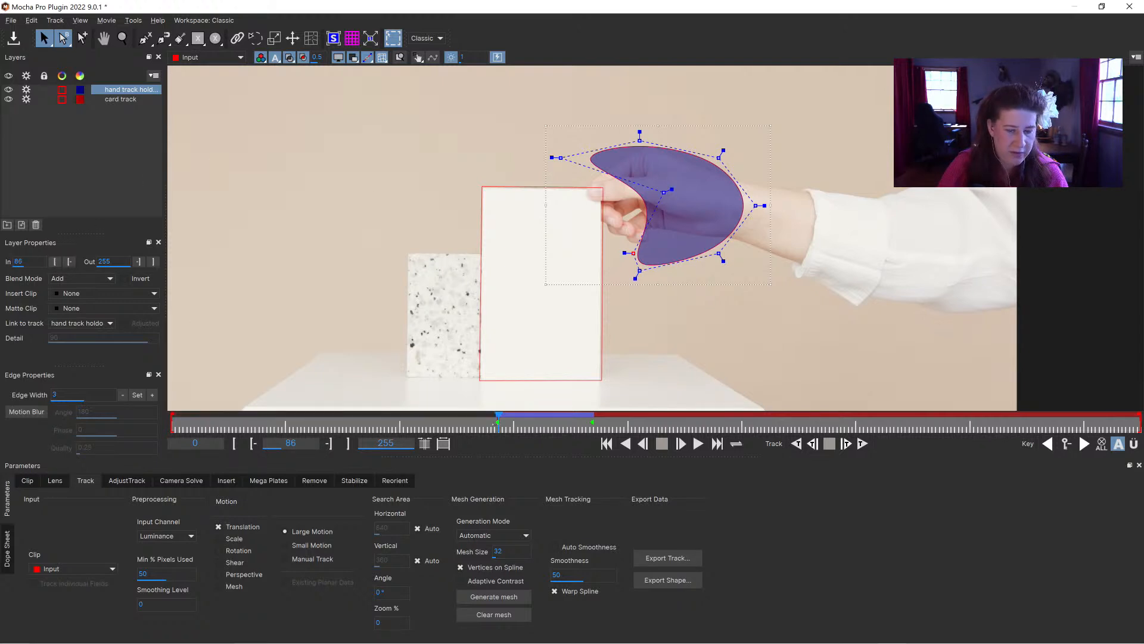
mouse_move(498, 425)
mouse_down()
mouse_move(601, 424)
mouse_move(482, 424)
mouse_move(509, 424)
mouse_up()
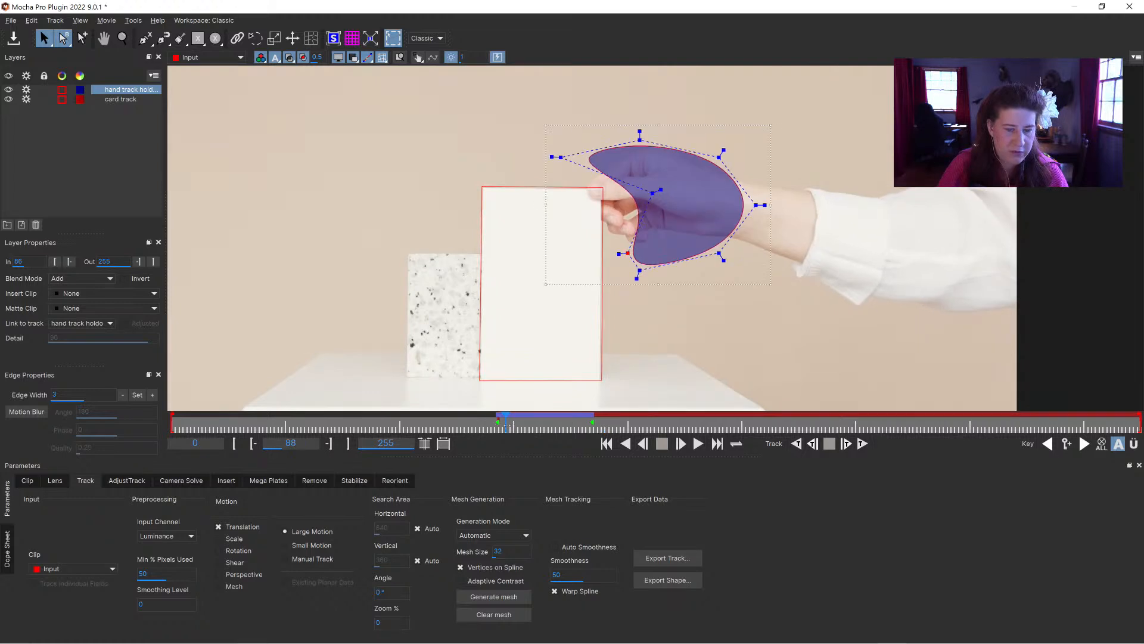
Show the card track layer's planar surface at frame 85 and fit its two upper corners to the card's upper corners
click(499, 186)
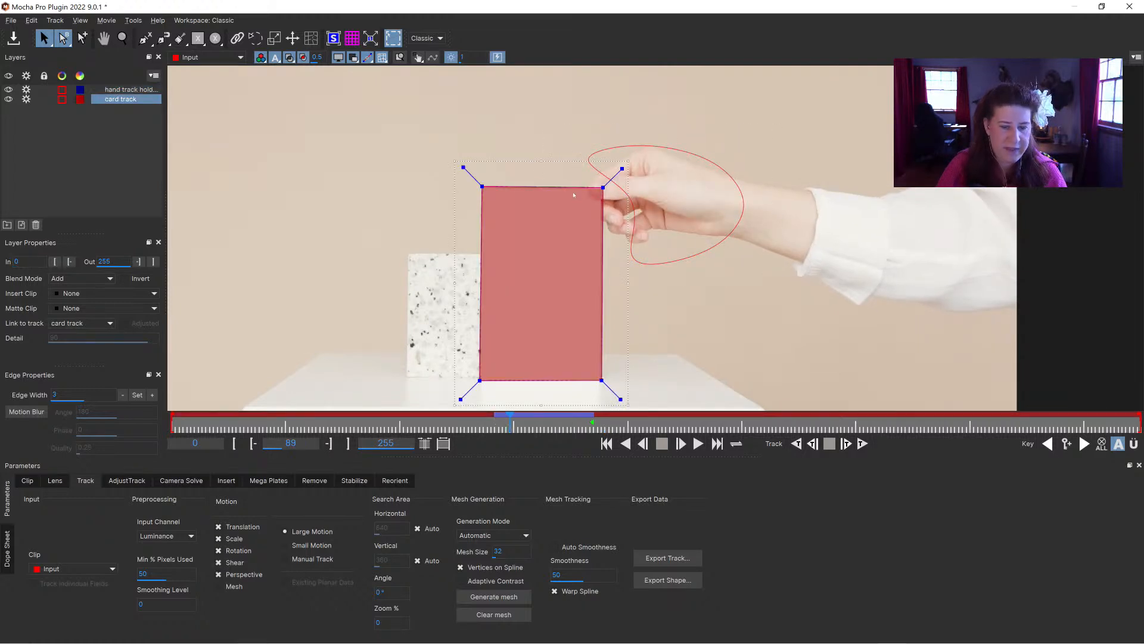
drag(506, 422, 494, 423)
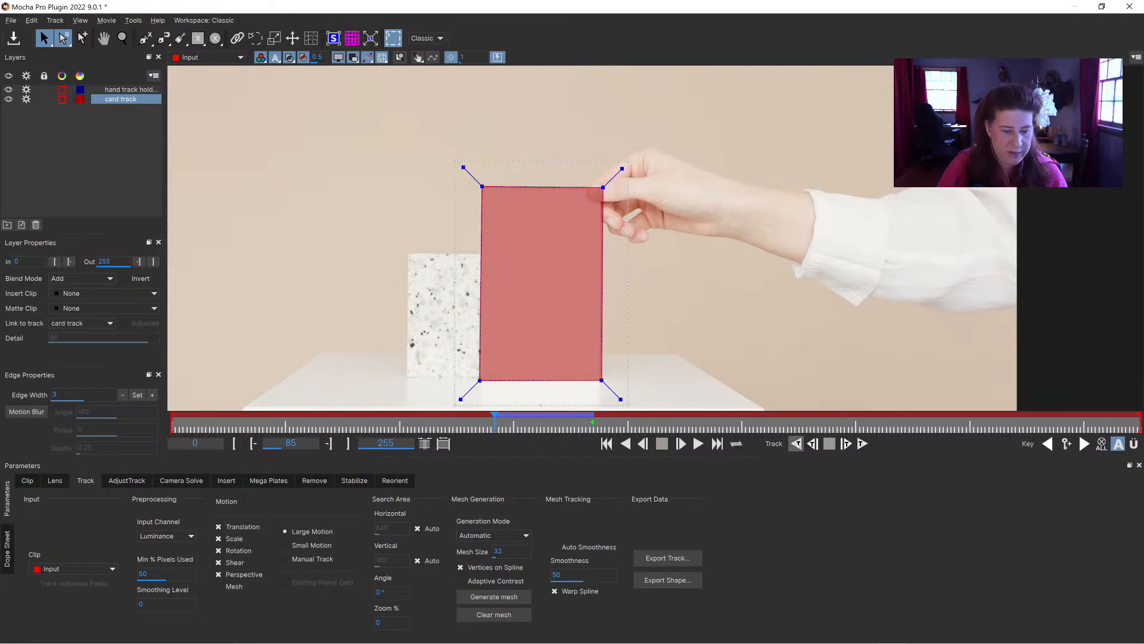
click(339, 39)
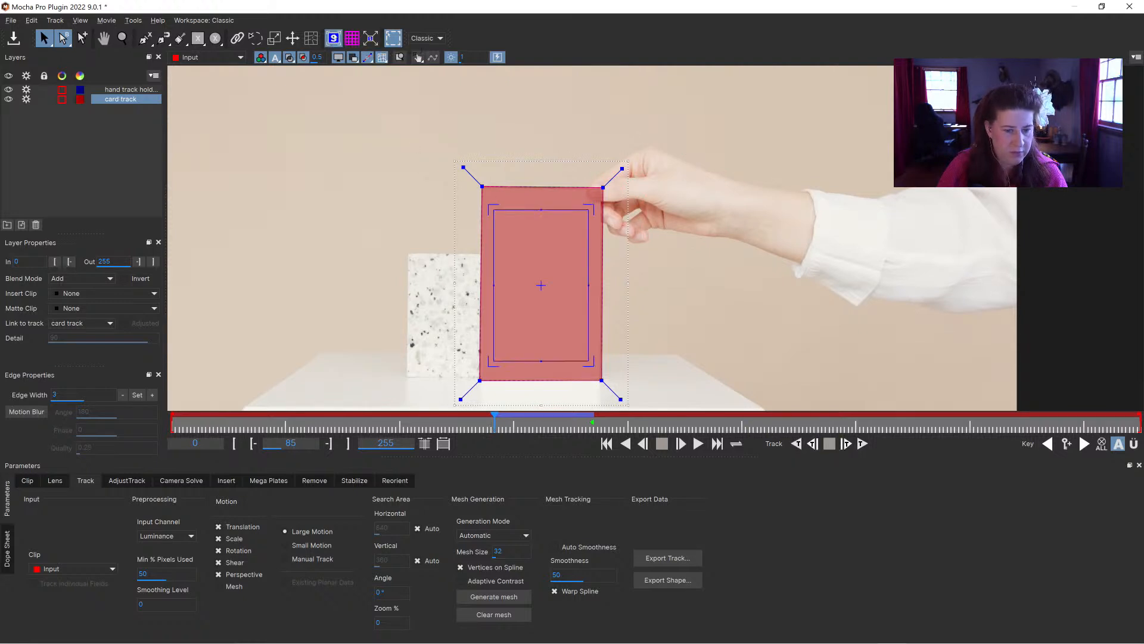
key(z)
drag(547, 273, 526, 156)
key(s)
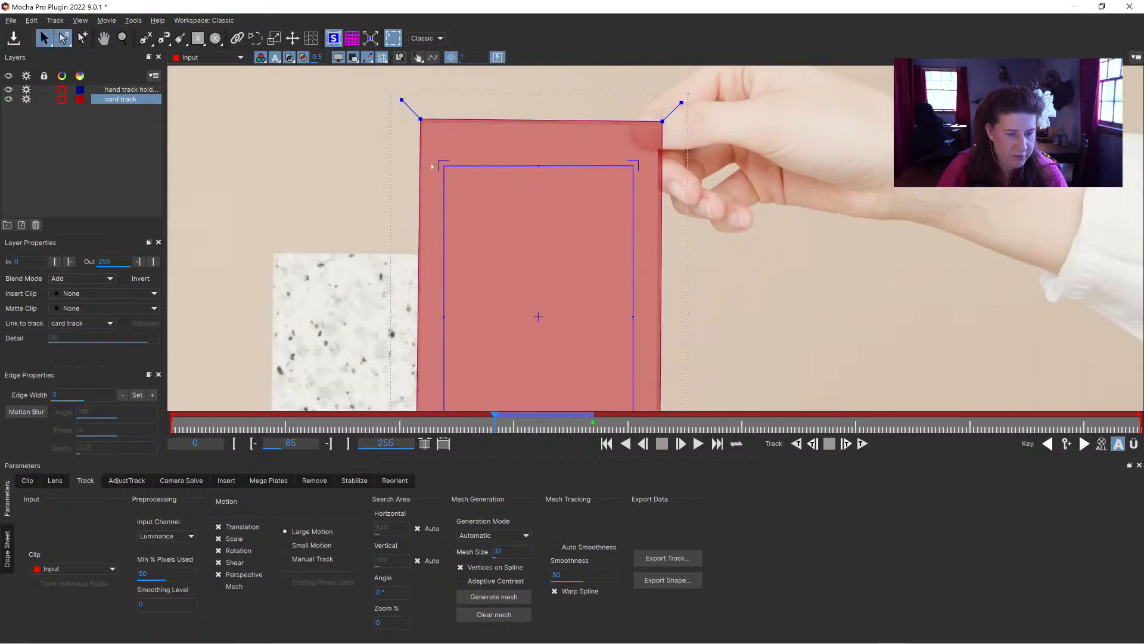
drag(445, 167, 424, 121)
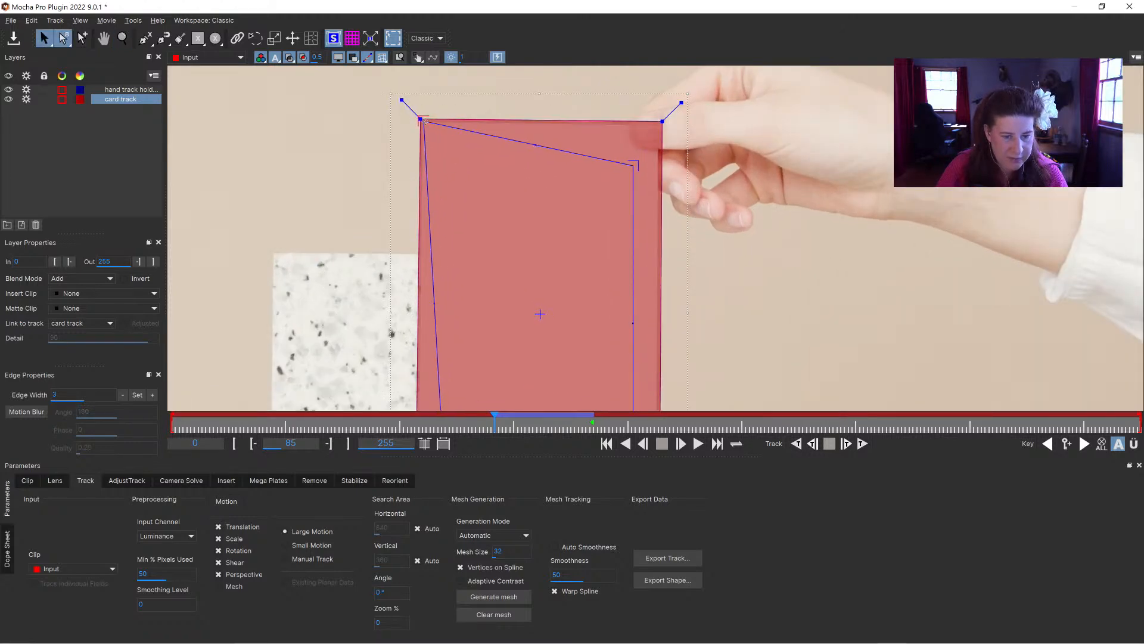
drag(636, 165, 660, 123)
Fit the planar surface's two lower corners to the card's lower corners and hide the matte overlay
key(x)
drag(634, 379, 634, 234)
drag(635, 324, 659, 361)
drag(445, 324, 615, 574)
key(x)
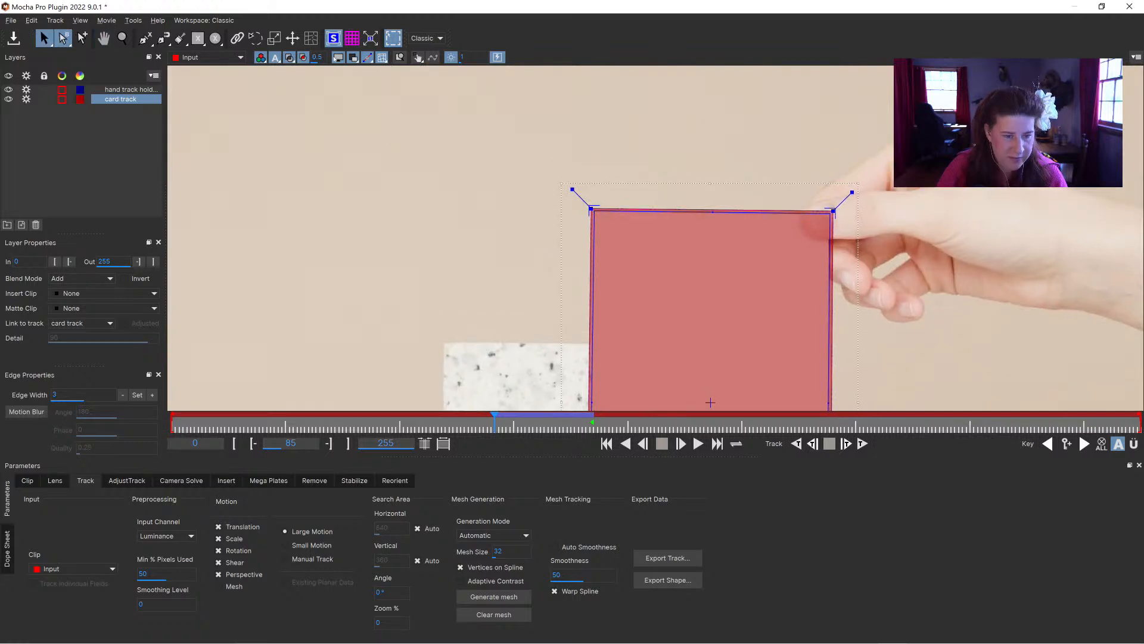
key(x)
drag(813, 213, 662, 156)
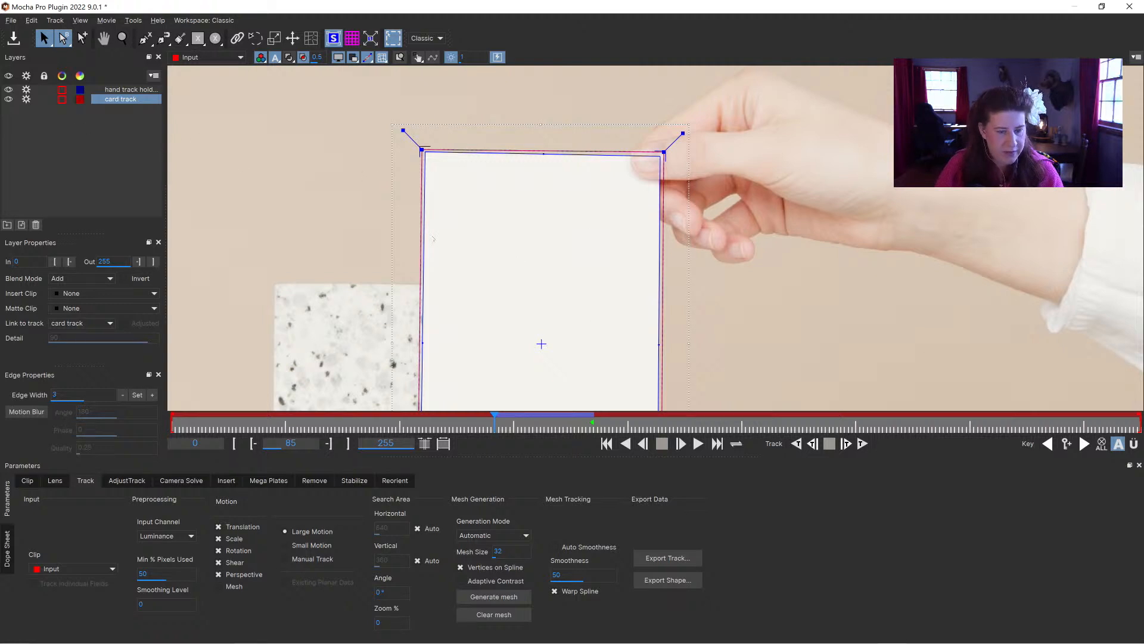
Track the card track layer backward from frame 85 and stop at frame 57
click(122, 37)
scroll(503, 197, down, 2)
scroll(529, 183, up, 1)
drag(529, 183, 584, 189)
click(797, 444)
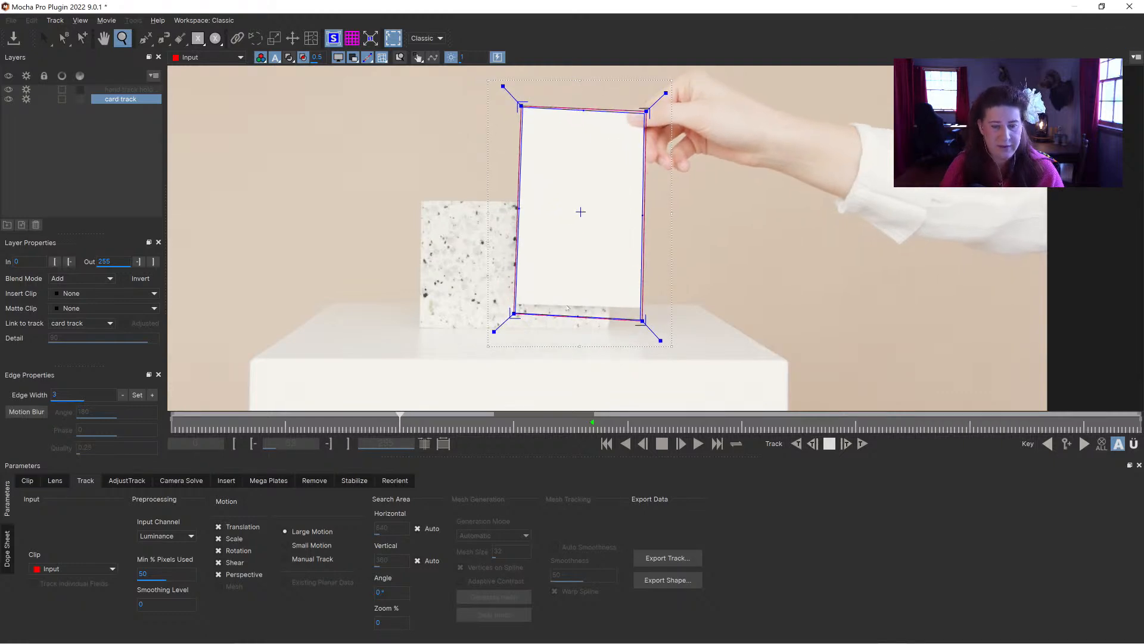
click(828, 444)
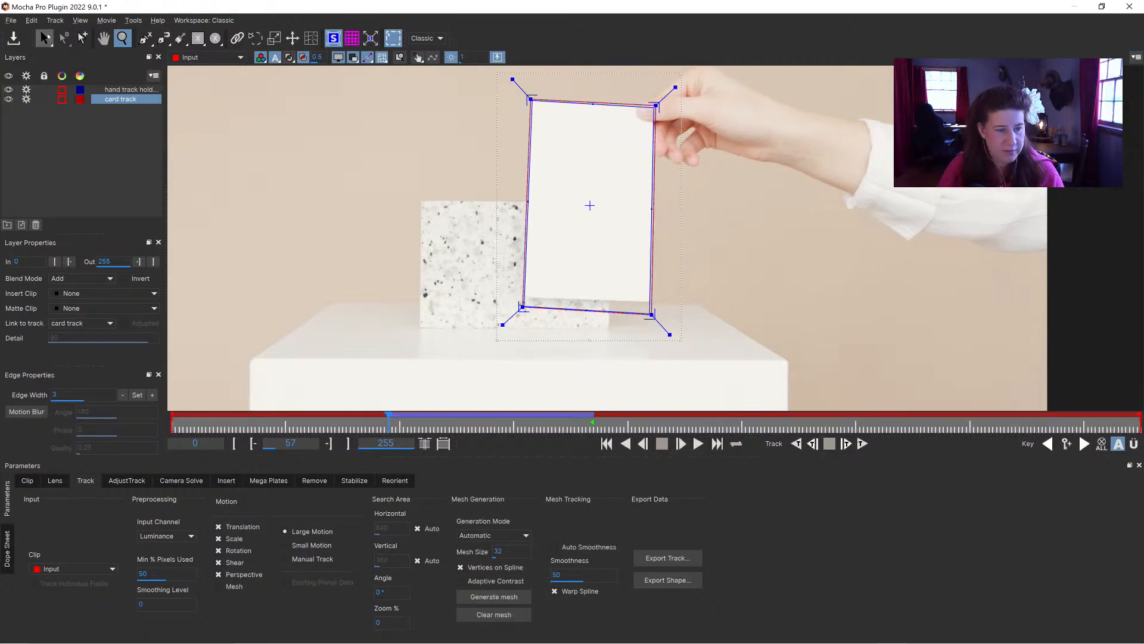
Align the planar surface's two lower corners with the card's bottom edge at frame 57
click(45, 39)
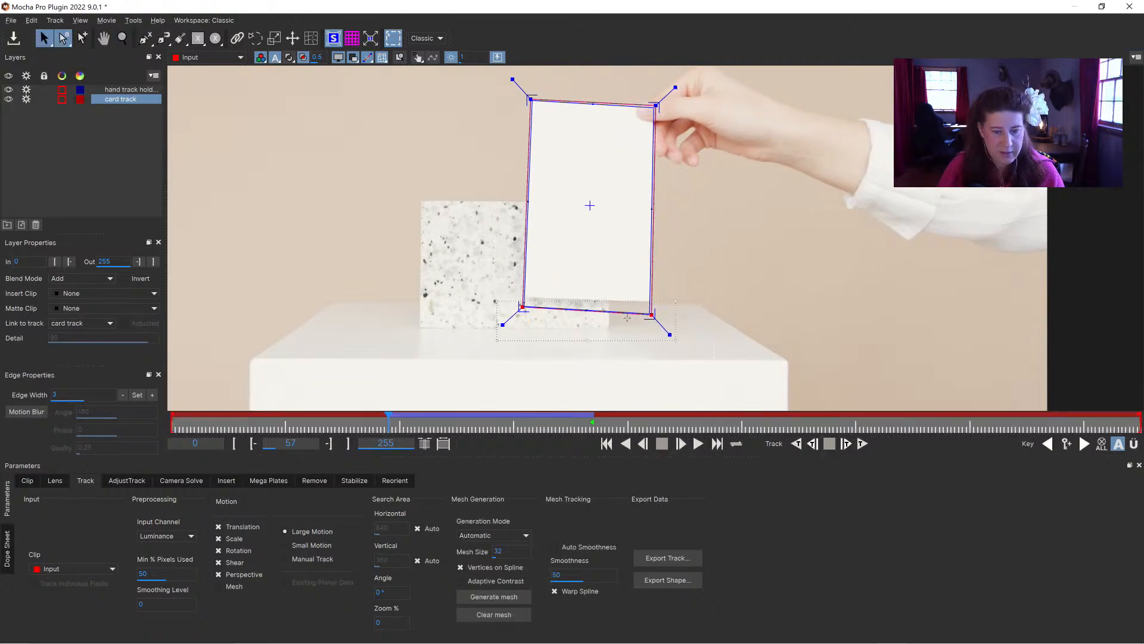
drag(651, 315, 650, 300)
drag(523, 308, 524, 298)
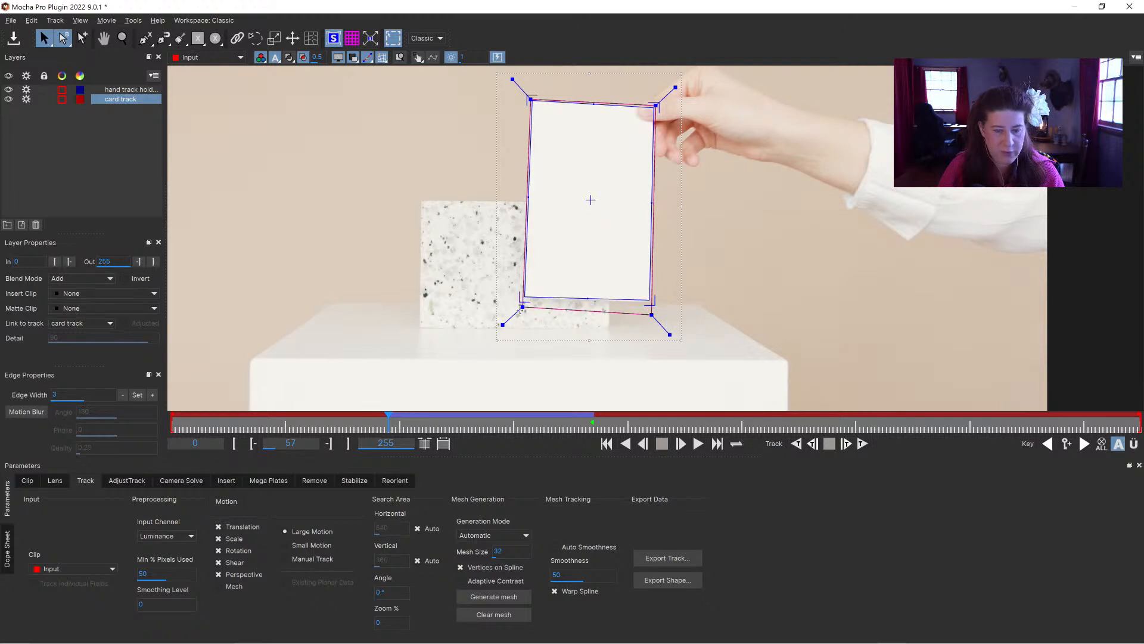
Nudge the lower points of the card track spline up to the card's bottom edge at frame 57
drag(731, 359, 464, 292)
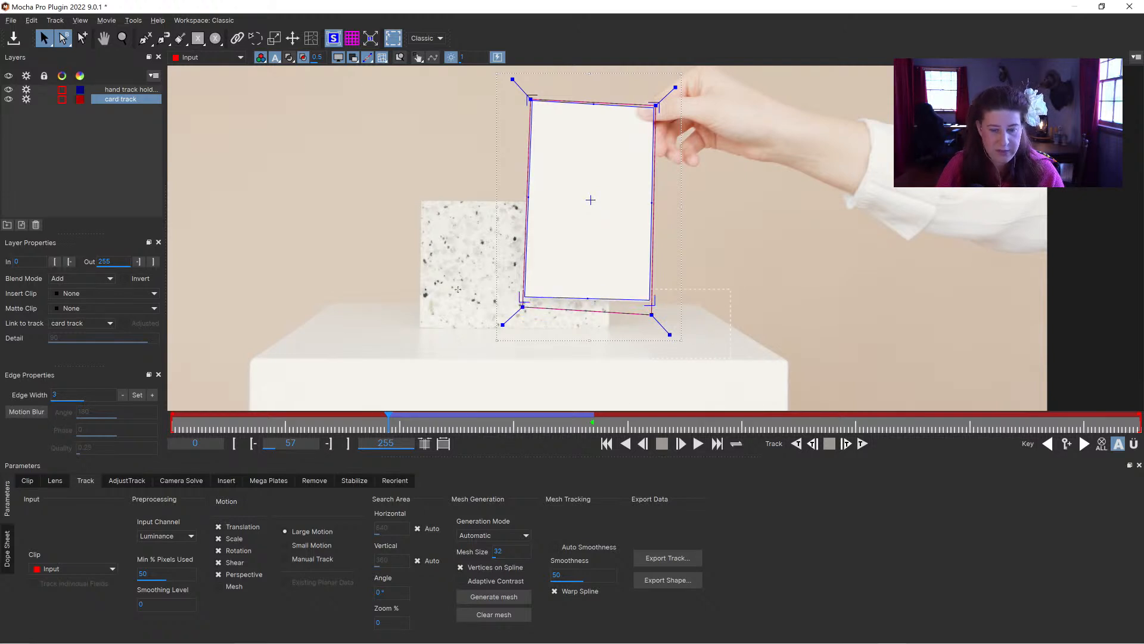
key(Up)
key(Up)
key(Up)
key(Up)
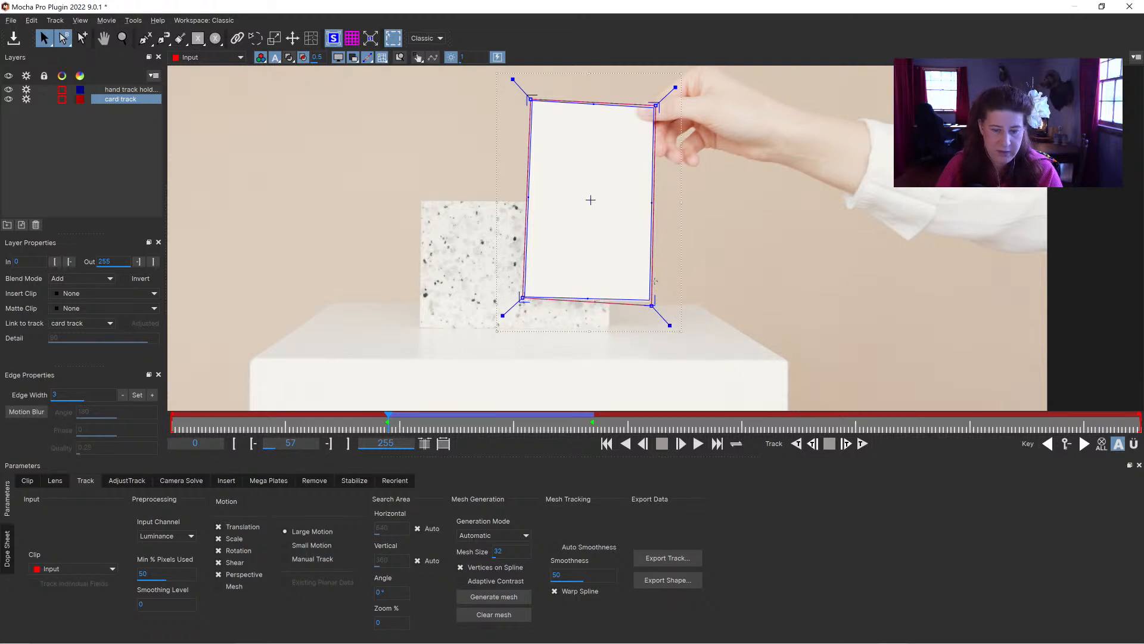
key(Up)
key(Up)
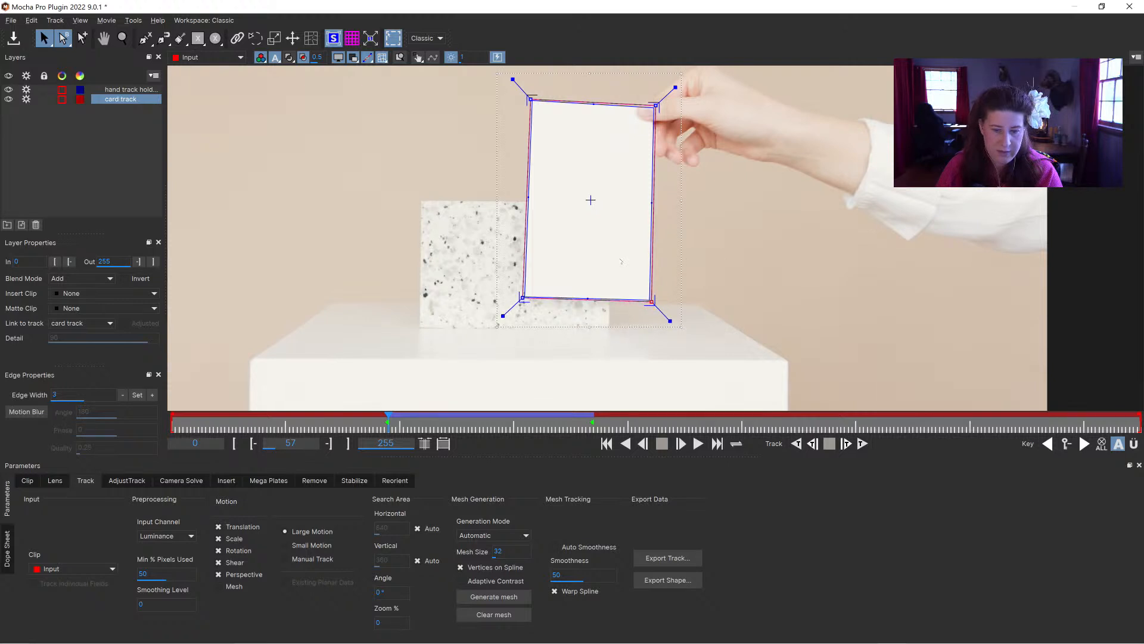
Track the card track layer backward from frame 57 to frame 0, and forward from the keyframe at 111 to frame 113
click(796, 443)
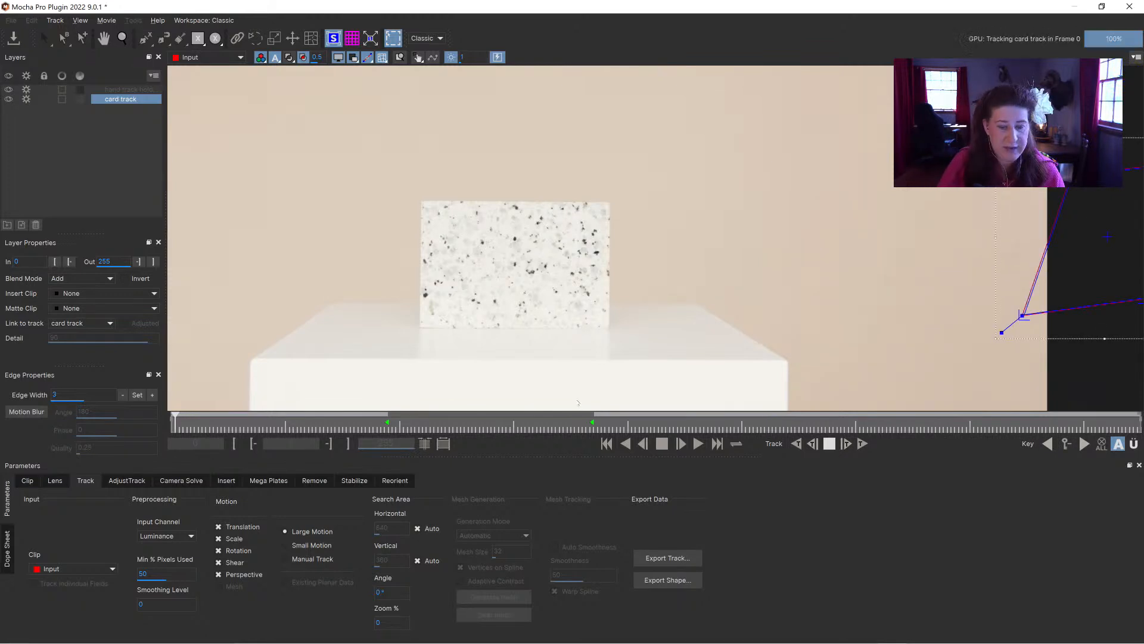
click(632, 423)
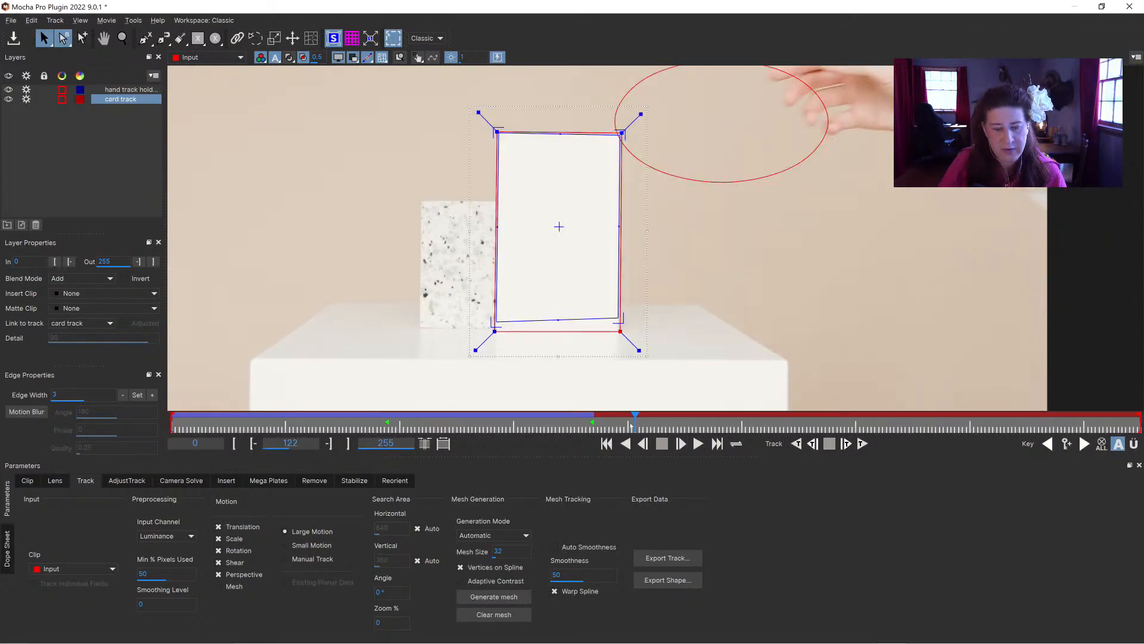
click(1048, 444)
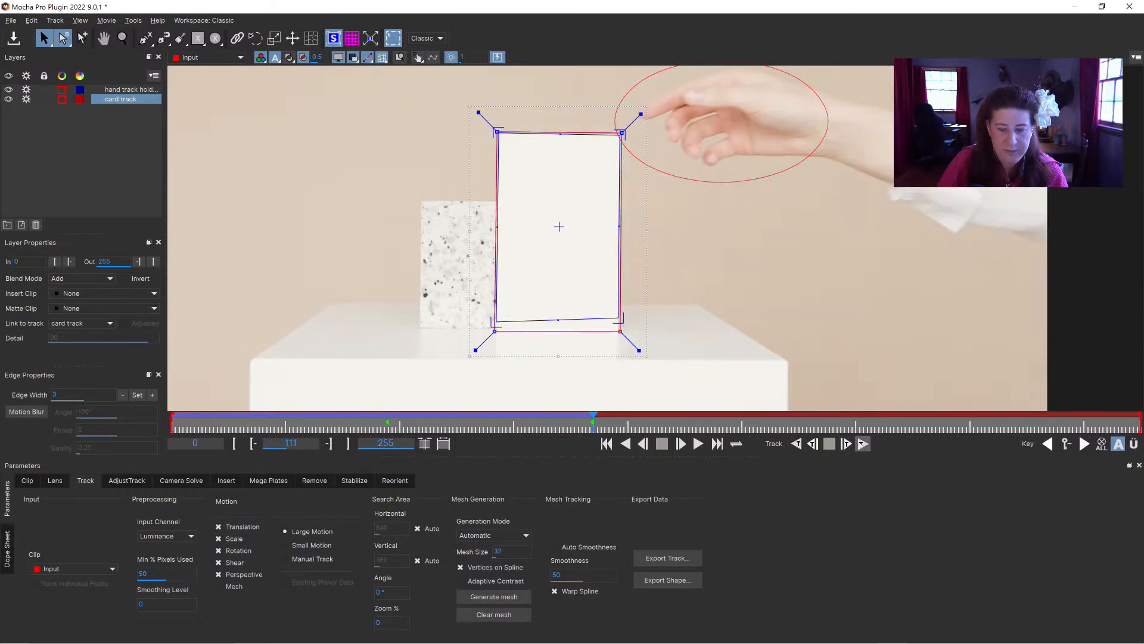
click(863, 444)
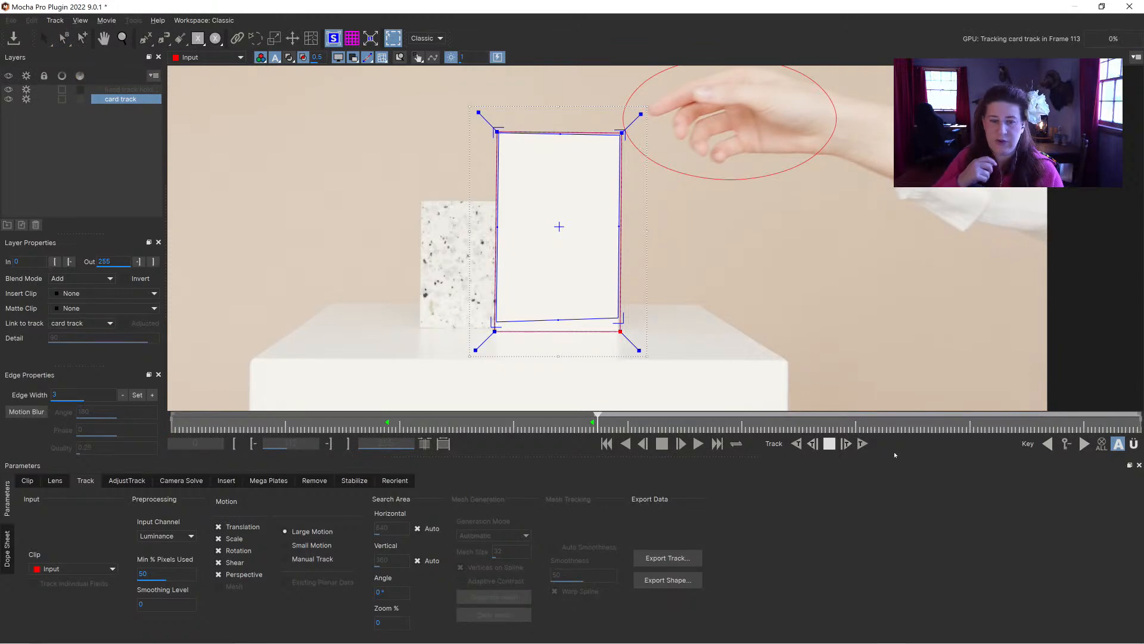
click(835, 447)
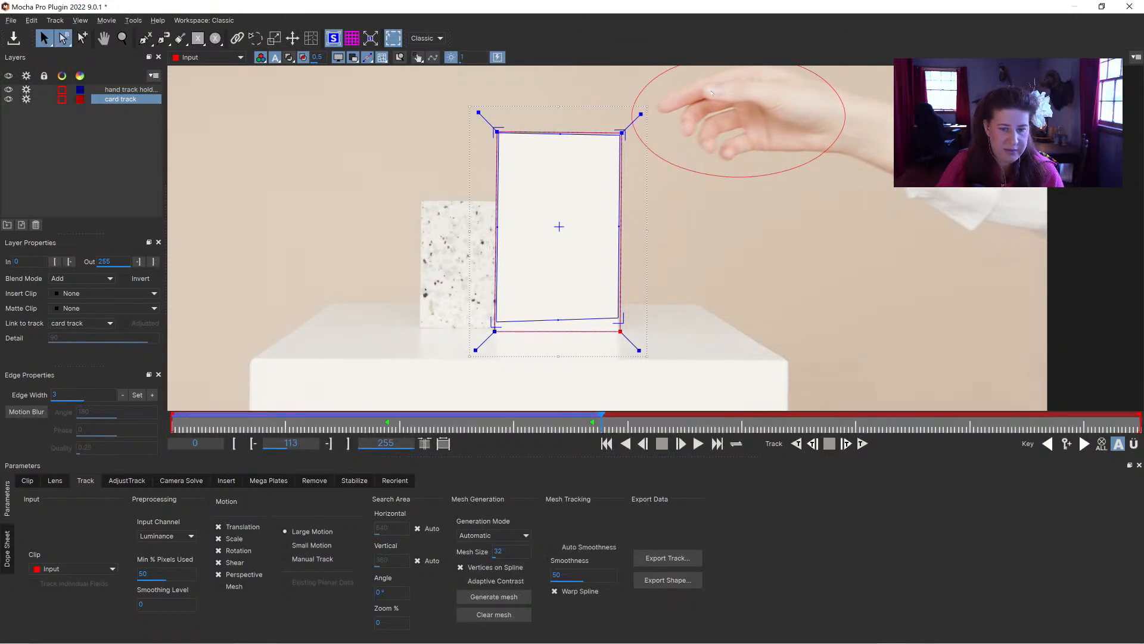
Set the hand holdout layer's Out point at frame 113 and scrub back to check the hand
click(653, 79)
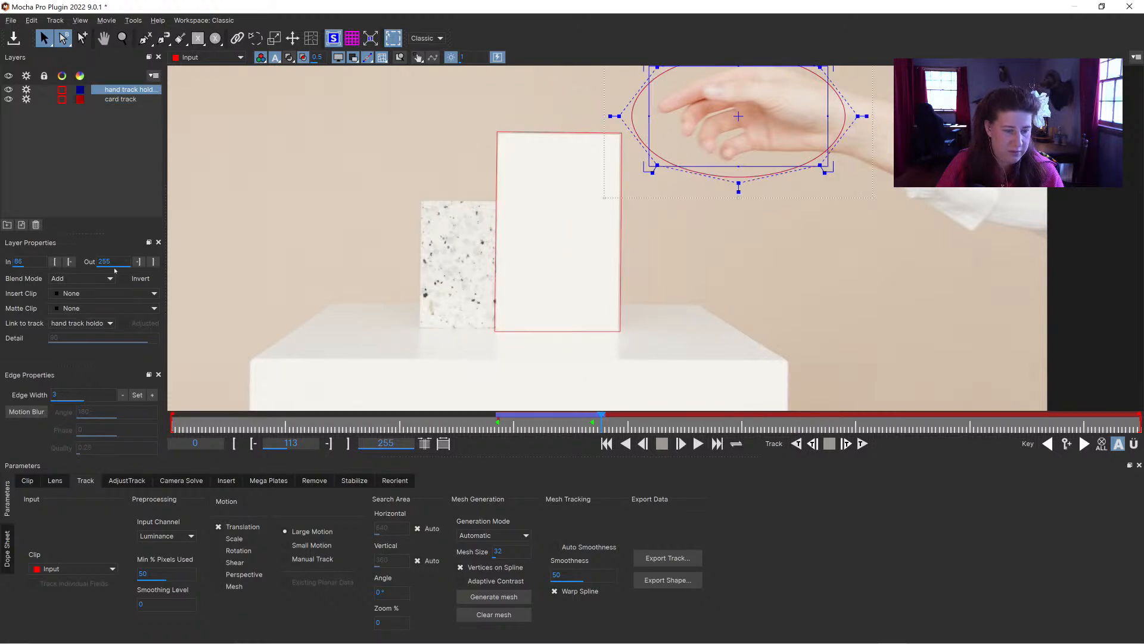
click(153, 262)
drag(599, 422, 574, 420)
Switch the card track layer to Manual Track and track it forward from frame 113 to 114 and from frame 254
click(121, 99)
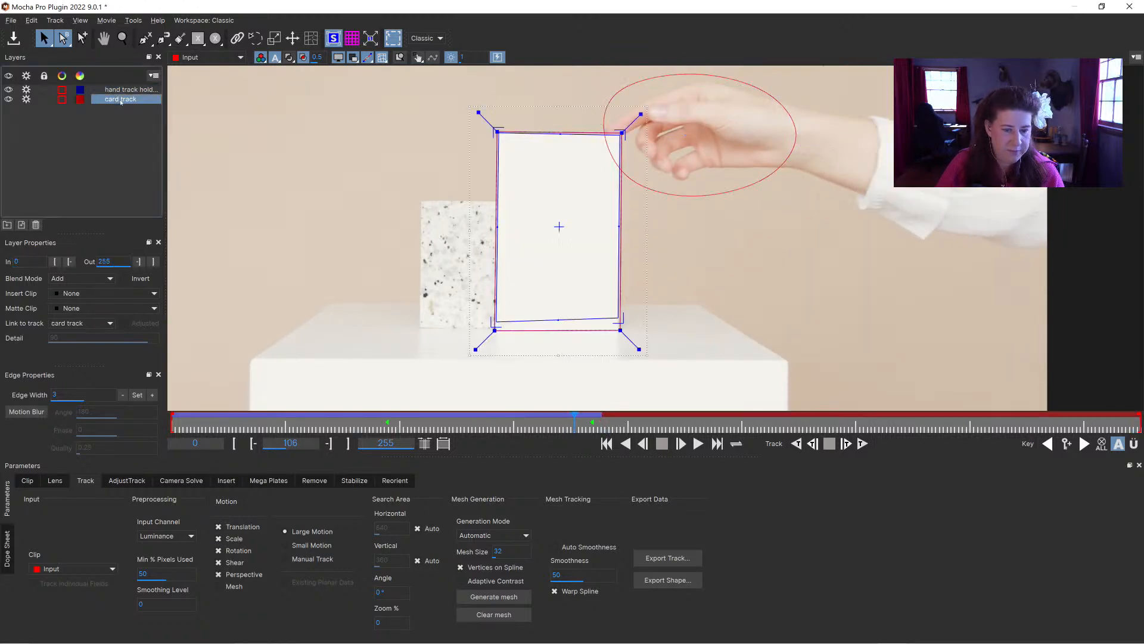
drag(575, 422, 601, 422)
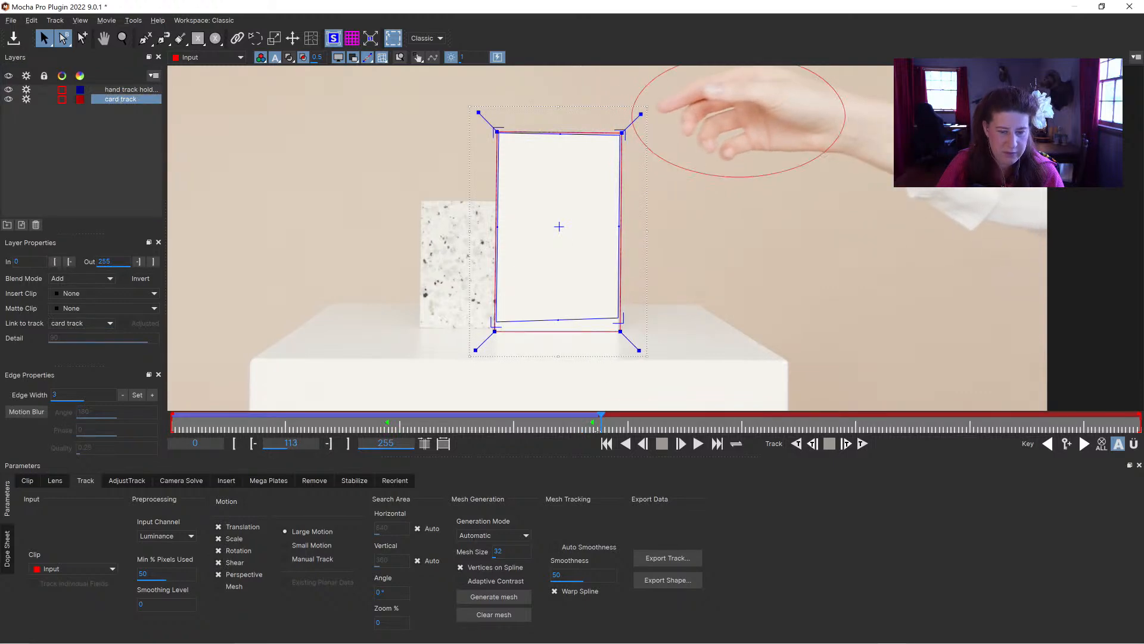
click(285, 558)
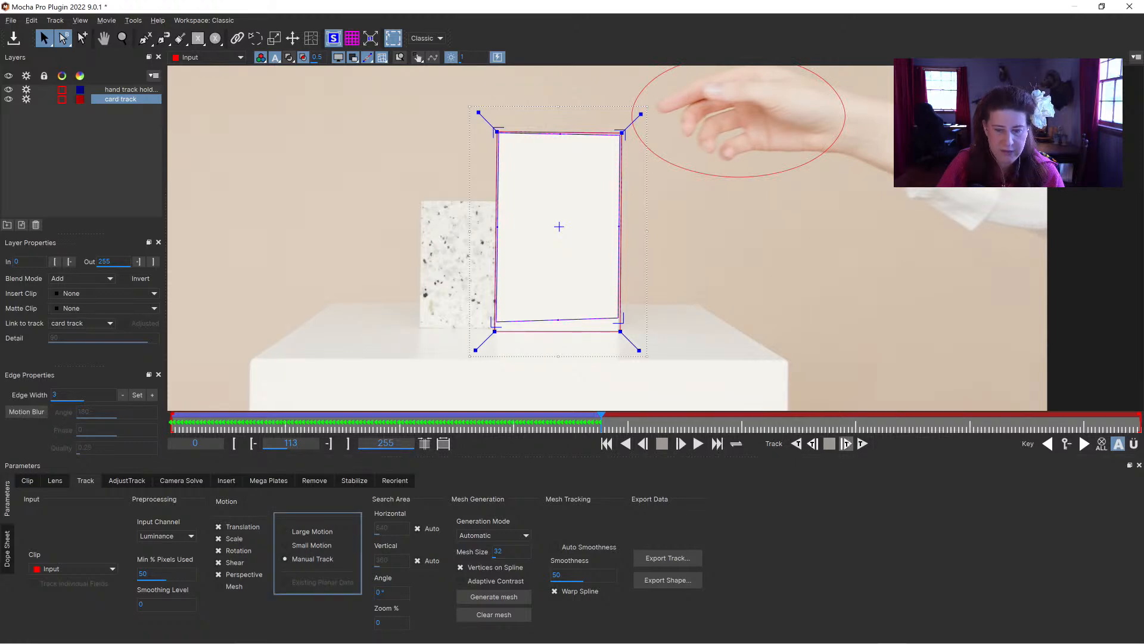
click(846, 443)
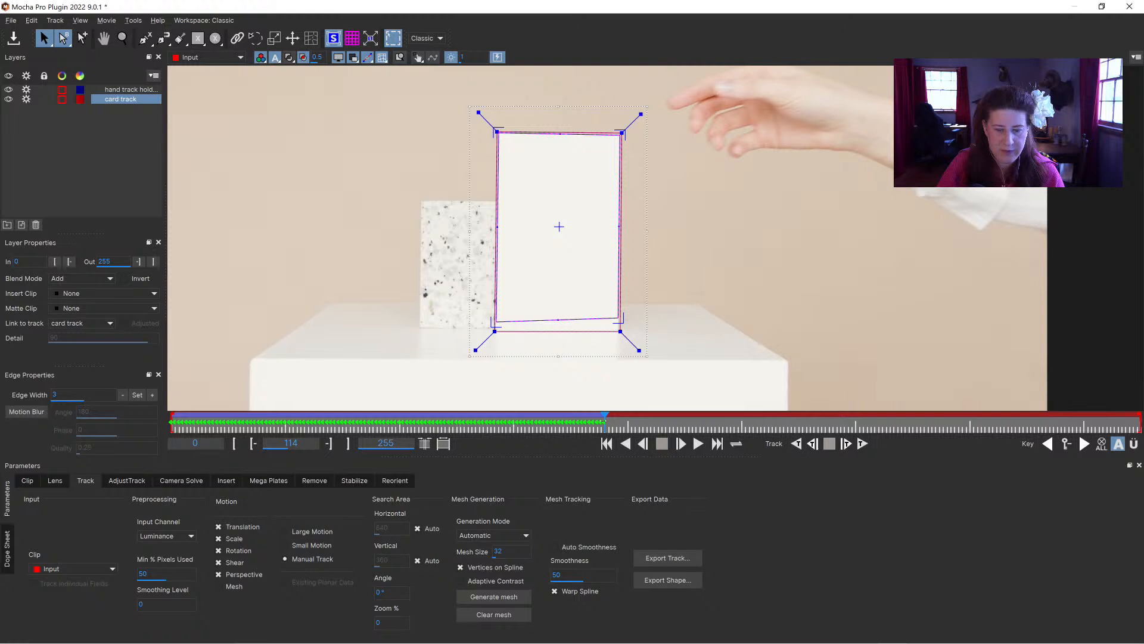
key(End)
click(640, 445)
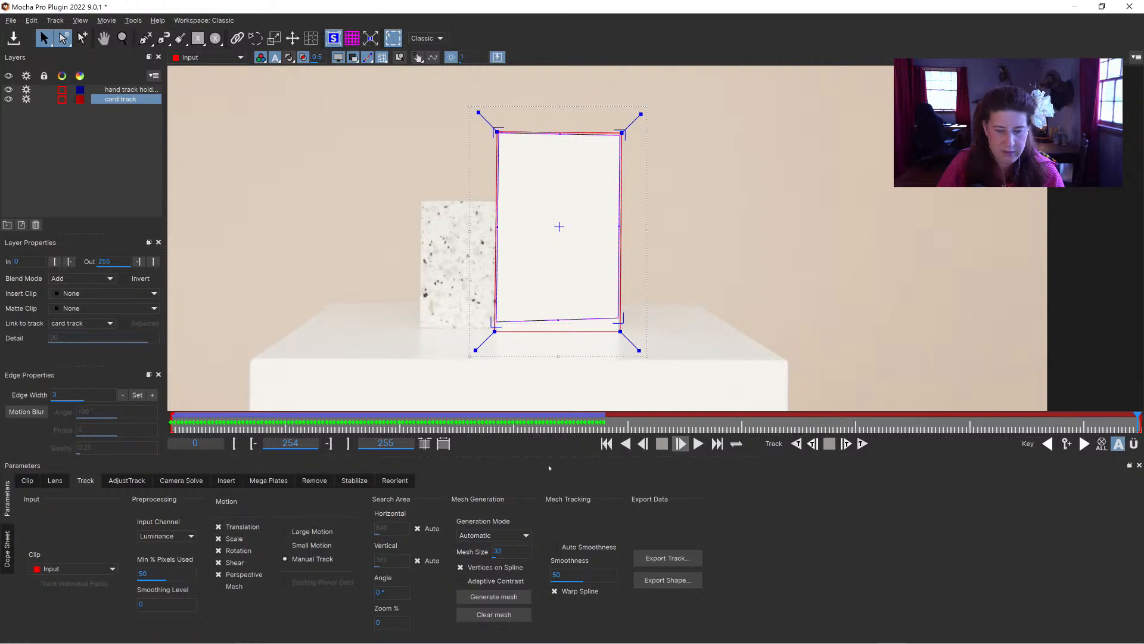
click(863, 444)
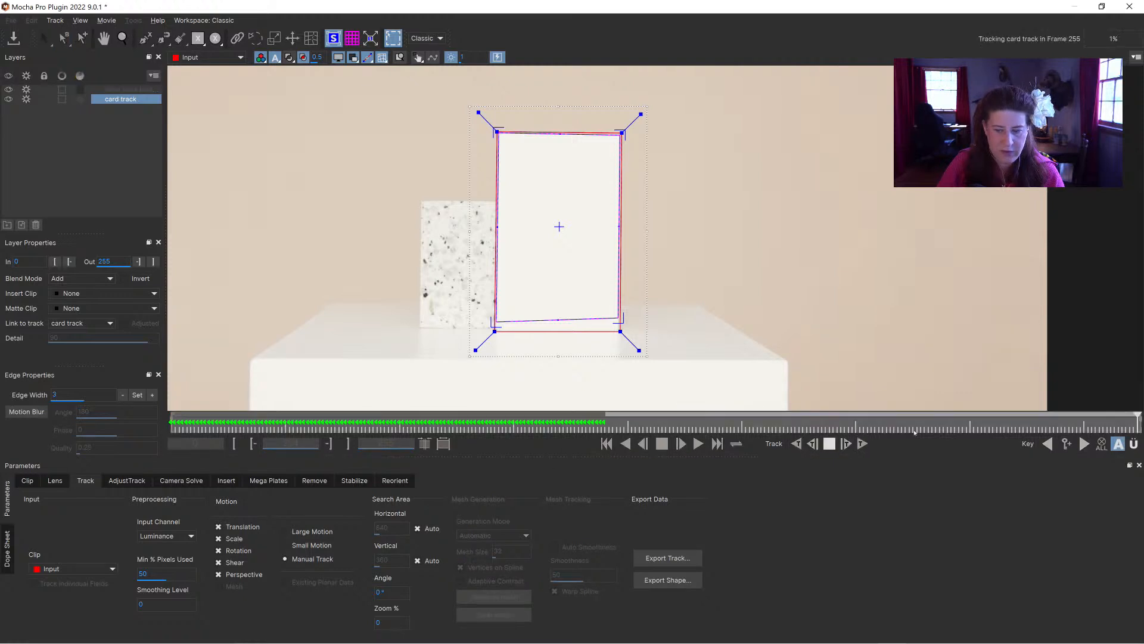
Undo the last manual tracking, return the card track layer to Large Motion at frame 106, and scrub back to frame 67
key(z)
mouse_move(590, 414)
mouse_down()
mouse_move(741, 412)
mouse_move(574, 411)
mouse_up()
click(312, 530)
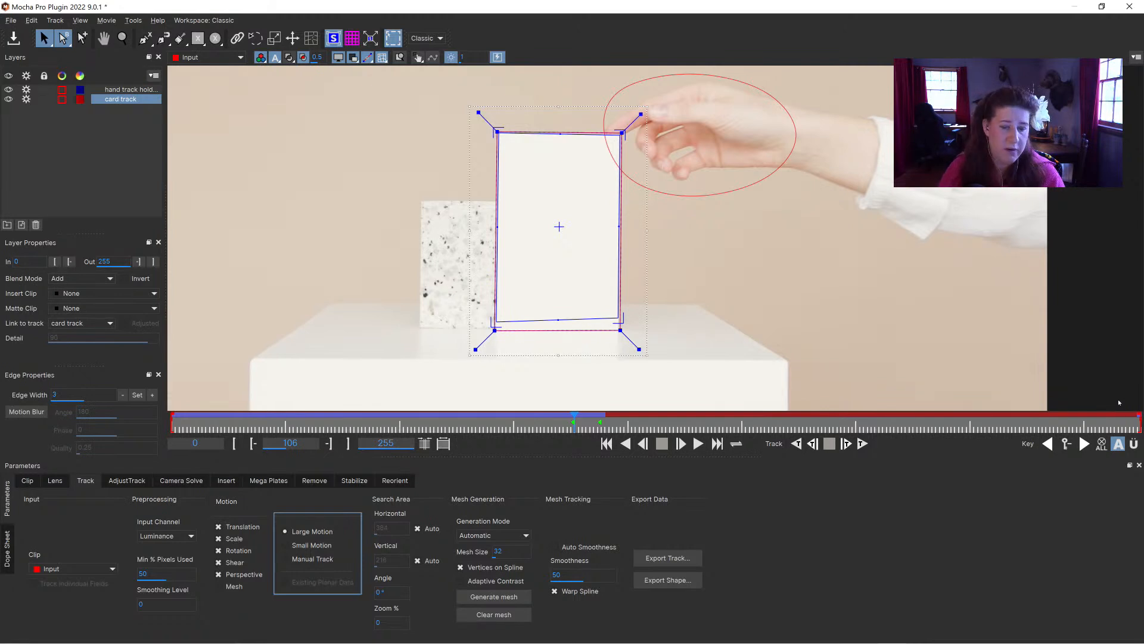
drag(572, 422, 428, 421)
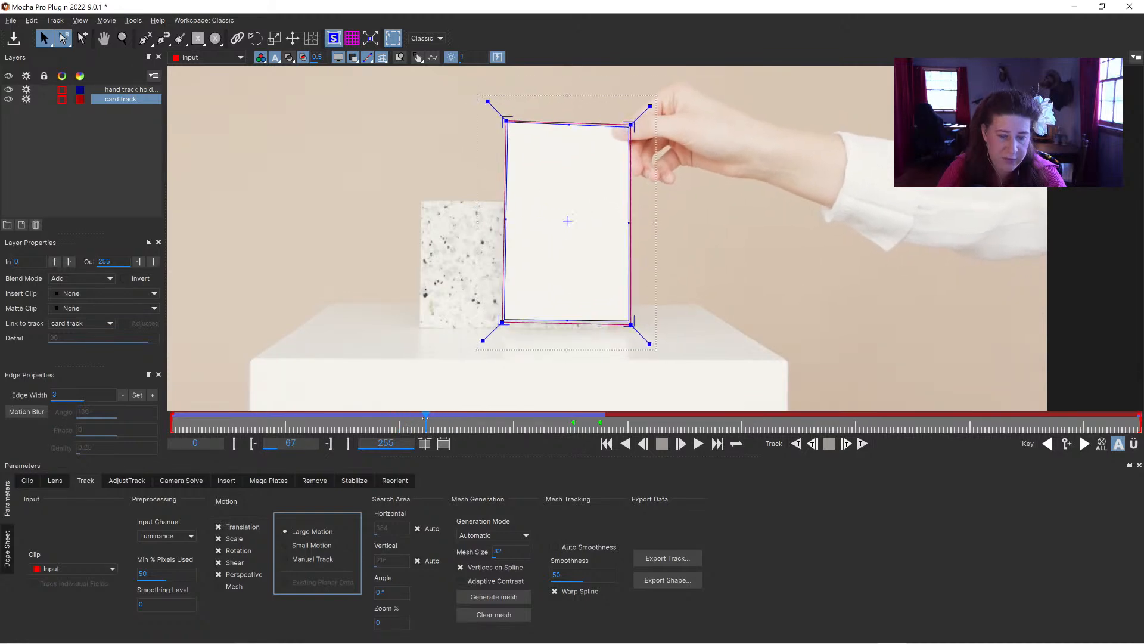
At frame 114, align the lower two corners of the card track surface with the card's bottom edge
drag(426, 417, 606, 421)
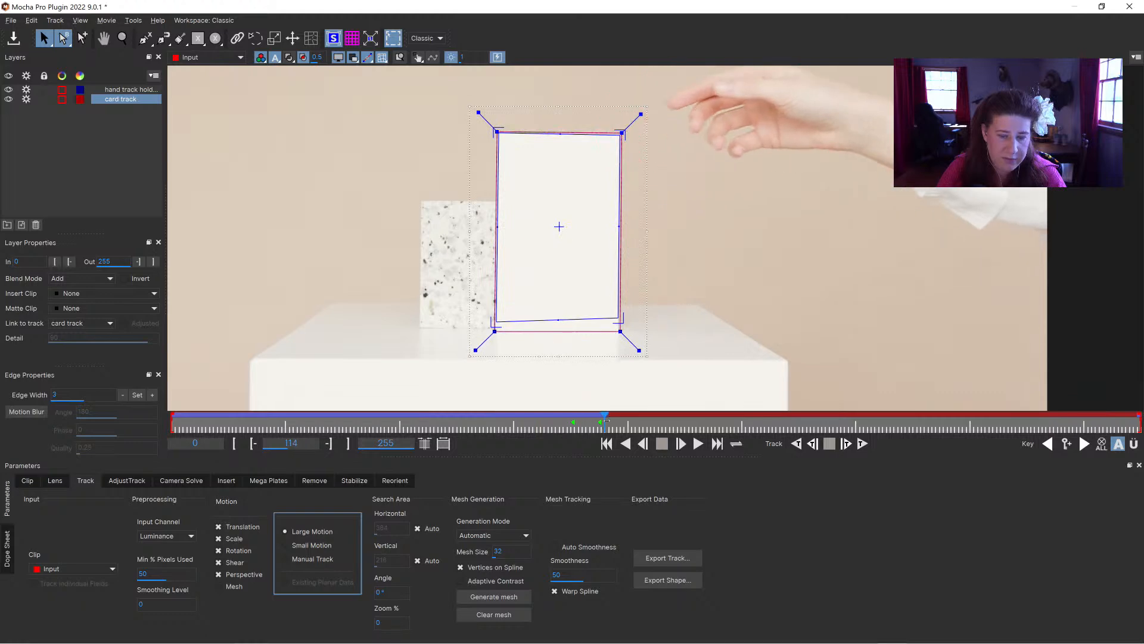
click(122, 37)
click(605, 221)
click(604, 224)
click(605, 224)
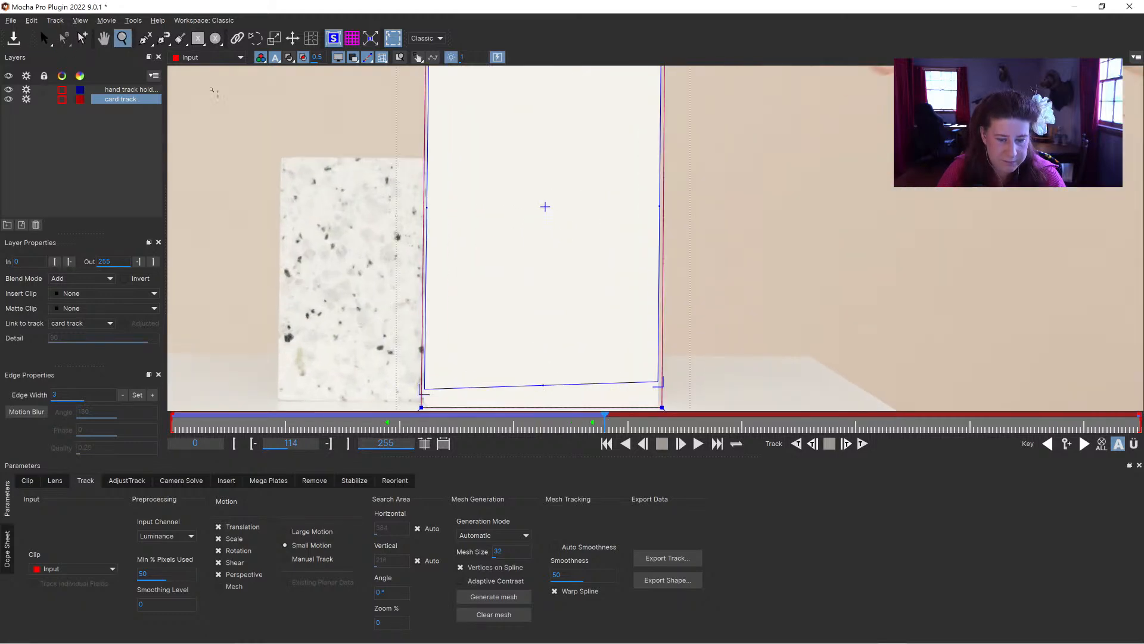
key(s)
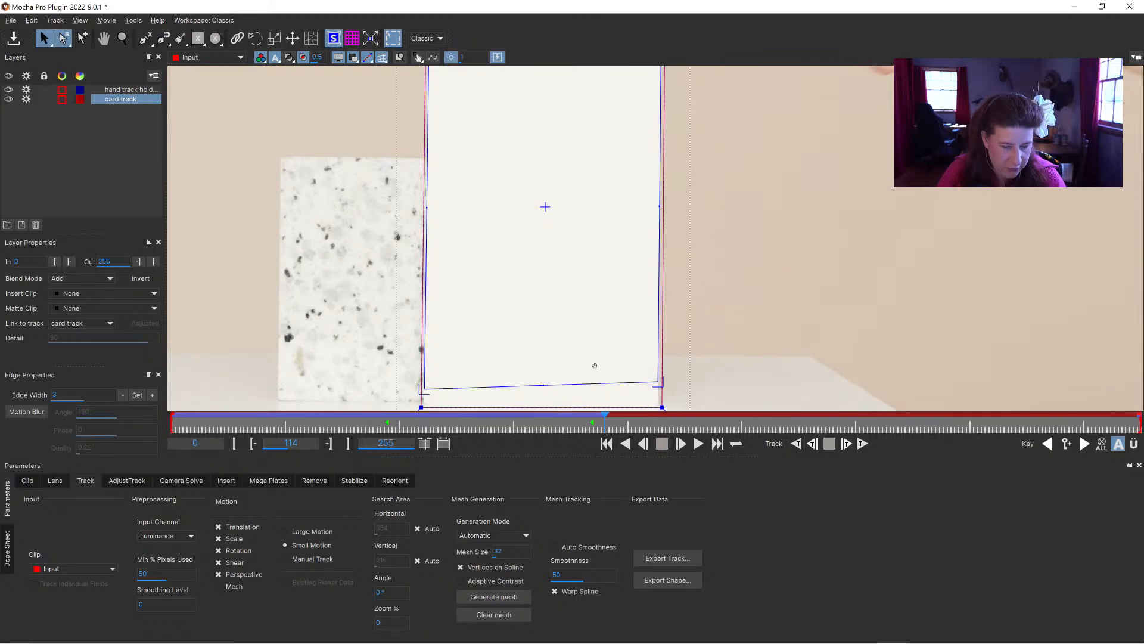
drag(595, 366, 565, 267)
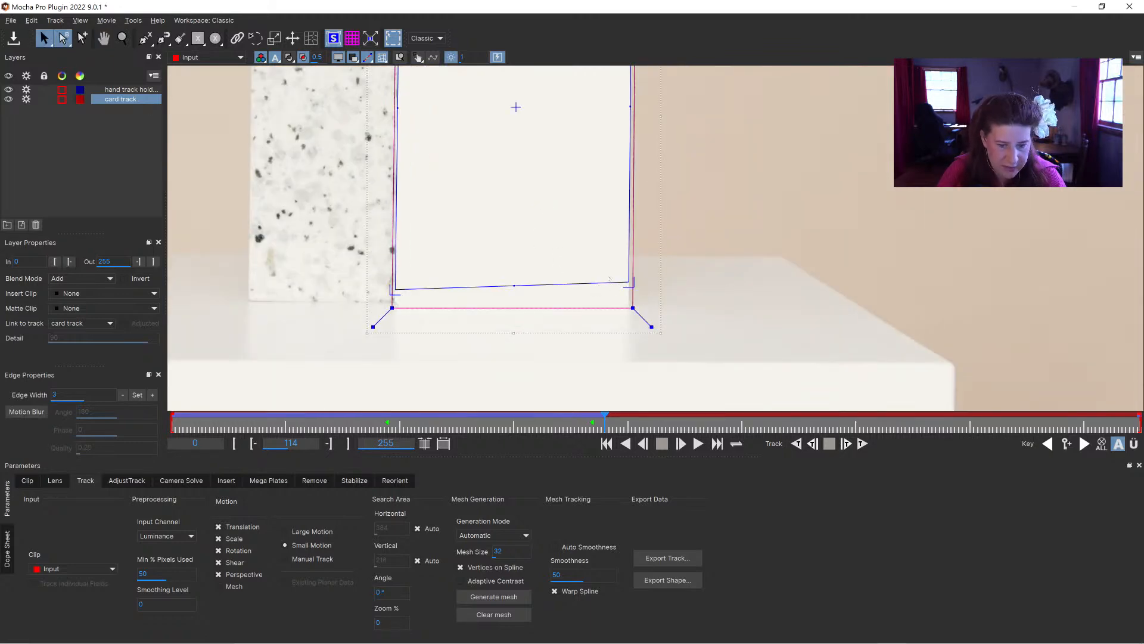
drag(630, 282, 629, 305)
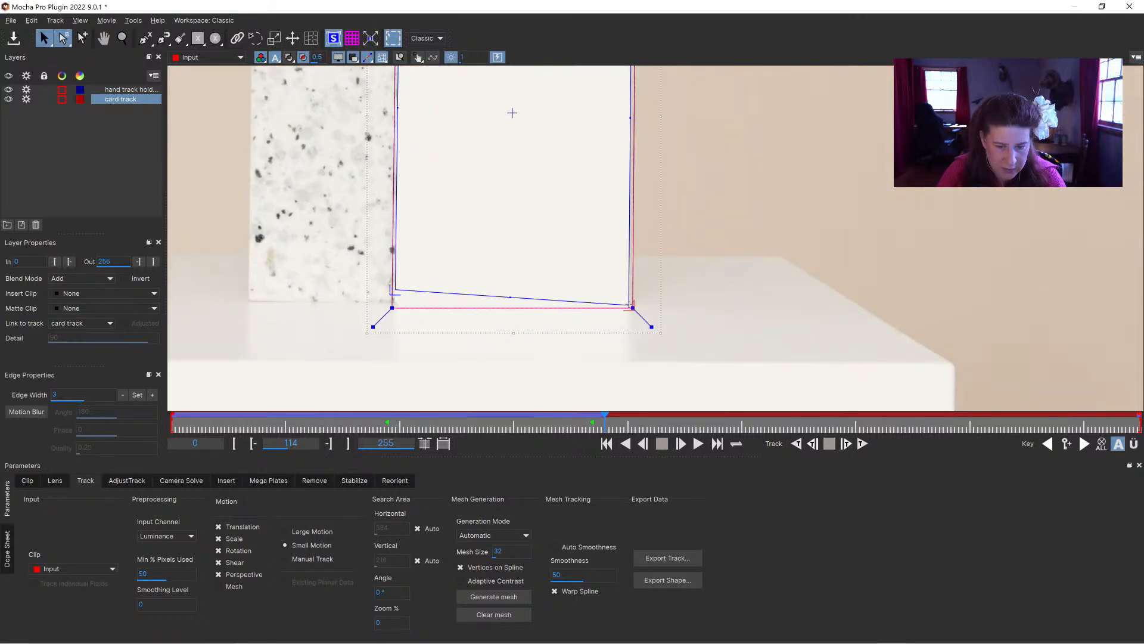
drag(392, 290, 392, 306)
Enable Scale/Rotation, Shear and Perspective for AdjustTrack alongside Translation, and set the card track's reference points at frame 114
drag(463, 197, 465, 188)
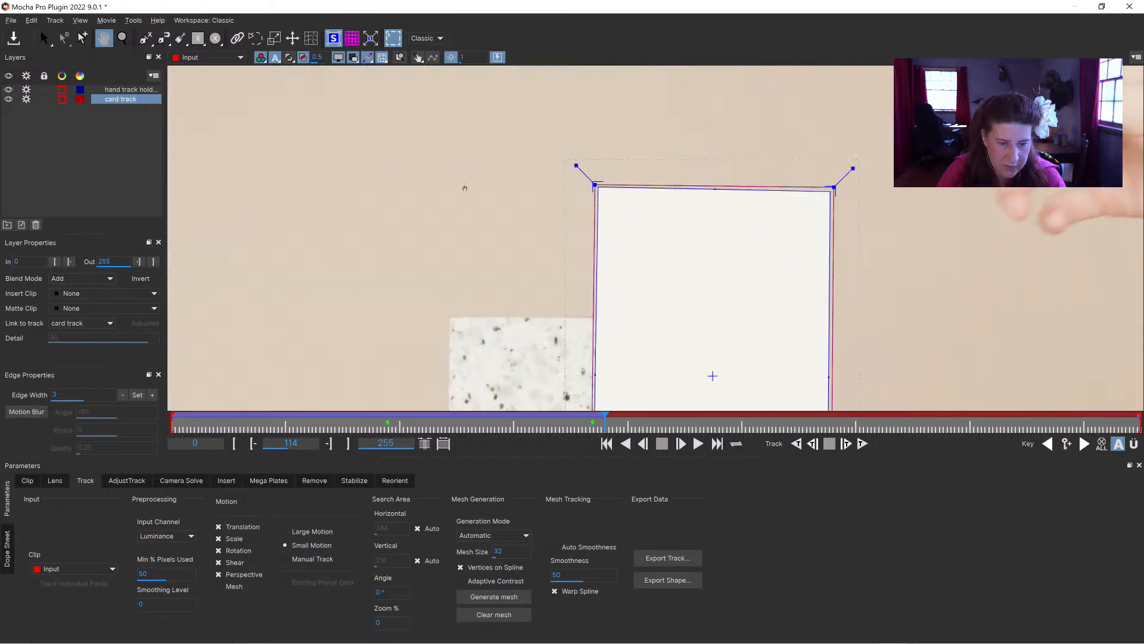
drag(614, 233, 582, 224)
key(x)
drag(686, 169, 633, 113)
drag(676, 201, 667, 160)
key(x)
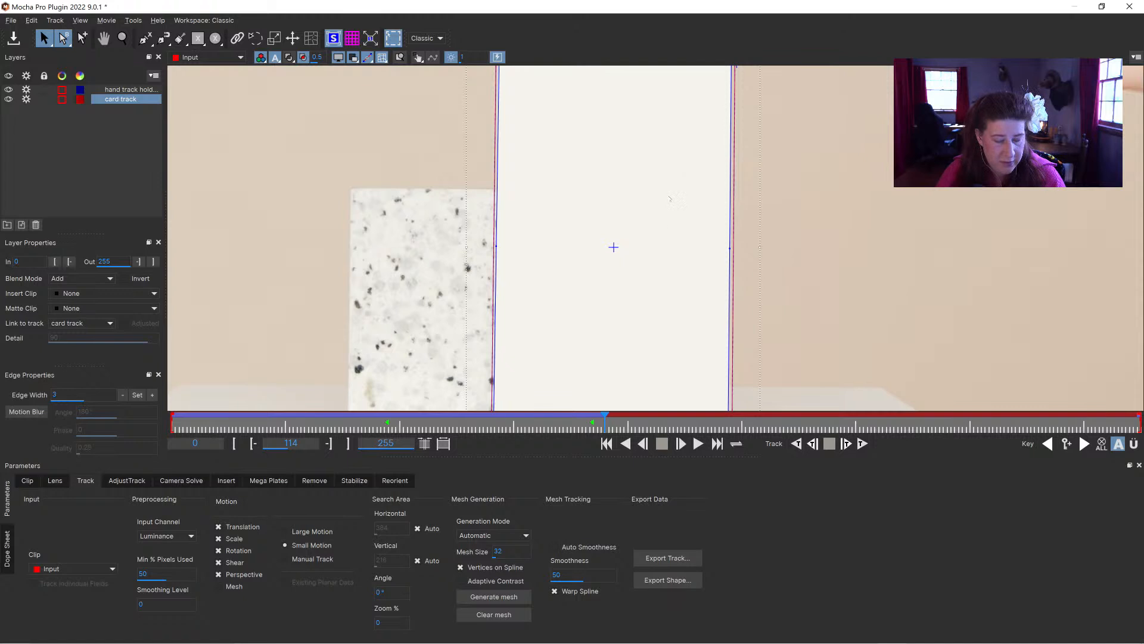
drag(669, 199, 620, 118)
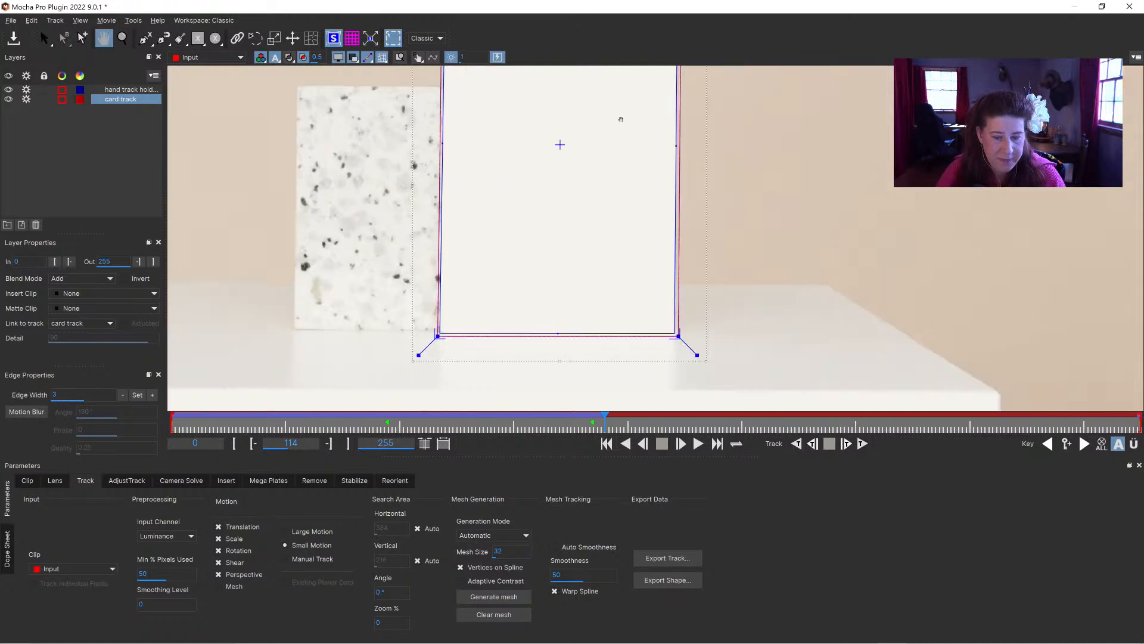
click(127, 481)
click(41, 582)
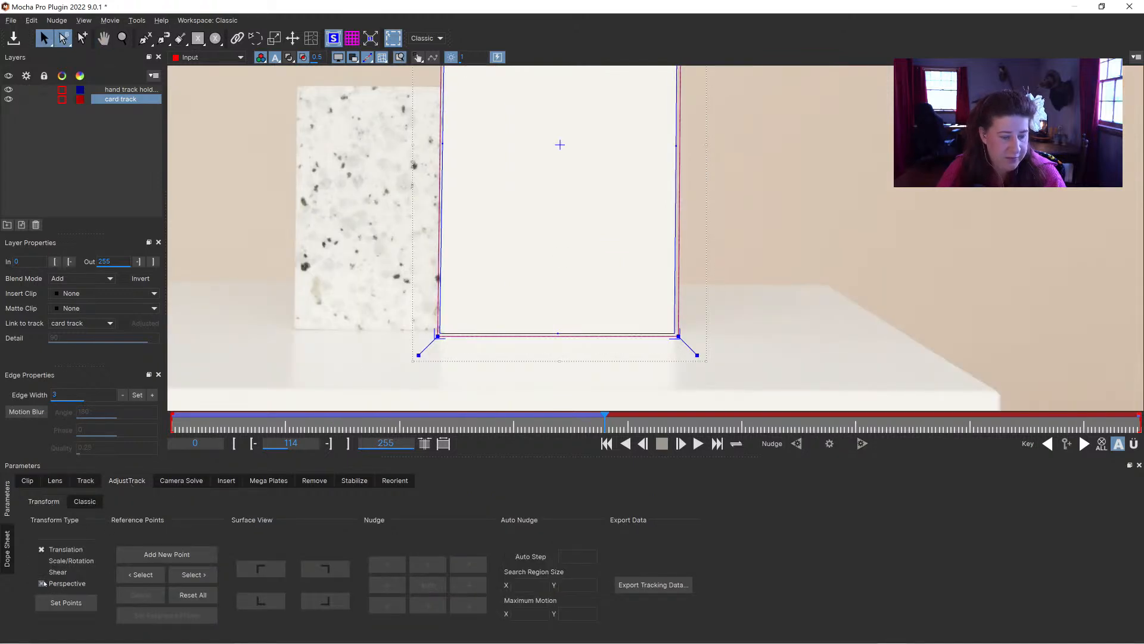
click(43, 573)
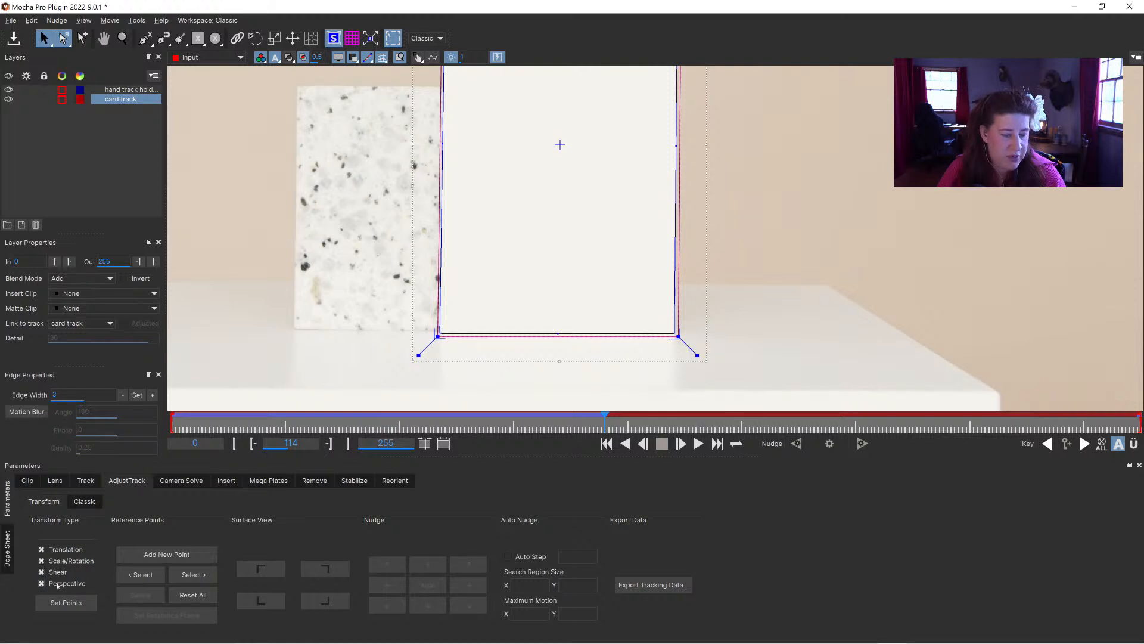
click(62, 603)
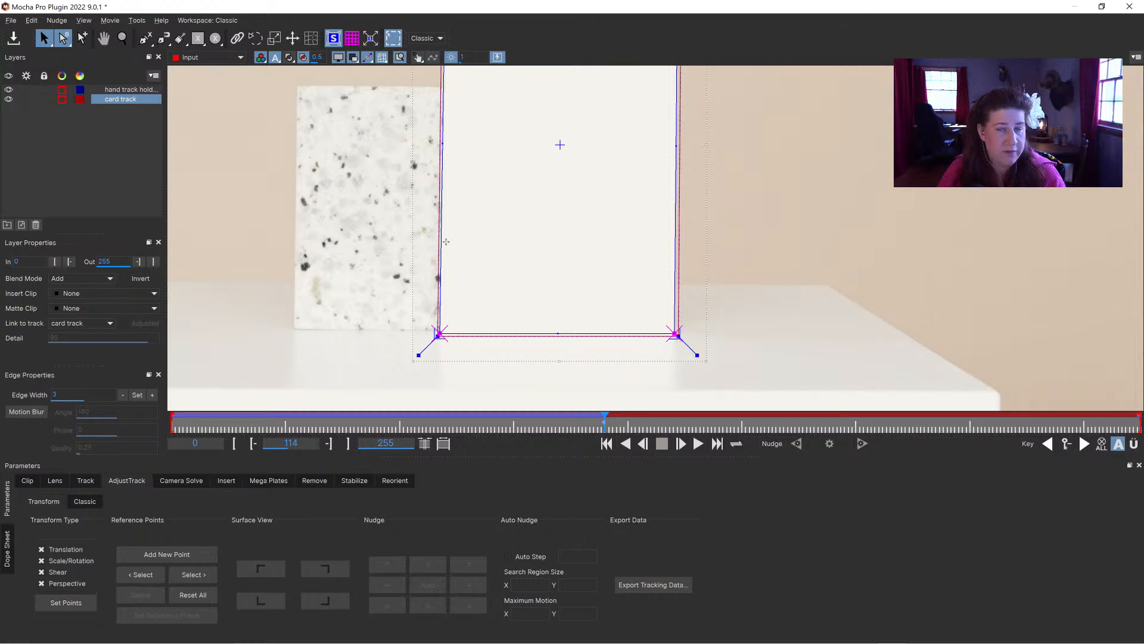
Select a reference point and examine the card surface's drift between frames 84 and 109 against reference frame 114
click(187, 574)
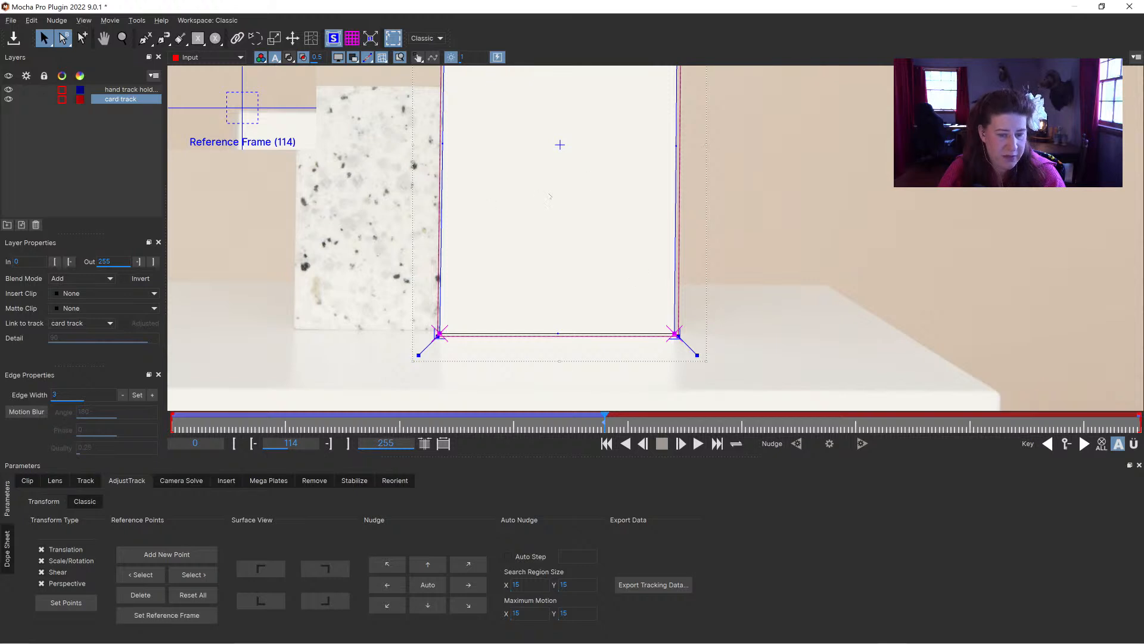
mouse_move(603, 422)
mouse_down()
mouse_move(472, 416)
mouse_move(490, 412)
mouse_up()
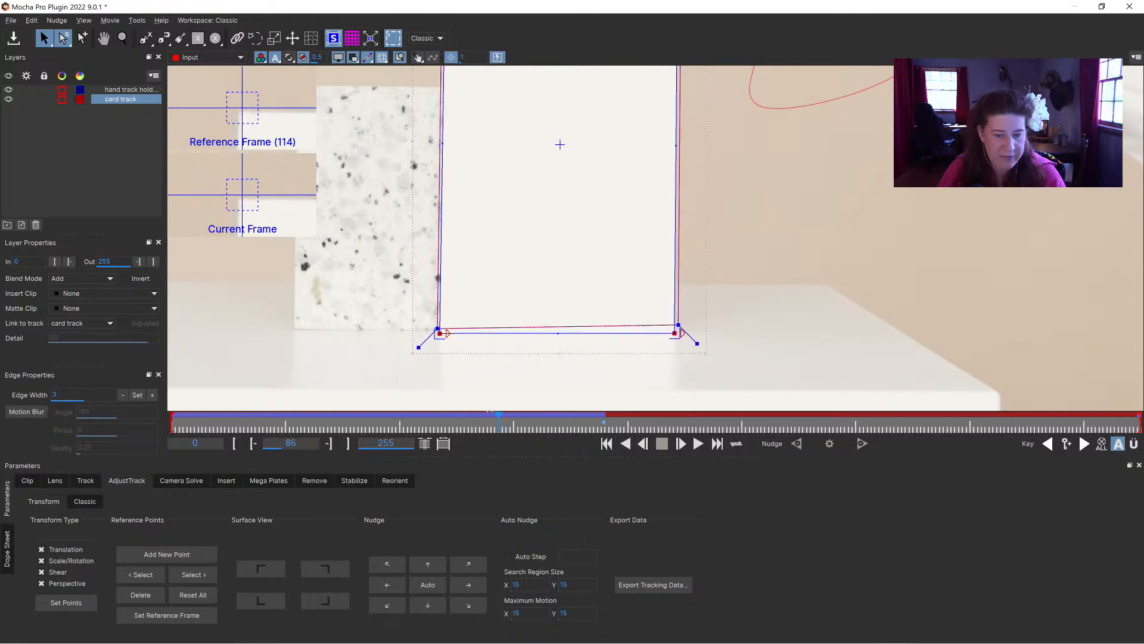
drag(493, 410, 494, 411)
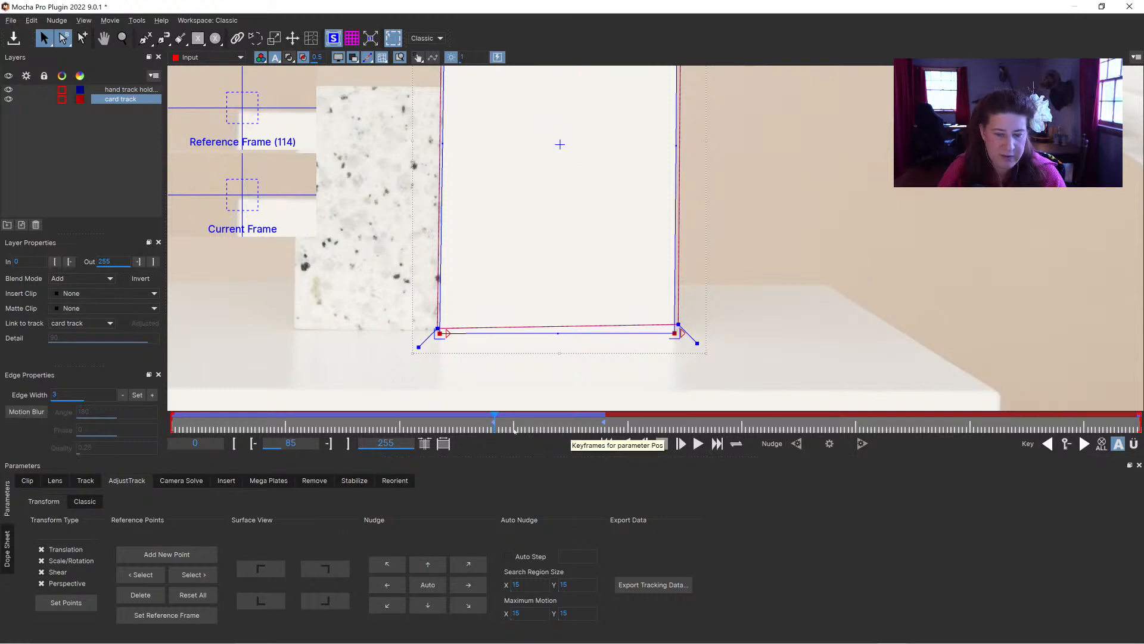
key(Right)
key(Right)
key(Right)
key(Right)
key(Right)
key(Right)
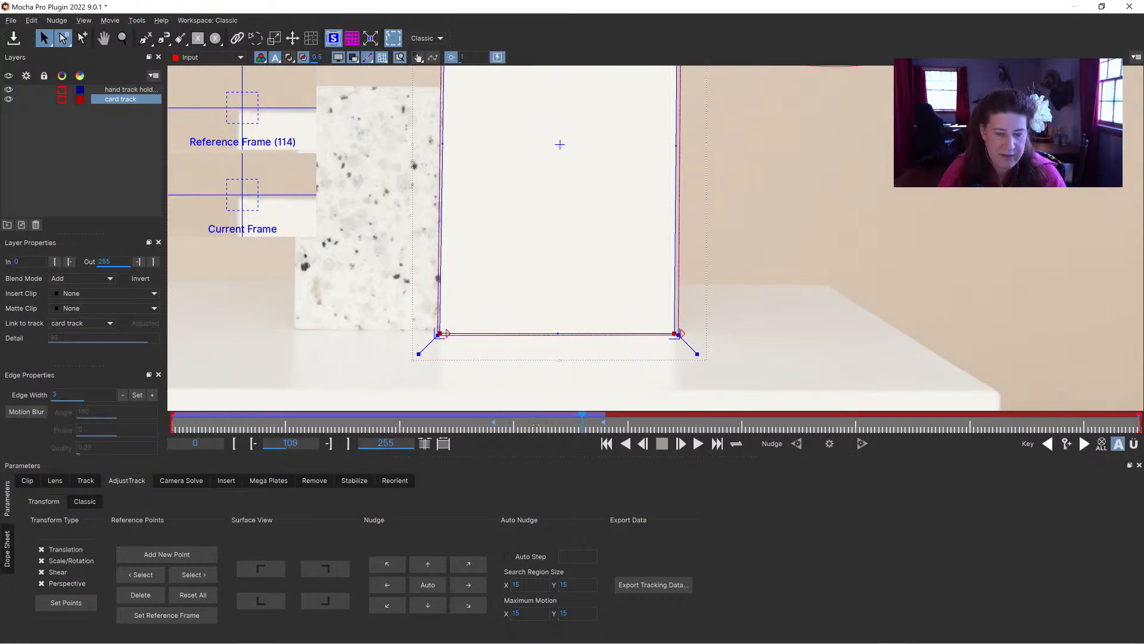
drag(500, 422, 493, 422)
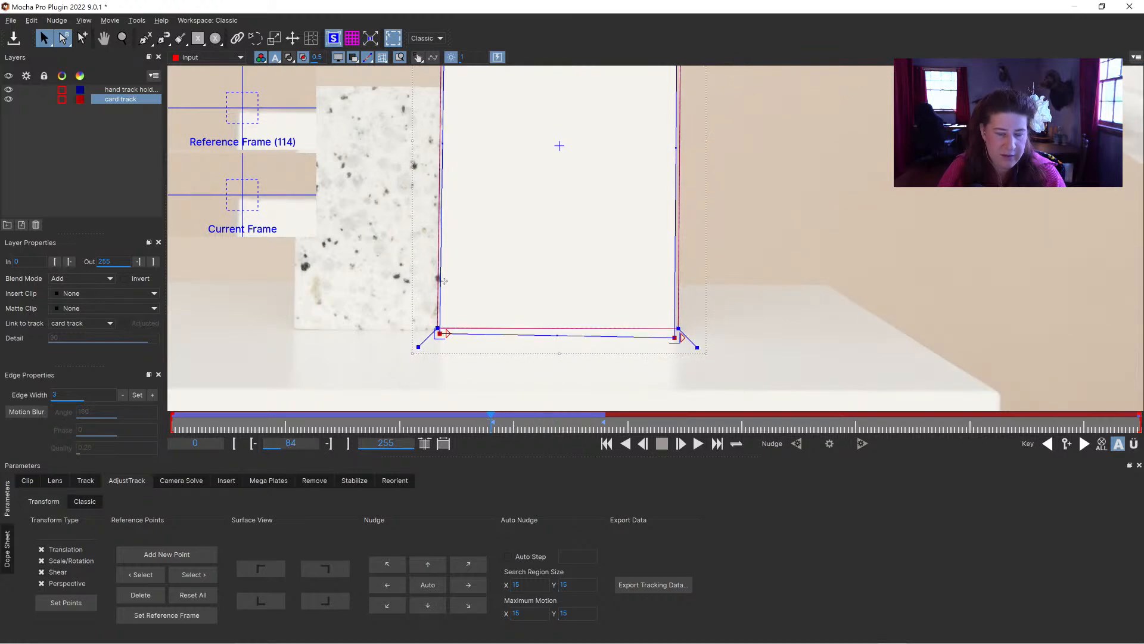
At frame 84, raise the card's lower-right reference point to its bottom edge and fine-tune the lower-left point
click(122, 38)
click(481, 309)
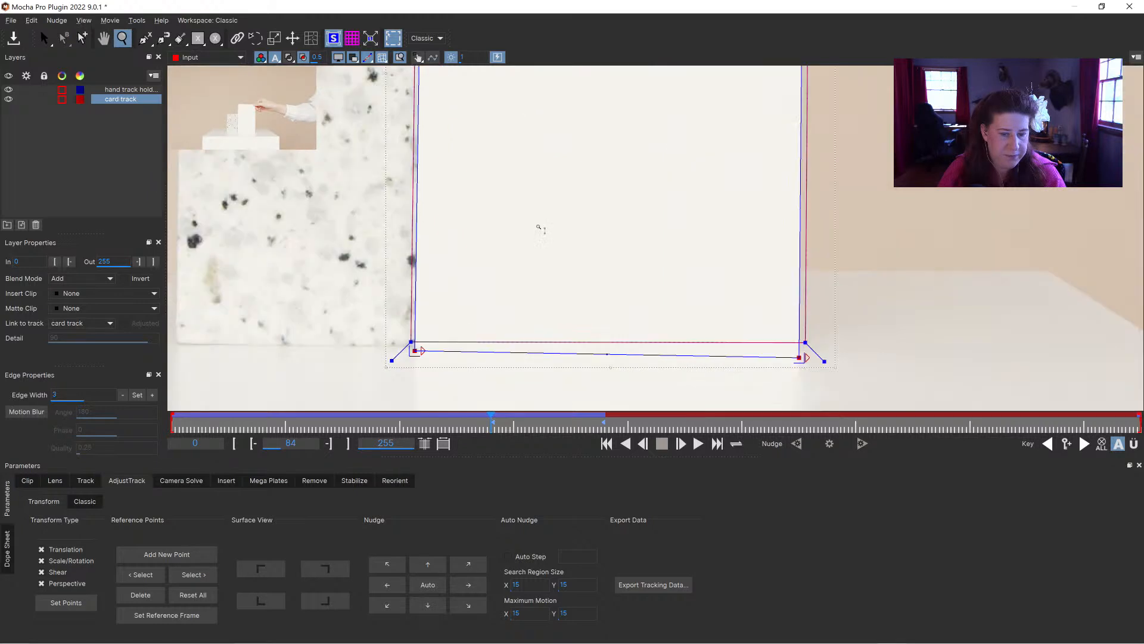
drag(538, 227, 549, 179)
drag(542, 327, 559, 288)
key(x)
drag(596, 227, 555, 98)
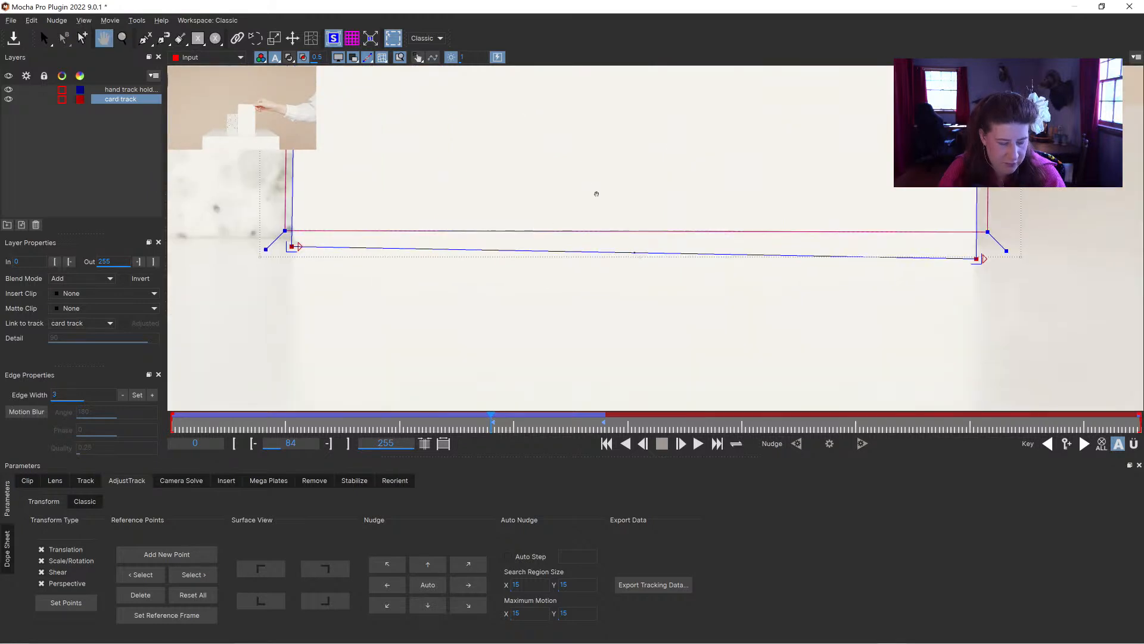
drag(596, 194, 571, 205)
key(s)
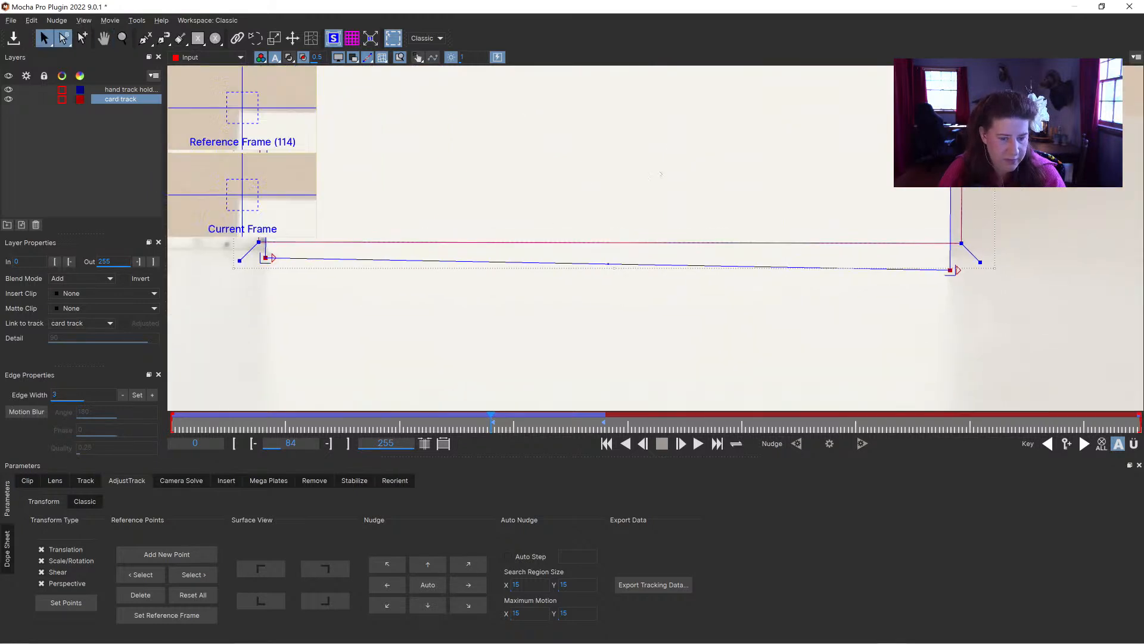
drag(950, 271, 951, 256)
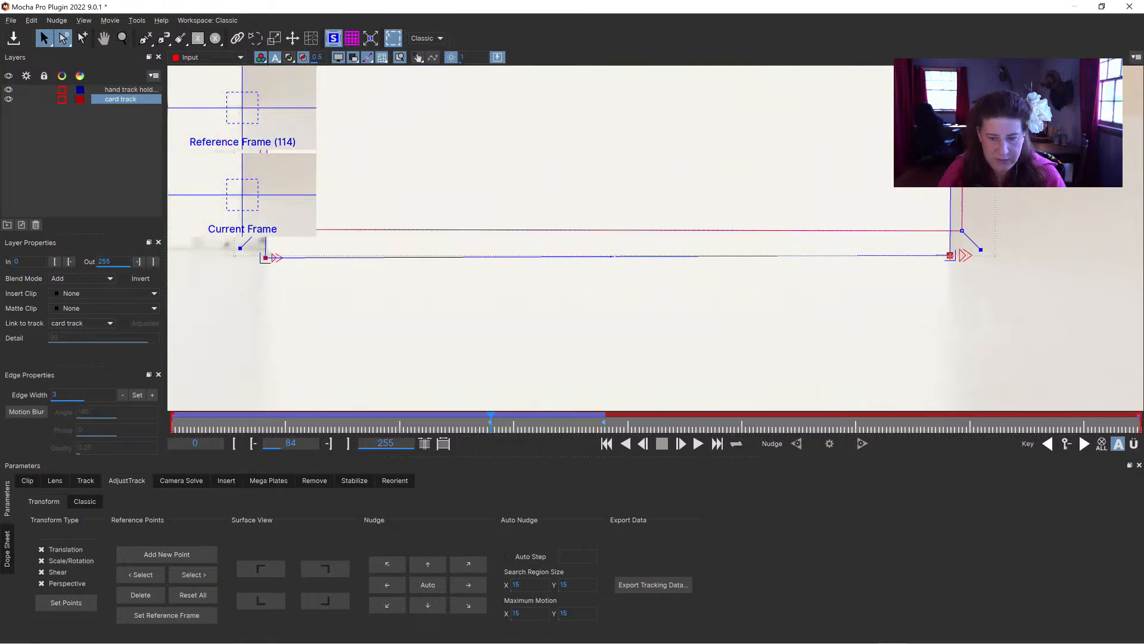
drag(265, 258, 265, 257)
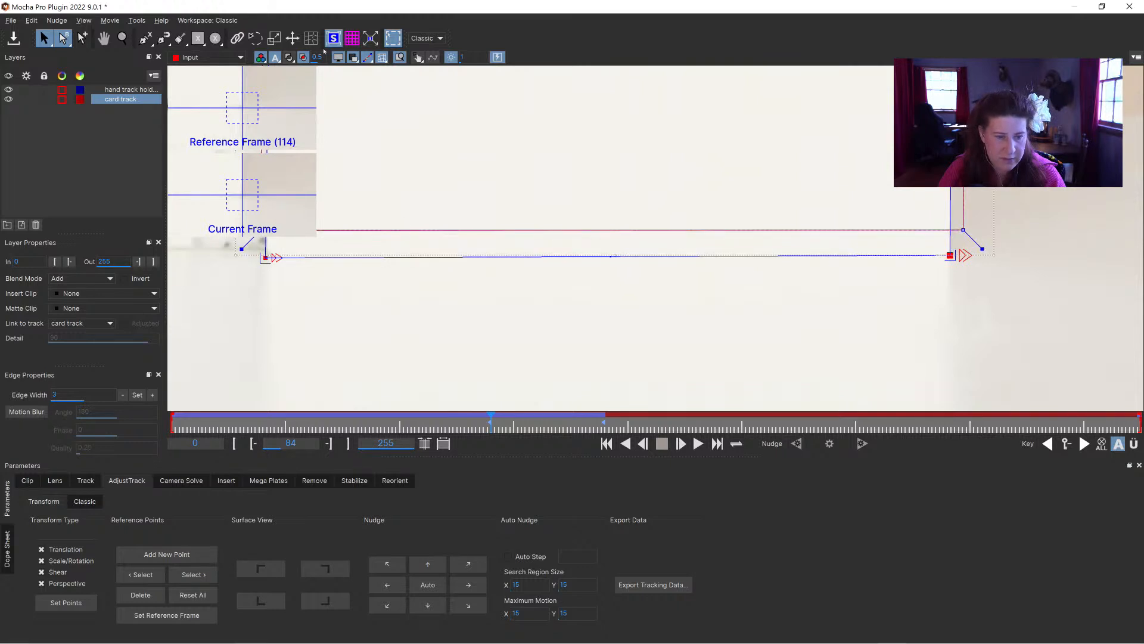
With the transform bounding box hidden, correct the card's lower-left reference point at frame 84 and the lower-right one at frame 83
click(262, 264)
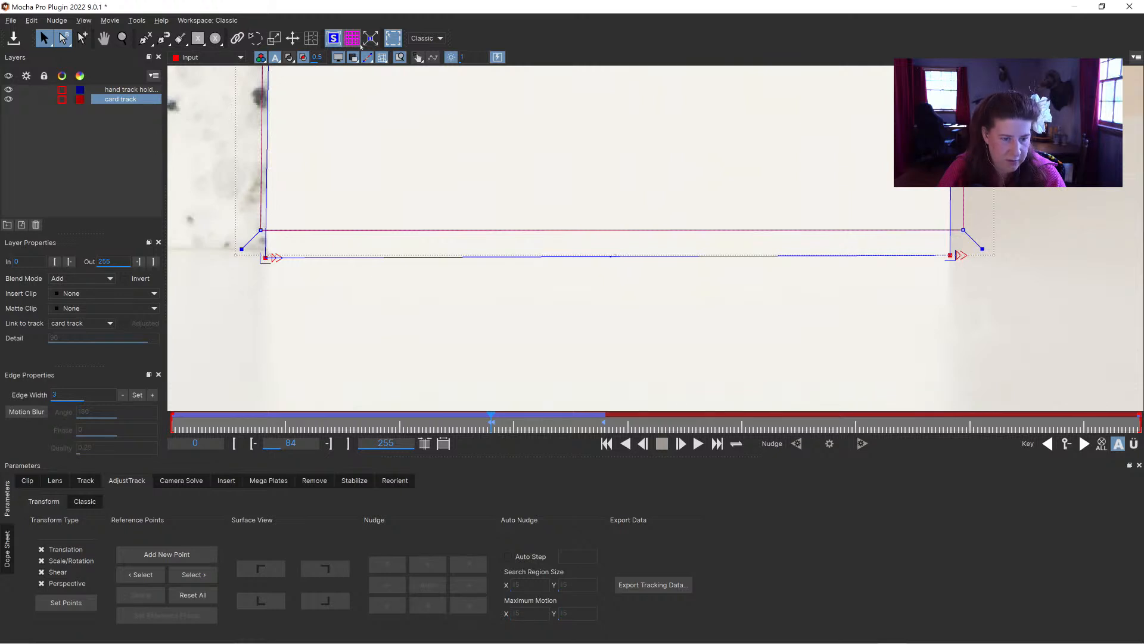
click(393, 39)
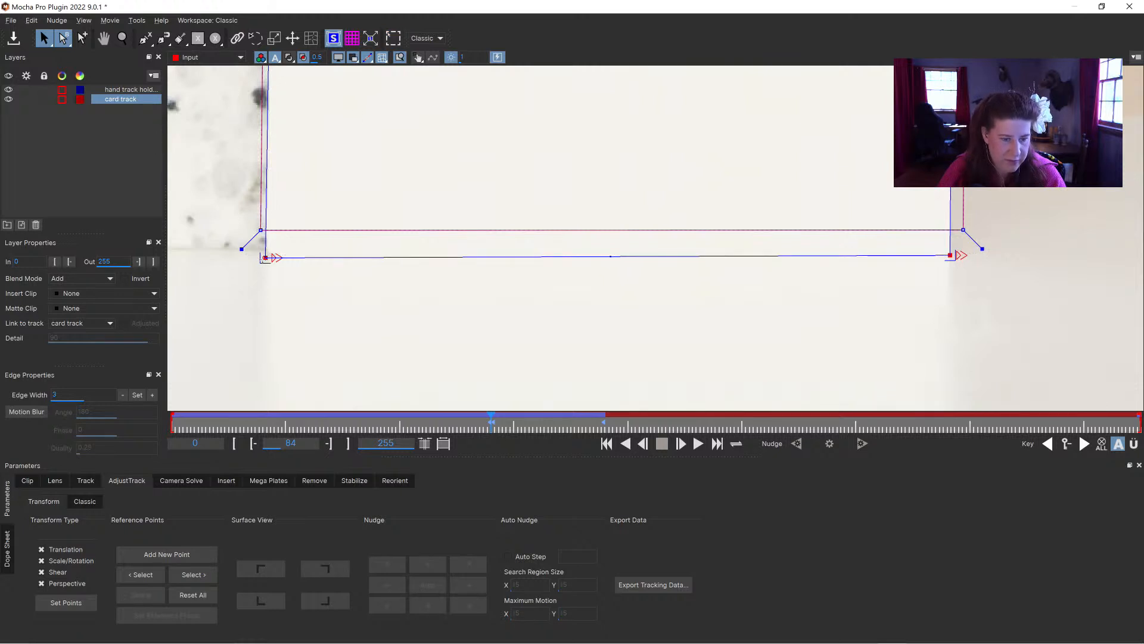
click(265, 258)
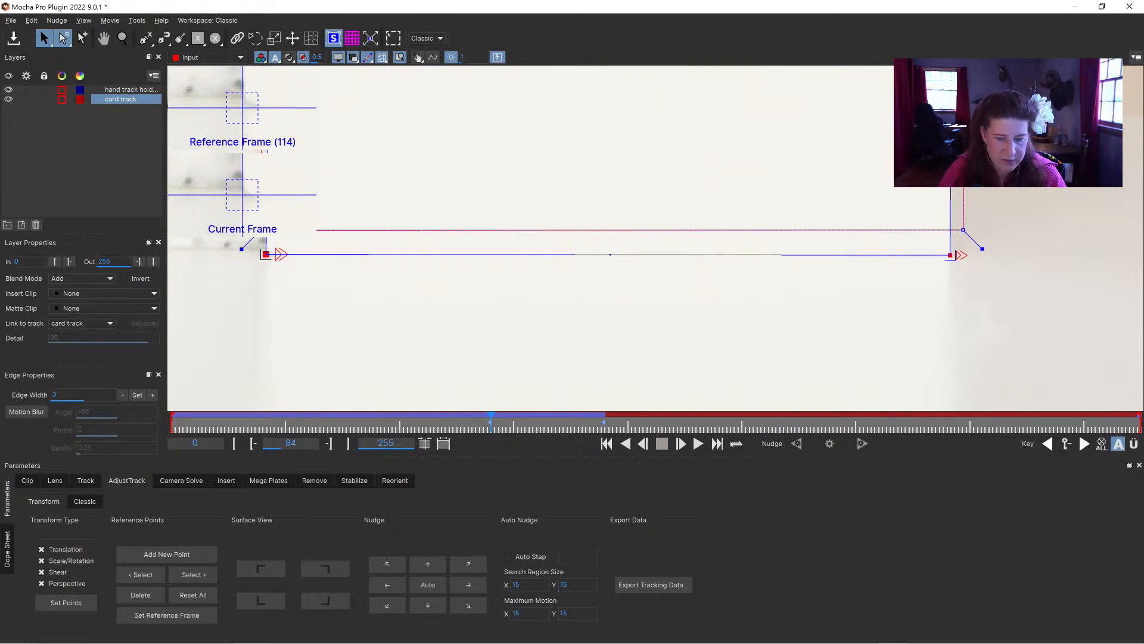
click(644, 444)
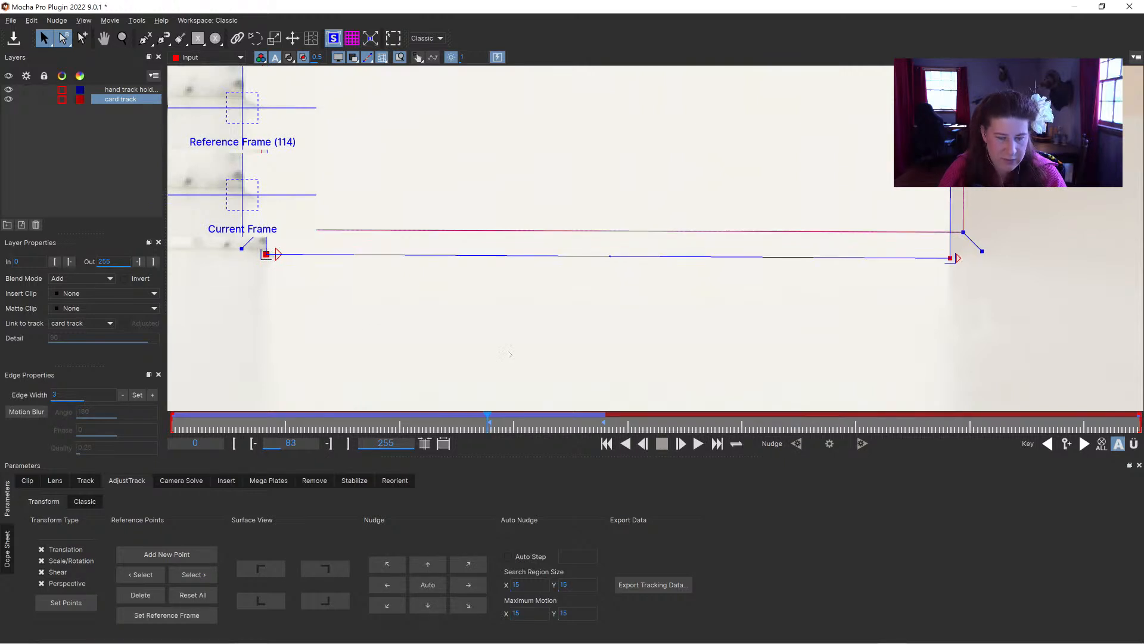
drag(950, 258, 949, 255)
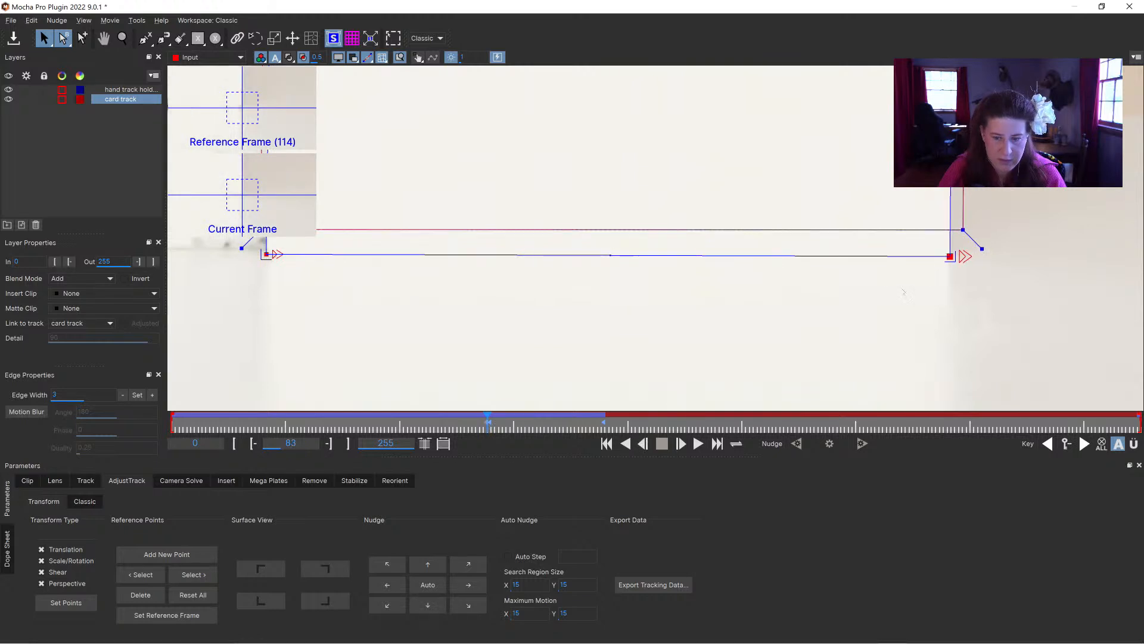
Align both lower reference points with the card's bottom edge at frame 78, and add a keyframe for the lower-left point at frame 76
click(643, 443)
click(643, 443)
click(643, 444)
click(643, 444)
click(643, 443)
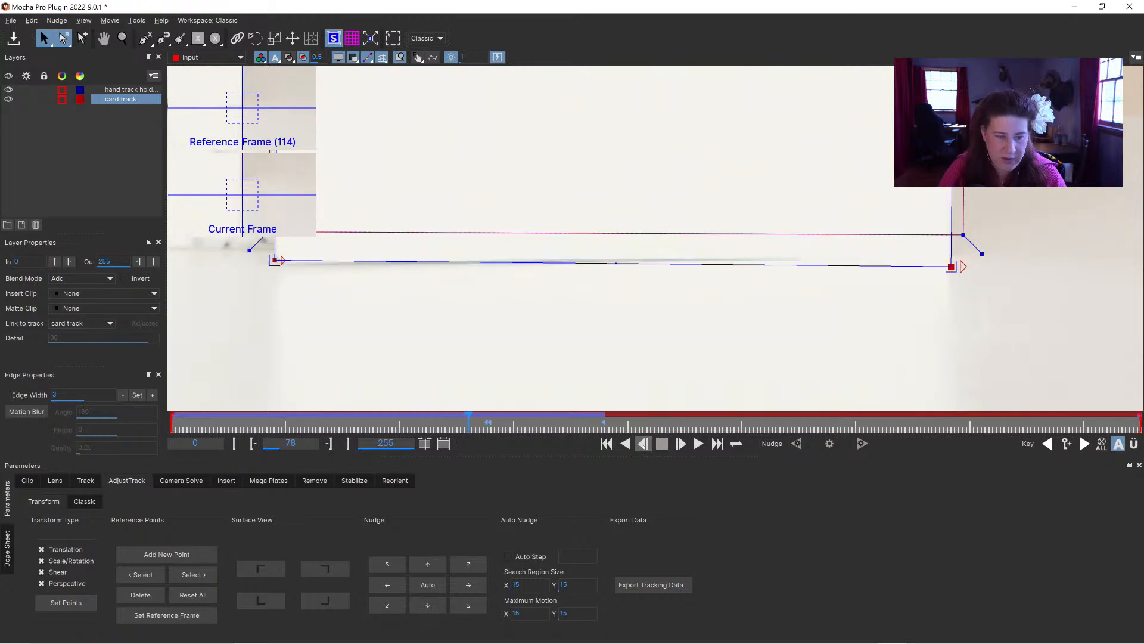
click(643, 444)
click(680, 444)
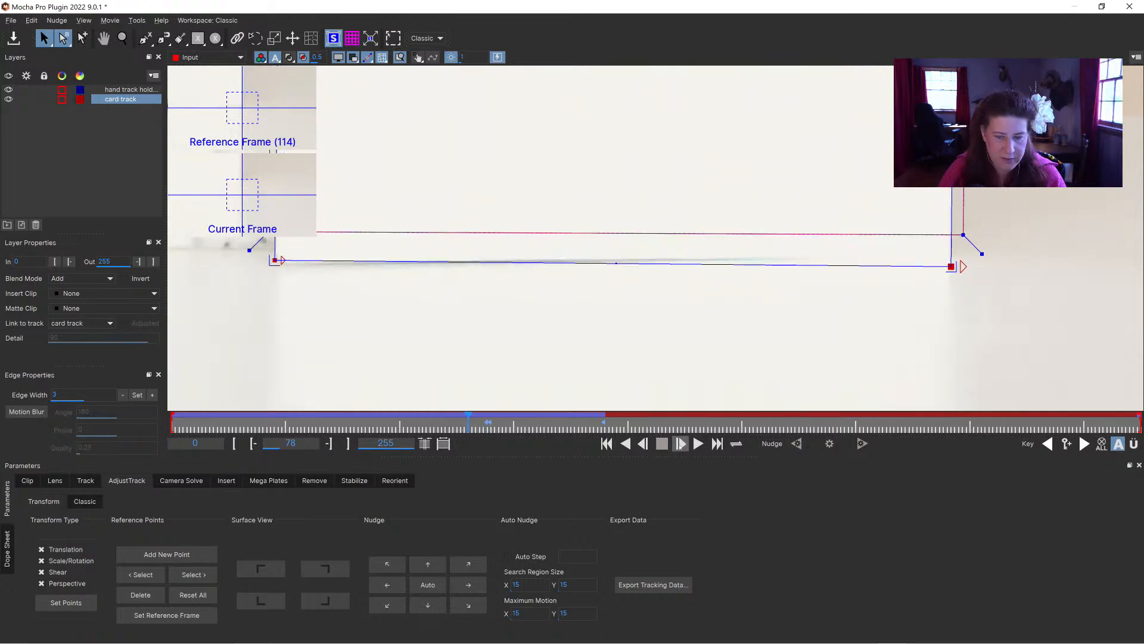
drag(952, 267, 951, 255)
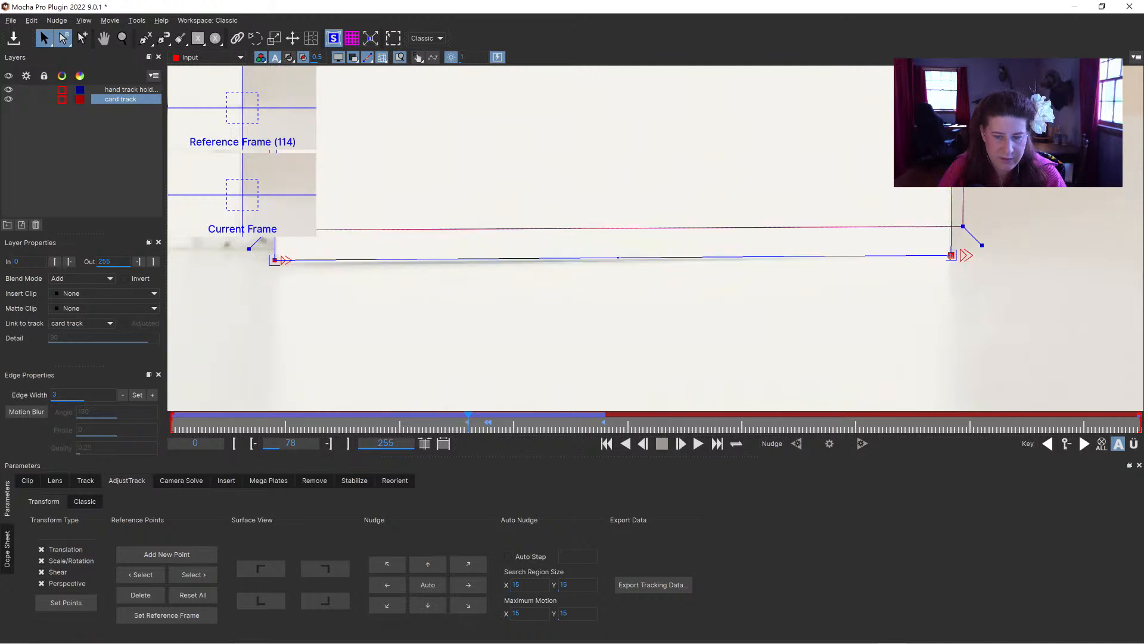
drag(273, 259, 274, 263)
mouse_move(469, 421)
mouse_down()
mouse_move(448, 417)
mouse_move(457, 420)
mouse_up()
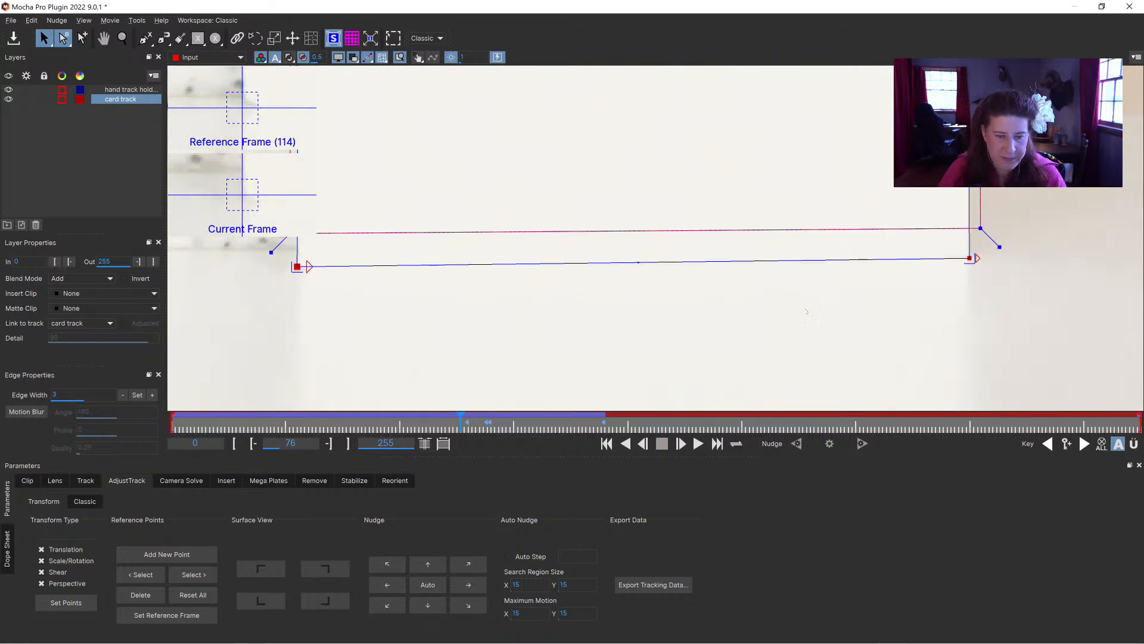
click(1067, 444)
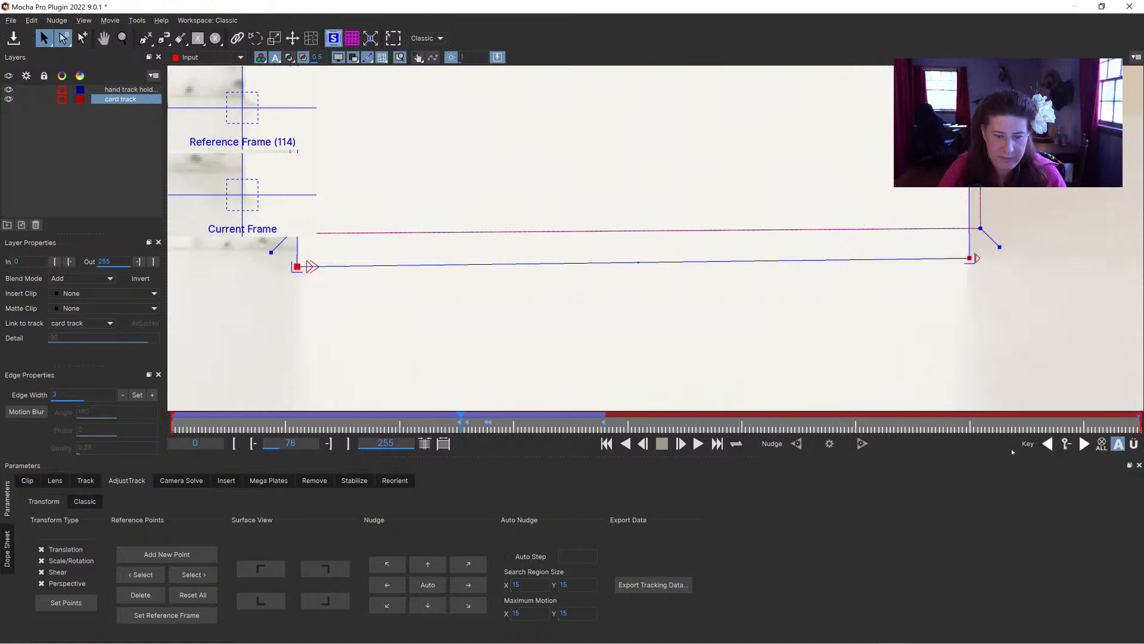
Align both lower reference points with the card's bottom edge at frame 72, and correct the lower-left point at frame 74
drag(452, 421, 444, 421)
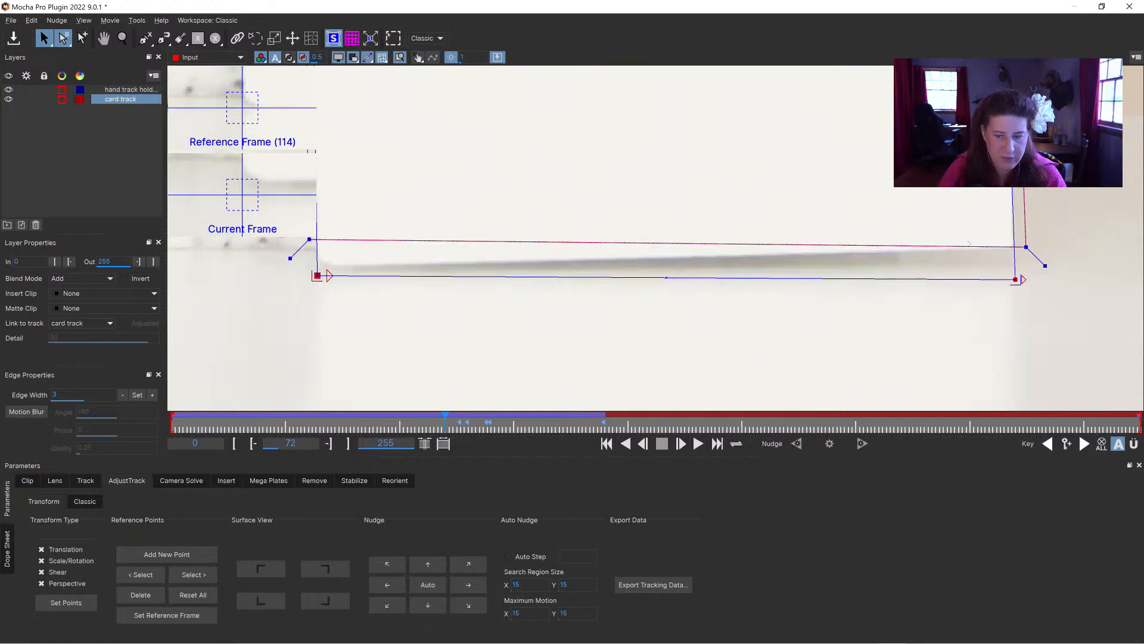
drag(1015, 279, 1015, 247)
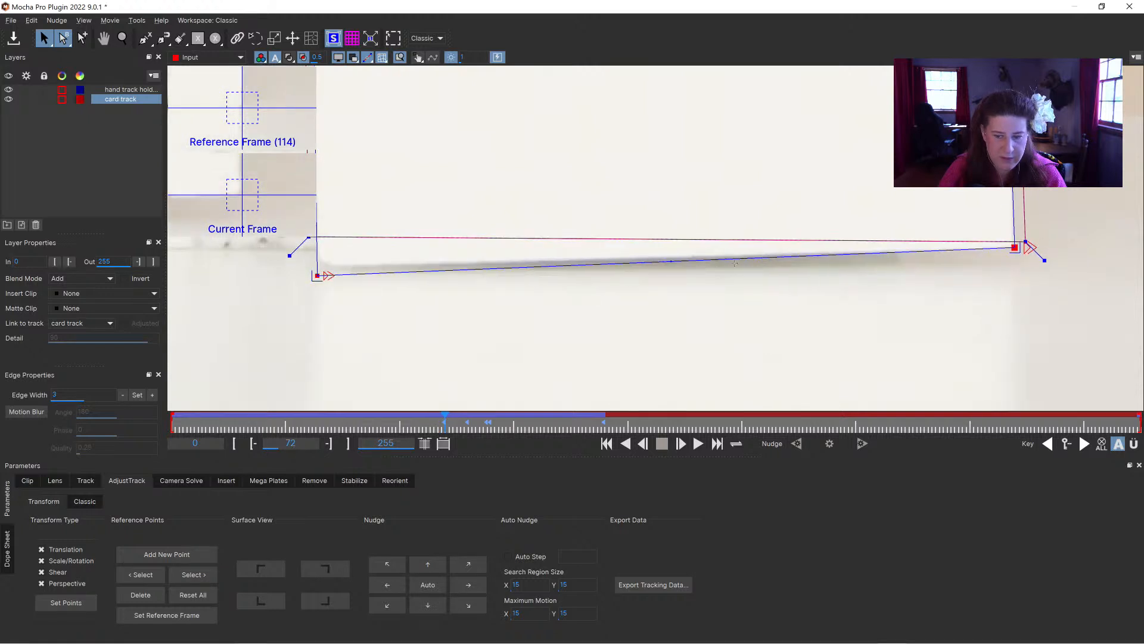
drag(311, 274, 312, 266)
drag(446, 421, 453, 421)
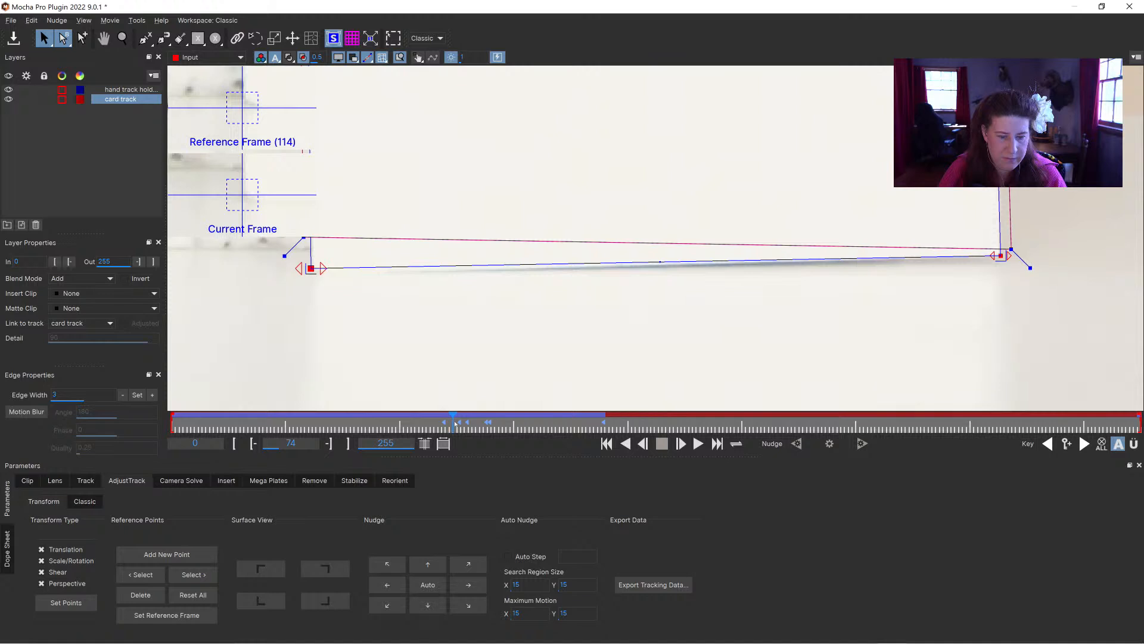
drag(310, 269, 312, 273)
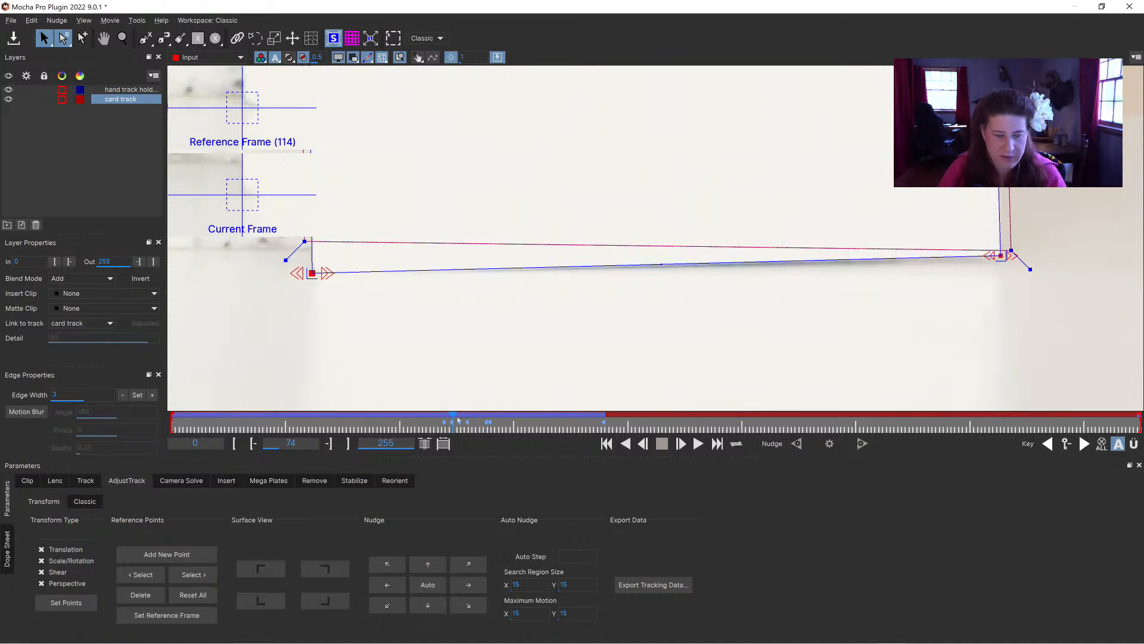
Align both lower reference points with the card's bottom edge at frame 70
drag(467, 422, 439, 427)
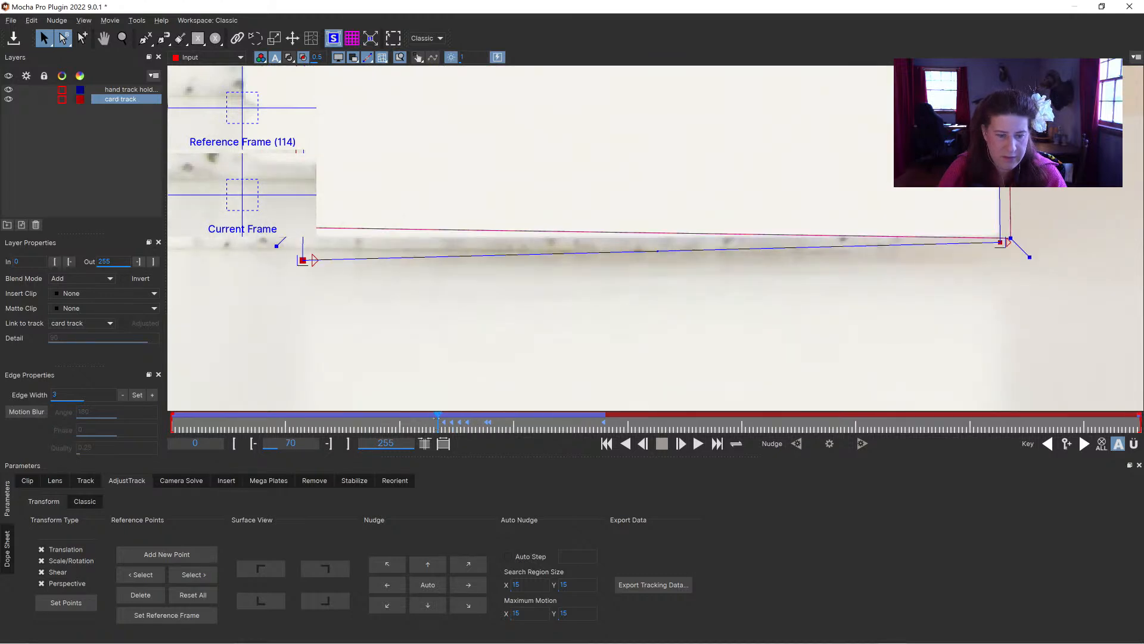
key(x)
drag(305, 262, 408, 268)
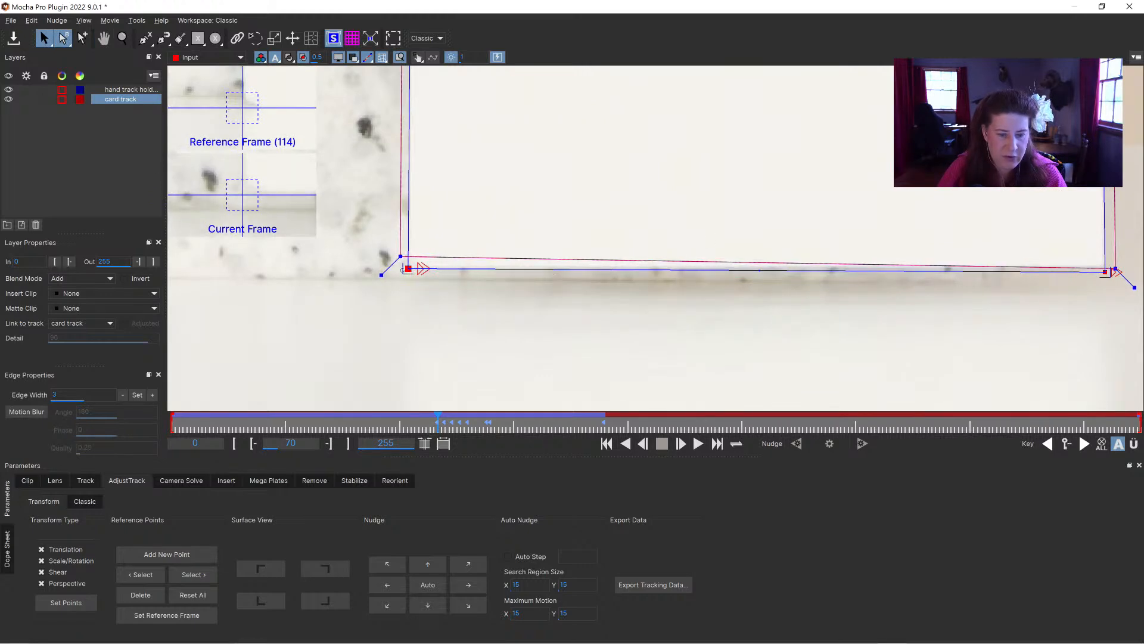
key(x)
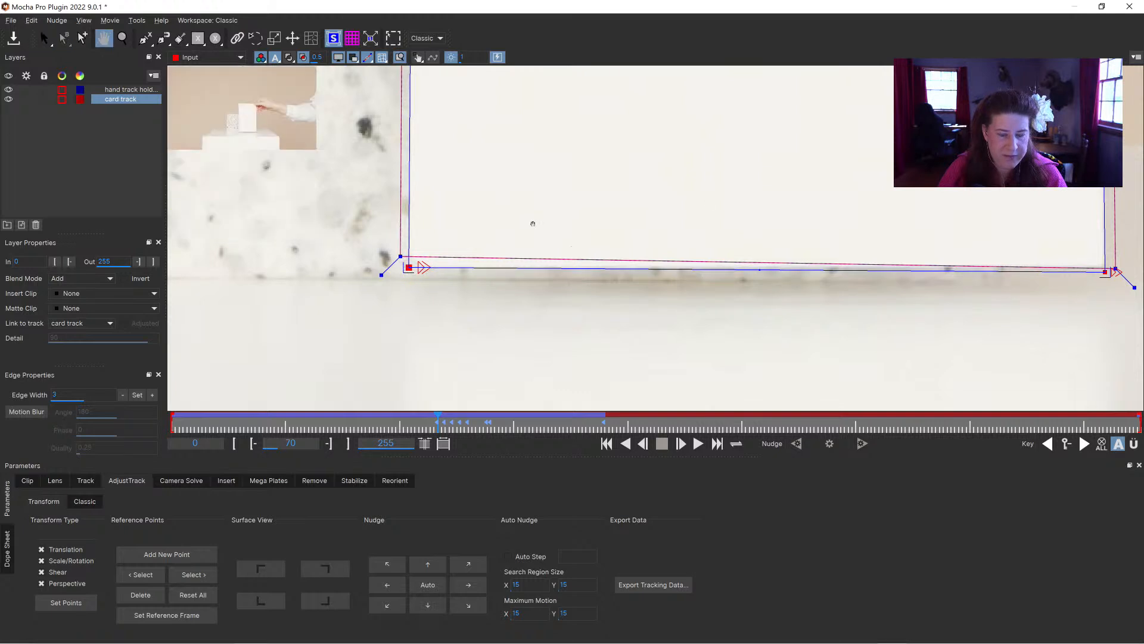
drag(723, 205, 547, 224)
drag(930, 292, 929, 288)
Examine the corrected card track against the whole card between frames 70 and 88
click(123, 38)
scroll(549, 283, down, 2)
scroll(549, 284, down, 2)
key(x)
drag(561, 178, 612, 225)
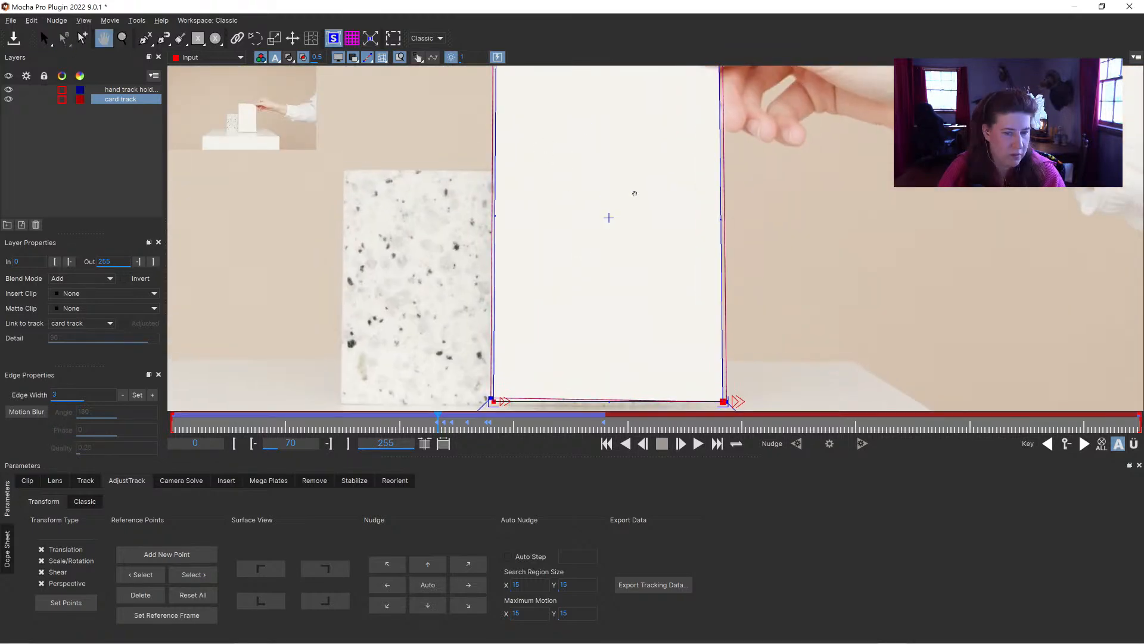
drag(636, 119, 637, 169)
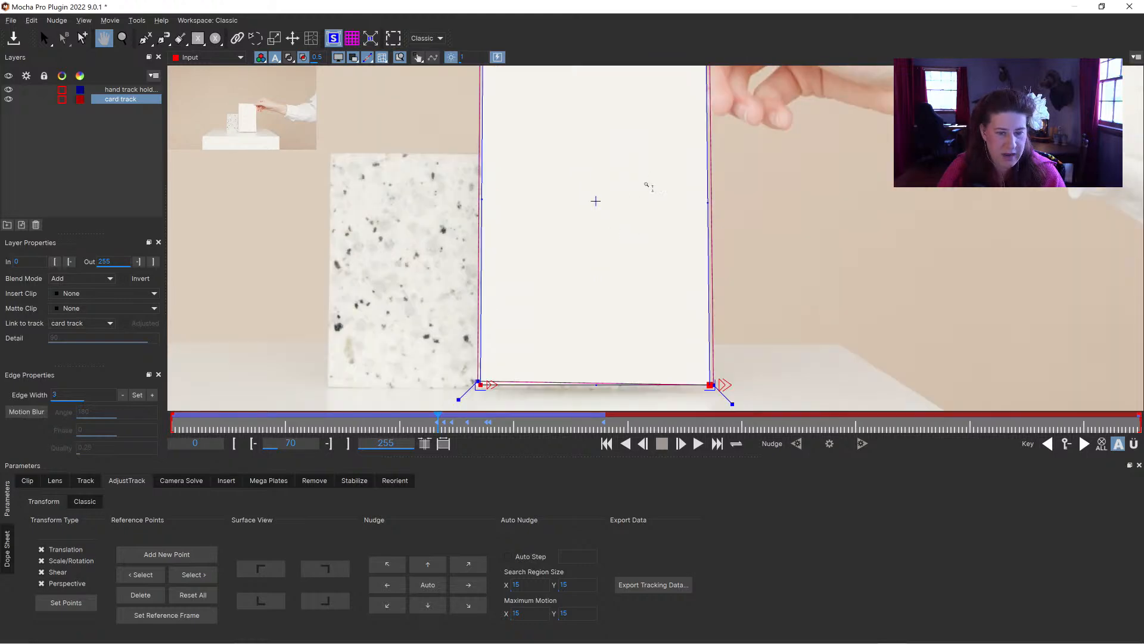
scroll(646, 209, down, 2)
key(z)
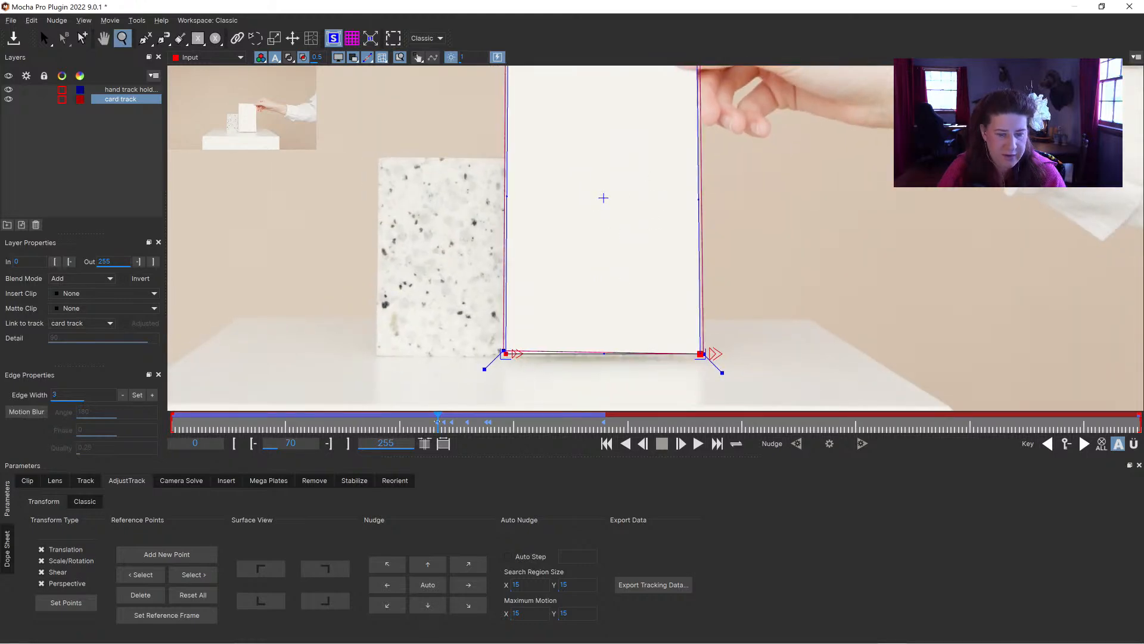
drag(422, 422, 510, 381)
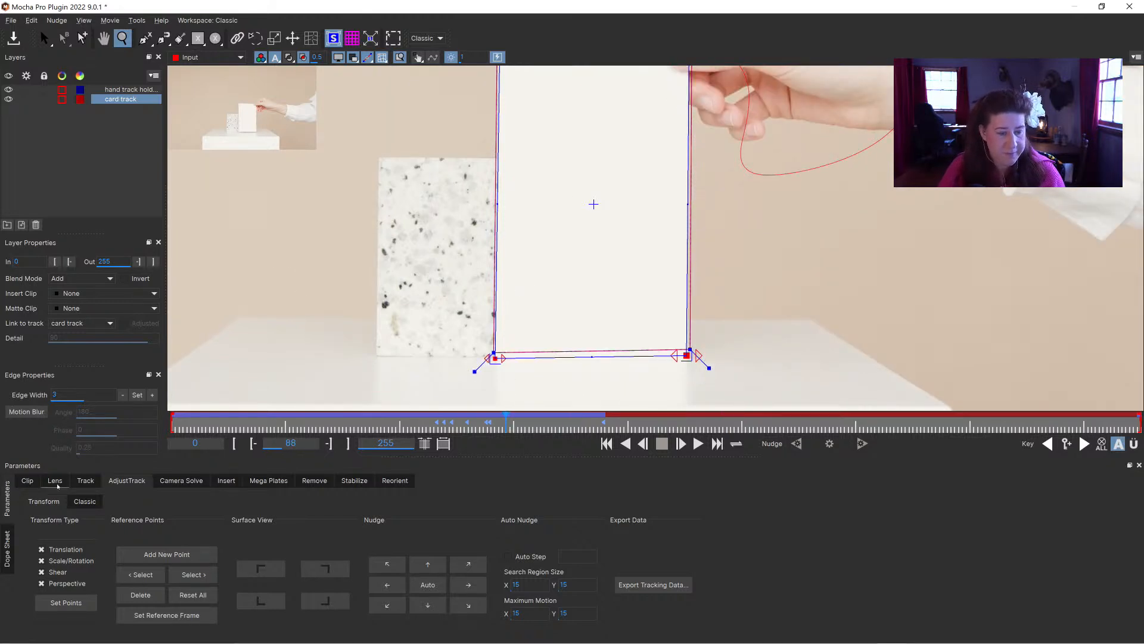
View the tracking data export options for the card track and close them without exporting
click(82, 483)
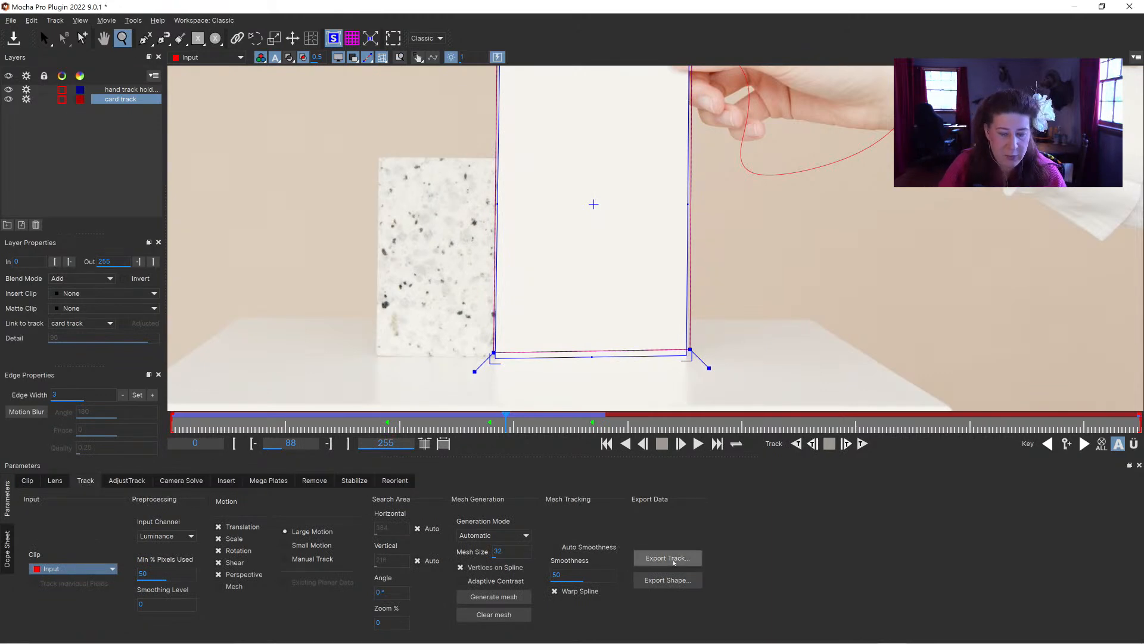
click(668, 559)
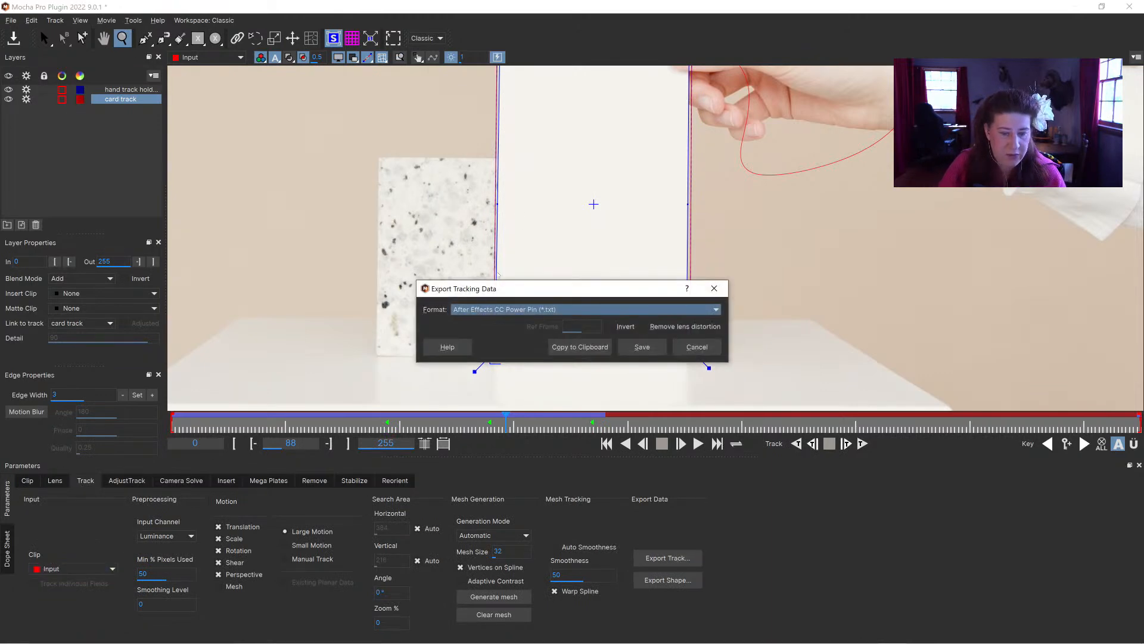
click(697, 346)
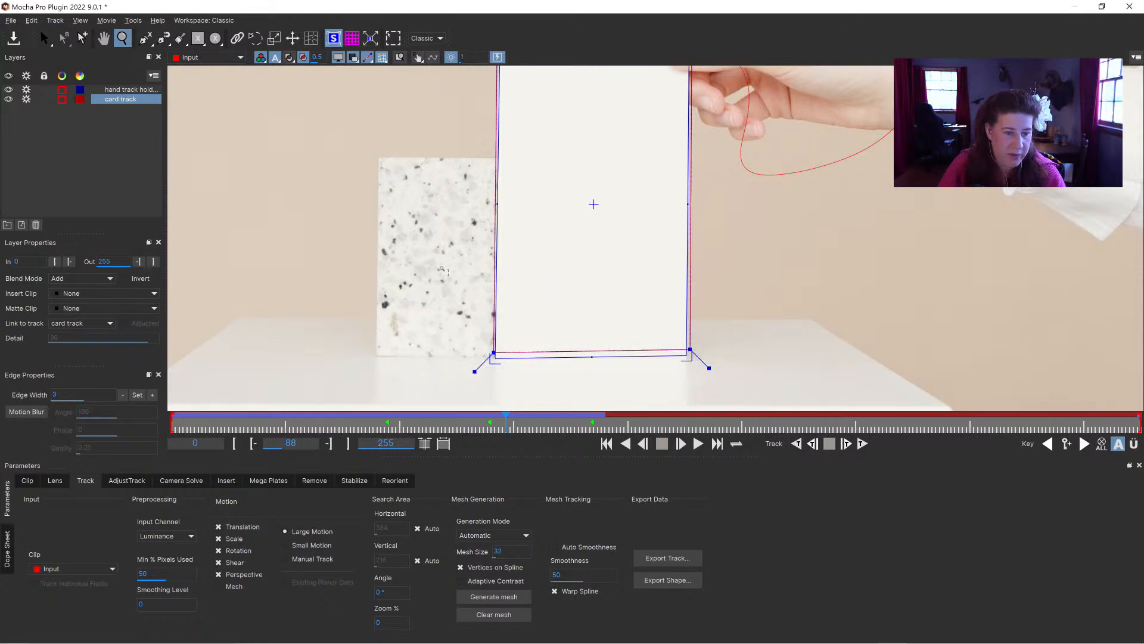
Save the Mocha project, return to After Effects and save the After Effects project
key(ctrl+s)
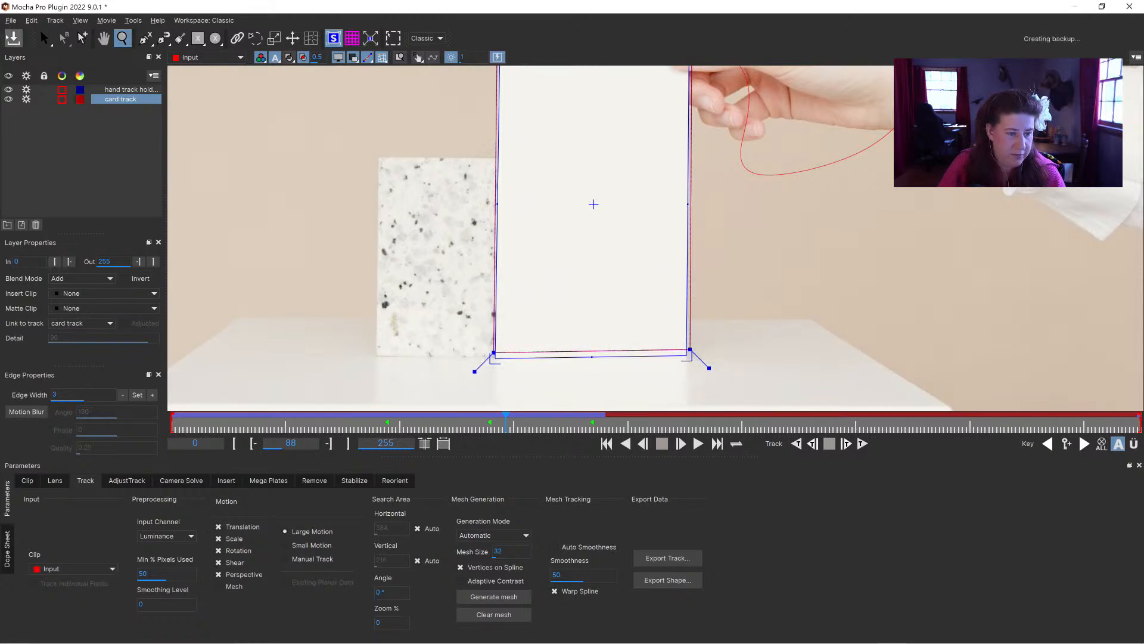
click(1128, 8)
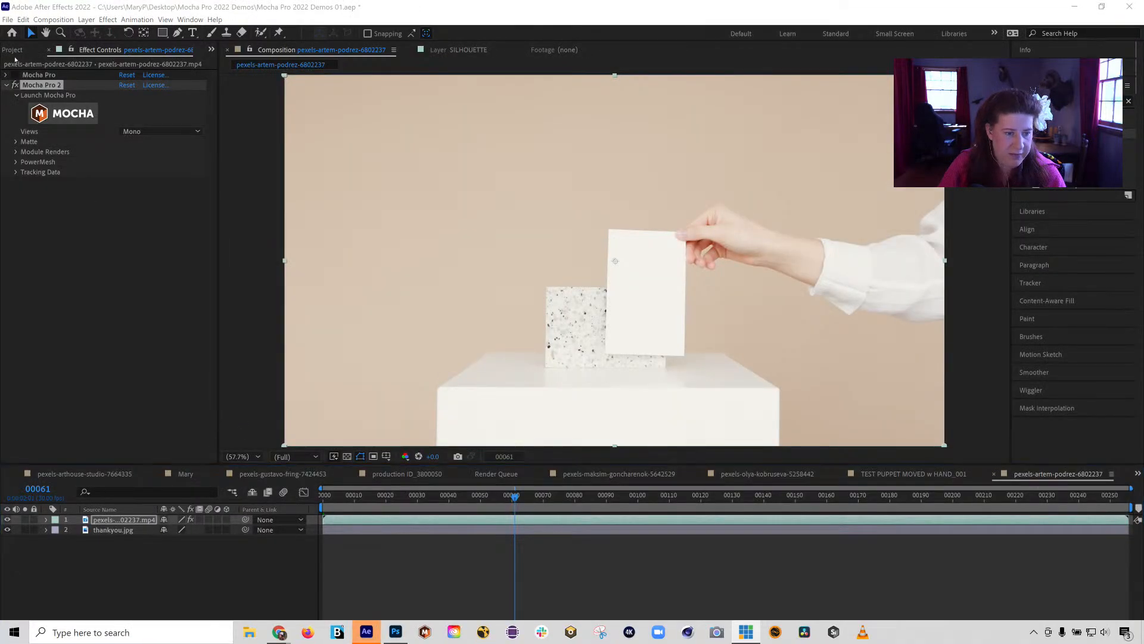
click(7, 19)
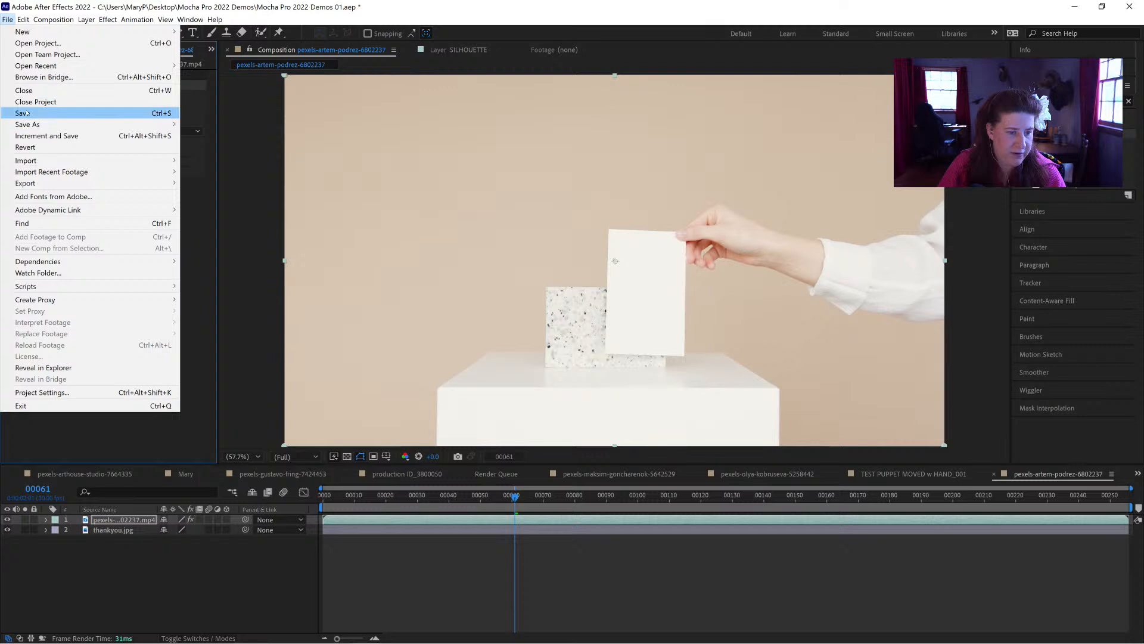
click(36, 112)
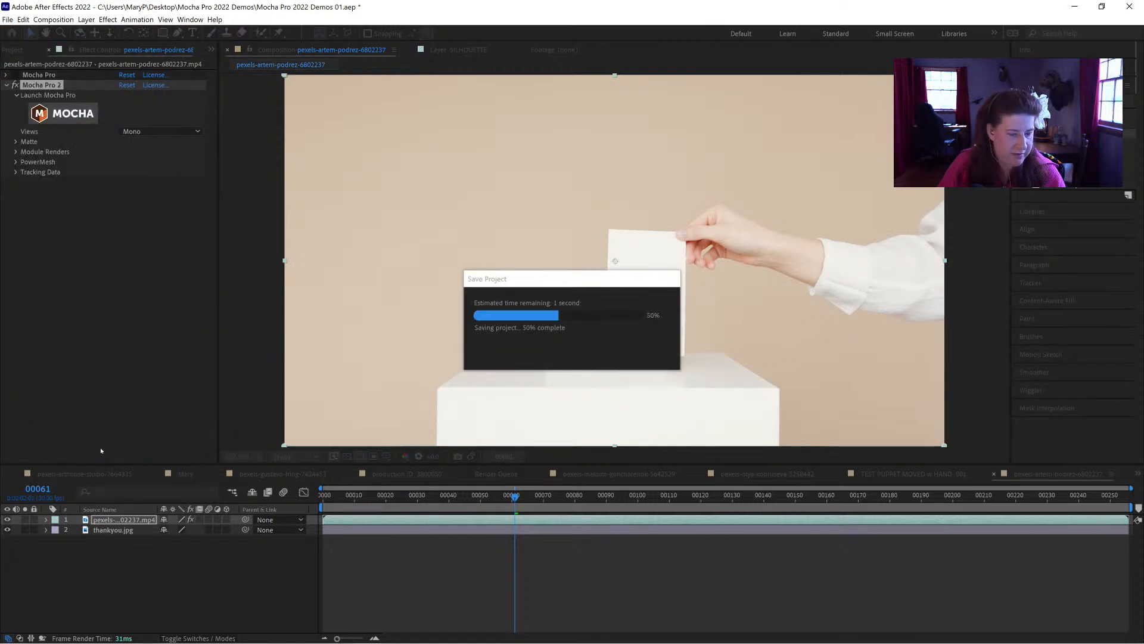
In the Mocha Pro 2 module renders, set thankyou.jpg as the insert layer, choose the Insert: Composite module and enable rendering
click(16, 152)
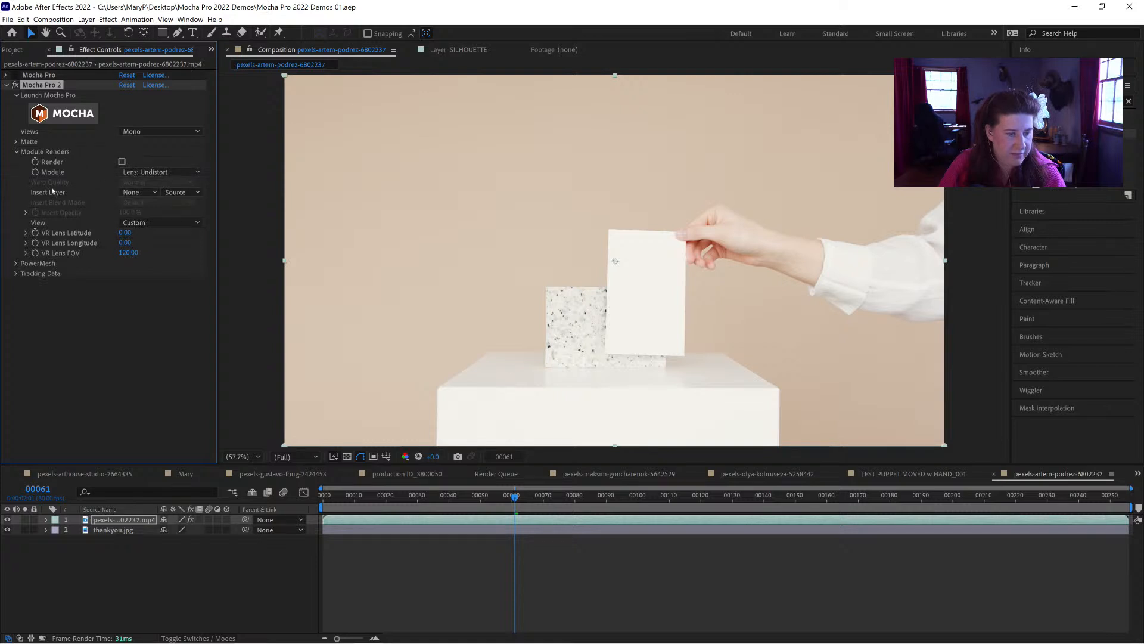
click(138, 192)
click(149, 229)
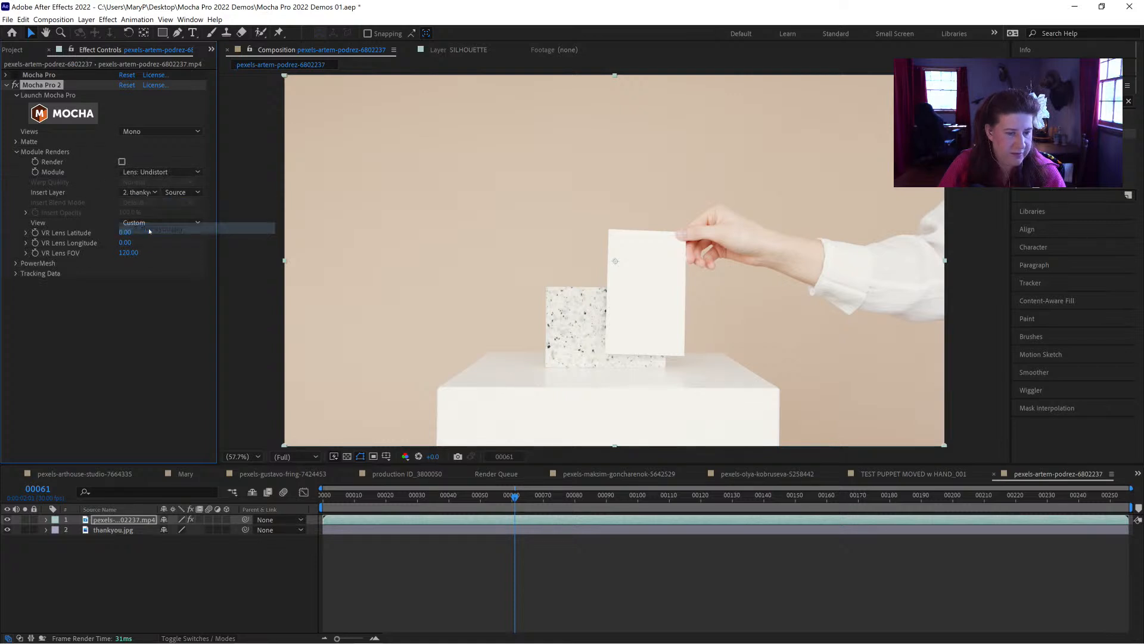
click(157, 171)
click(154, 185)
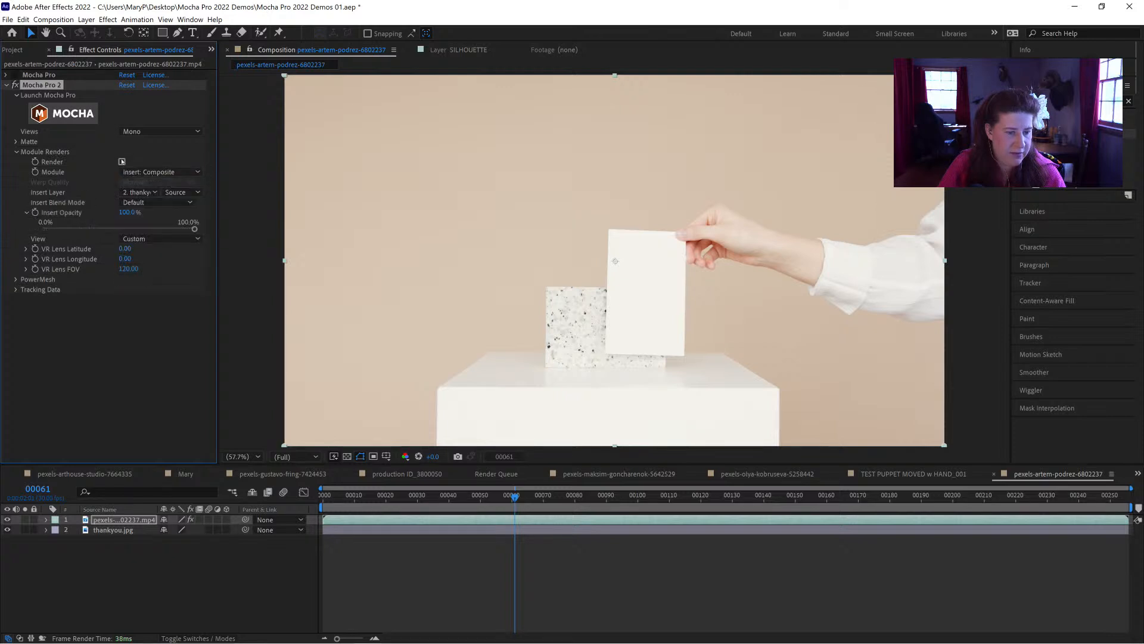
click(122, 162)
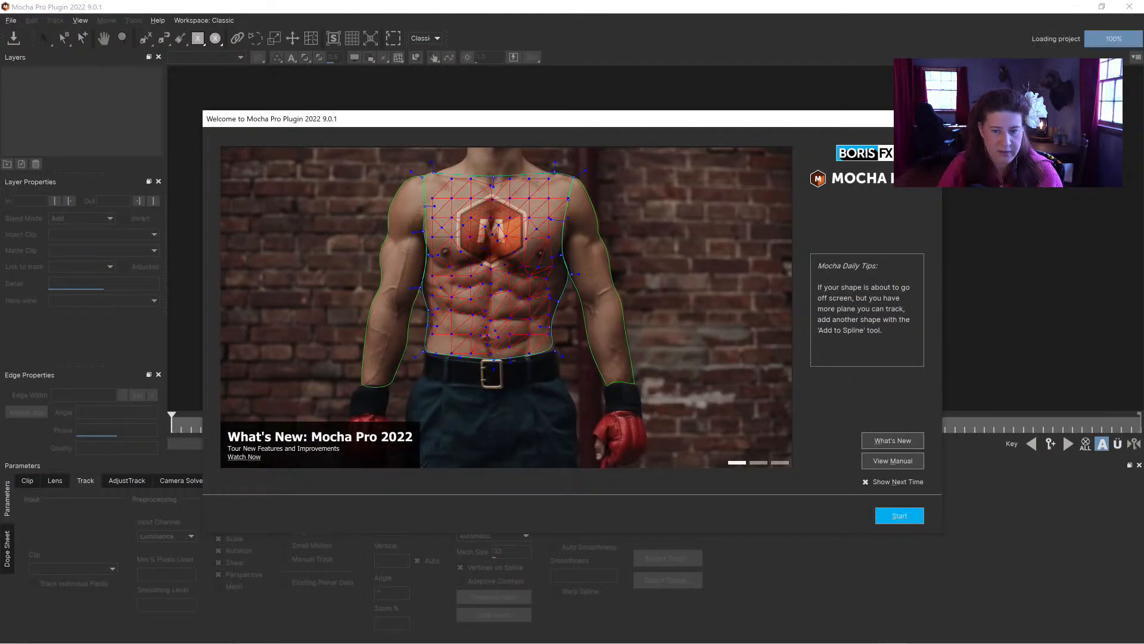
In Mocha Pro, dismiss the welcome screen and set the card track layer's insert clip to Insert Layer
click(928, 119)
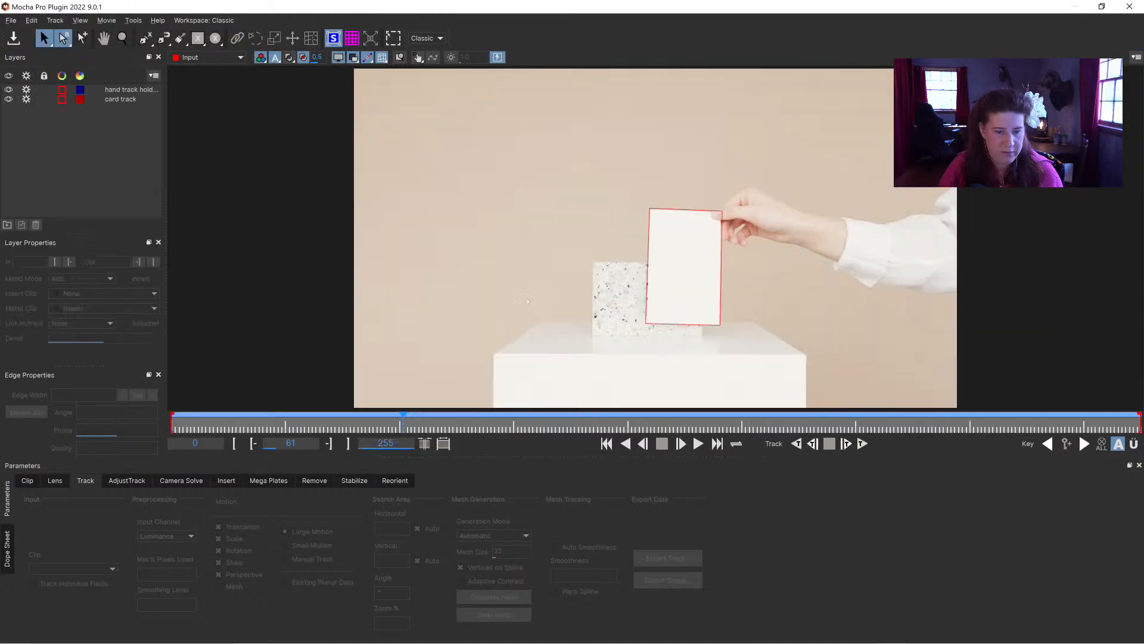
click(120, 98)
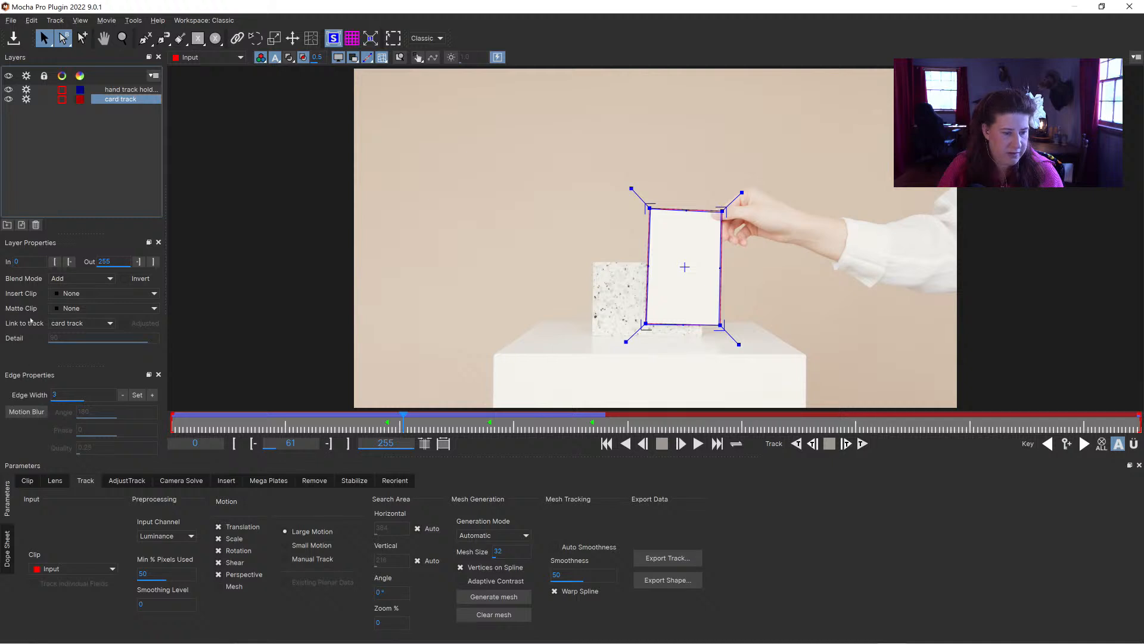
click(86, 295)
click(77, 315)
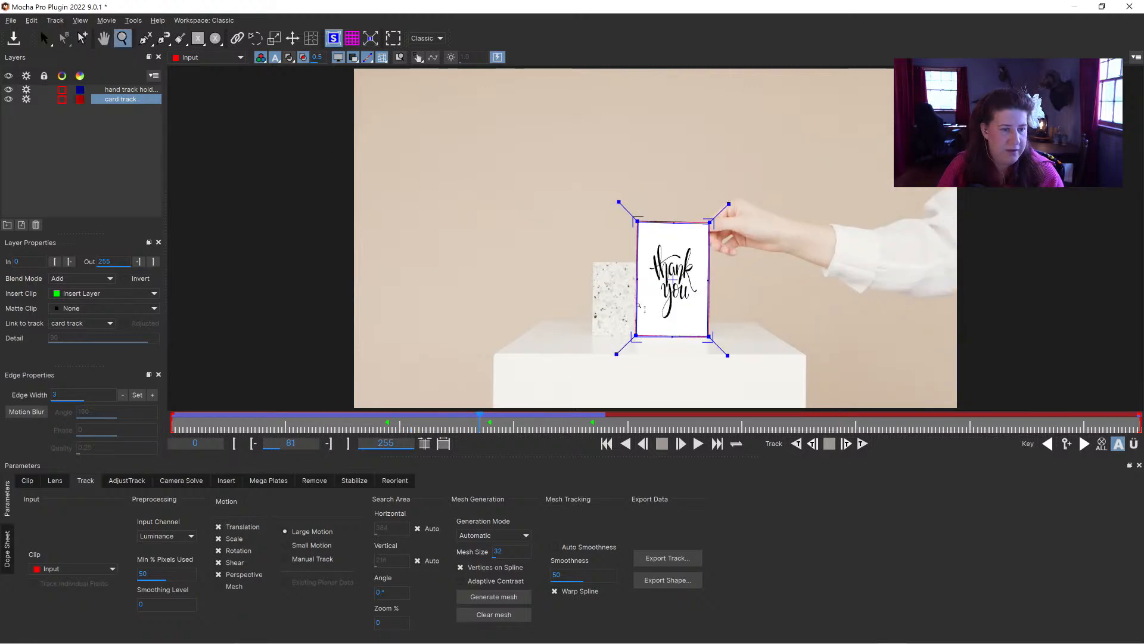
At frame 81, squash the thank you insert's surface to about half the card's height and move it slightly above the card's centre
click(122, 38)
click(689, 202)
click(705, 183)
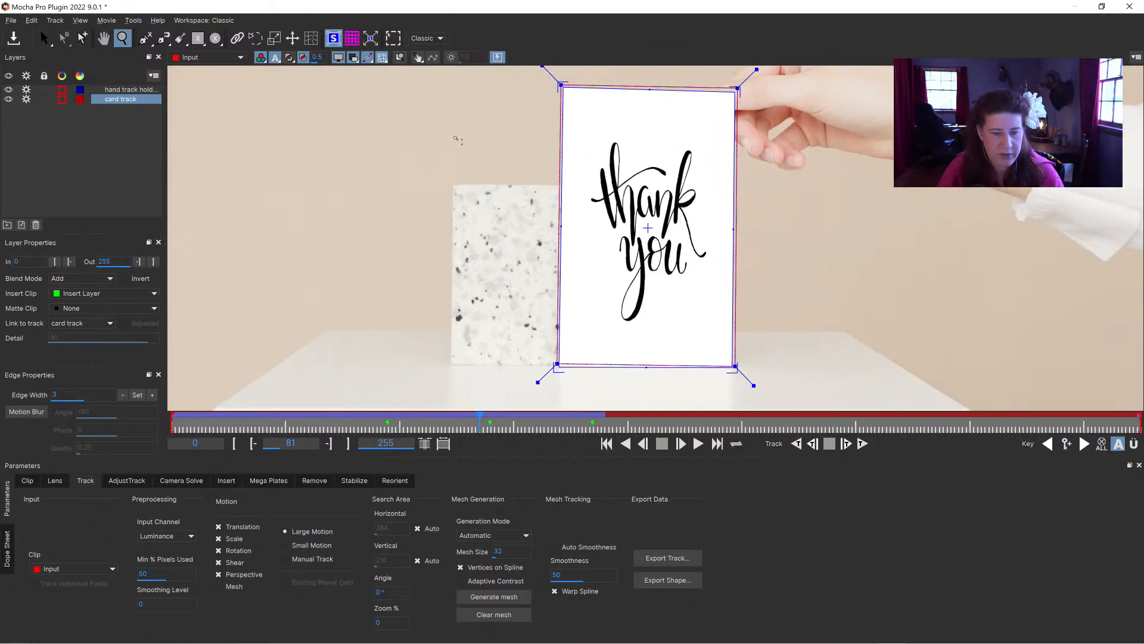
key(s)
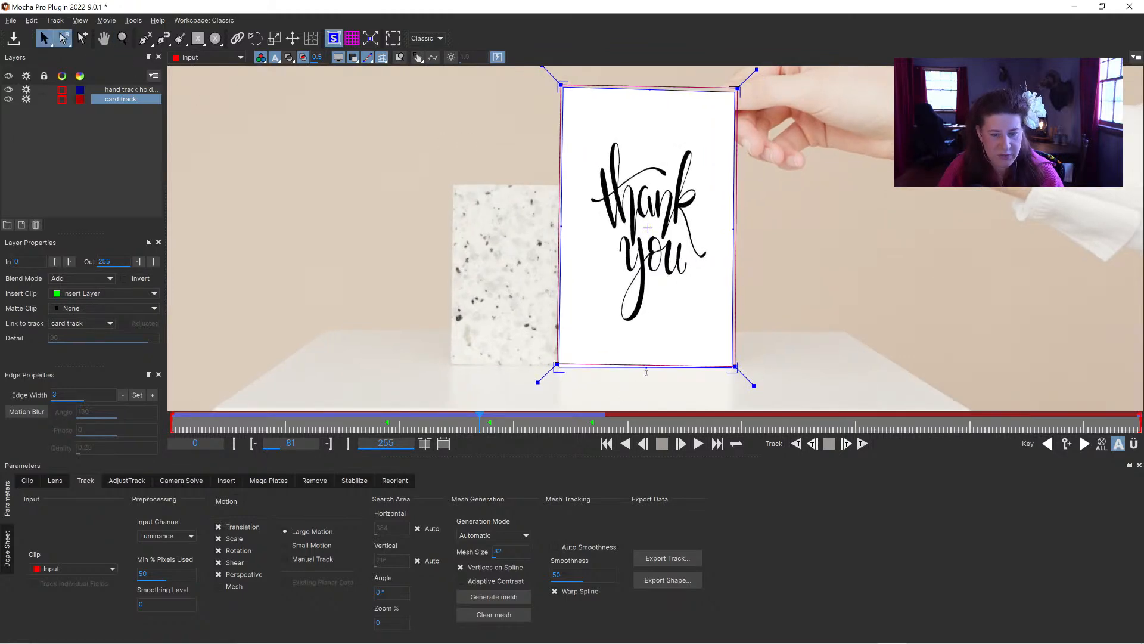
drag(645, 366, 647, 303)
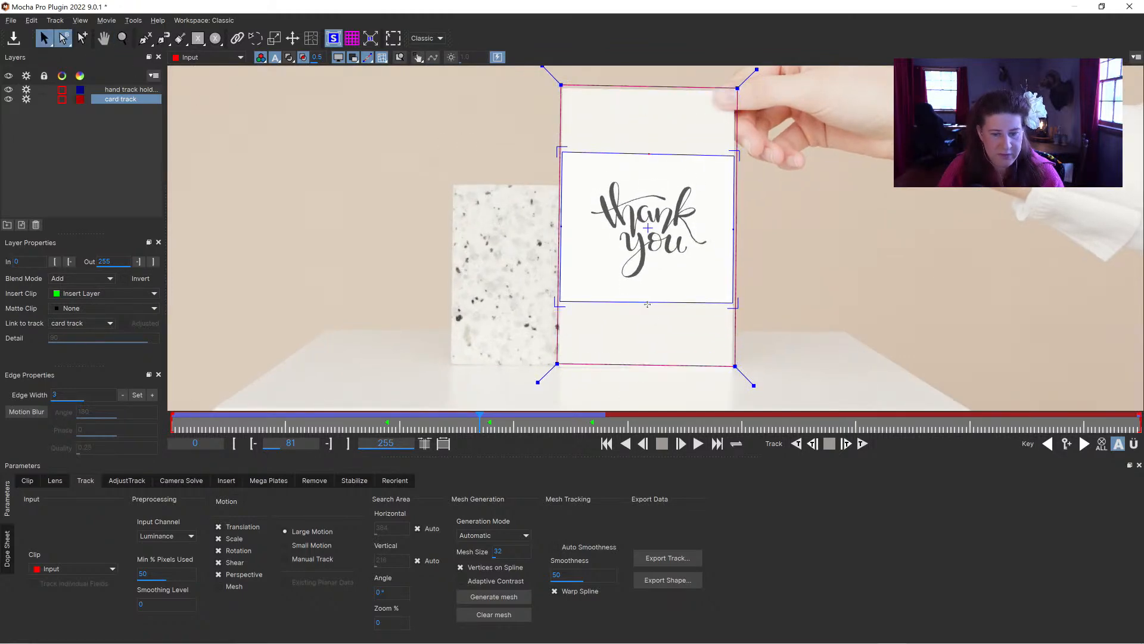
drag(648, 226, 647, 203)
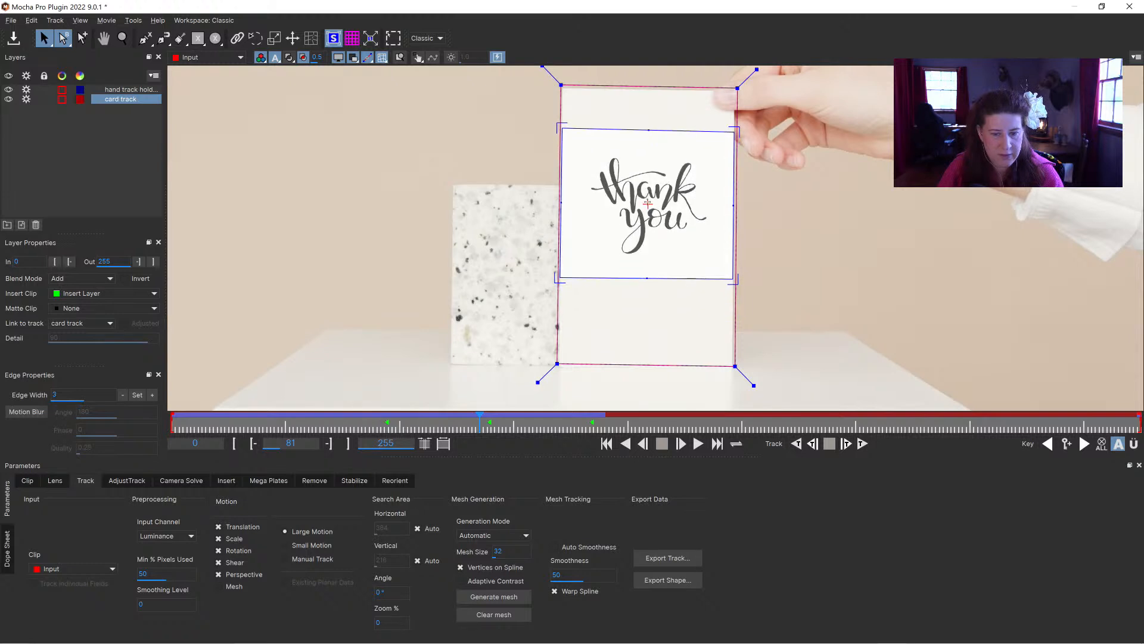
drag(647, 203, 648, 205)
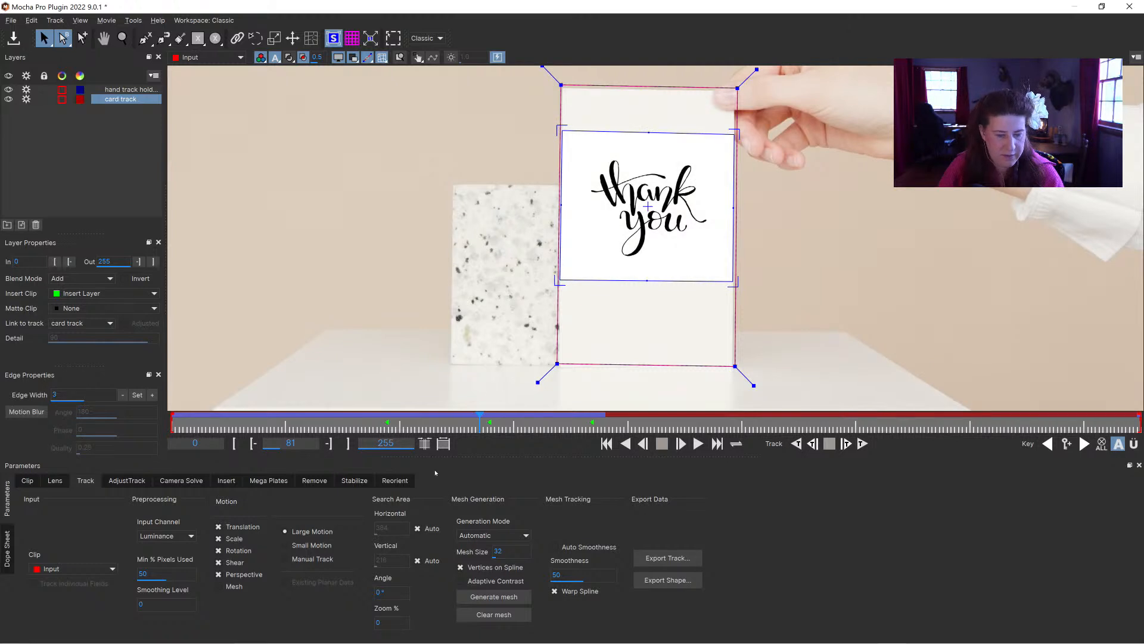
Set the insert's blend mode to Multiply and its opacity to 89.2%, and turn on motion blur
click(226, 480)
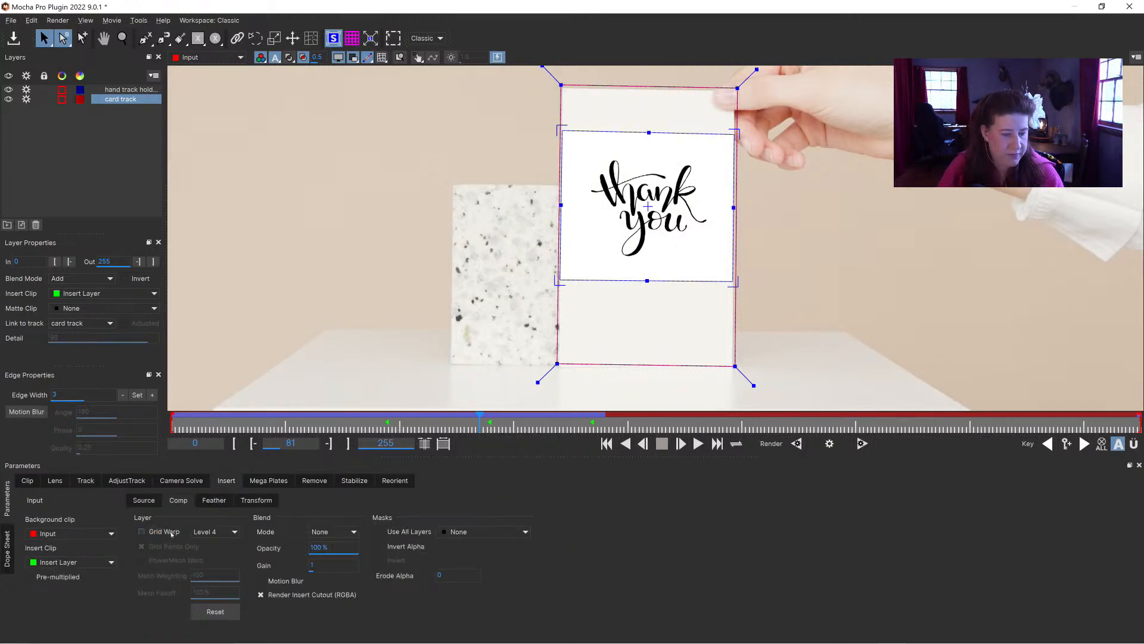
click(336, 532)
click(334, 563)
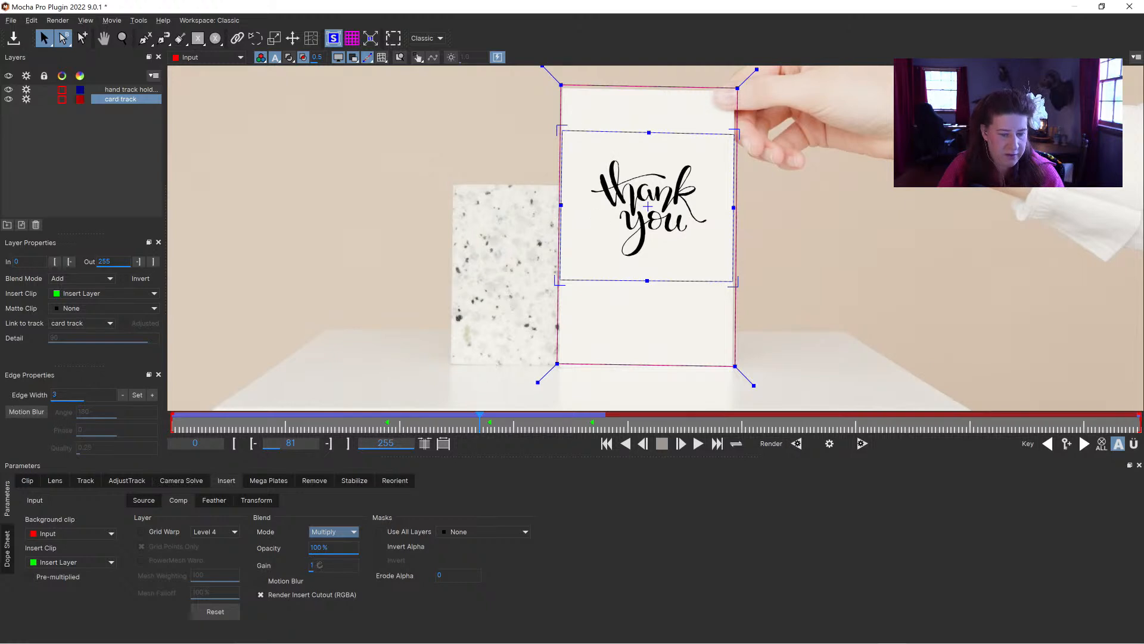
double_click(337, 548)
text(90)
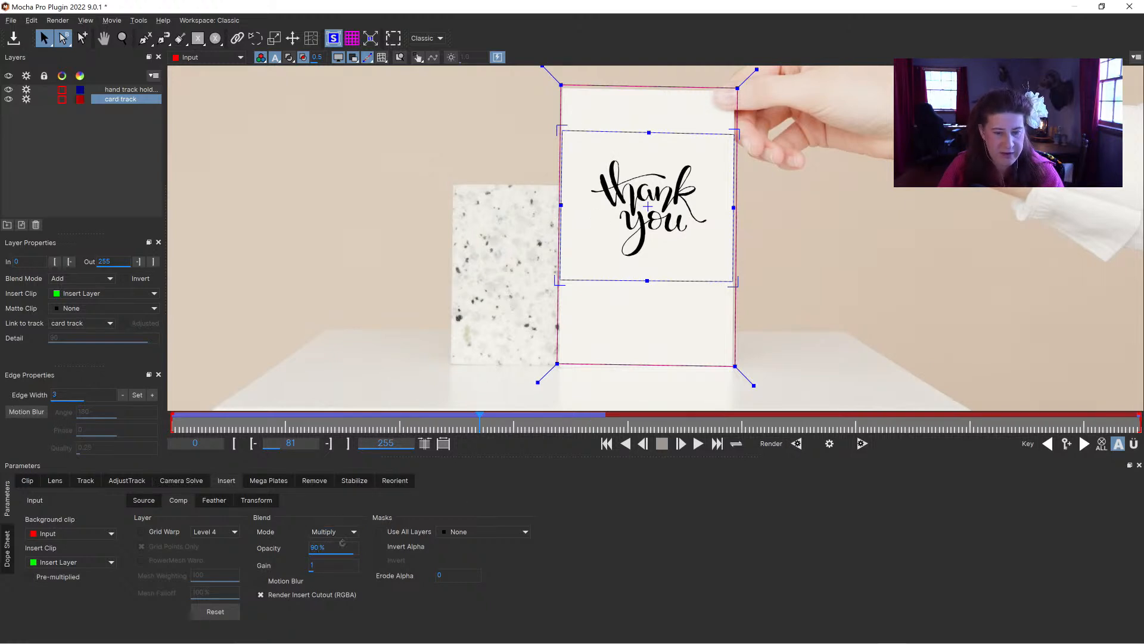
drag(342, 543, 331, 536)
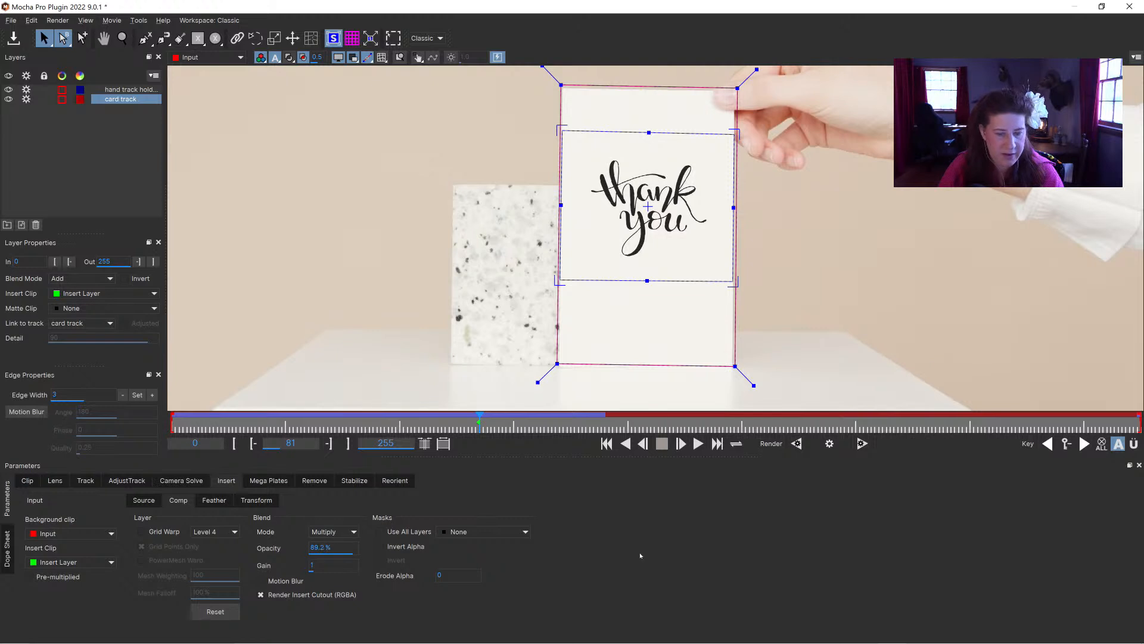
click(261, 582)
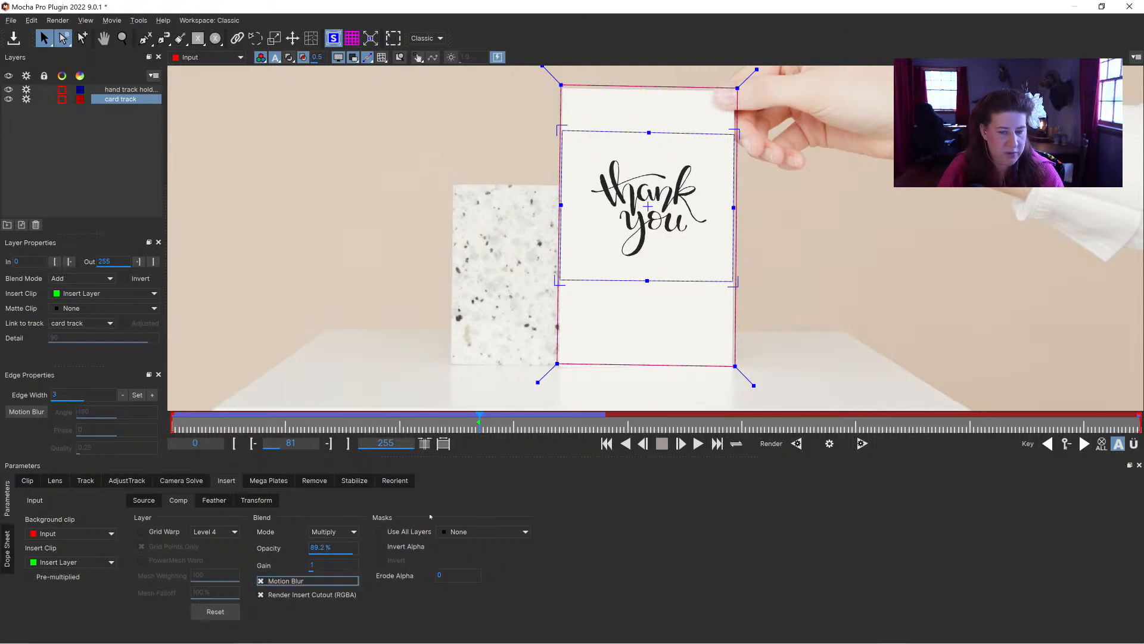
Save the Mocha project, return to After Effects and preview the thank you composite from frame 0
click(13, 39)
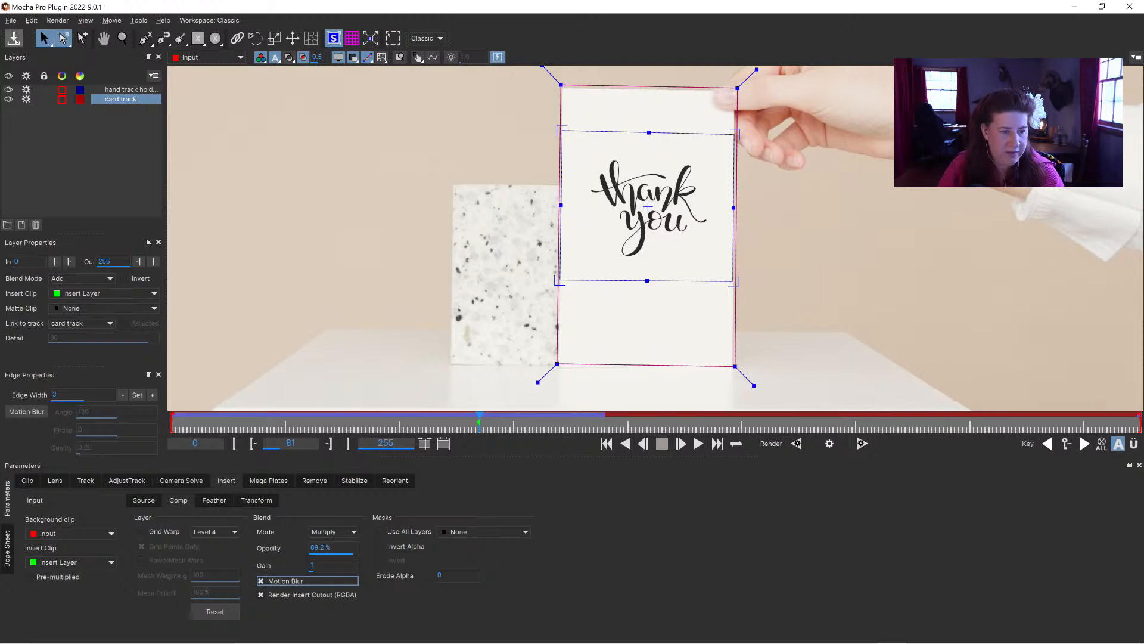
click(1130, 7)
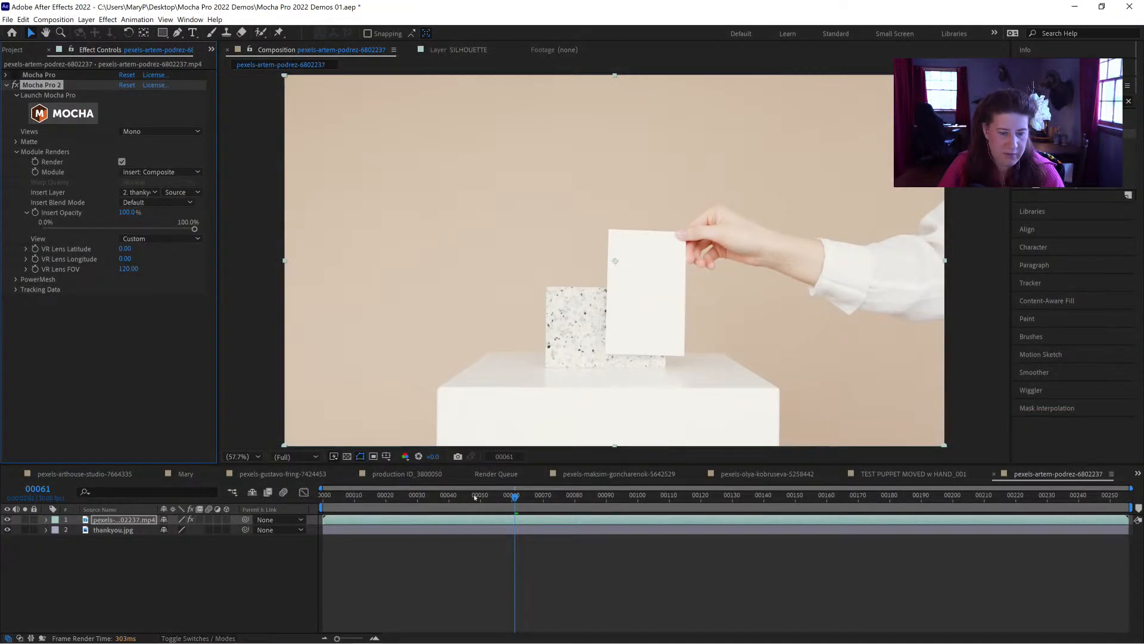
drag(439, 504, 323, 504)
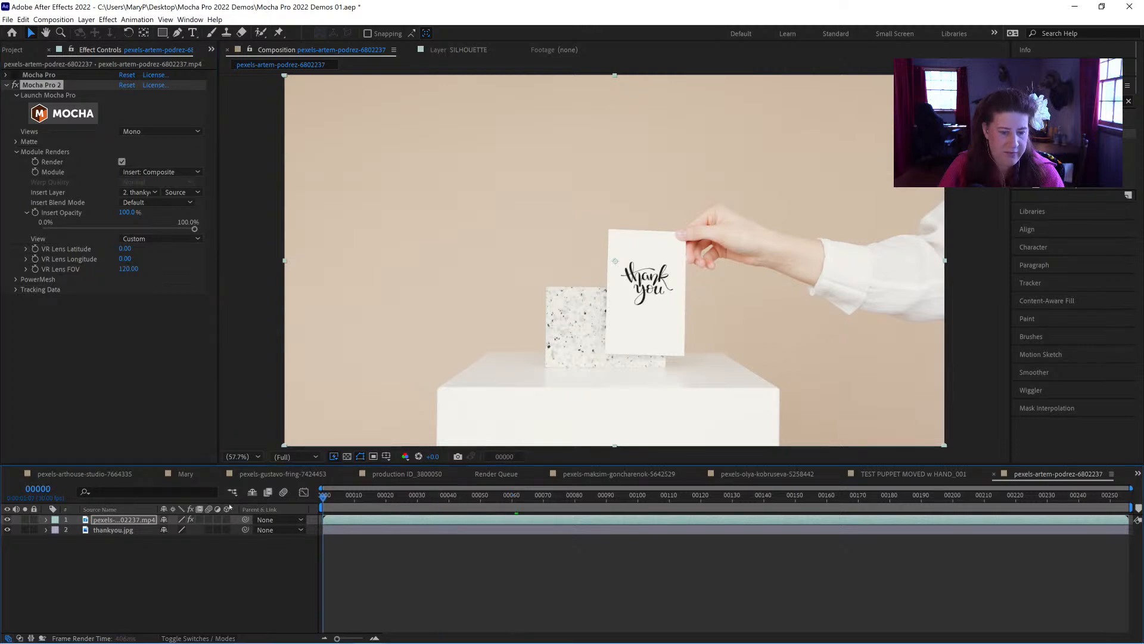
key(space)
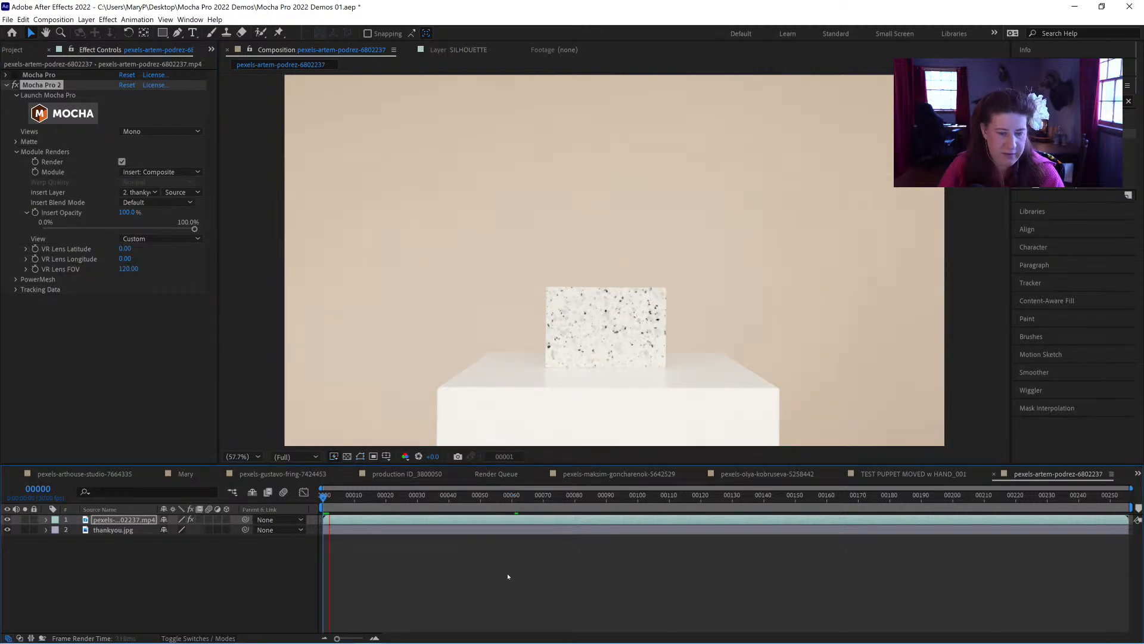